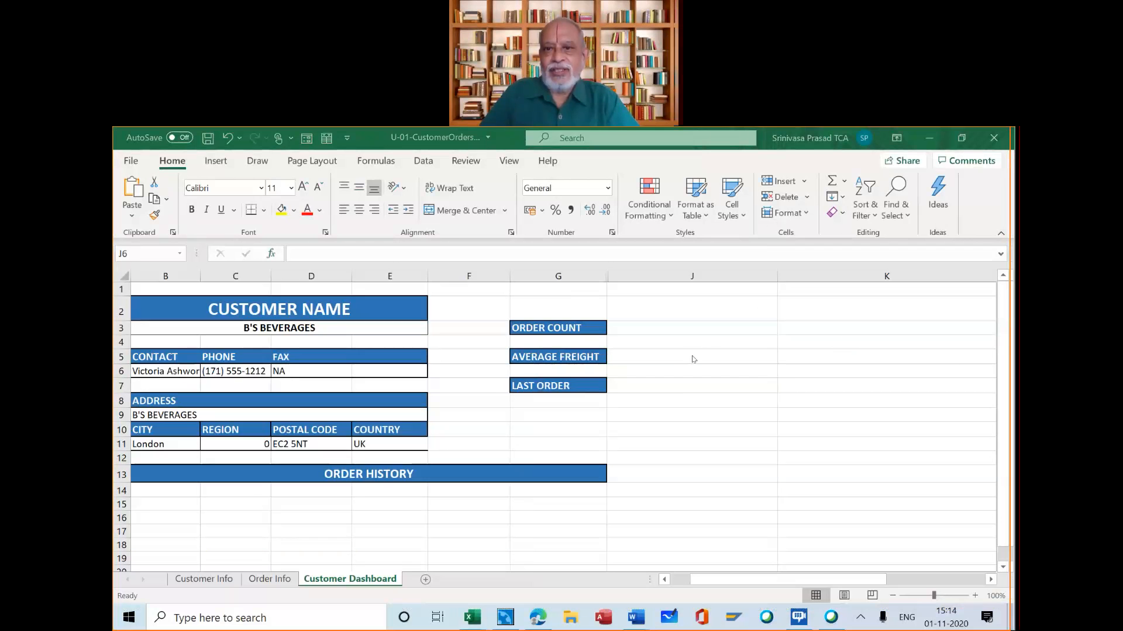
{"action": "left_click", "coordinate": [704, 351]}
{"action": "left_click", "coordinate": [704, 344]}
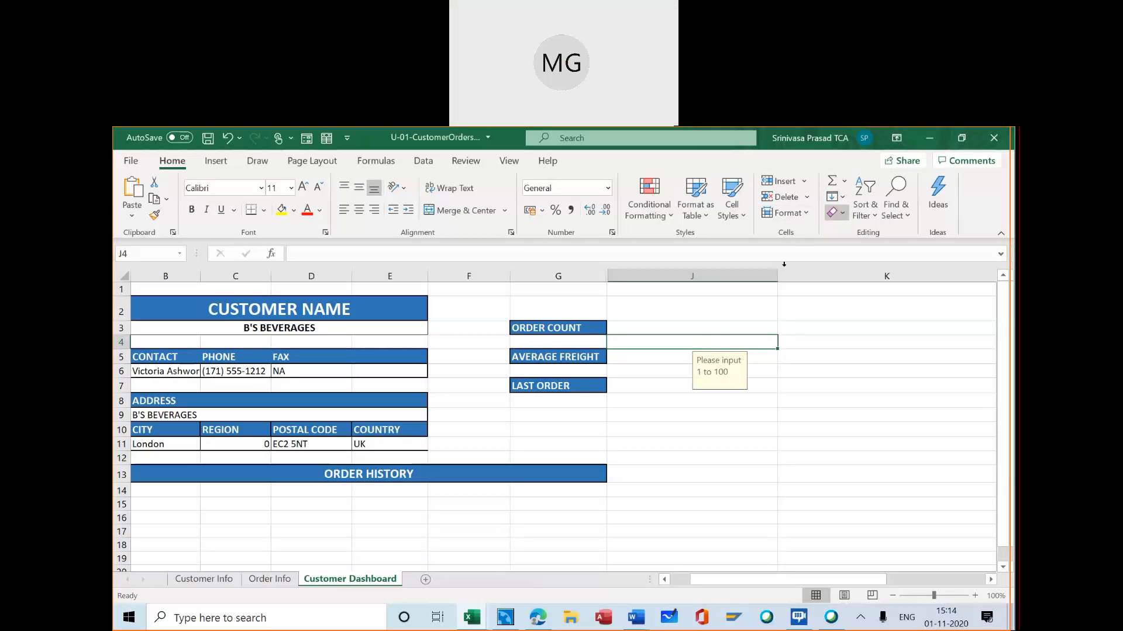
{"action": "left_click", "coordinate": [707, 322]}
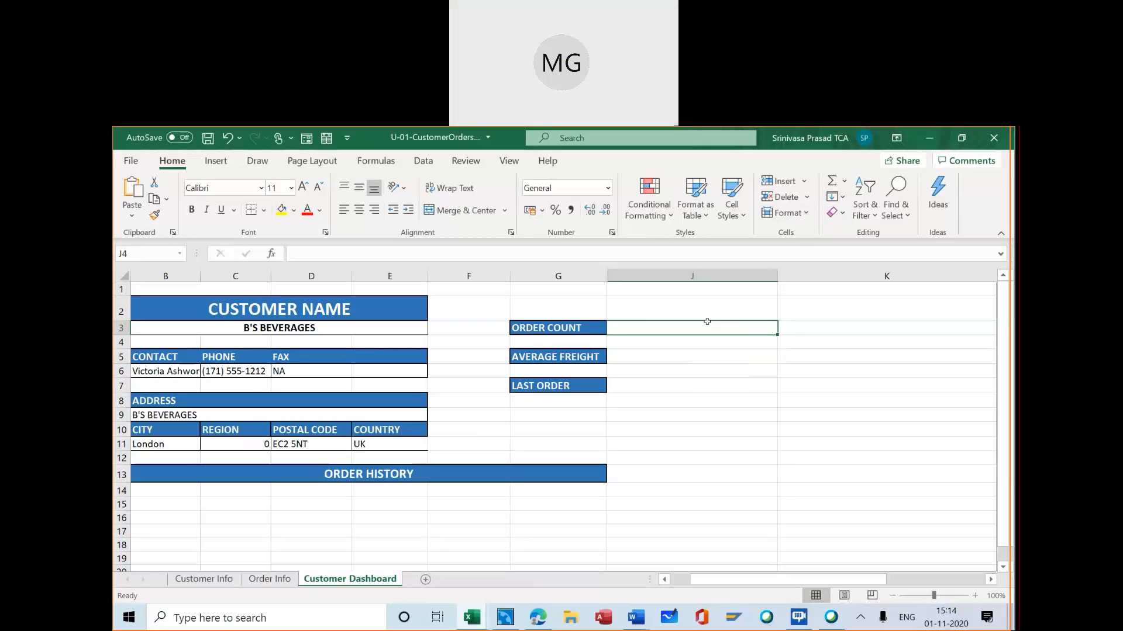
{"action": "type", "text": "=loo"}
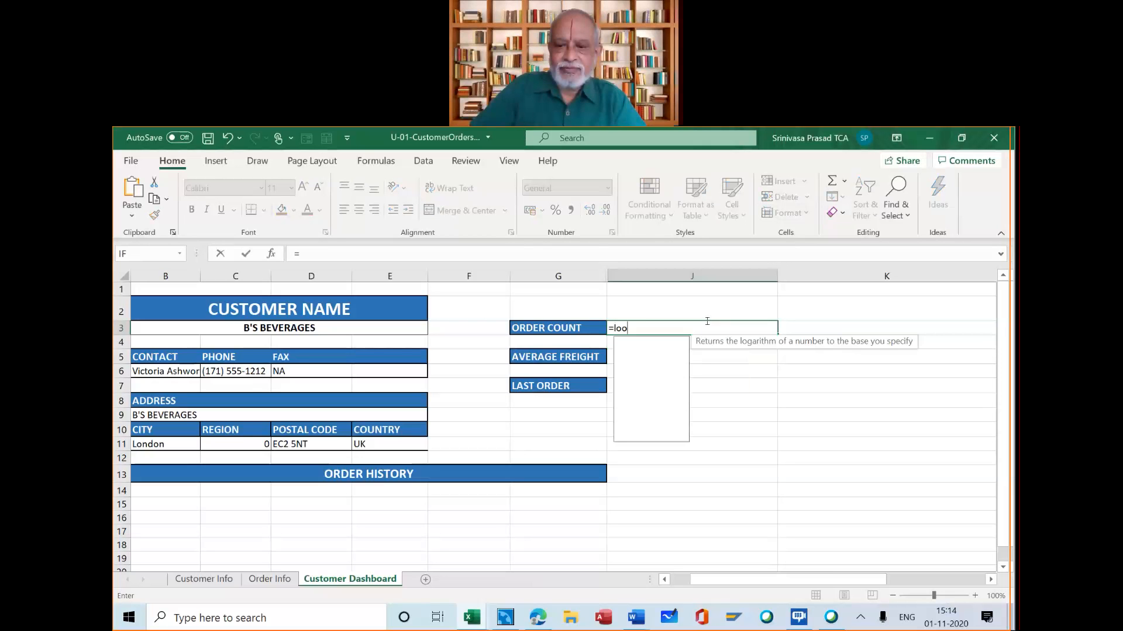
{"action": "type", "text": "kup"}
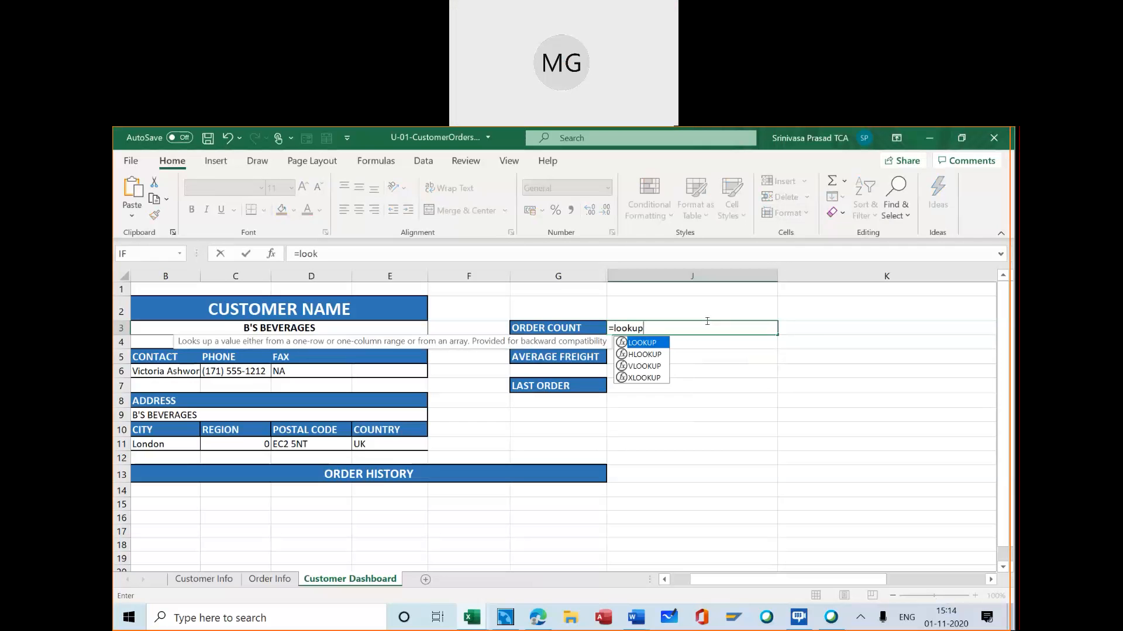
{"action": "type", "text": "("}
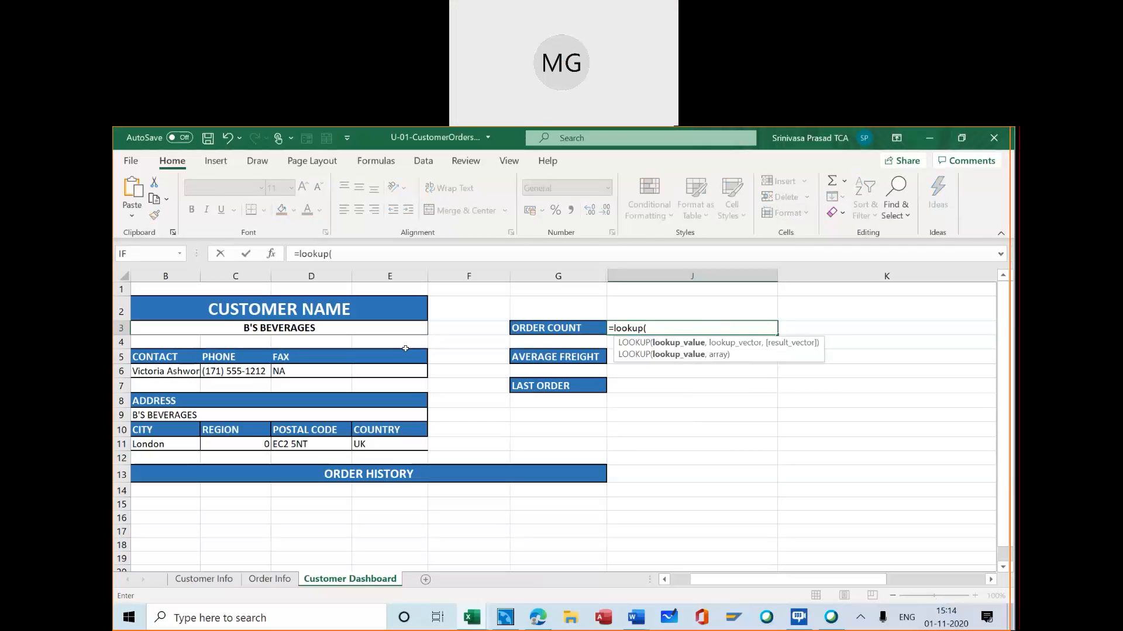
{"action": "left_click", "coordinate": [271, 255]}
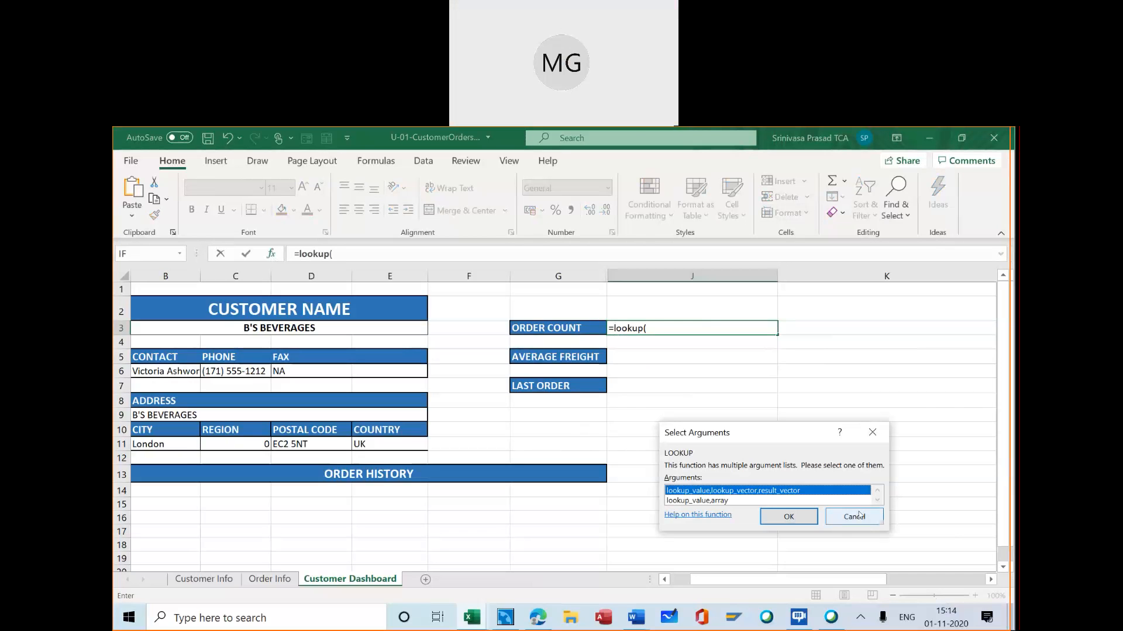
{"action": "left_click", "coordinate": [788, 516]}
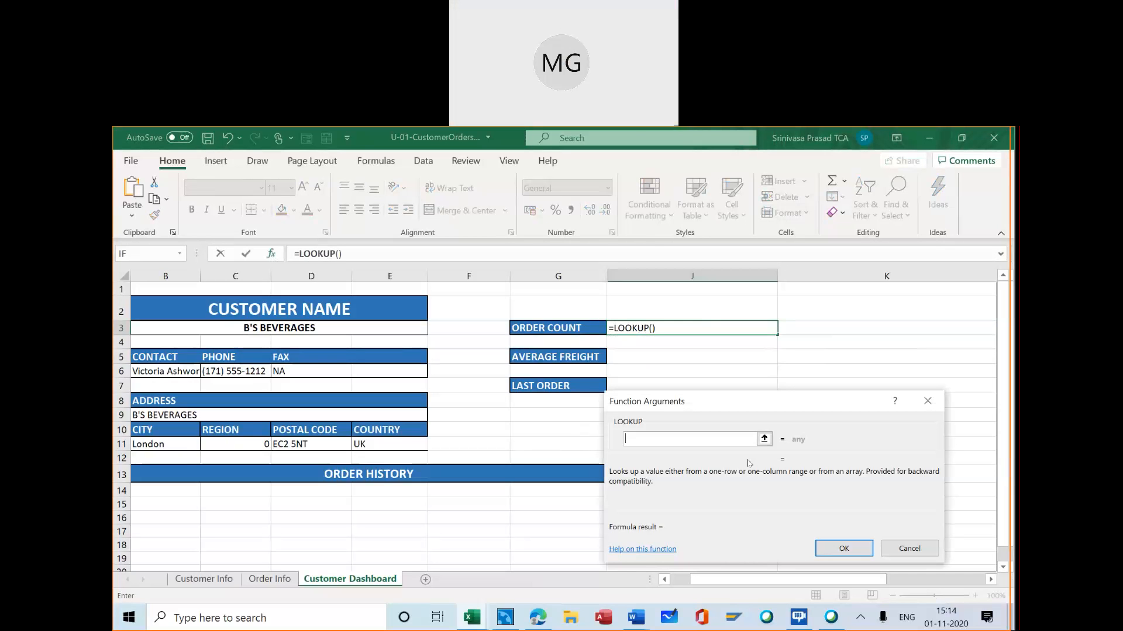
{"action": "key", "text": "Escape"}
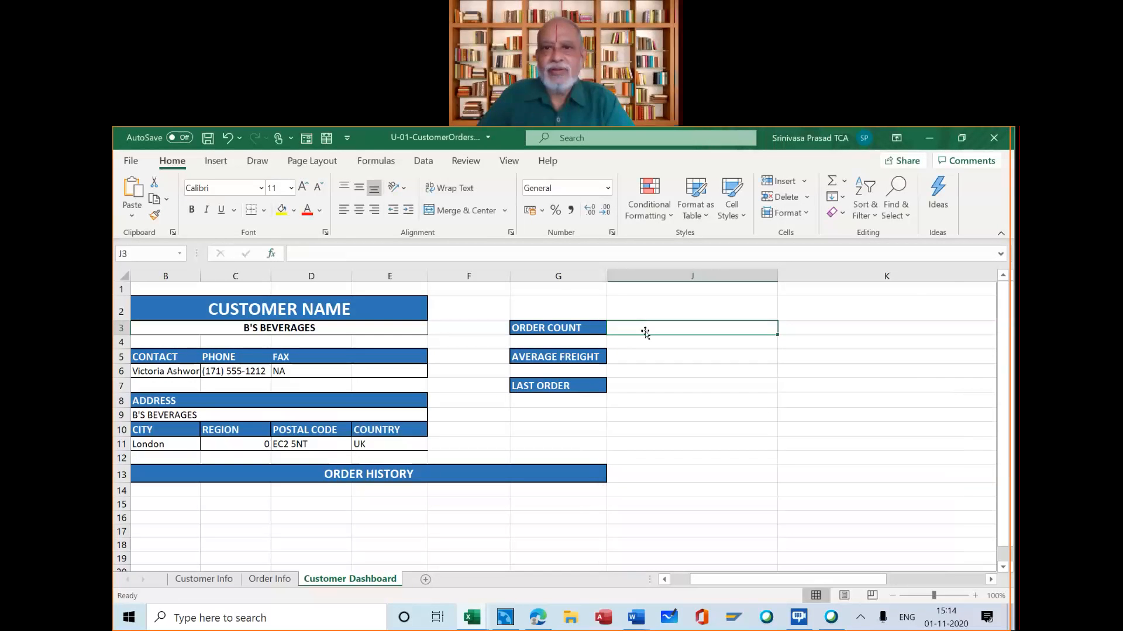
Start a VLOOKUP formula in cell J3 with B3 as the lookup value
{"action": "type", "text": "="}
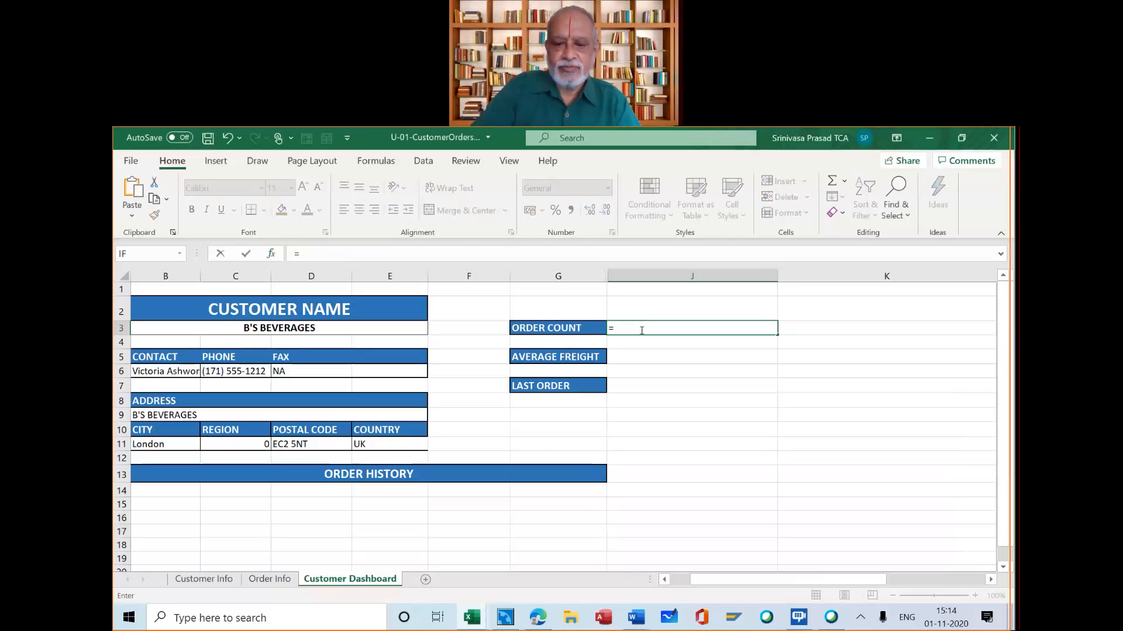
{"action": "type", "text": "vlooku"}
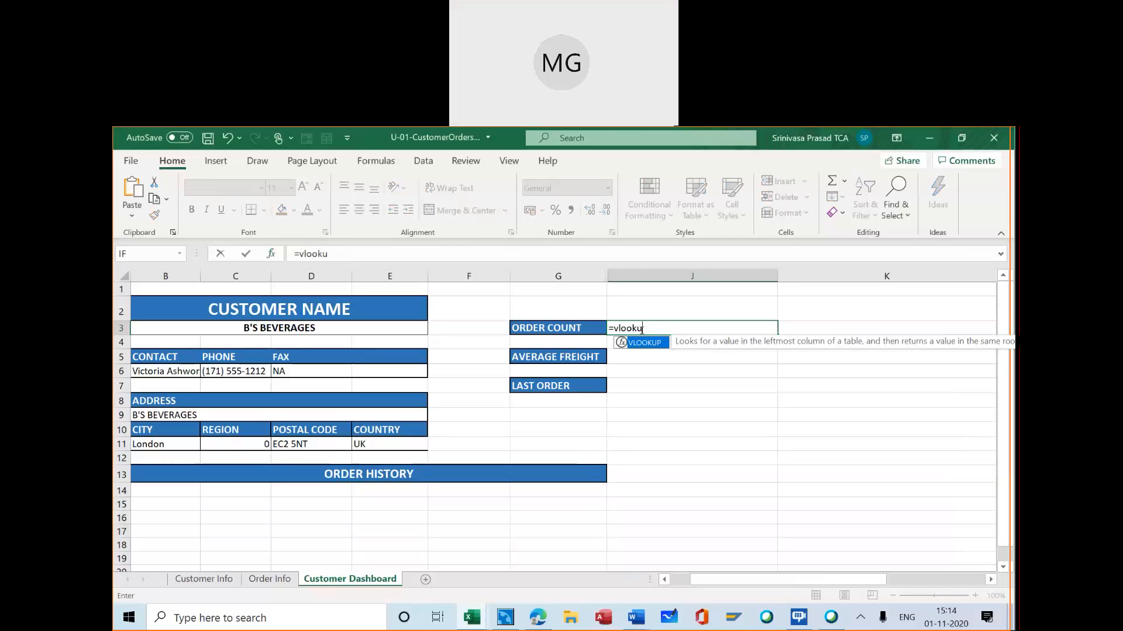
{"action": "type", "text": "p("}
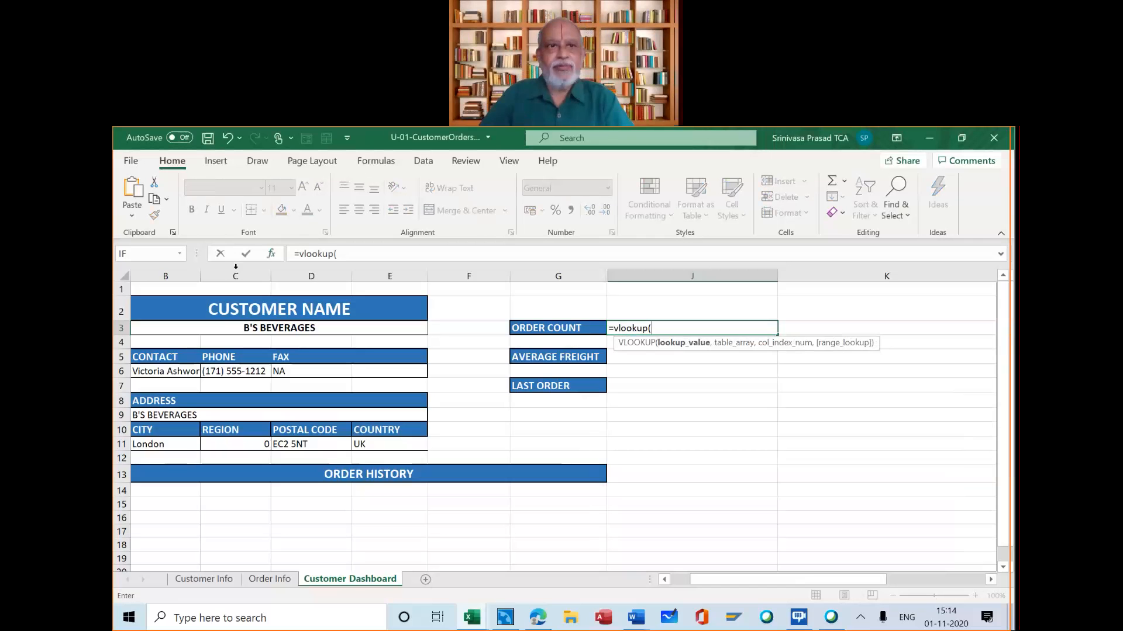
{"action": "left_click", "coordinate": [271, 253]}
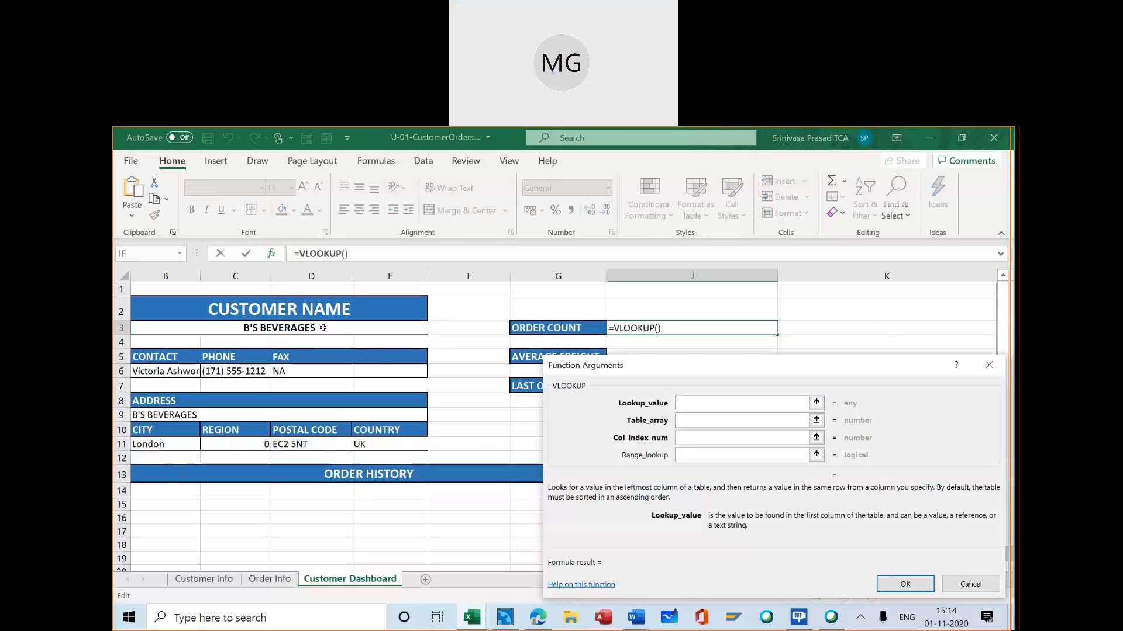
{"action": "left_click", "coordinate": [362, 328]}
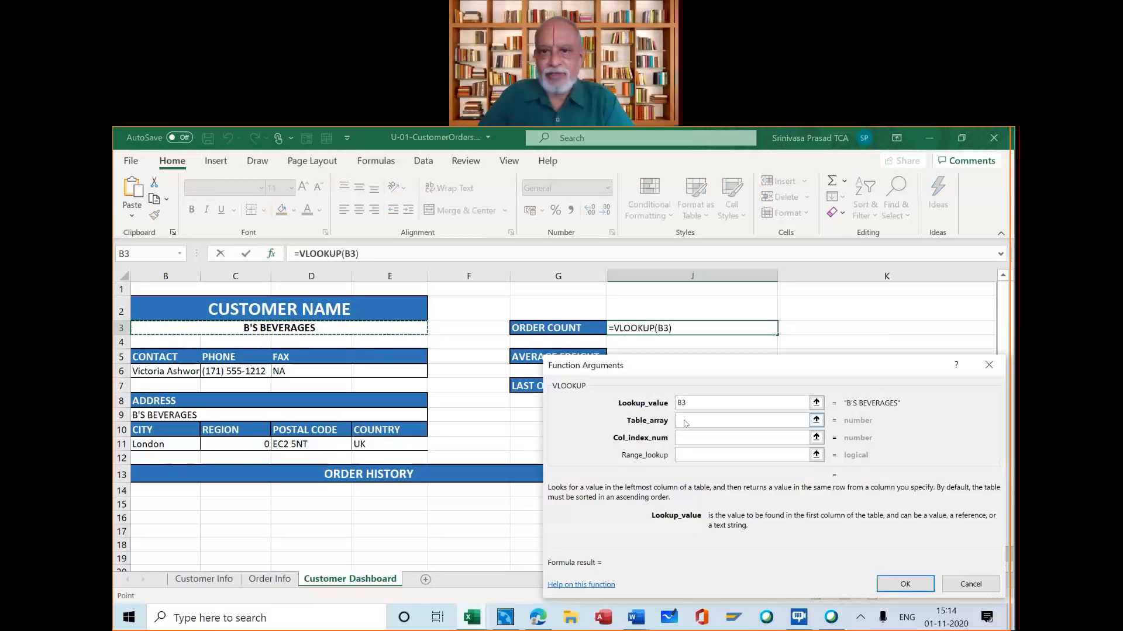
Set the VLOOKUP table array to the whole Customer Info table including headers, CustomerInfo[#All]
{"action": "key", "text": "Tab"}
{"action": "left_click", "coordinate": [203, 579]}
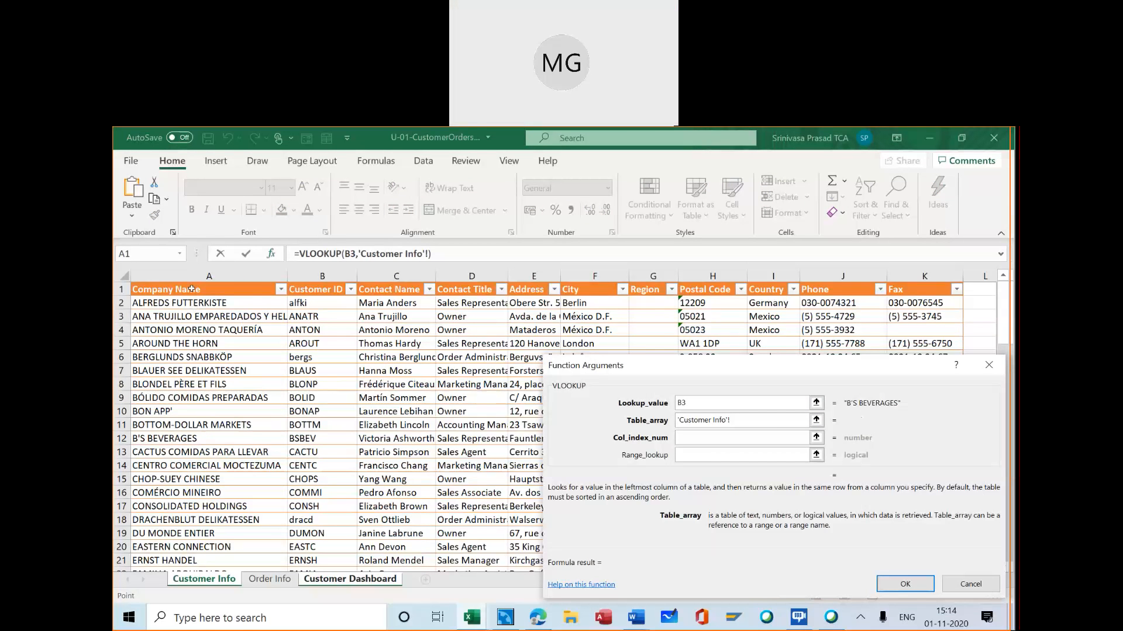
{"action": "left_click", "coordinate": [191, 288]}
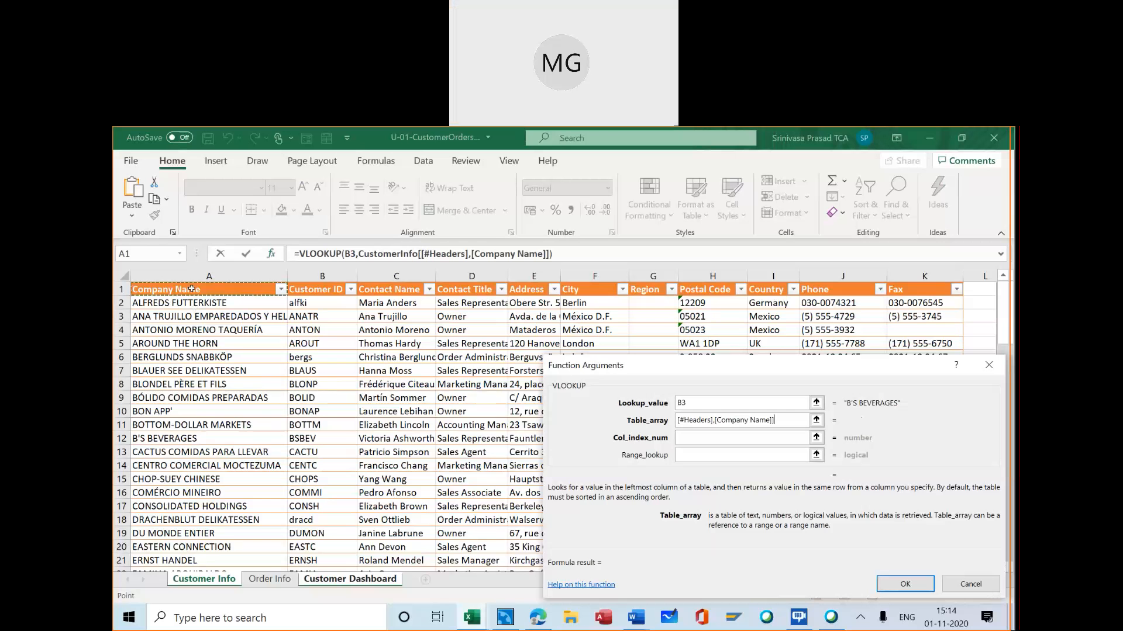
{"action": "scroll", "coordinate": [431, 442], "scroll_direction": "down", "scroll_amount": 4}
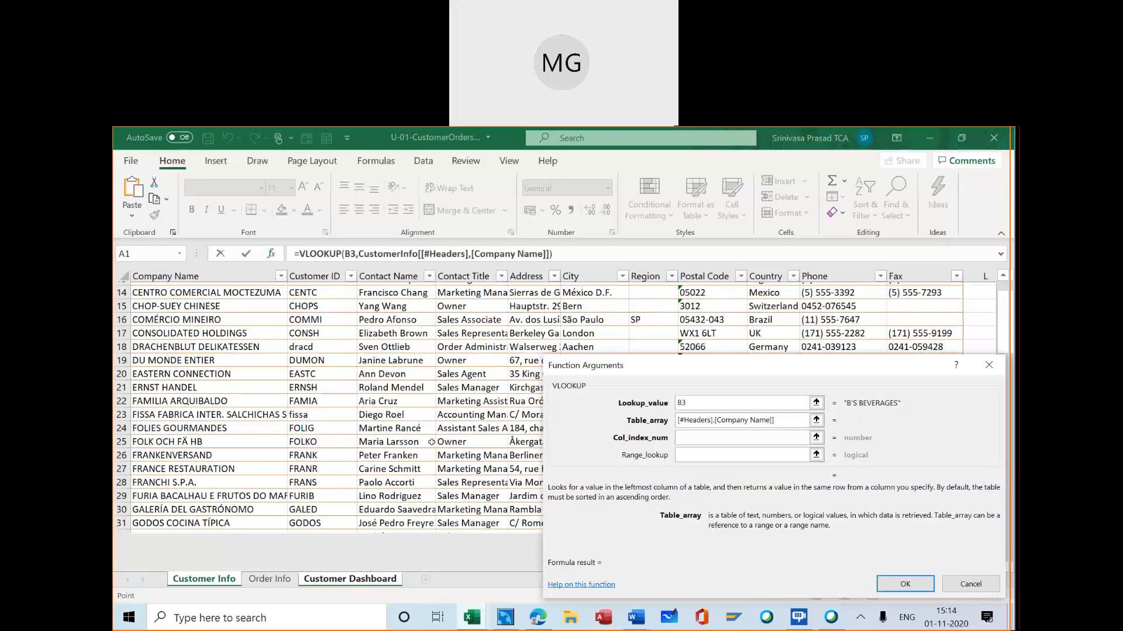
{"action": "scroll", "coordinate": [431, 441], "scroll_direction": "down", "scroll_amount": 20}
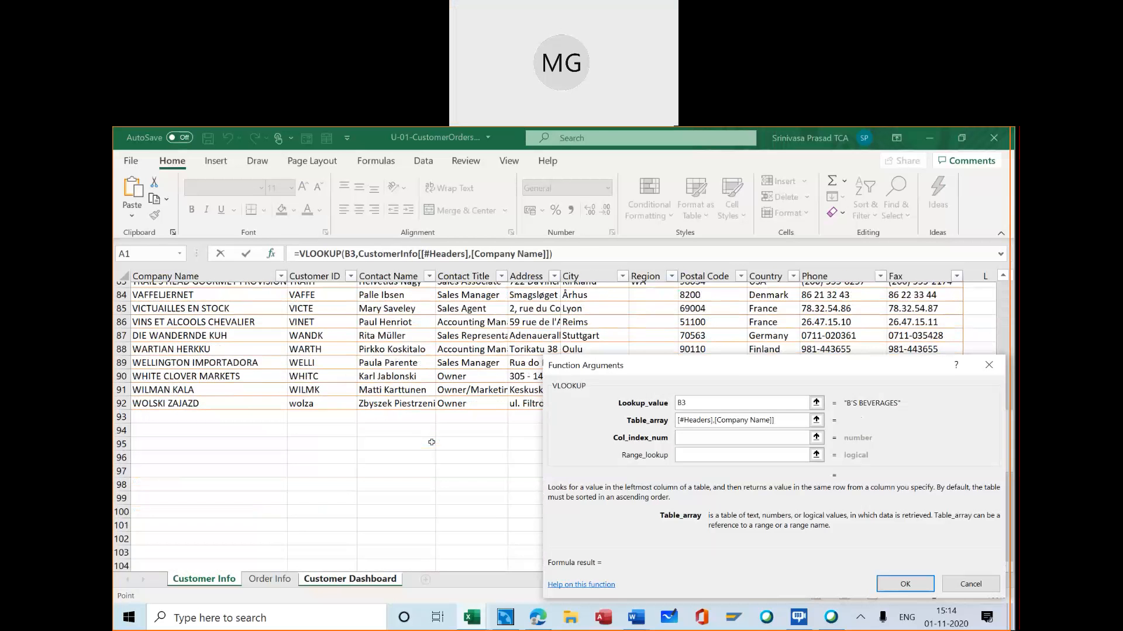
{"action": "scroll", "coordinate": [405, 478], "scroll_direction": "up", "scroll_amount": 1}
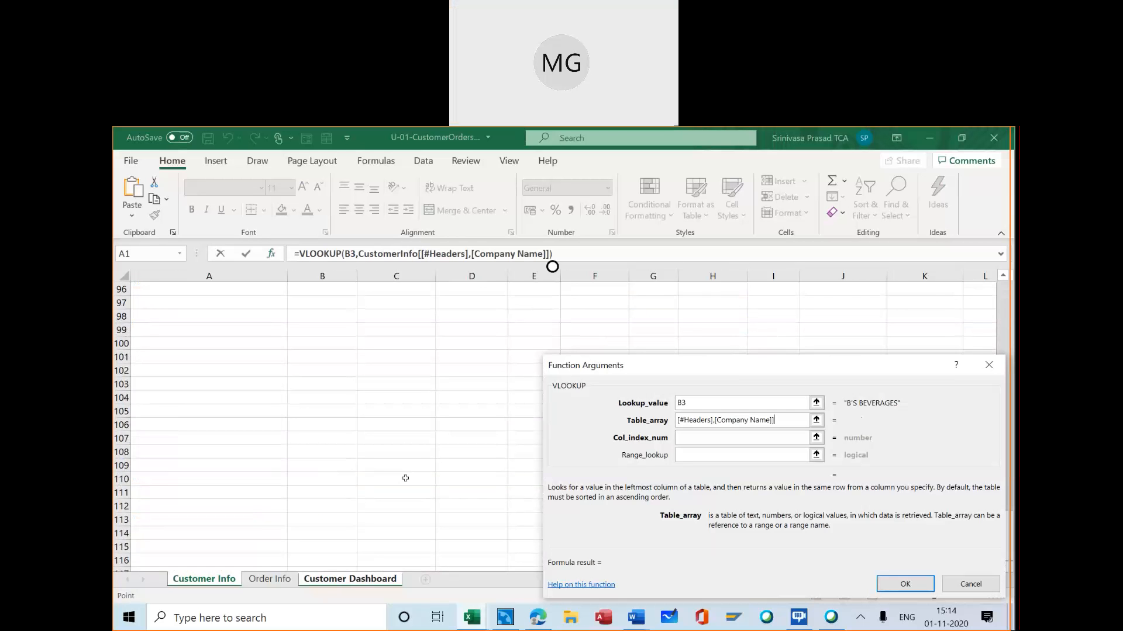
{"action": "scroll", "coordinate": [387, 504], "scroll_direction": "up", "scroll_amount": 2}
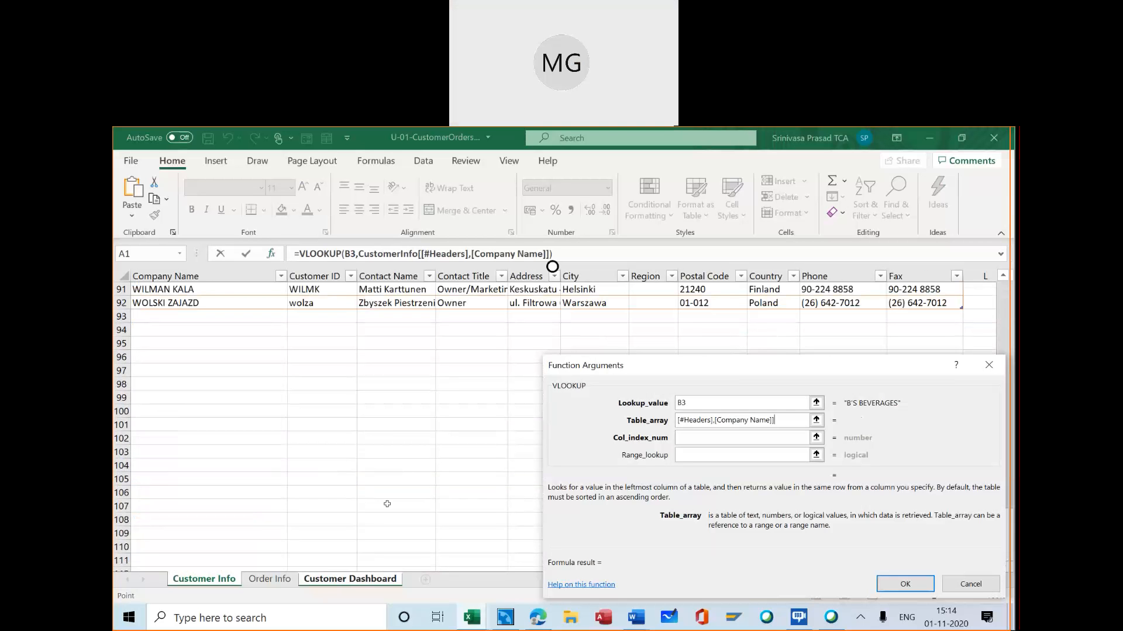
{"action": "left_click", "coordinate": [922, 300], "text": "shift"}
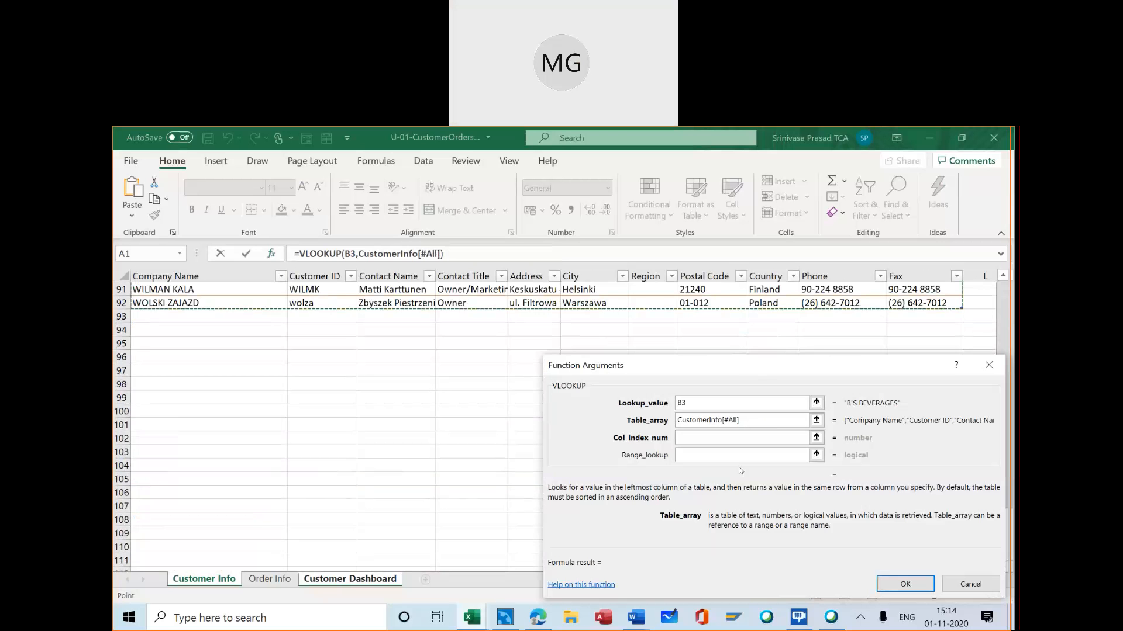
Set the VLOOKUP column index number to 11 for the table's Fax column
{"action": "left_click", "coordinate": [714, 438]}
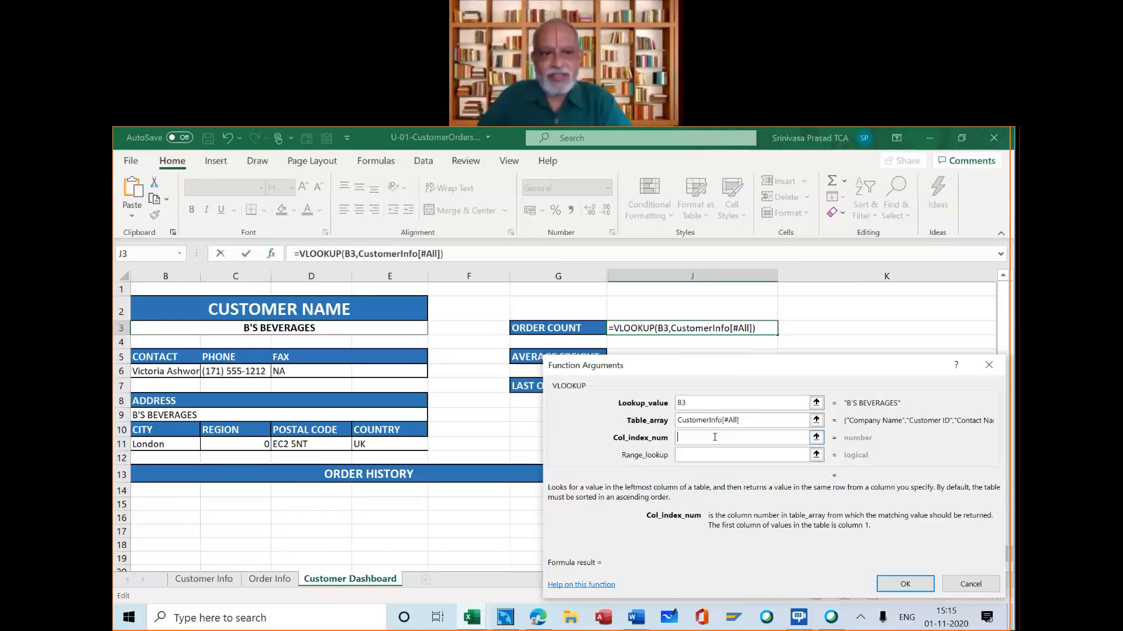
{"action": "left_click", "coordinate": [234, 580]}
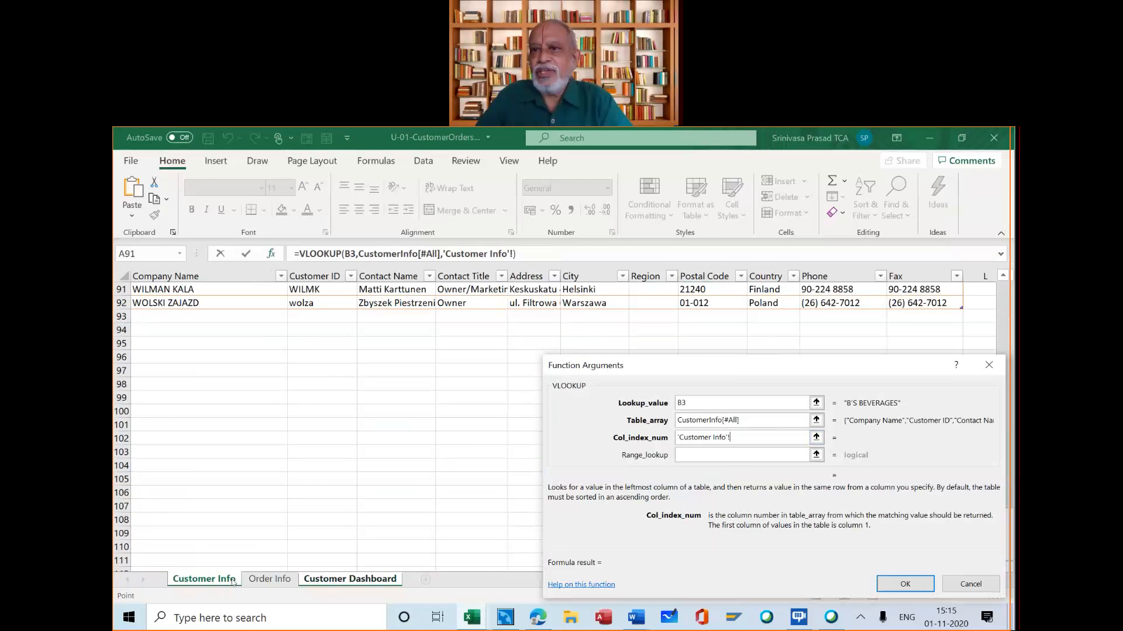
{"action": "scroll", "coordinate": [336, 430], "scroll_direction": "up", "scroll_amount": 20}
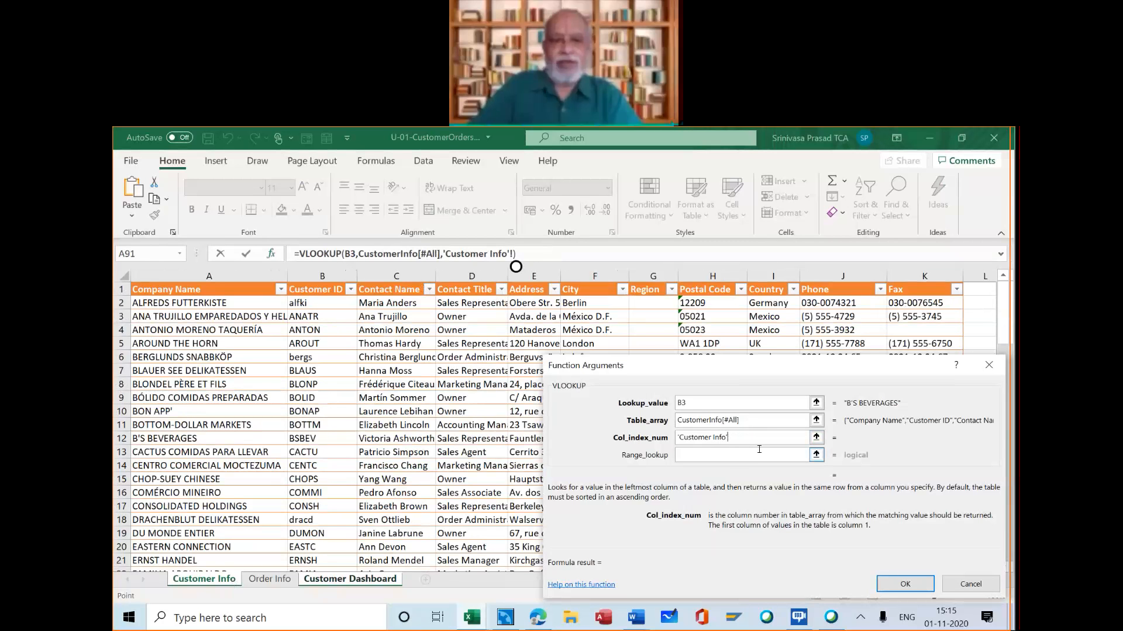
{"action": "key", "text": "BackSpace"}
{"action": "type", "text": "11"}
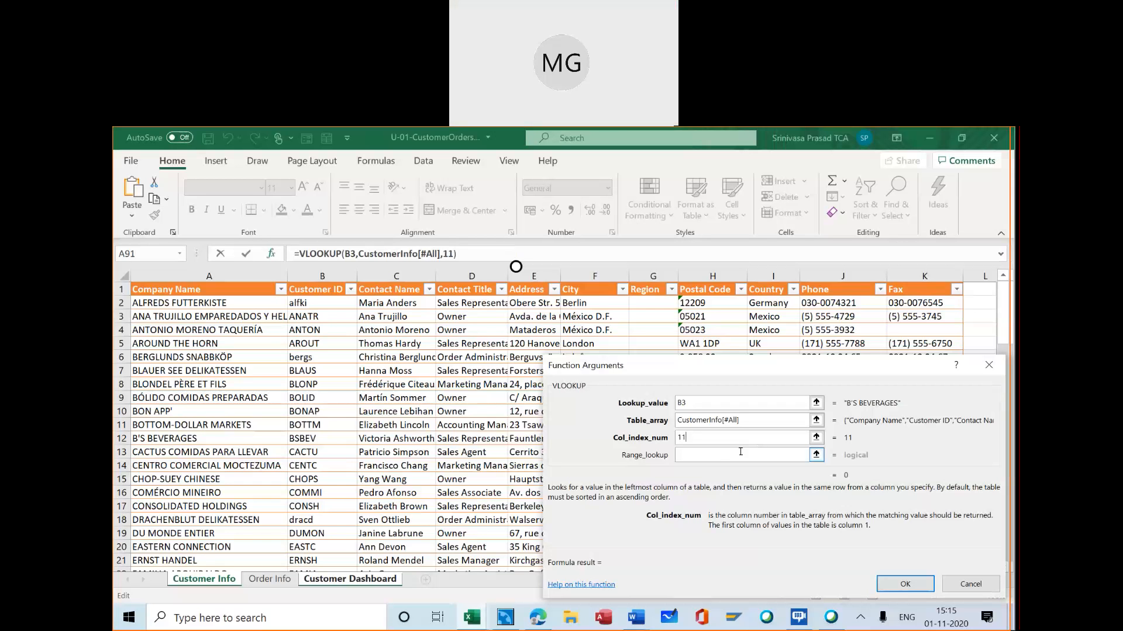
Set the range lookup to FALSE for an exact match and enter the VLOOKUP formula in J3
{"action": "left_click", "coordinate": [720, 455]}
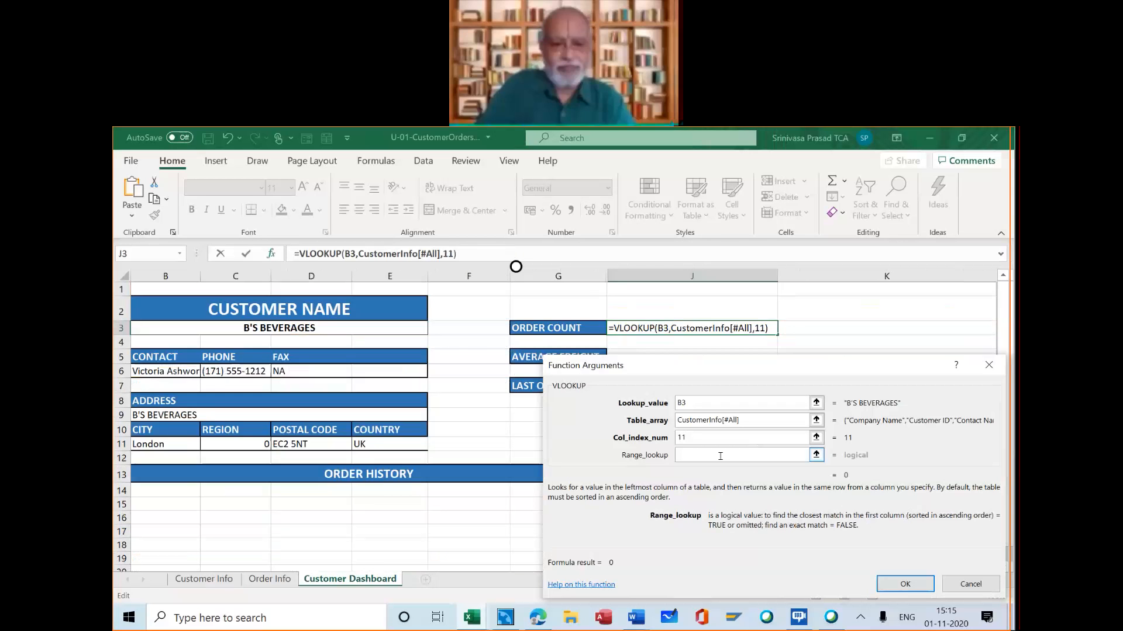
{"action": "type", "text": "FALSE"}
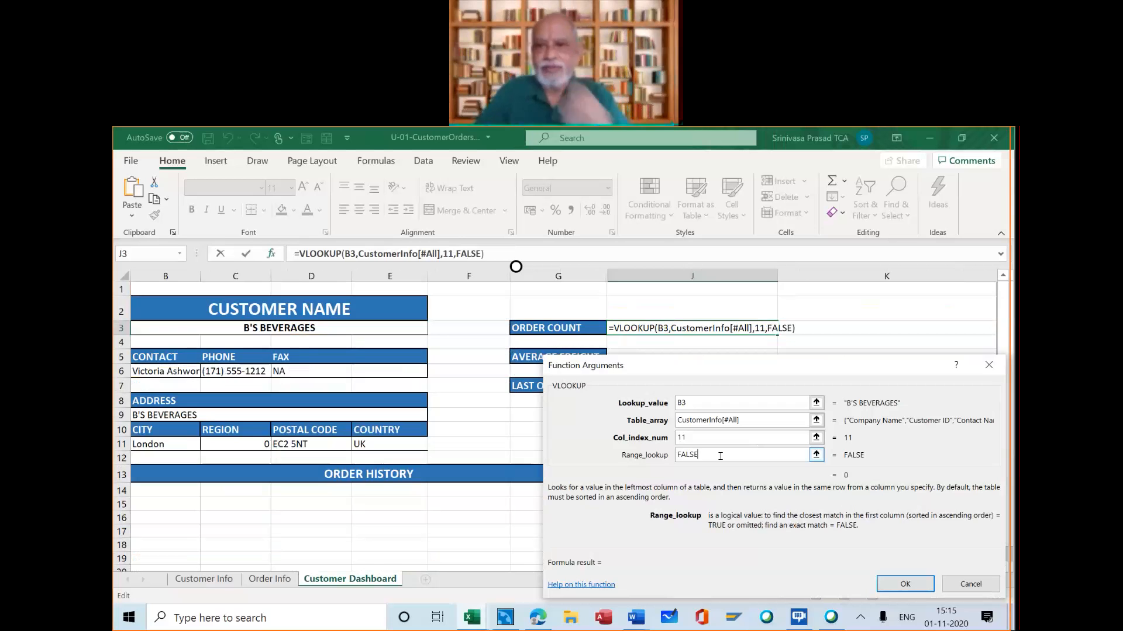
{"action": "left_click", "coordinate": [907, 583]}
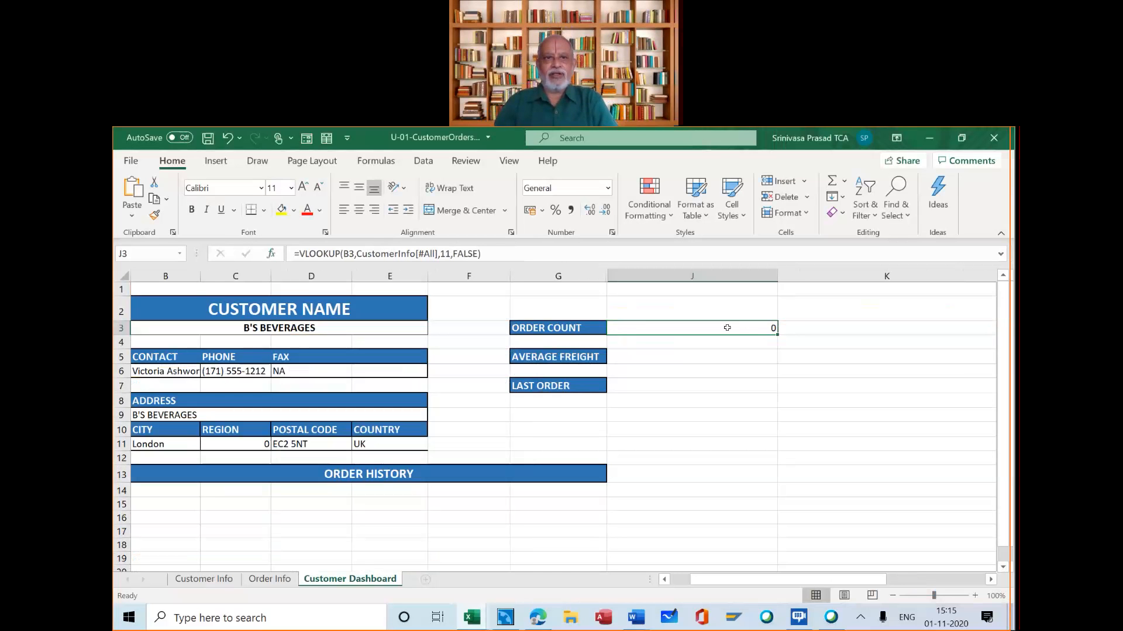
Choose BON APP' as the dashboard customer in B3 and compare the formulas in the Fax cell D6 and in J3
{"action": "left_click", "coordinate": [319, 372]}
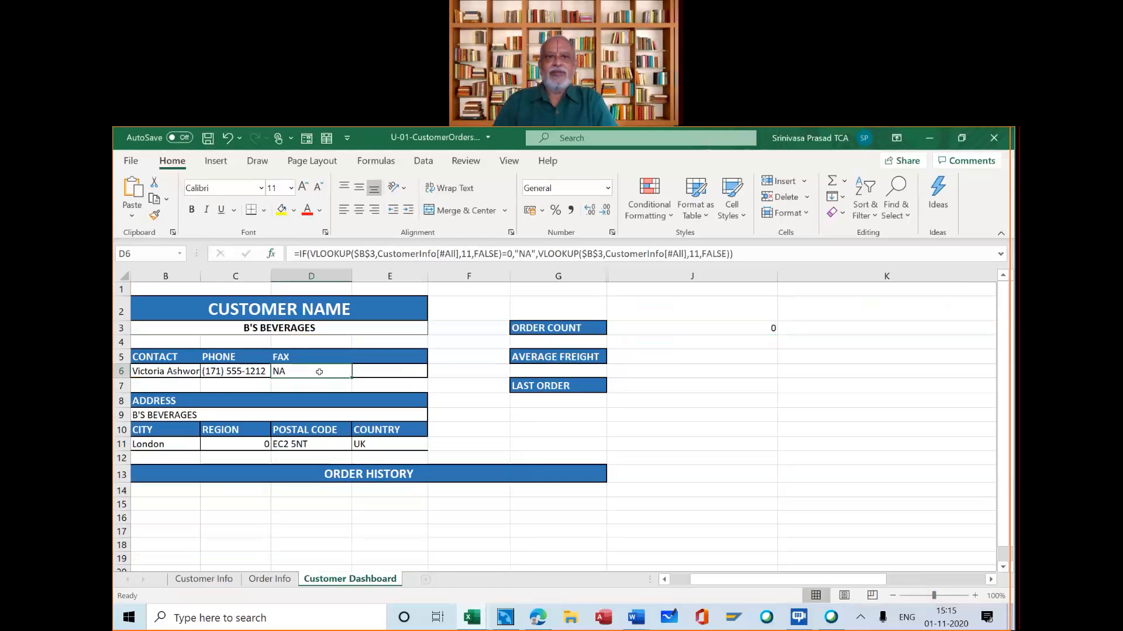
{"action": "left_click", "coordinate": [695, 323]}
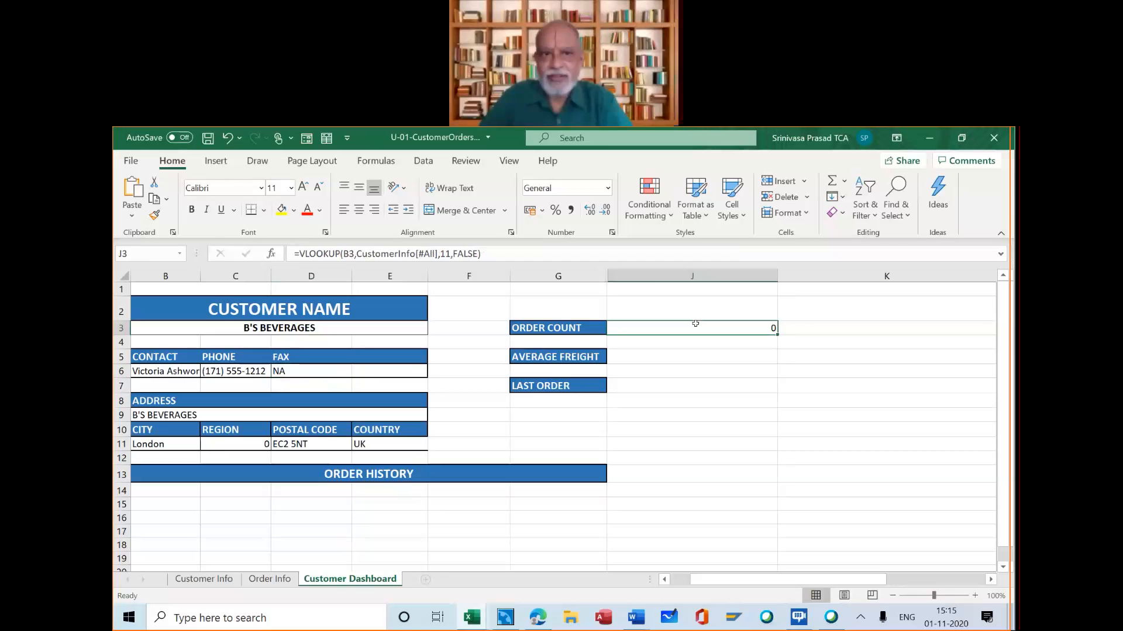
{"action": "left_click", "coordinate": [419, 328]}
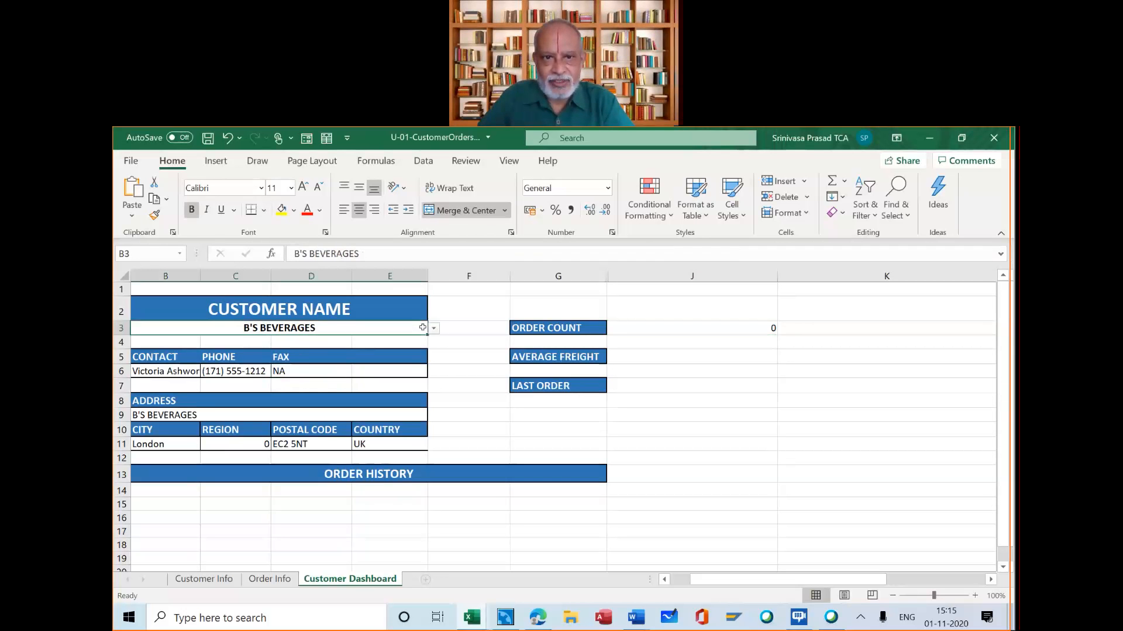
{"action": "left_click", "coordinate": [433, 328]}
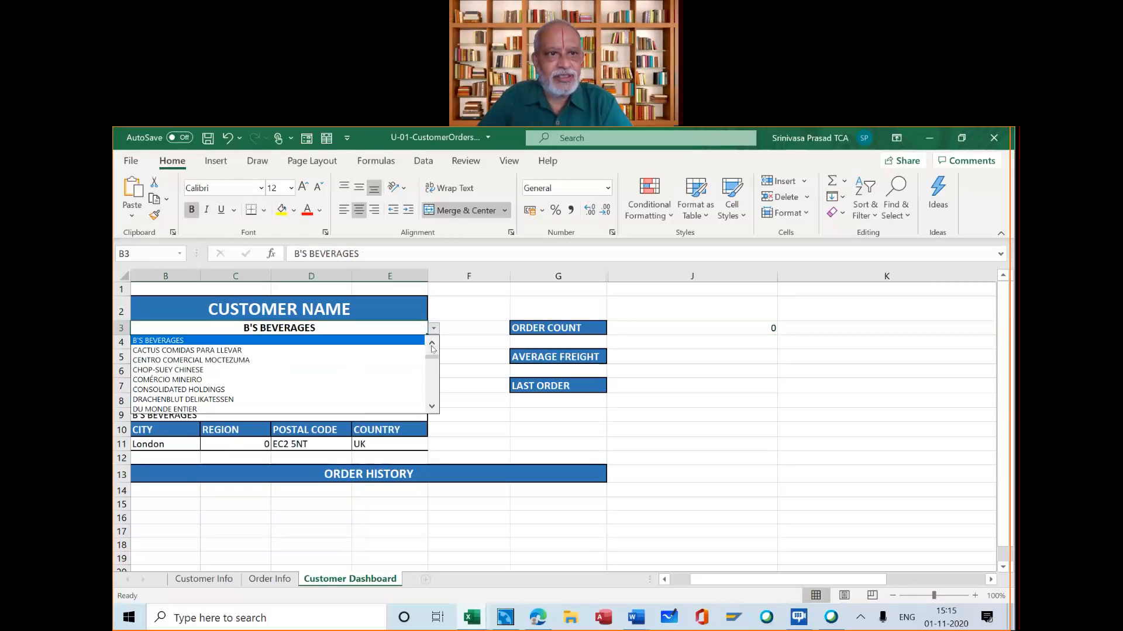
{"action": "left_click", "coordinate": [432, 346]}
{"action": "left_click", "coordinate": [432, 346]}
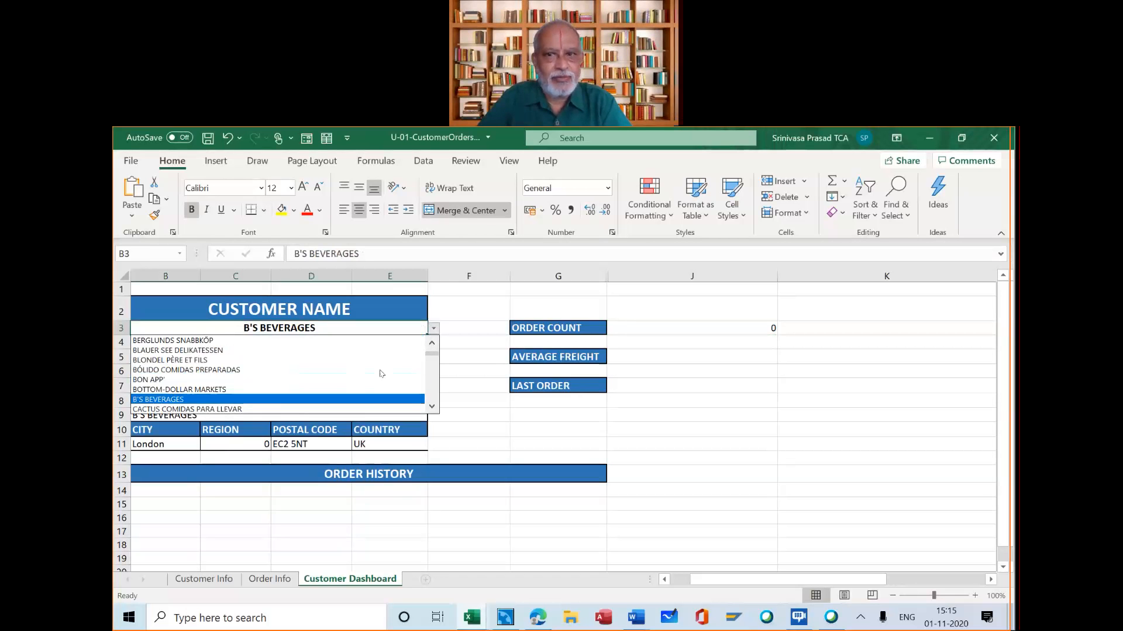
{"action": "left_click", "coordinate": [369, 380]}
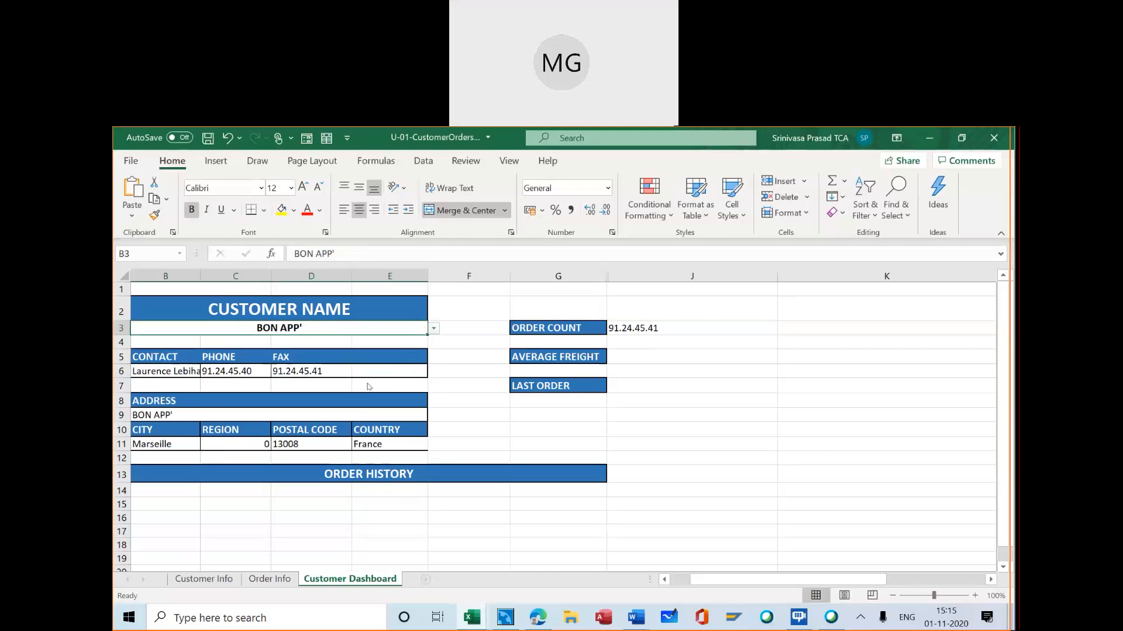
{"action": "left_click", "coordinate": [291, 369]}
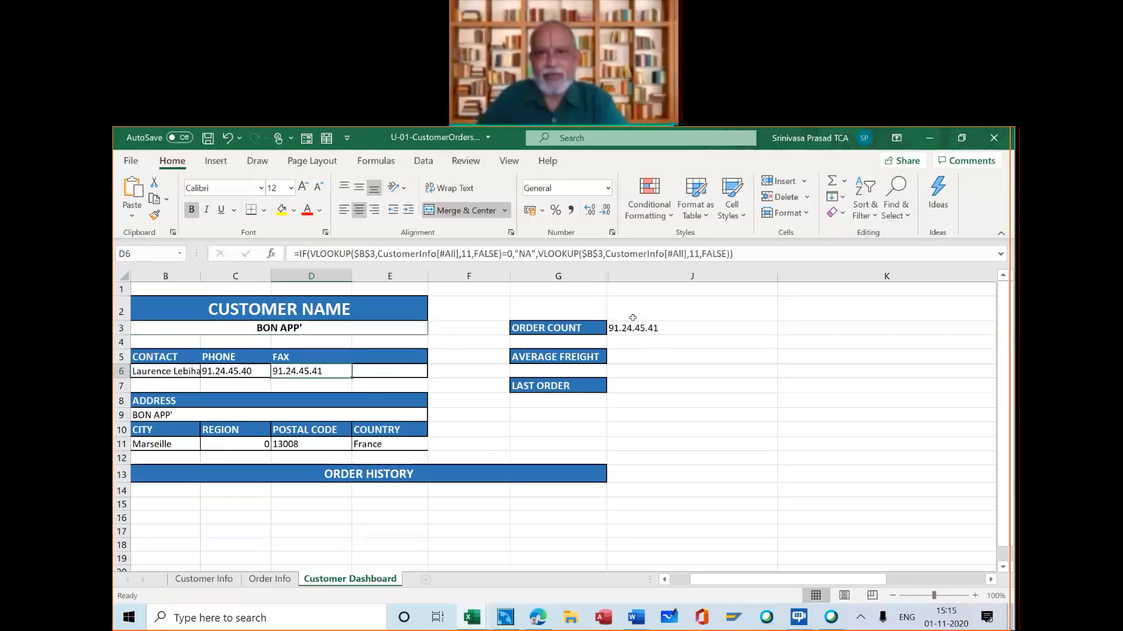
{"action": "left_click", "coordinate": [647, 329]}
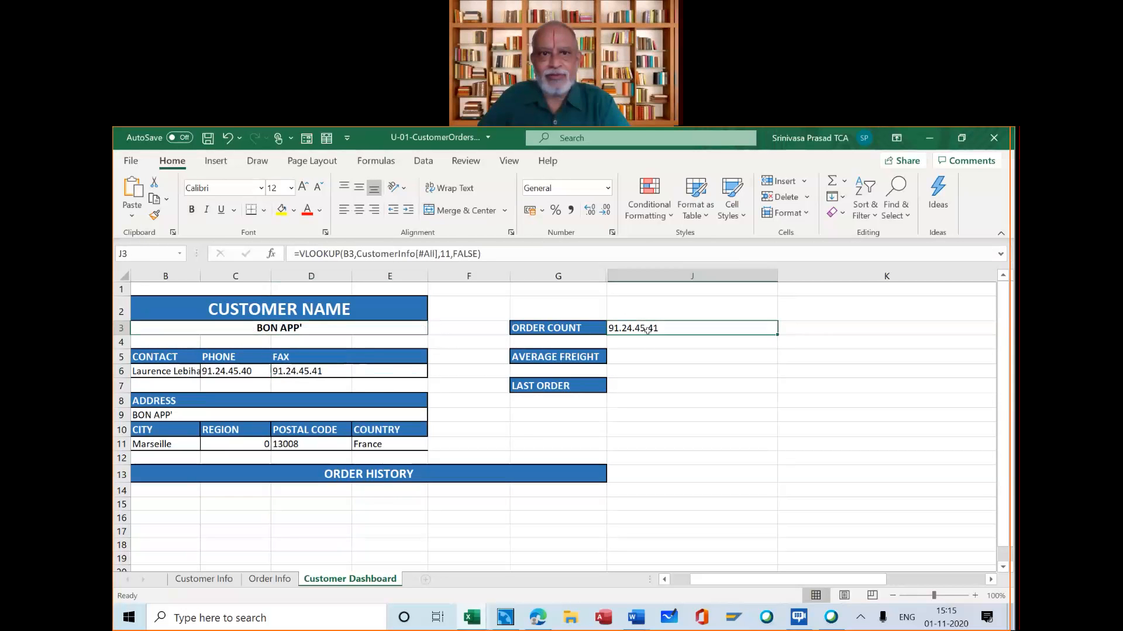
Choose B'S BEVERAGES as the dashboard customer in B3
{"action": "left_click", "coordinate": [426, 329]}
{"action": "left_click", "coordinate": [434, 330]}
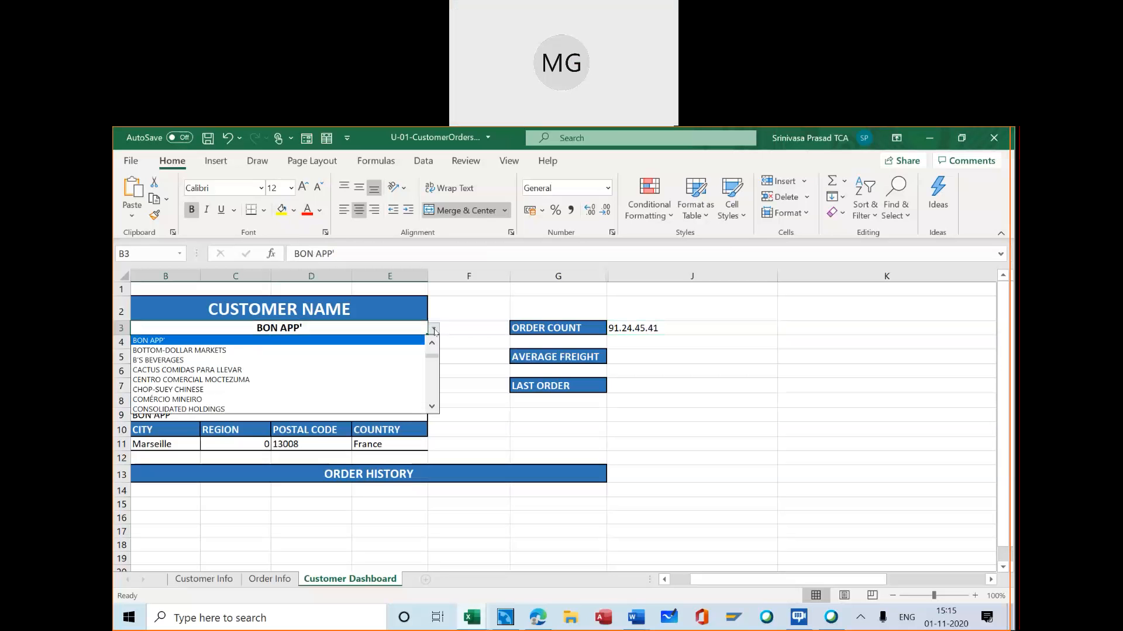
{"action": "left_click", "coordinate": [408, 359]}
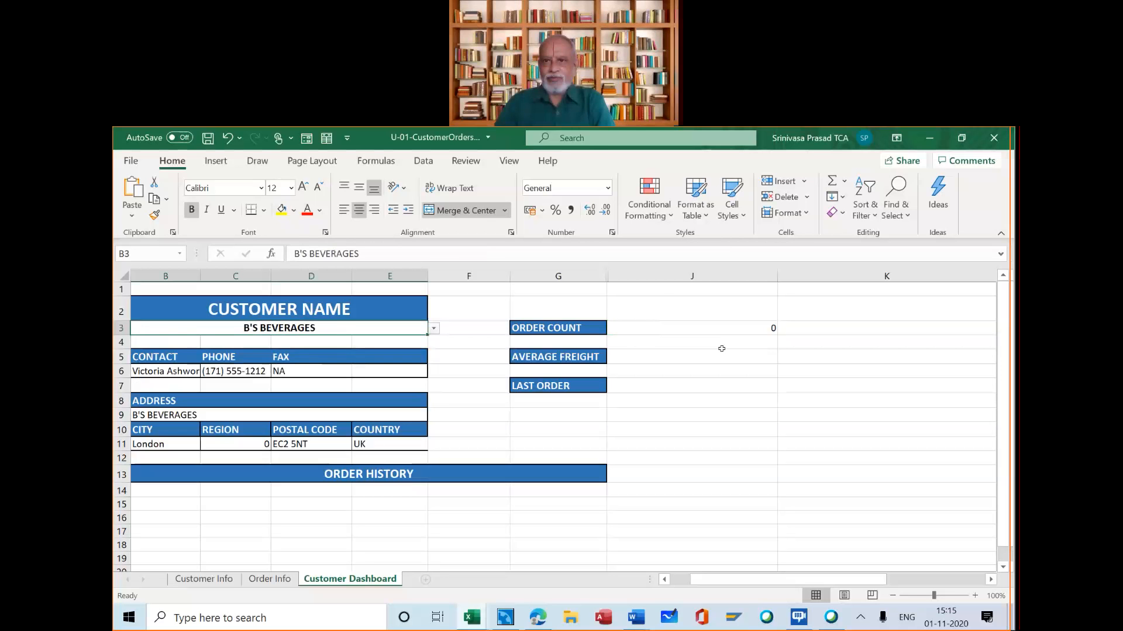
{"action": "left_click", "coordinate": [723, 327]}
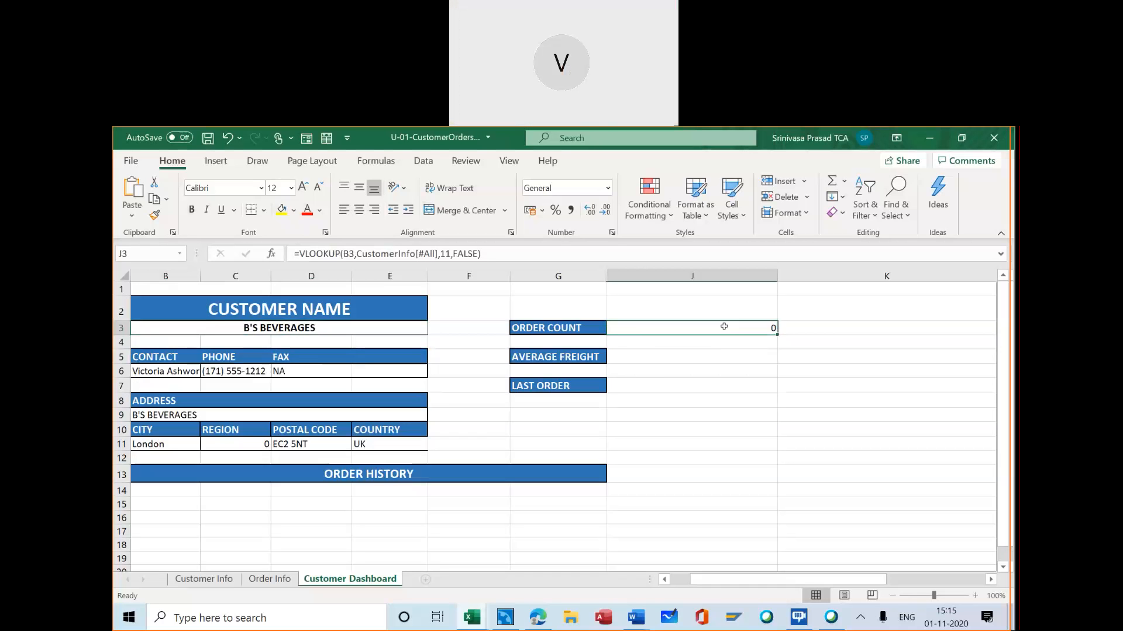
{"action": "left_click", "coordinate": [298, 253]}
{"action": "left_click", "coordinate": [296, 252]}
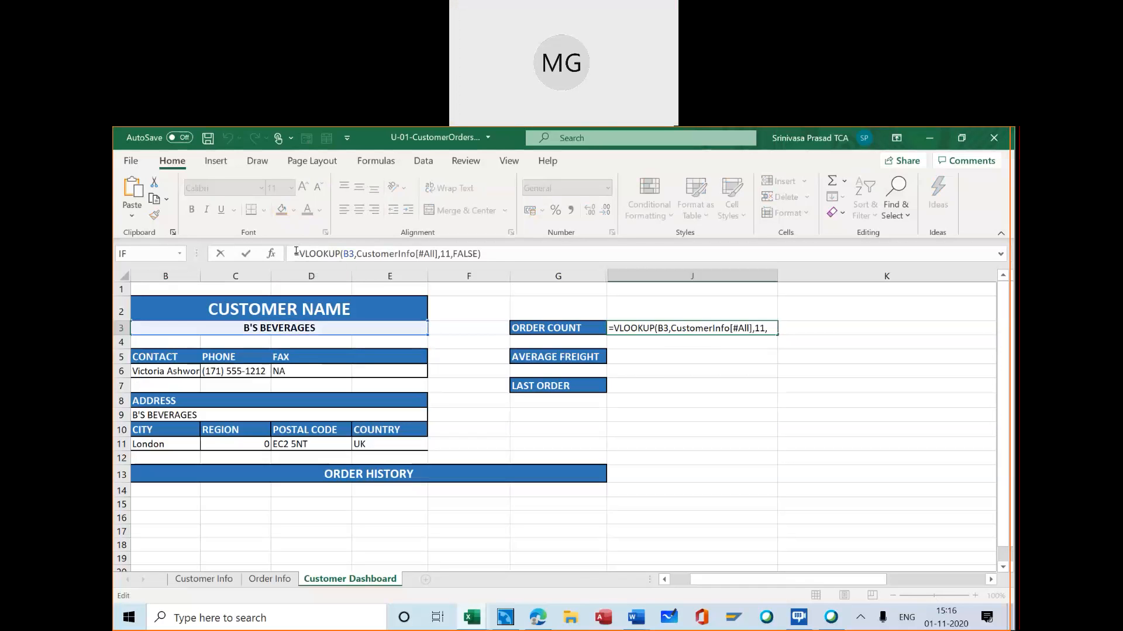
{"action": "type", "text": "IF("}
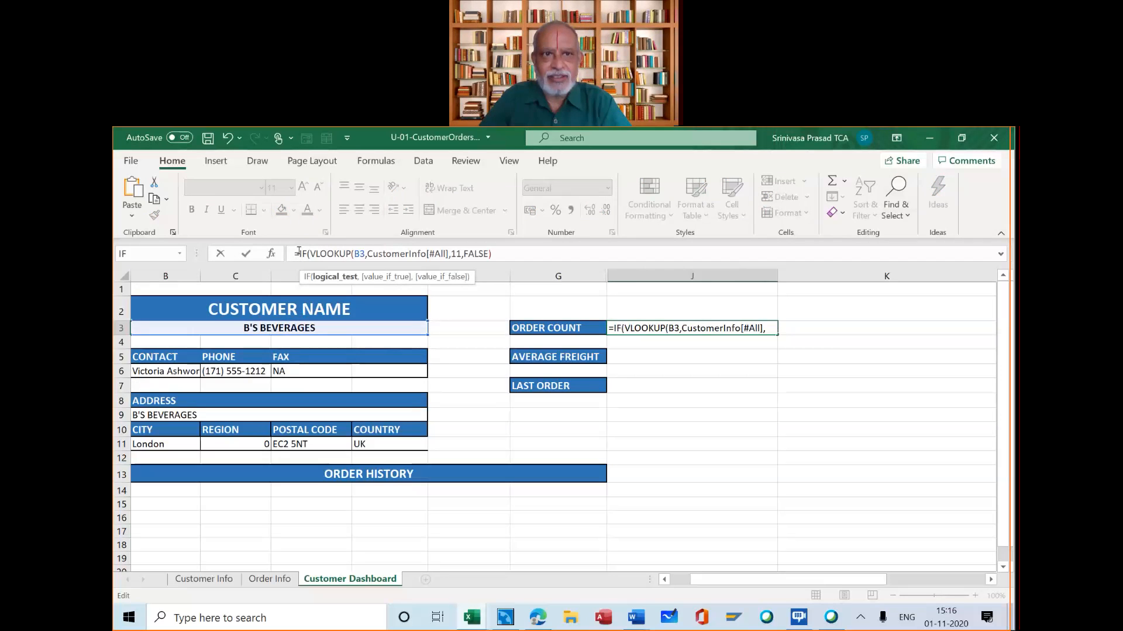
{"action": "left_click", "coordinate": [299, 252]}
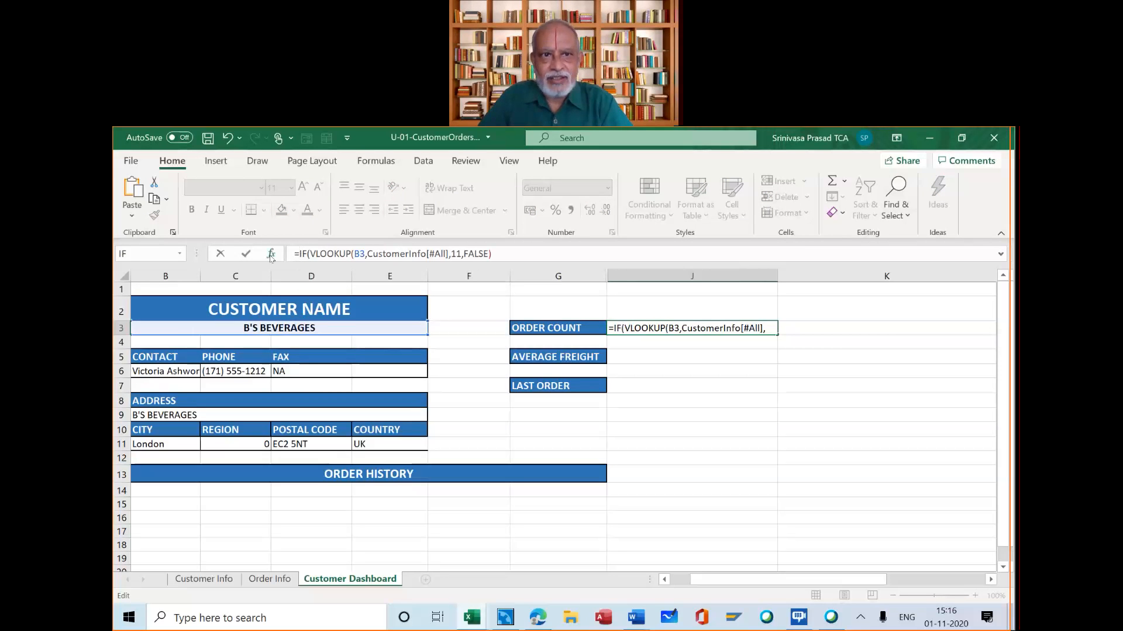
{"action": "left_click", "coordinate": [271, 255]}
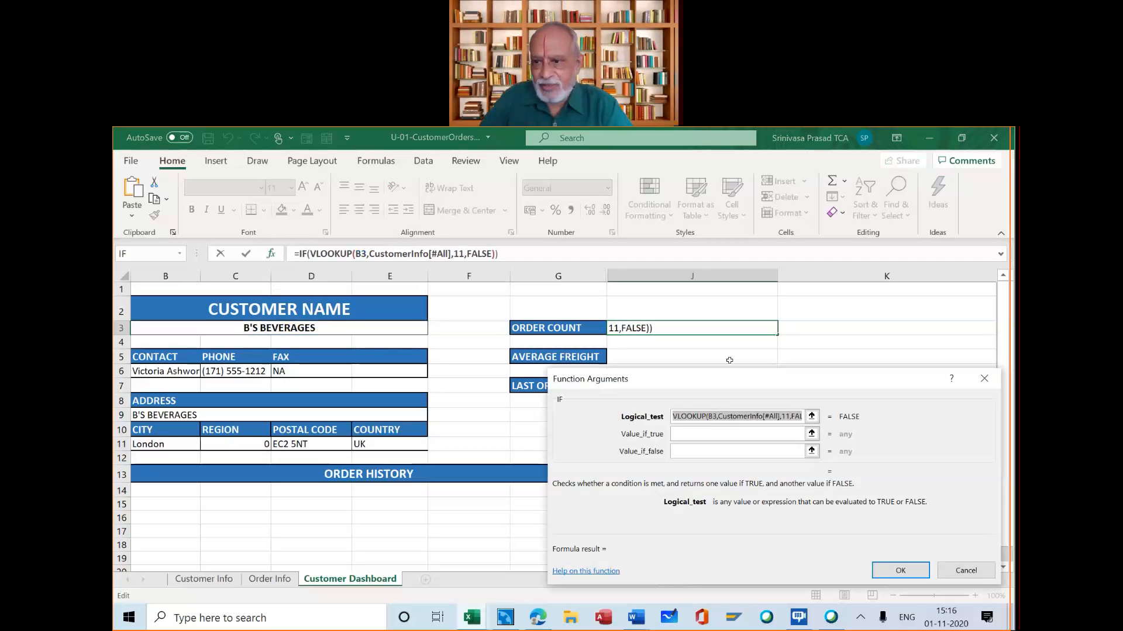
{"action": "left_click", "coordinate": [965, 571]}
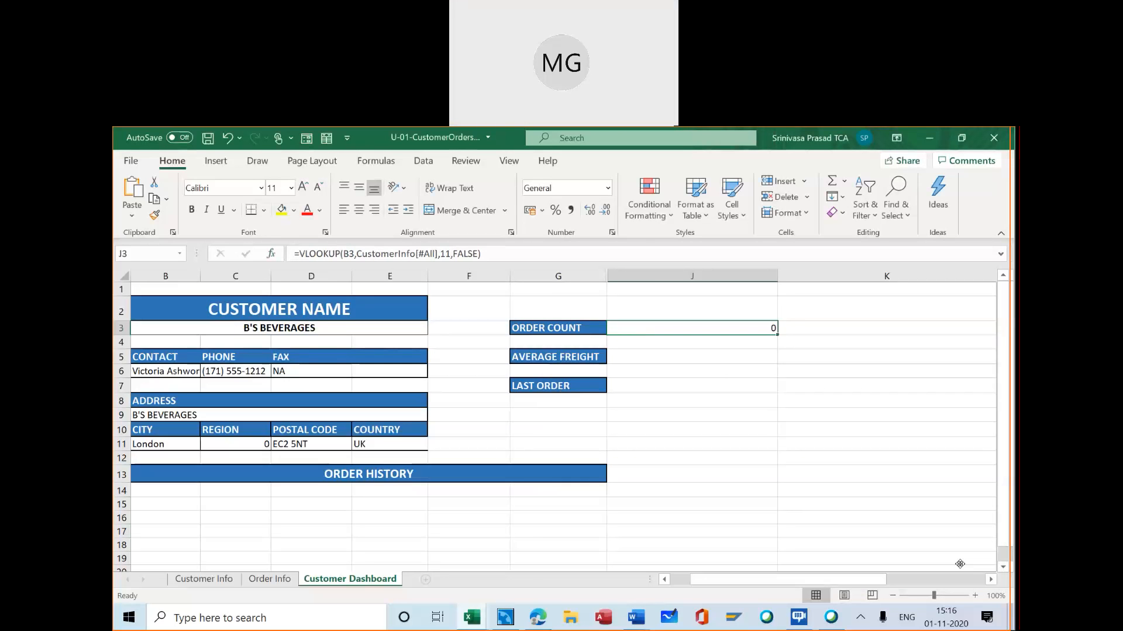
Wrap the VLOOKUP formula in J3 in an IF function and open the IF function's arguments
{"action": "left_click", "coordinate": [298, 249]}
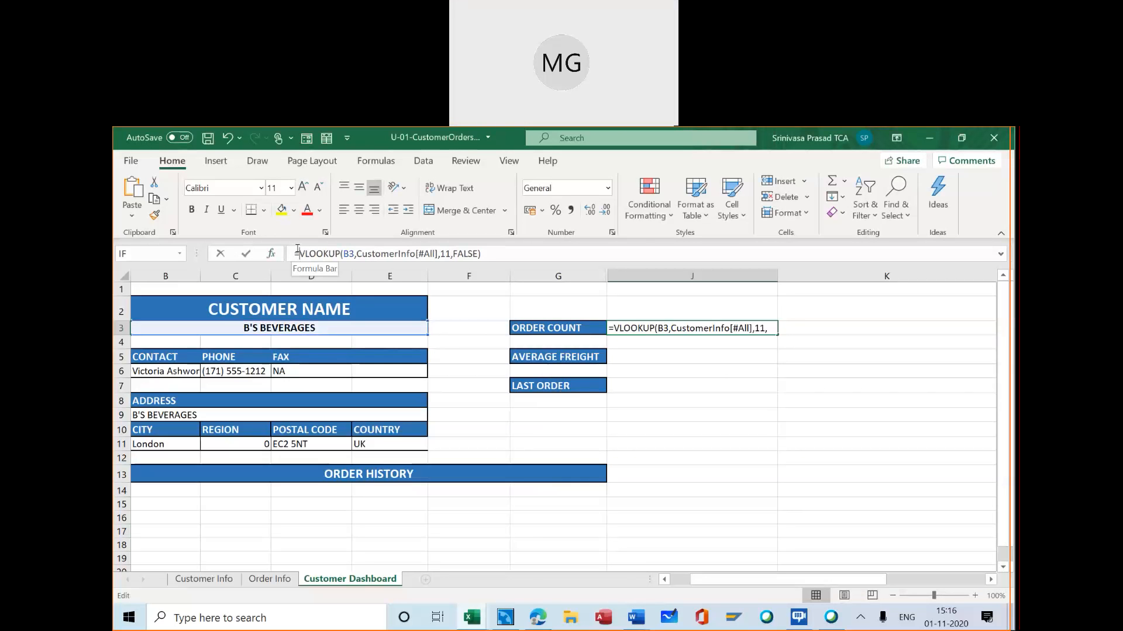
{"action": "type", "text": "IF"}
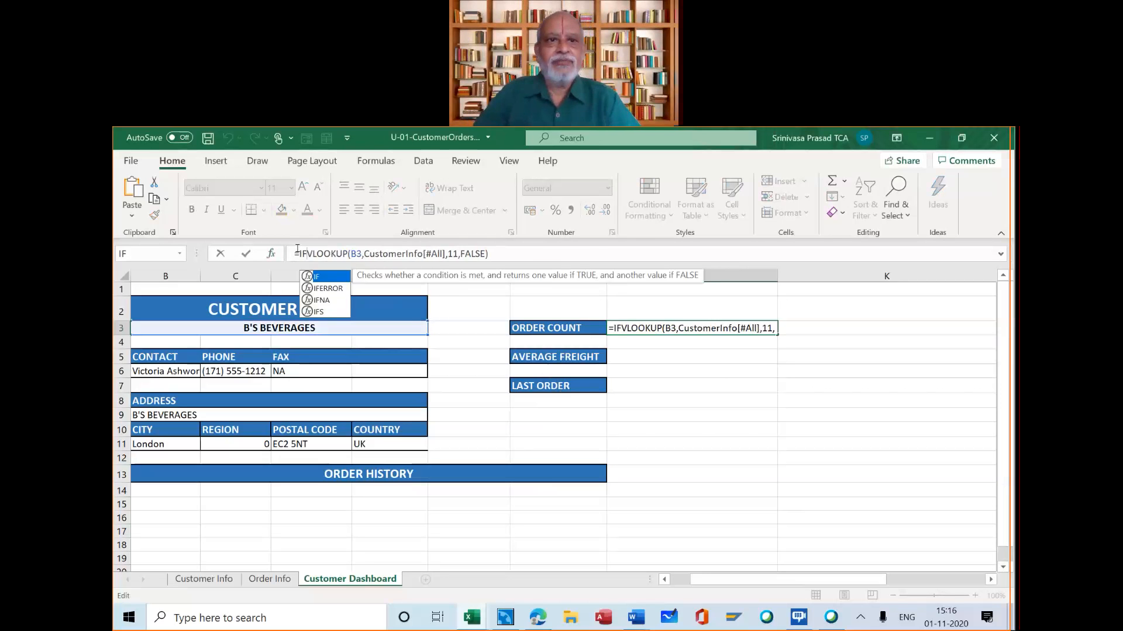
{"action": "type", "text": "("}
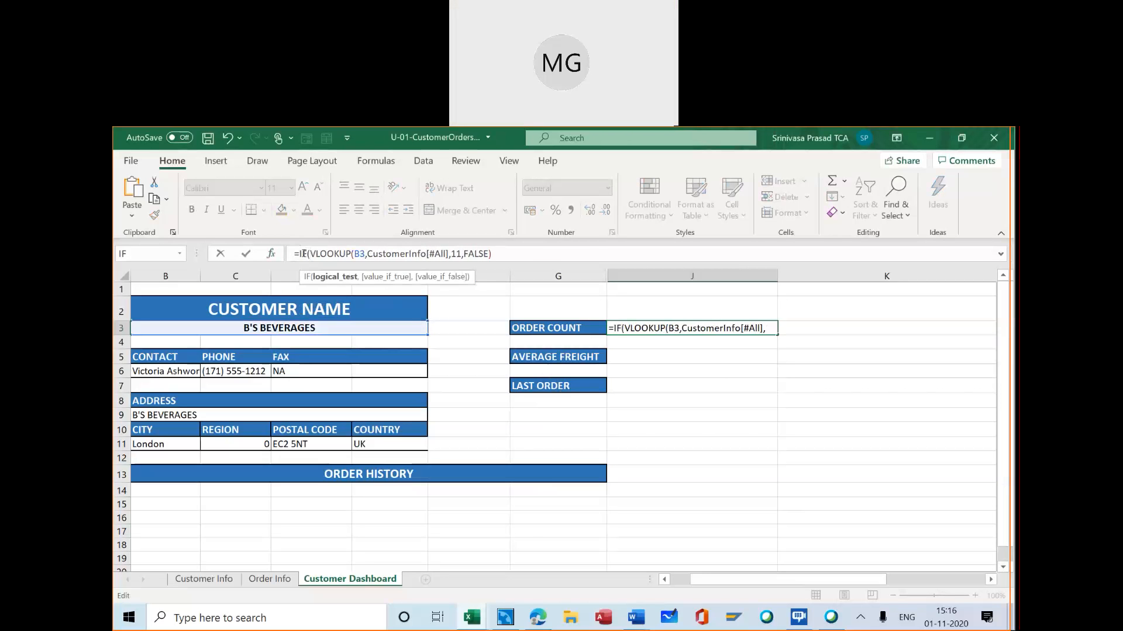
{"action": "left_click", "coordinate": [272, 256]}
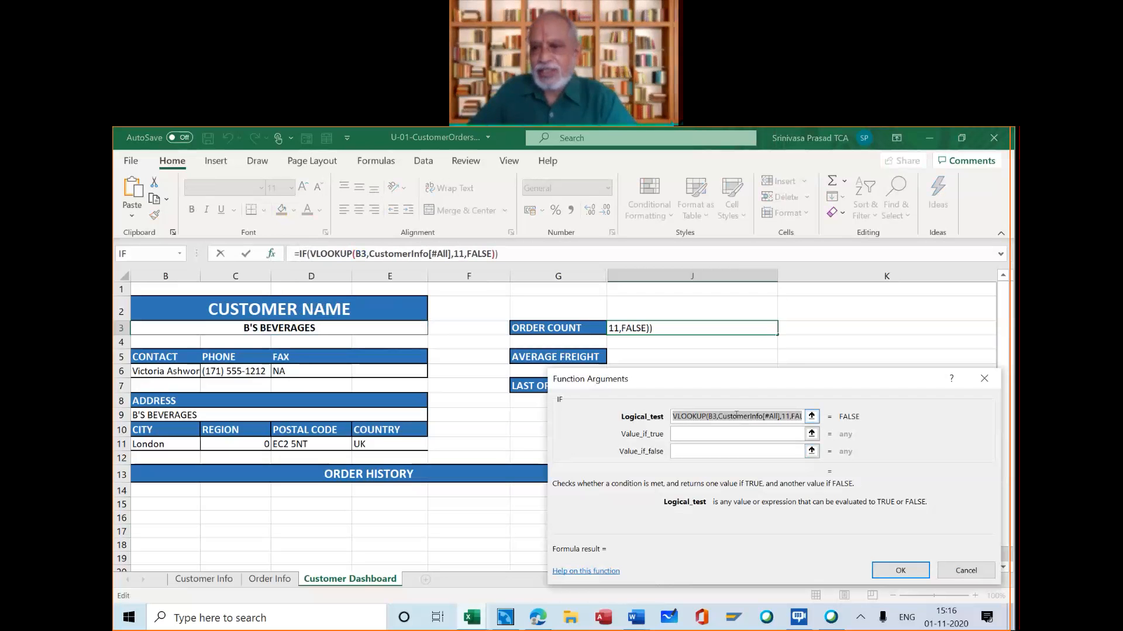
Complete the IF logical test as VLOOKUP(B3,CustomerInfo[#All],11,FALSE)=0
{"action": "left_click", "coordinate": [736, 415]}
{"action": "key", "text": "End"}
{"action": "type", "text": "="}
{"action": "type", "text": "0"}
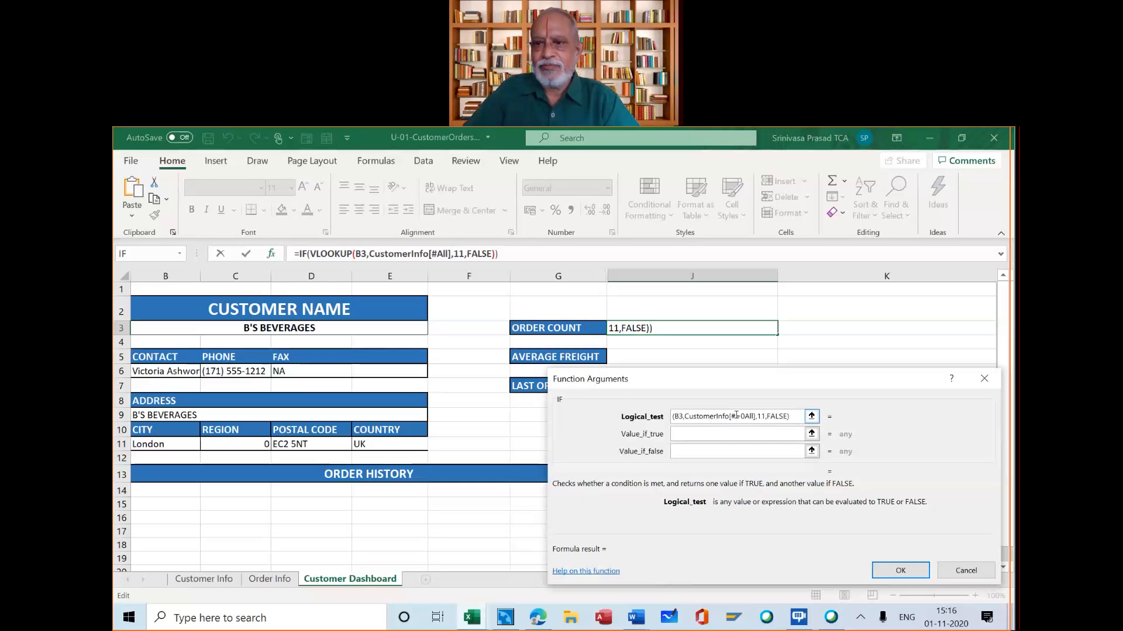
{"action": "key", "text": "BackSpace"}
{"action": "key", "text": "BackSpace"}
{"action": "left_click", "coordinate": [781, 416]}
{"action": "type", "text": "=0"}
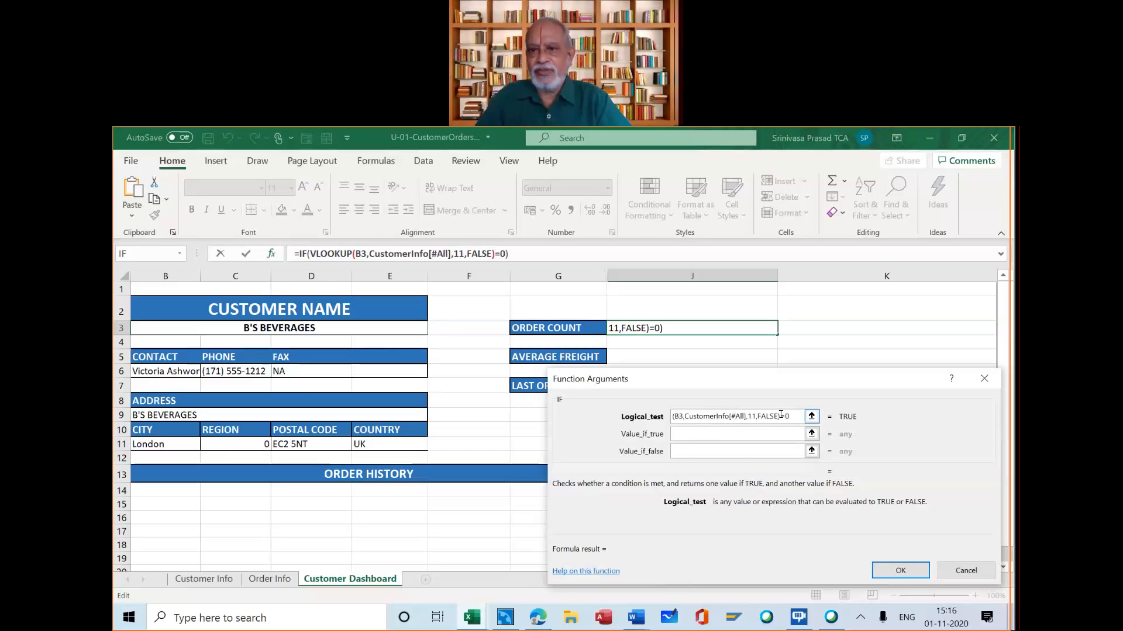
Set the IF function's value if true to the text "NA"
{"action": "left_click", "coordinate": [755, 428]}
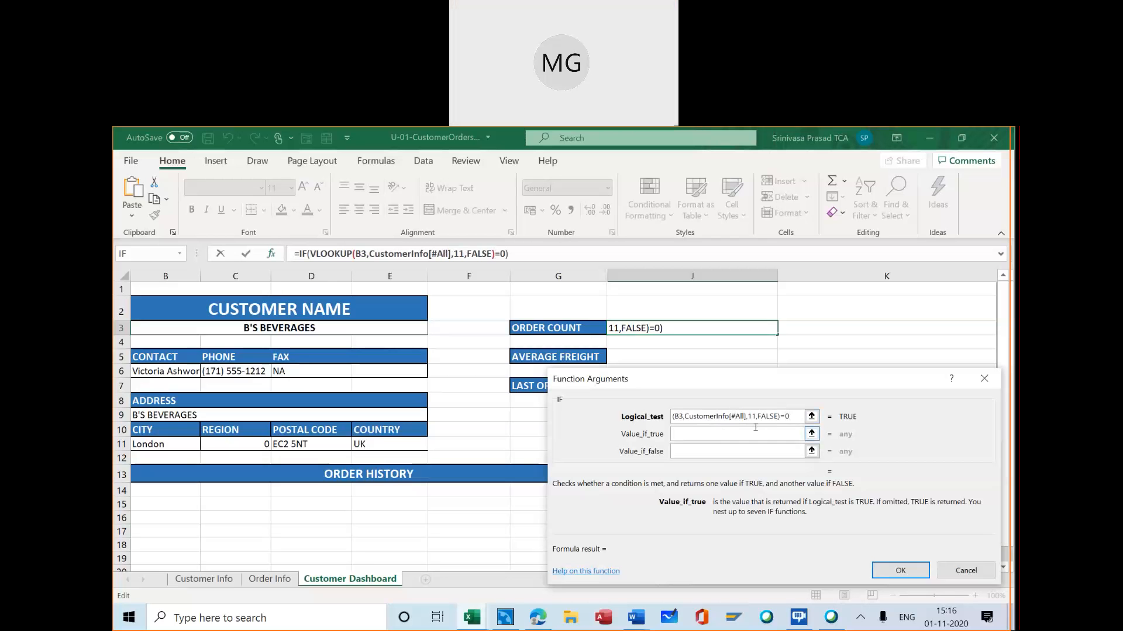
{"action": "type", "text": "\""}
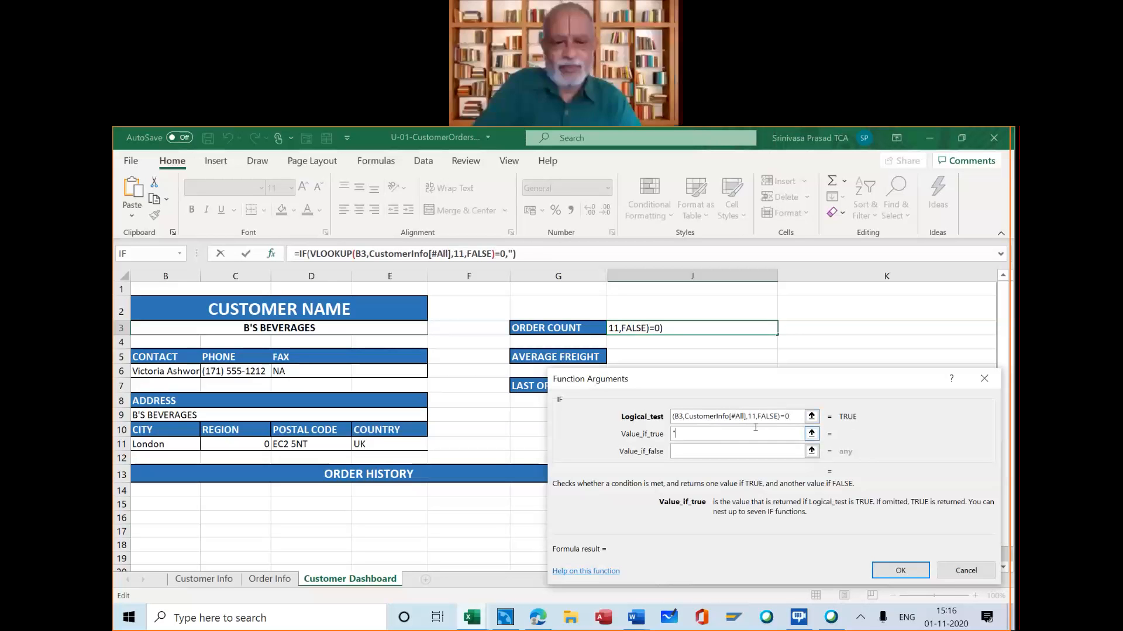
{"action": "type", "text": "NA\""}
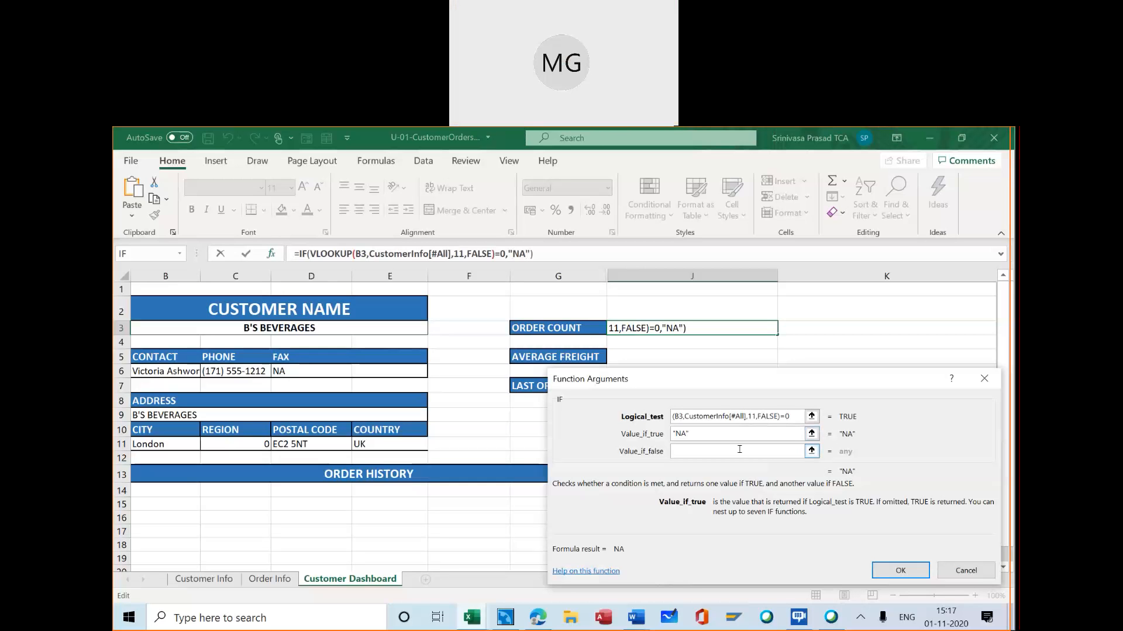
Reuse VLOOKUP(B3,CustomerInfo[#All],11,FALSE) from the logical test as the IF value if false, and enter the formula in J3
{"action": "left_click", "coordinate": [690, 449]}
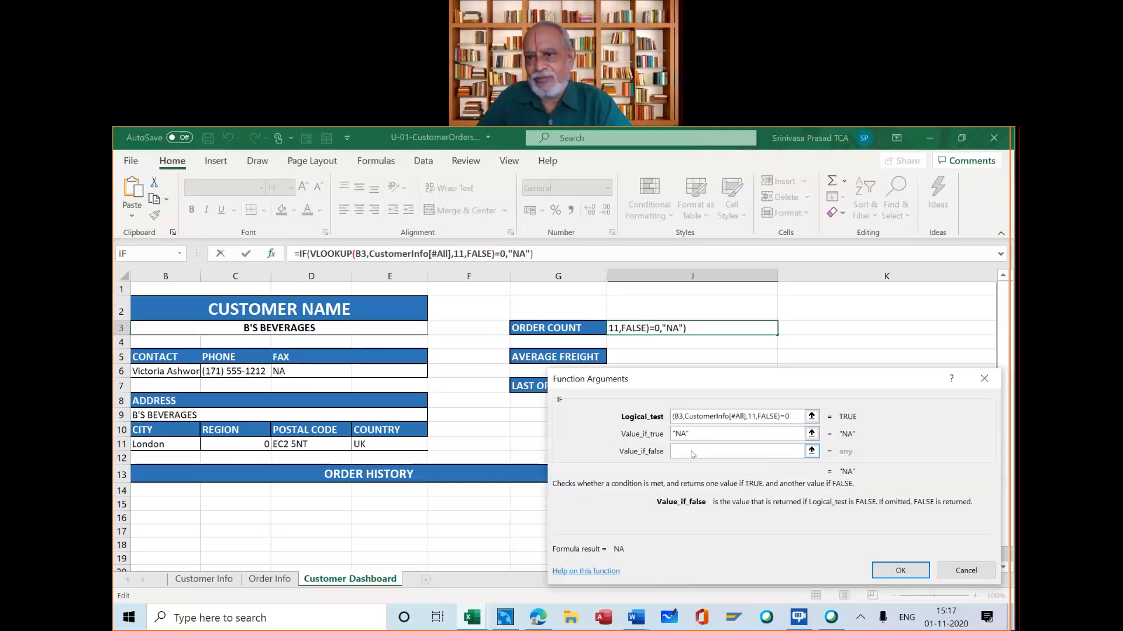
{"action": "left_click", "coordinate": [774, 416]}
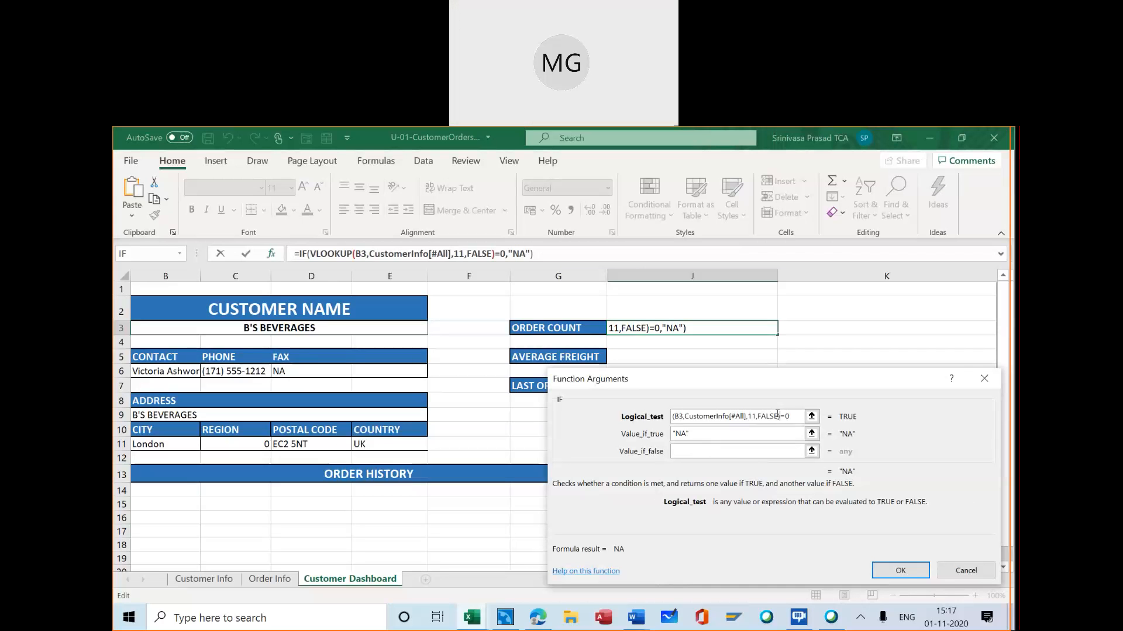
{"action": "left_click_drag", "start_coordinate": [781, 415], "coordinate": [643, 419]}
{"action": "key", "text": "ctrl+c"}
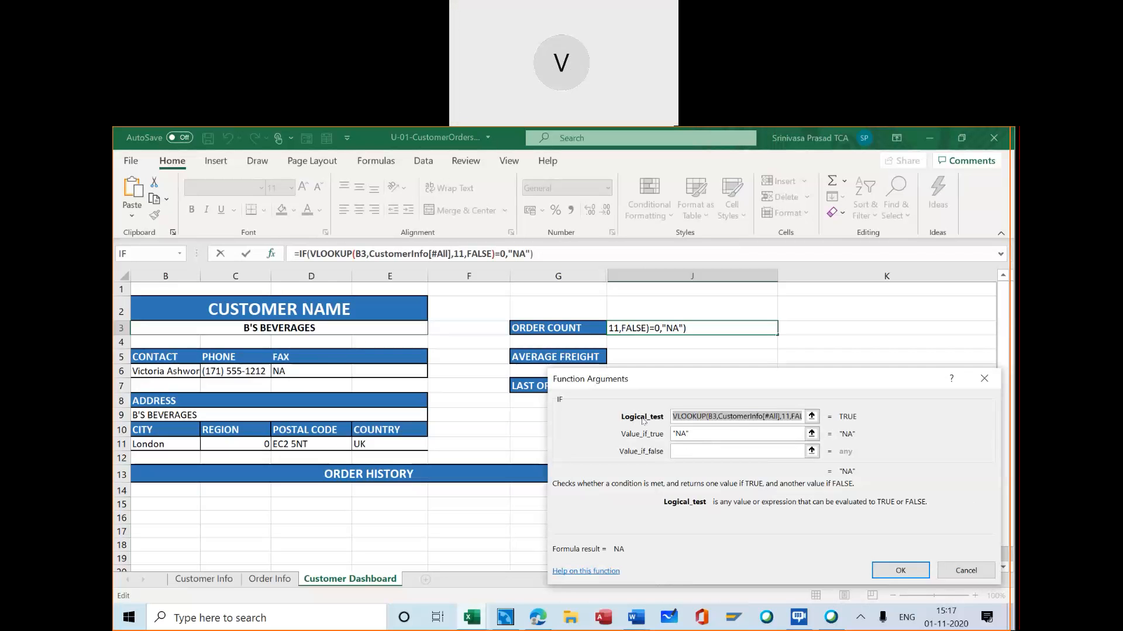
{"action": "left_click", "coordinate": [683, 446]}
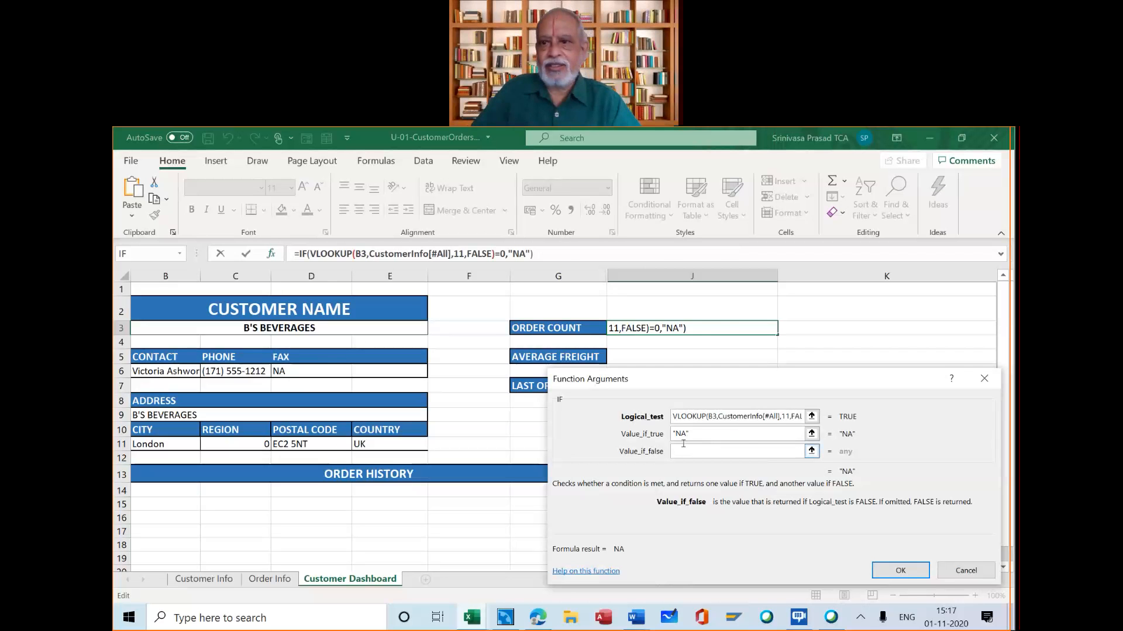
{"action": "key", "text": "ctrl+v"}
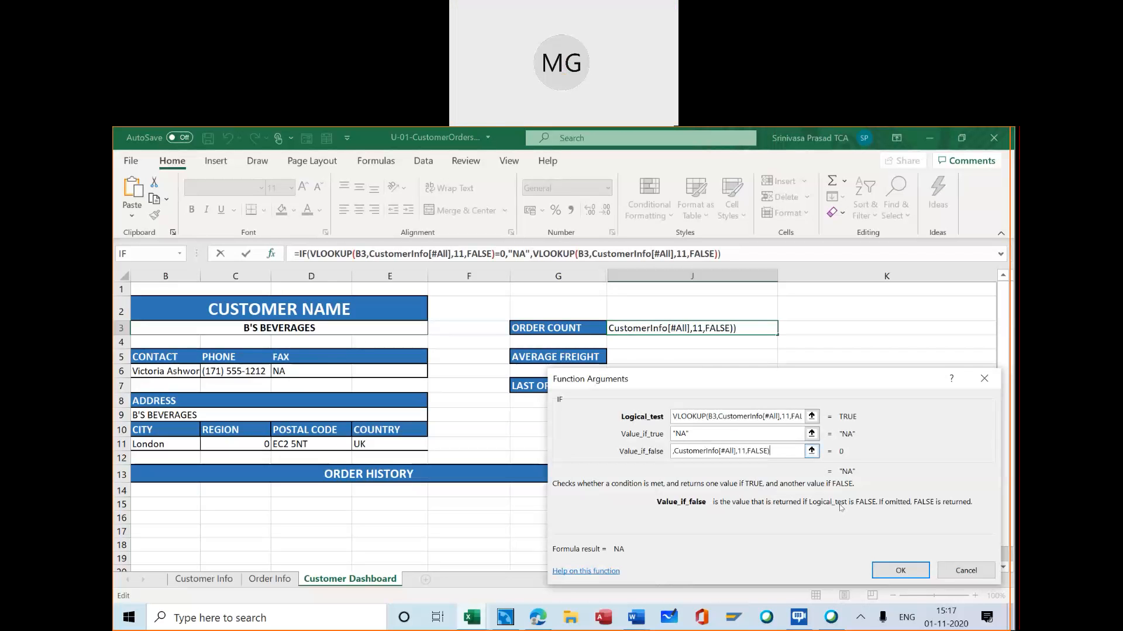
{"action": "left_click", "coordinate": [901, 572]}
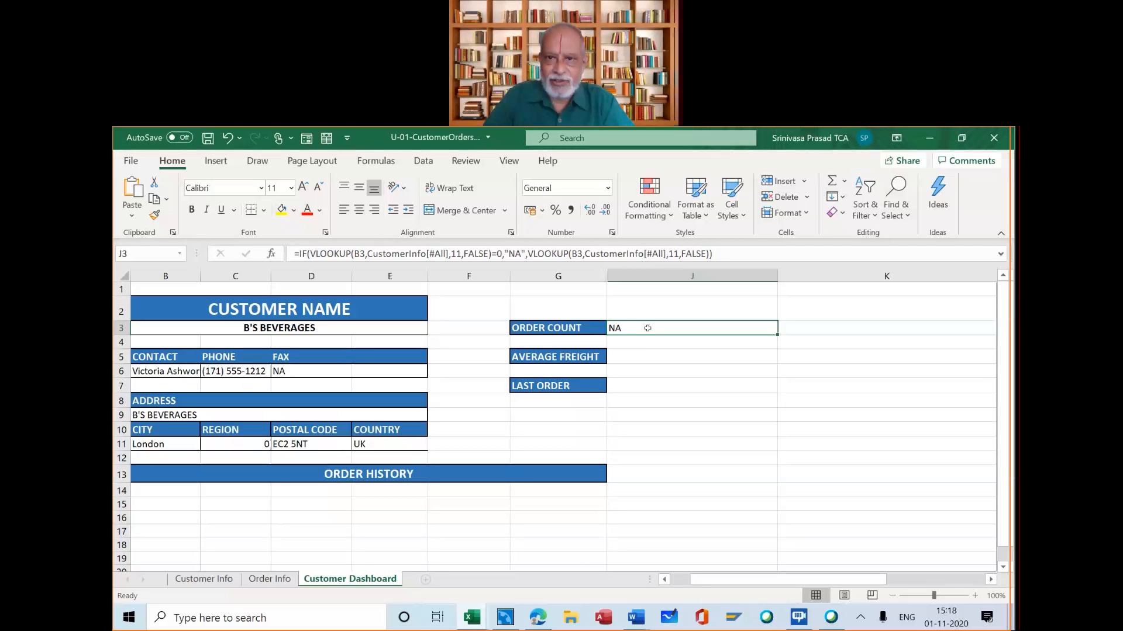
Clear the contents of J3 and inspect the formula in the Fax cell D6
{"action": "right_click", "coordinate": [647, 328]}
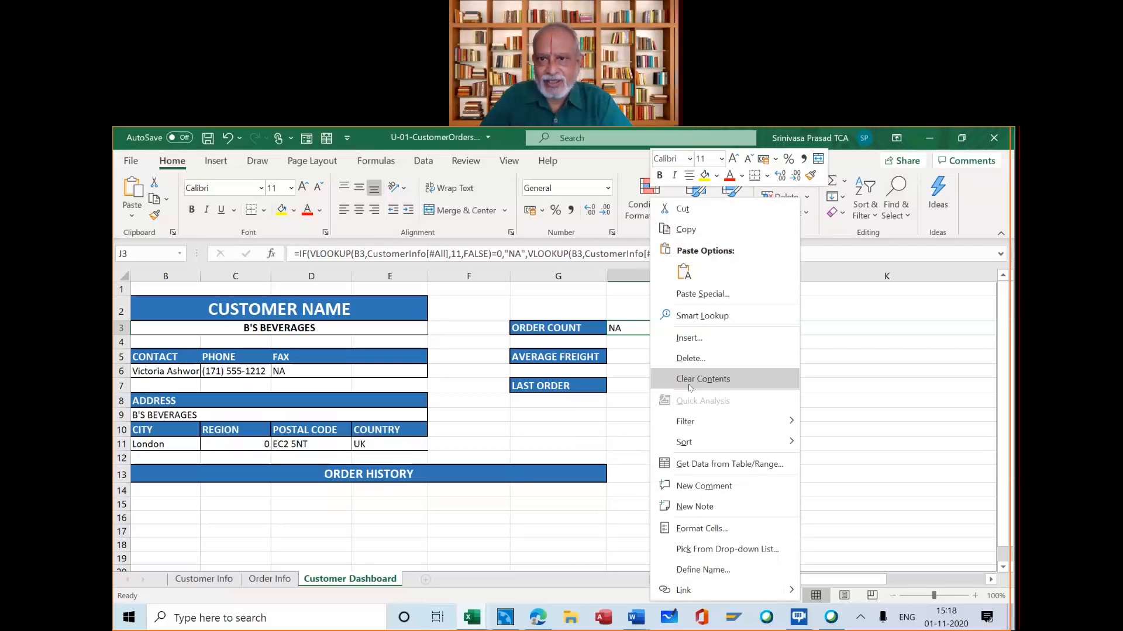
{"action": "left_click", "coordinate": [690, 380]}
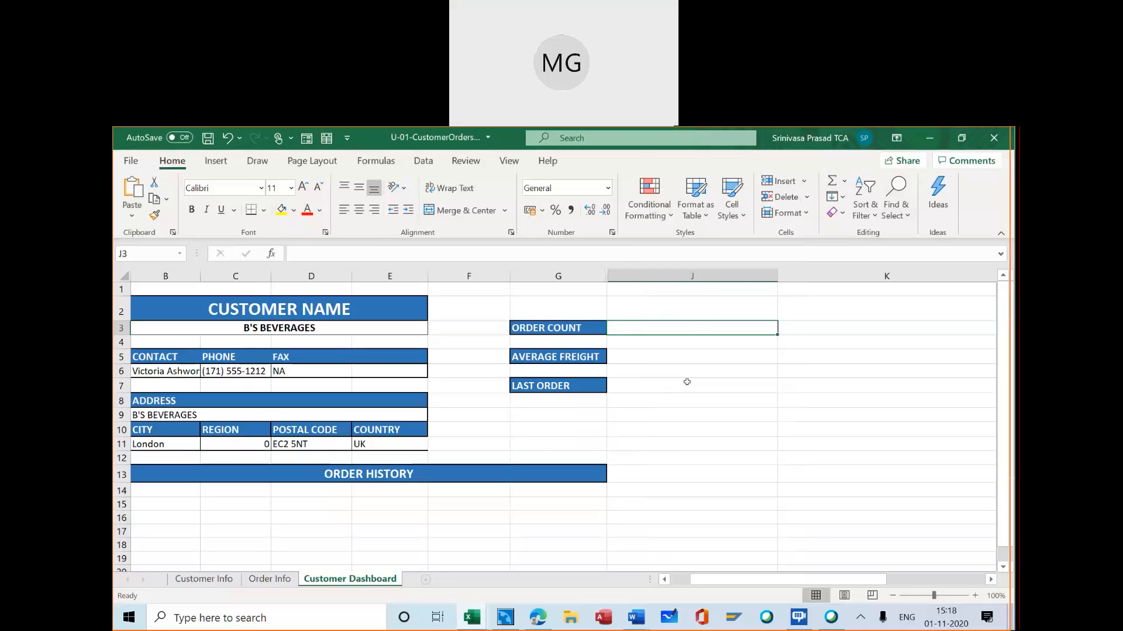
{"action": "left_click", "coordinate": [308, 366]}
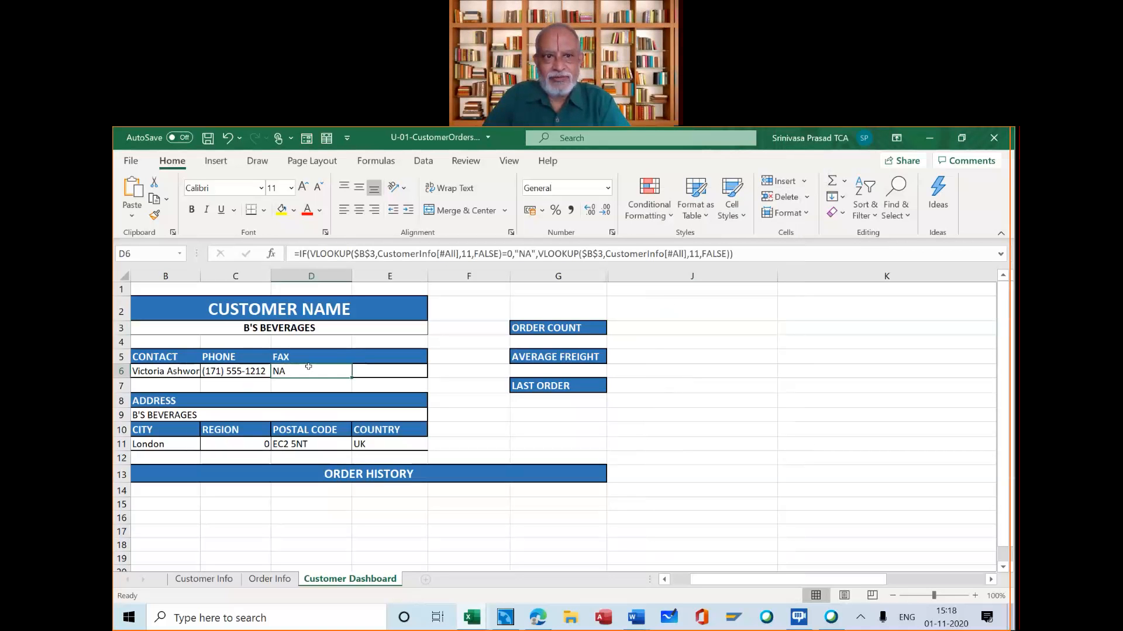
Switch the dashboard customer in B3 to CACTUS COMIDAS PARA LLEVAR and back to B'S BEVERAGES to compare the Fax cell
{"action": "left_click", "coordinate": [417, 327]}
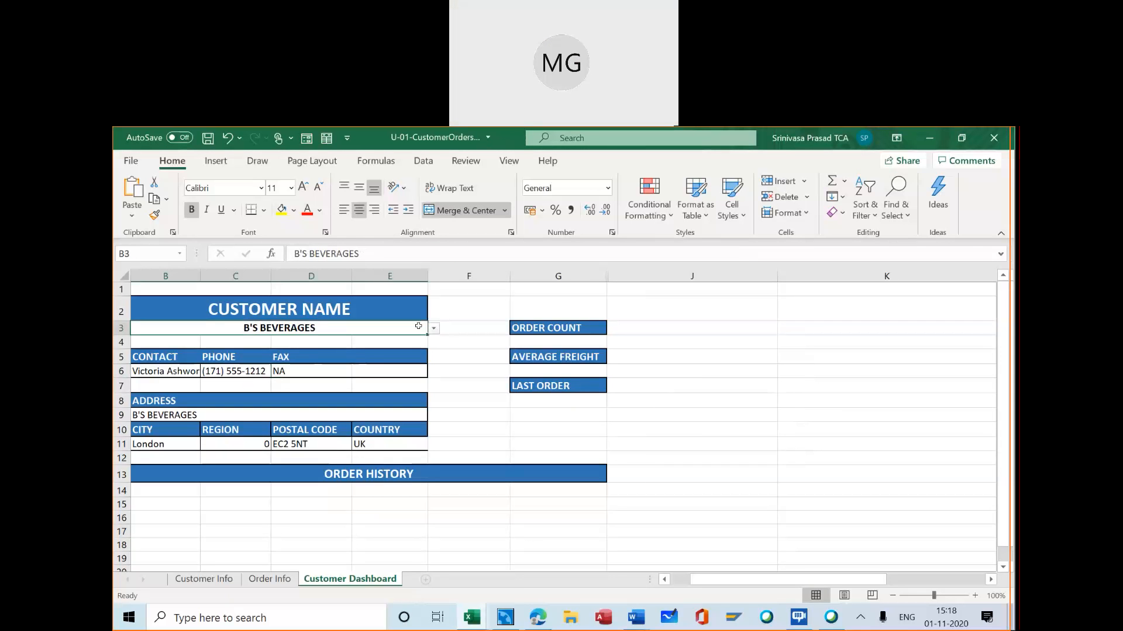
{"action": "left_click", "coordinate": [434, 328]}
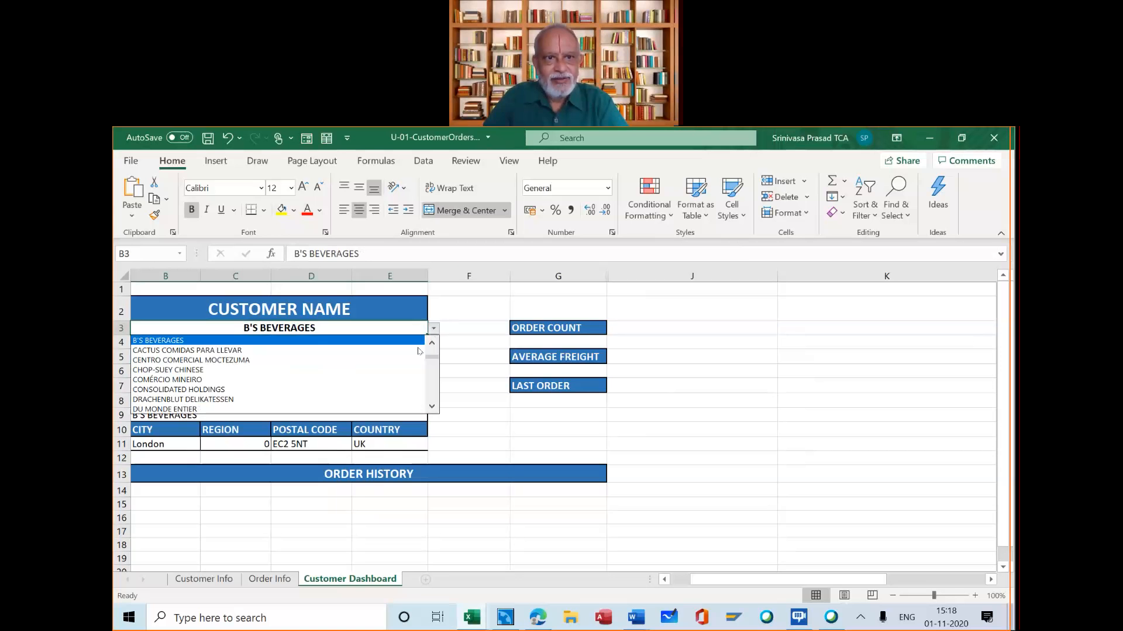
{"action": "left_click", "coordinate": [417, 351]}
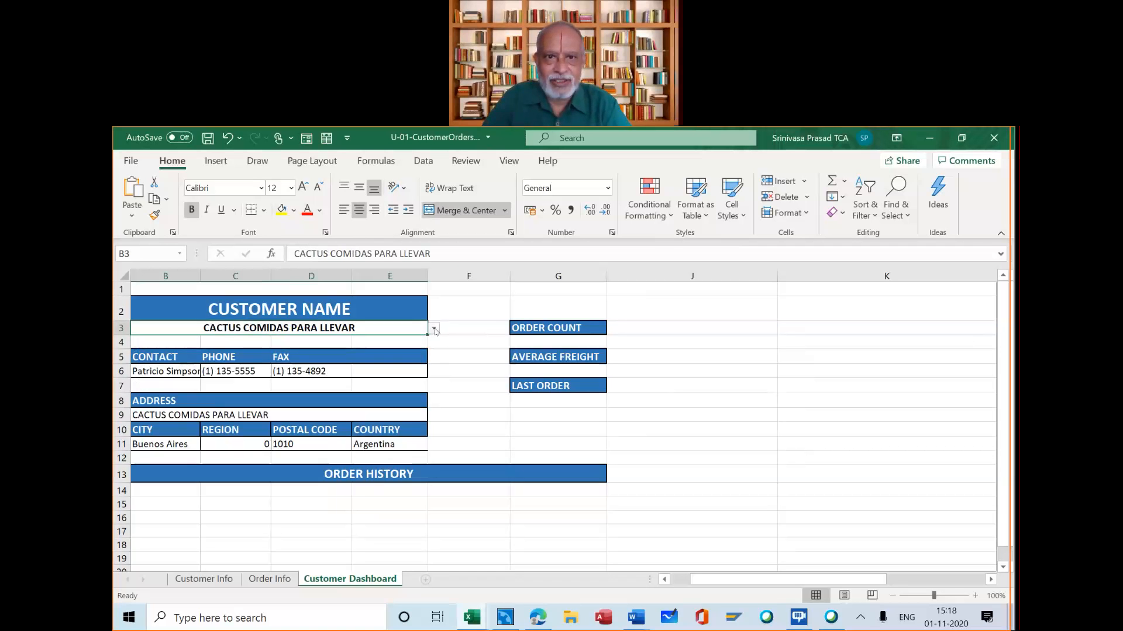
{"action": "left_click", "coordinate": [434, 331]}
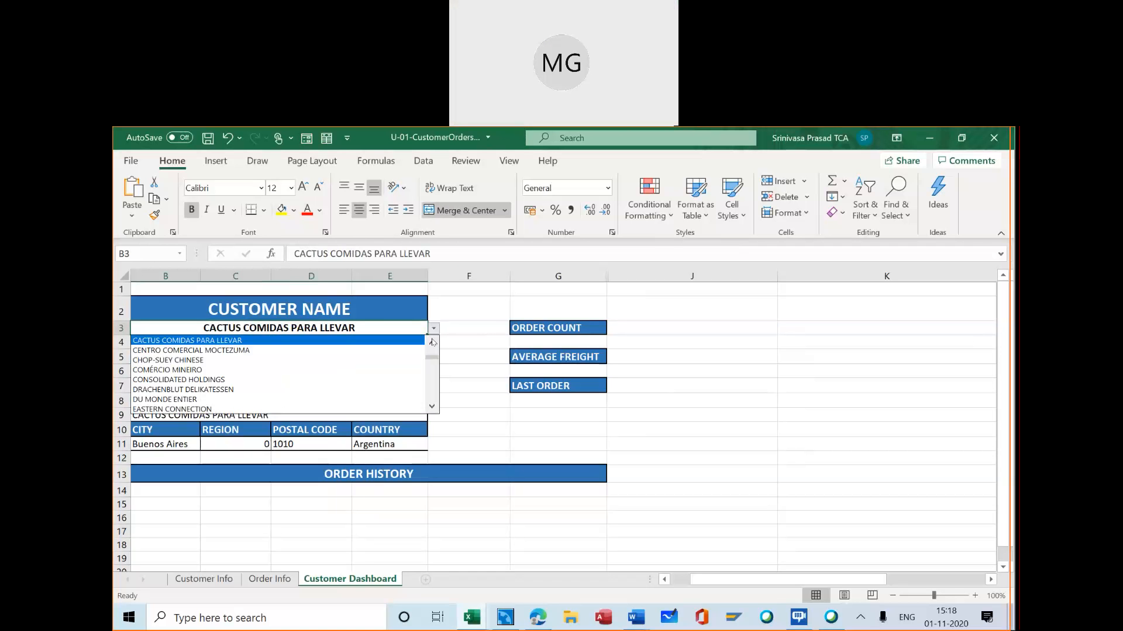
{"action": "left_click", "coordinate": [432, 343]}
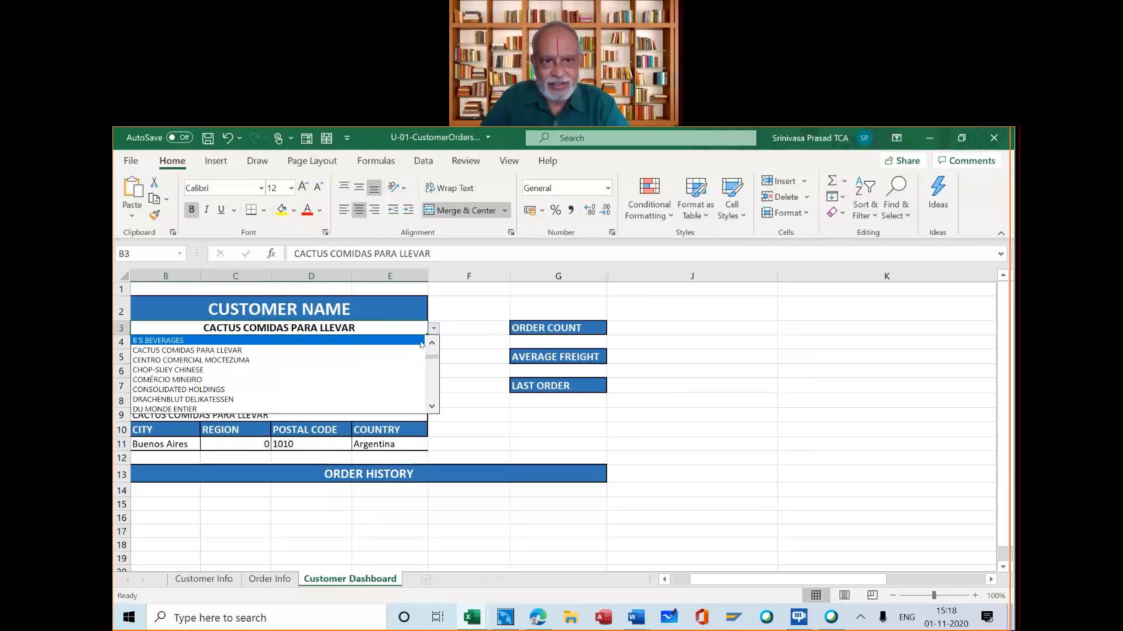
{"action": "left_click", "coordinate": [421, 341]}
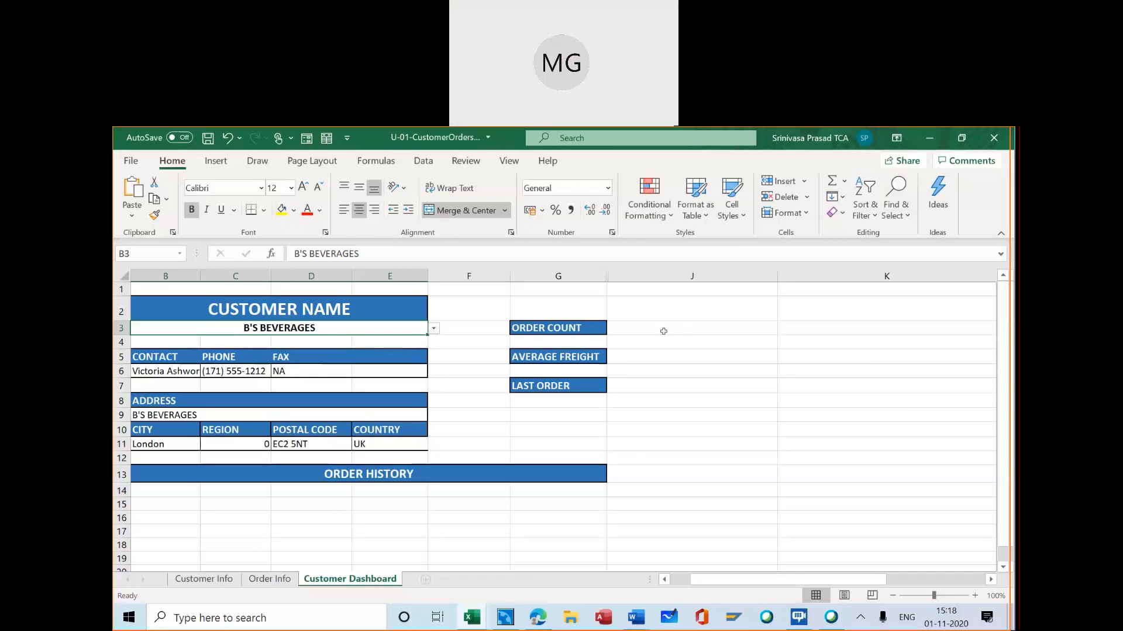
{"action": "left_click", "coordinate": [681, 327]}
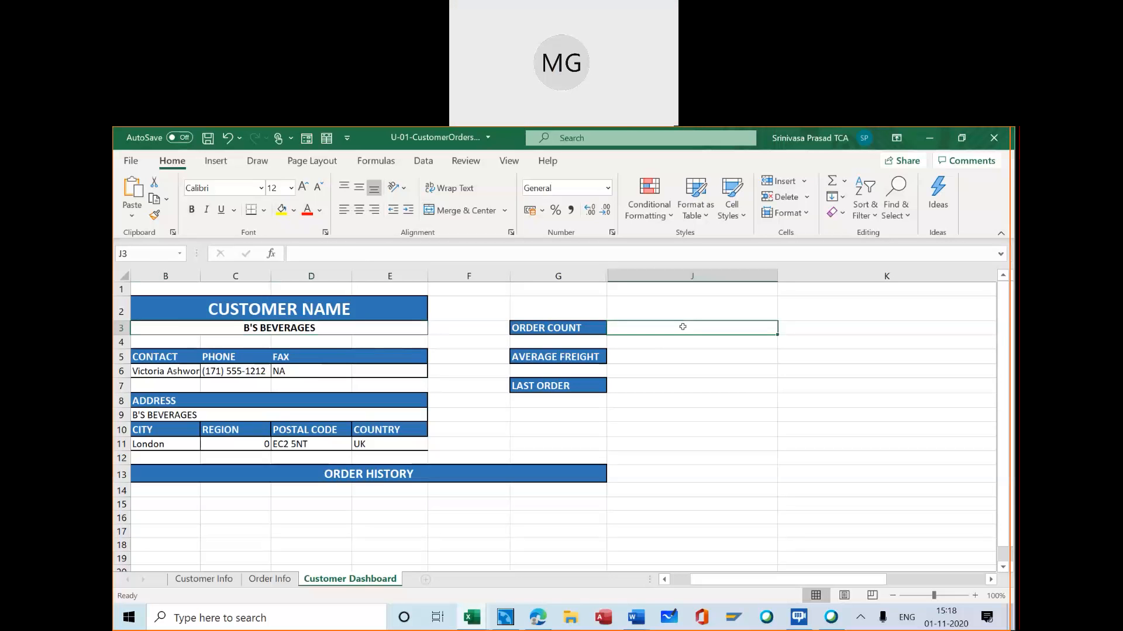
{"action": "type", "text": "="}
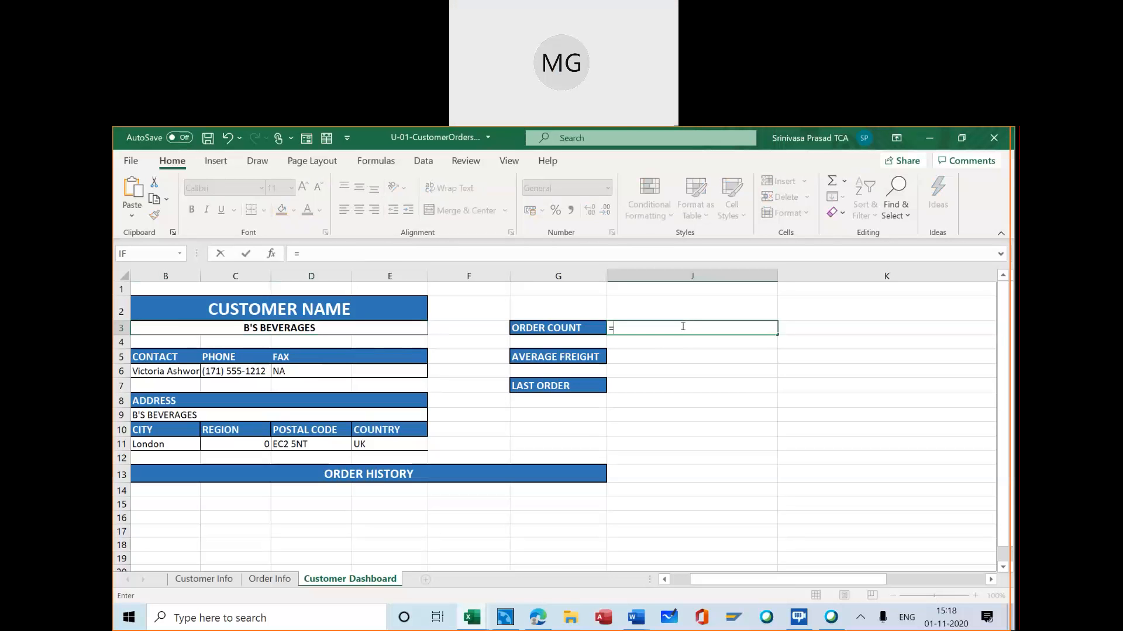
{"action": "type", "text": "lookup"}
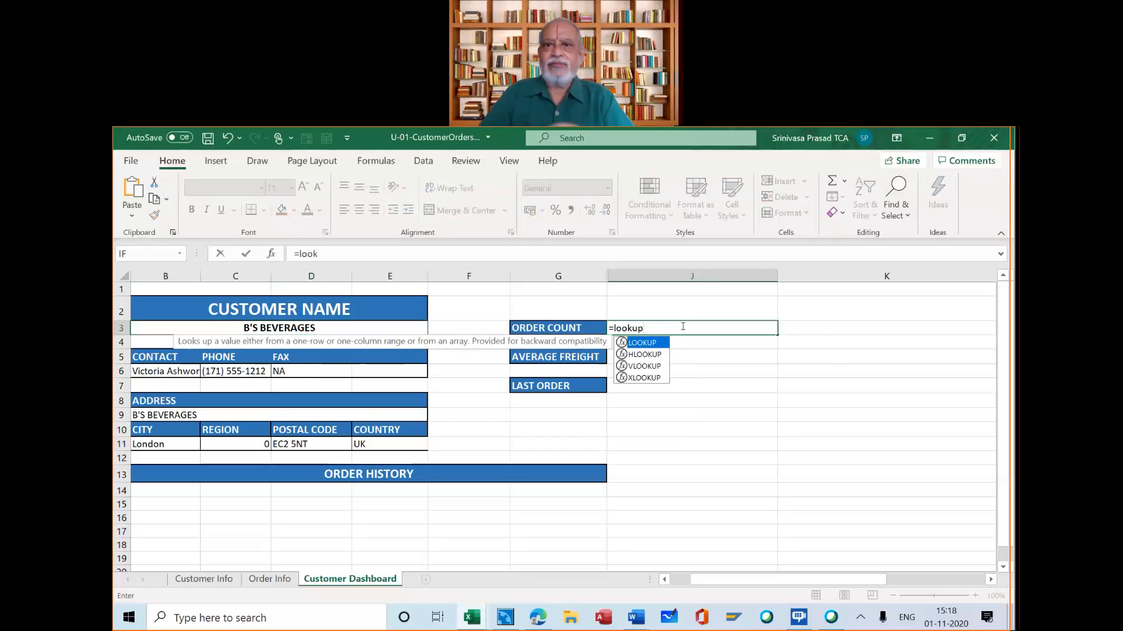
{"action": "type", "text": "("}
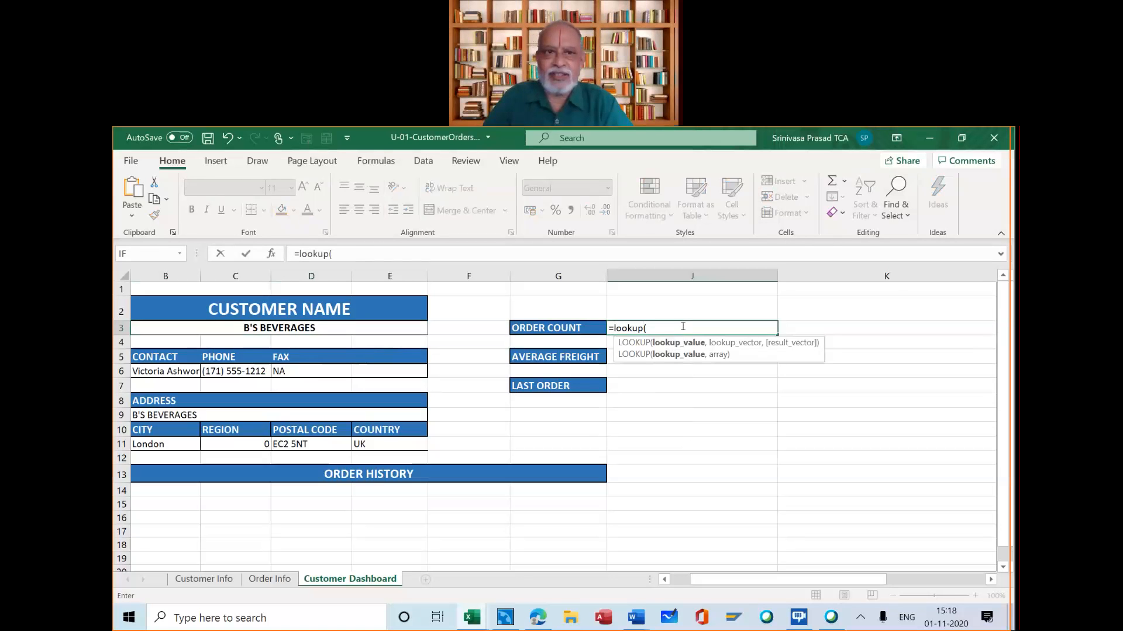
{"action": "left_click", "coordinate": [271, 254]}
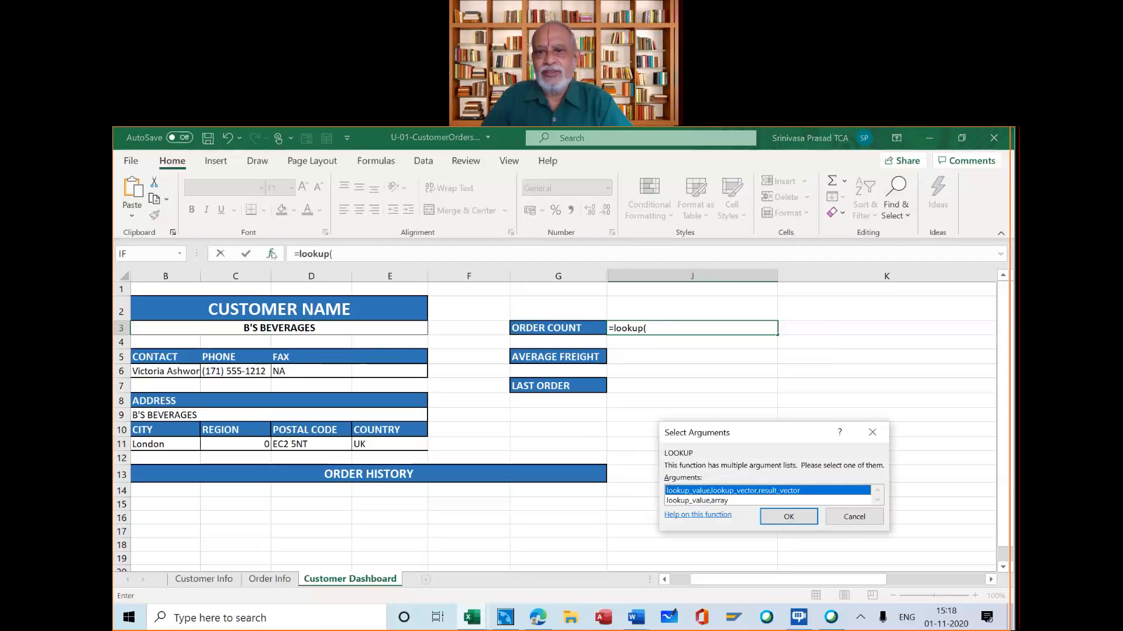
{"action": "left_click", "coordinate": [860, 522]}
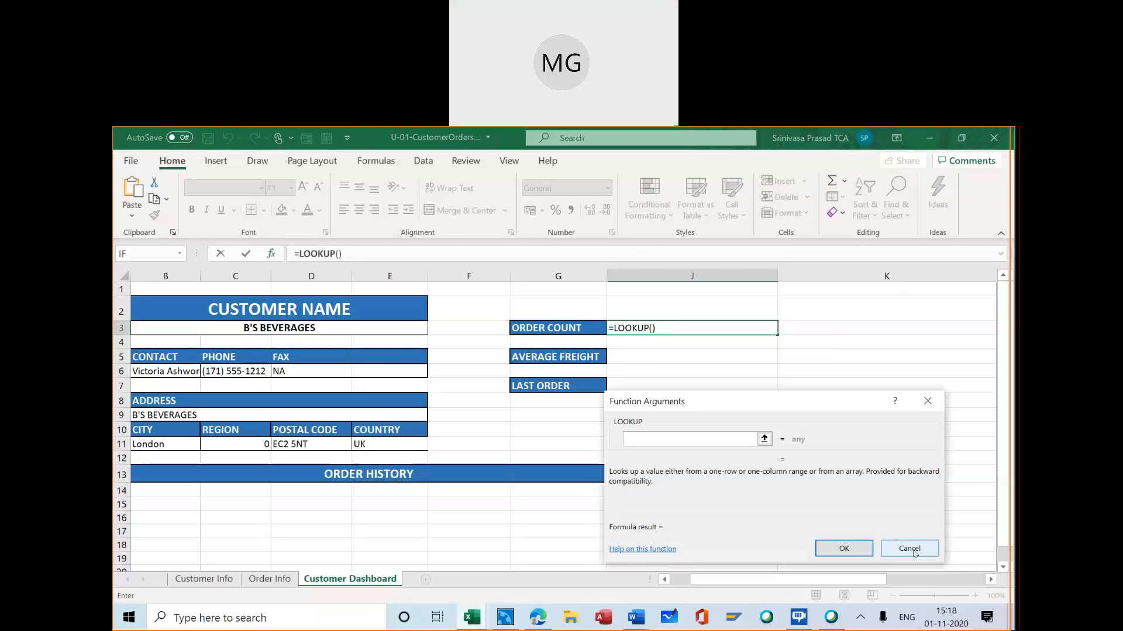
{"action": "left_click", "coordinate": [912, 550]}
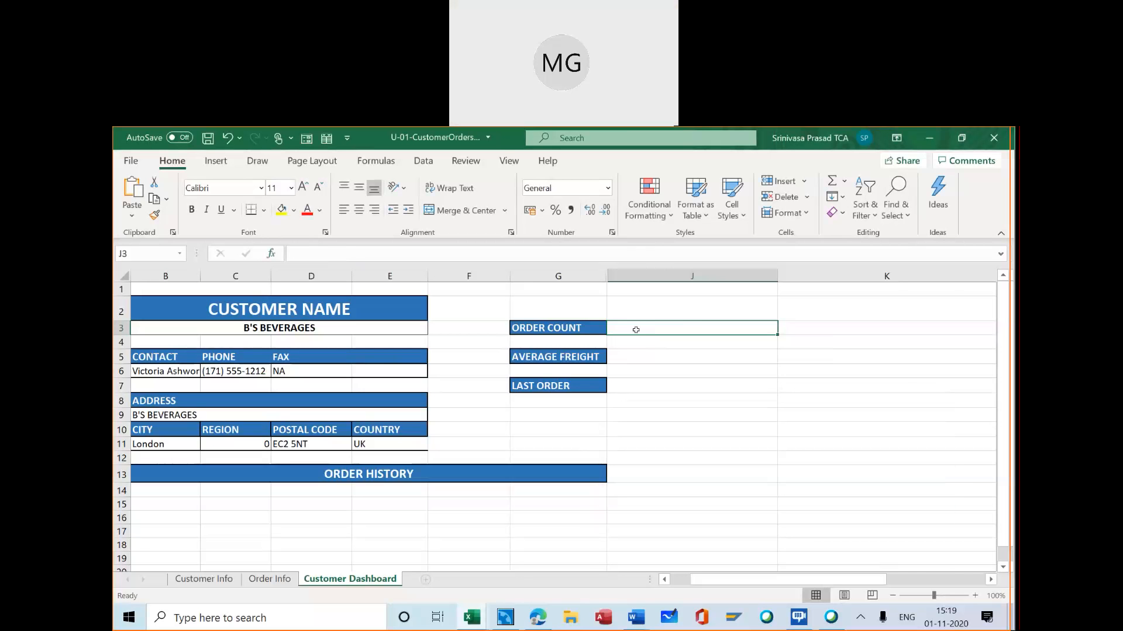
Start a VLOOKUP formula in J3 with the customer name in B3 as its lookup value
{"action": "type", "text": "=vlook"}
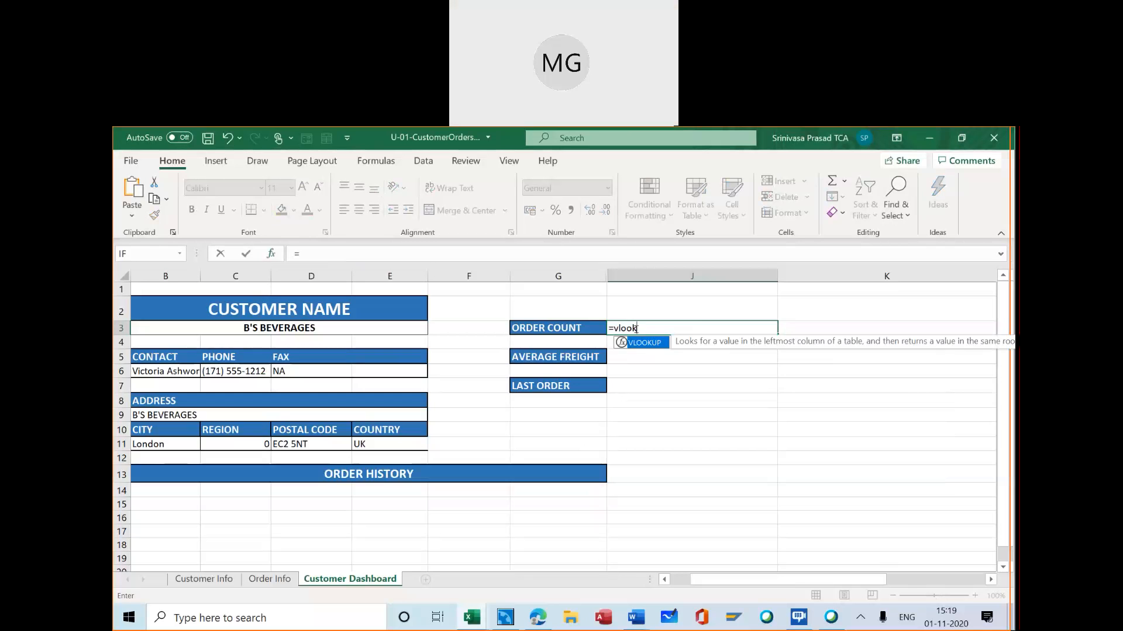
{"action": "type", "text": "up("}
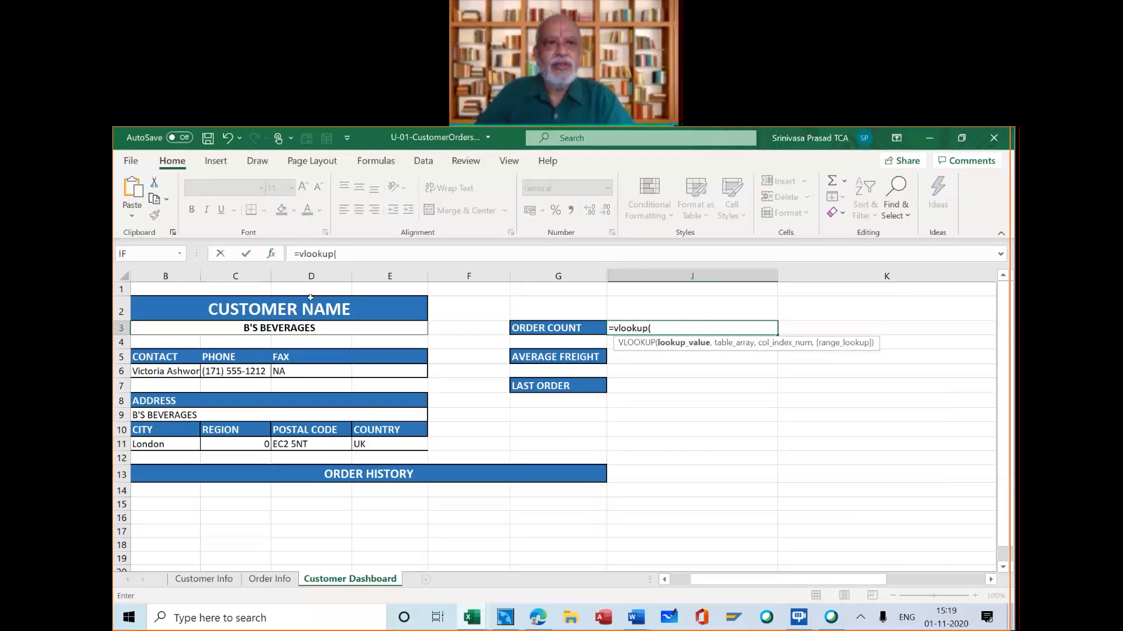
{"action": "left_click", "coordinate": [274, 257]}
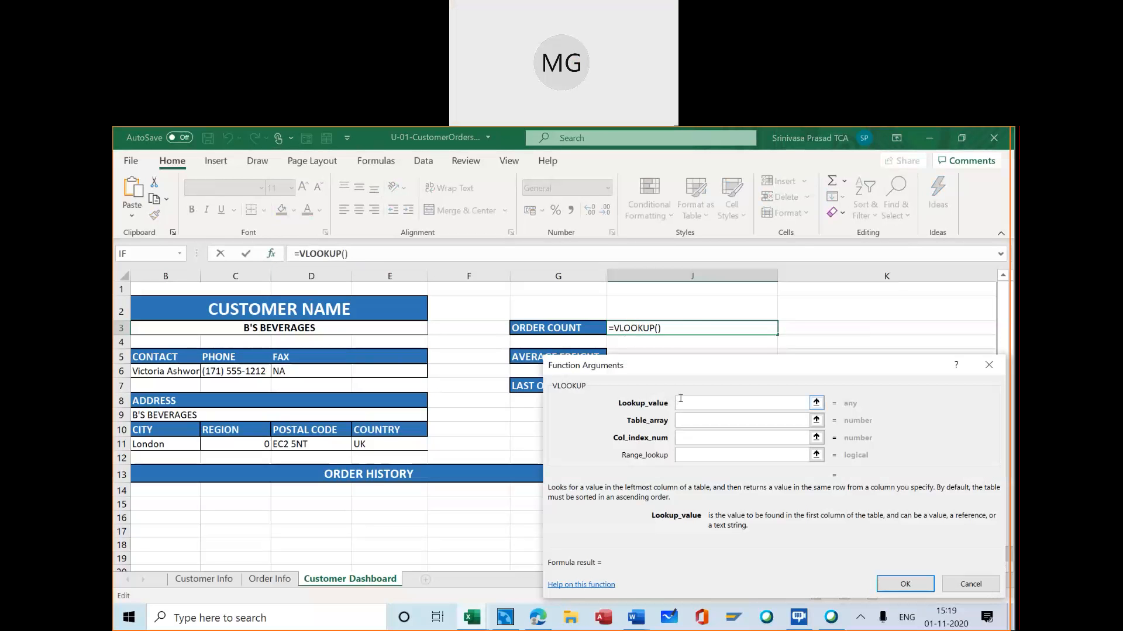
{"action": "left_click", "coordinate": [348, 330]}
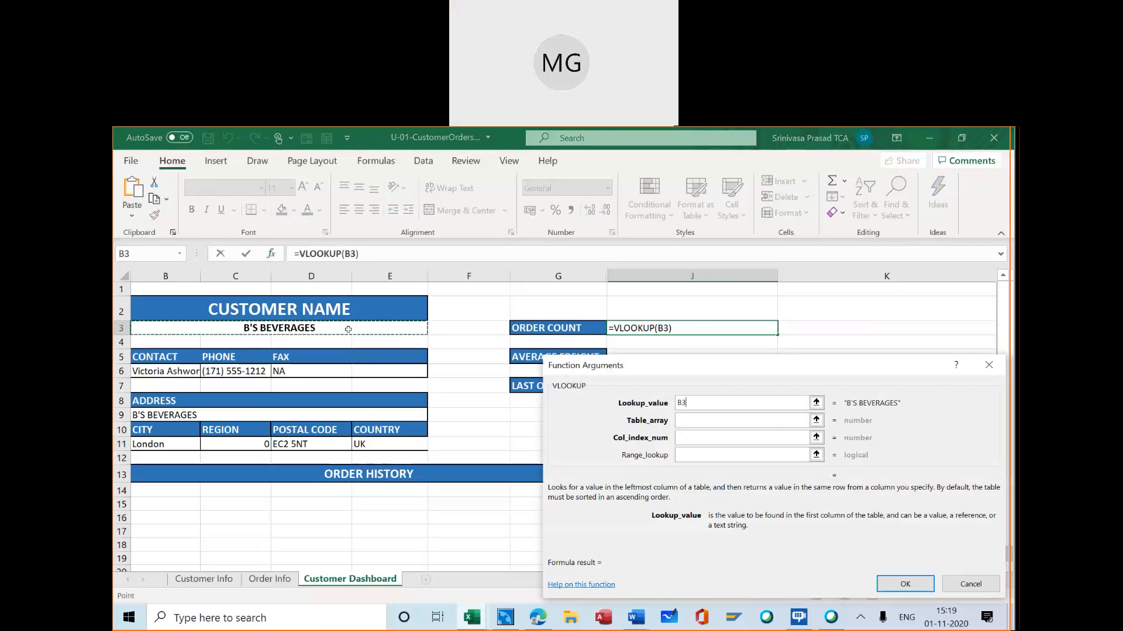
Set the VLOOKUP table array to the whole customer table including headers, CustomerInfo[#All], on the Customer Info sheet
{"action": "left_click", "coordinate": [679, 418]}
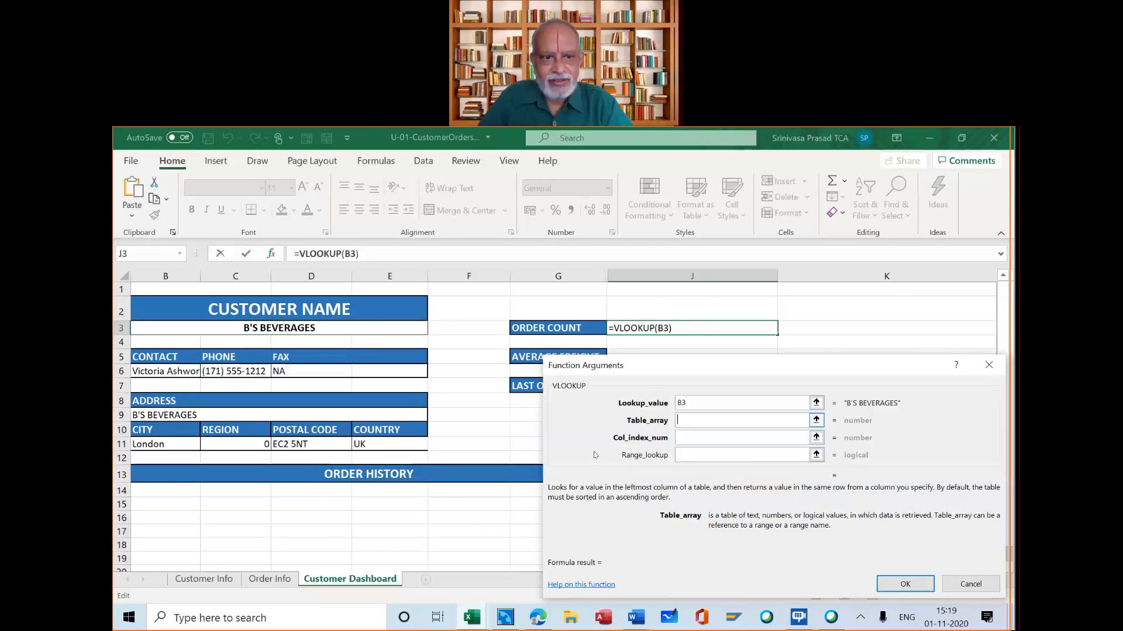
{"action": "left_click", "coordinate": [204, 579]}
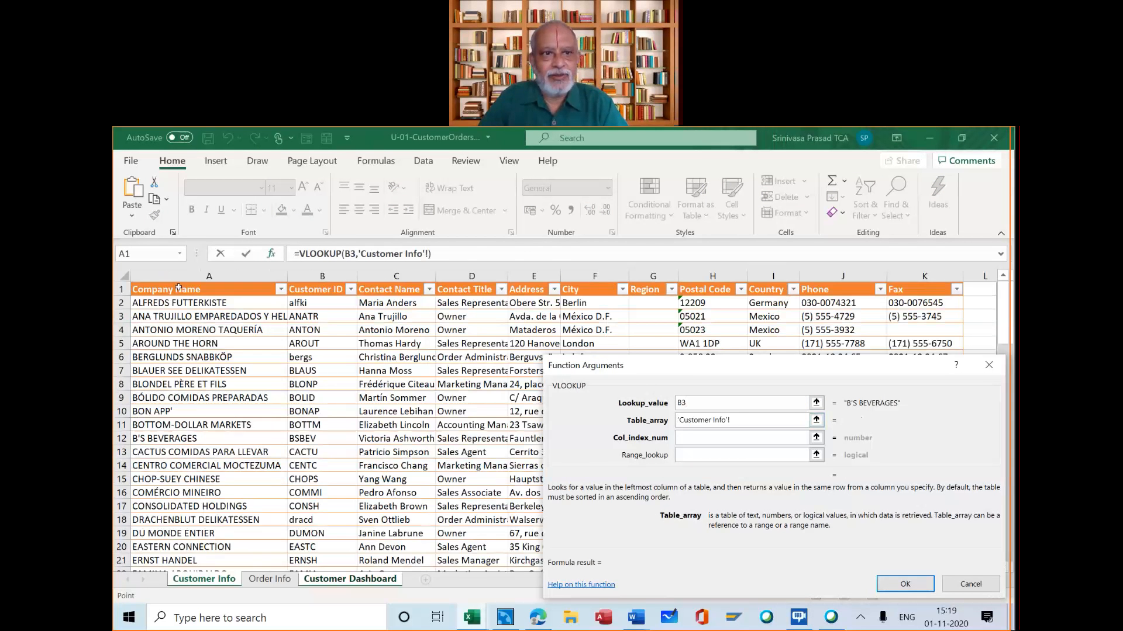
{"action": "left_click", "coordinate": [178, 287]}
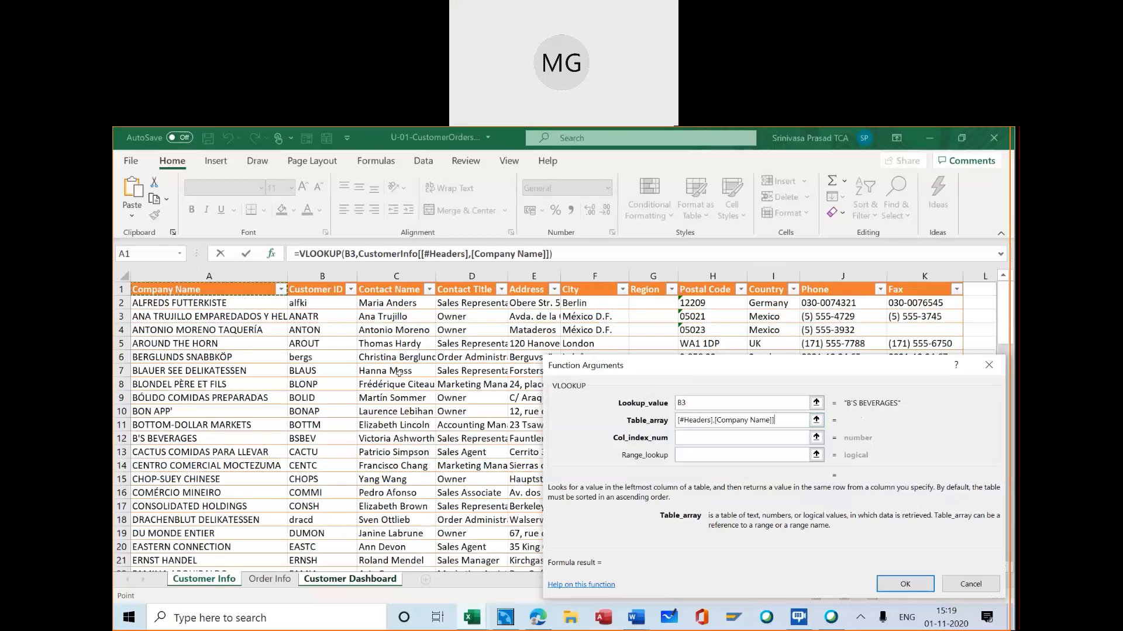
{"action": "scroll", "coordinate": [398, 373], "scroll_direction": "down", "scroll_amount": 6}
{"action": "scroll", "coordinate": [399, 373], "scroll_direction": "down", "scroll_amount": 5}
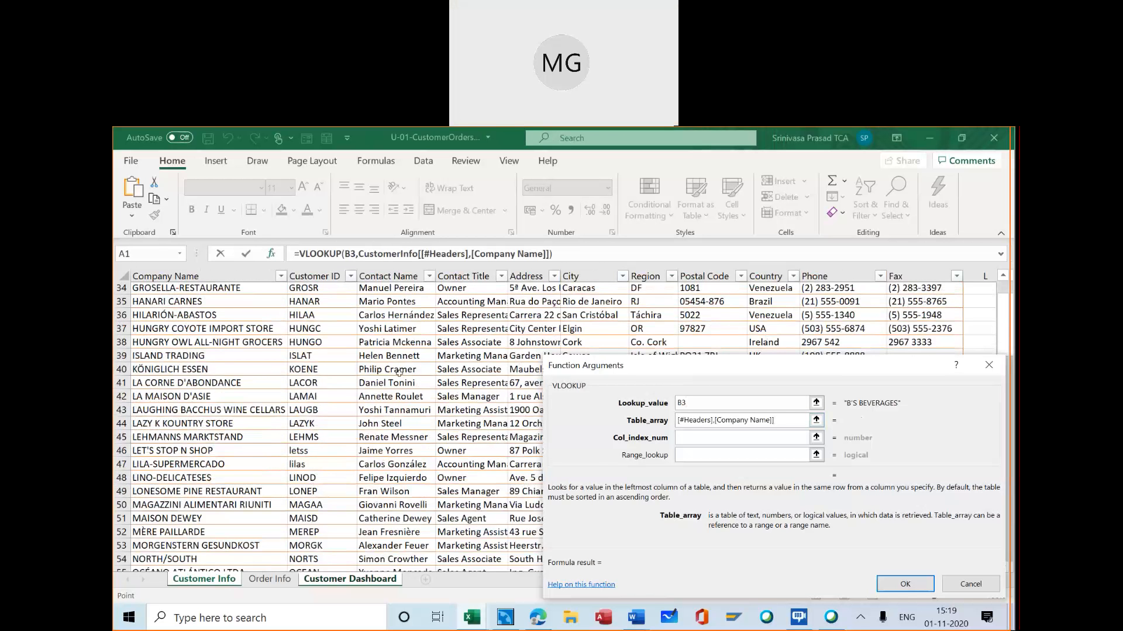
{"action": "scroll", "coordinate": [399, 373], "scroll_direction": "down", "scroll_amount": 6}
{"action": "scroll", "coordinate": [398, 372], "scroll_direction": "down", "scroll_amount": 6}
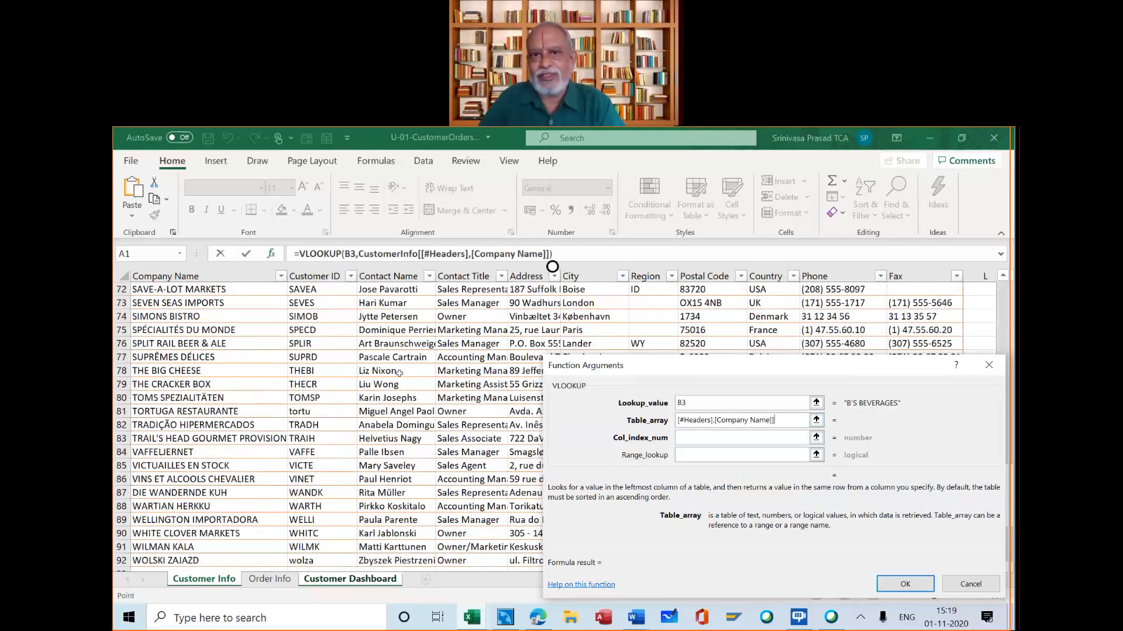
{"action": "scroll", "coordinate": [398, 373], "scroll_direction": "down", "scroll_amount": 5}
{"action": "scroll", "coordinate": [398, 373], "scroll_direction": "down", "scroll_amount": 2}
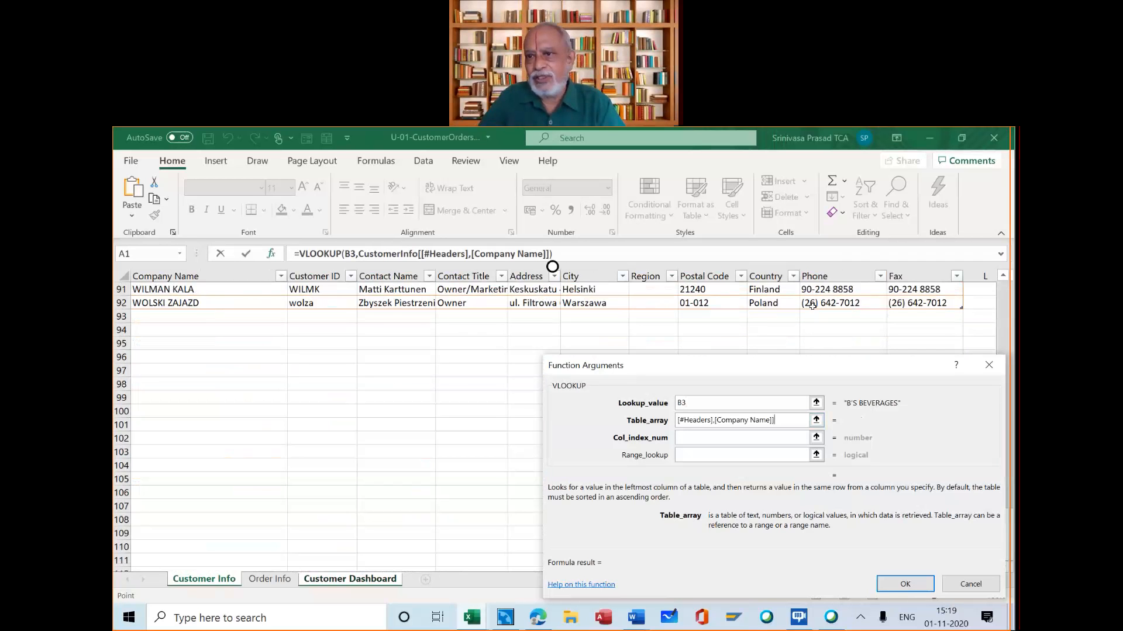
{"action": "left_click", "coordinate": [927, 303], "text": "shift"}
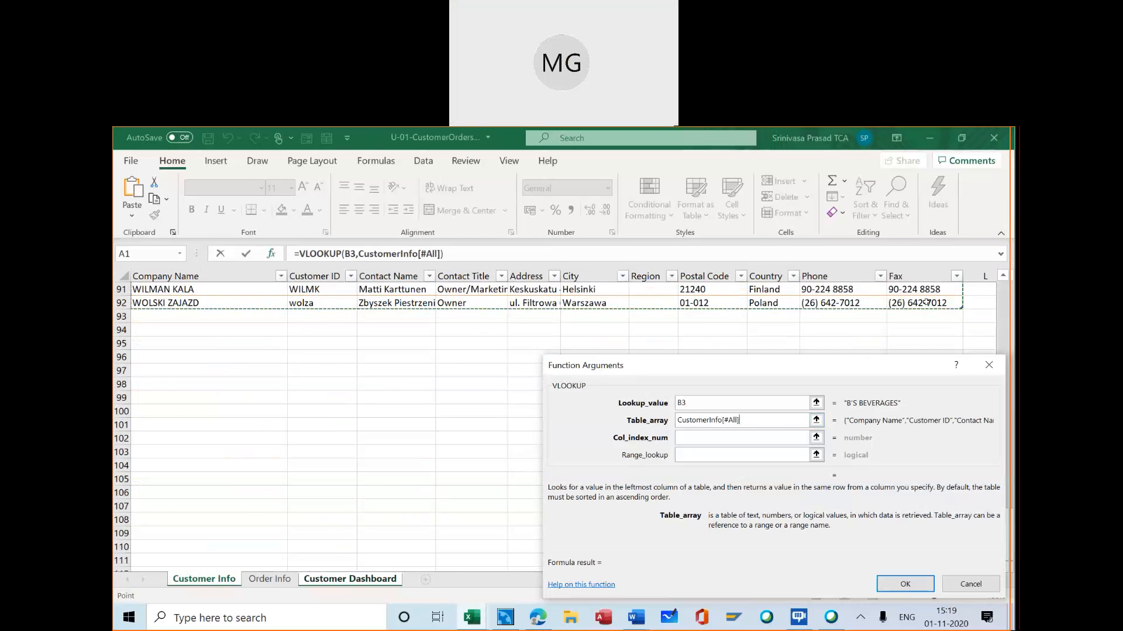
Set the VLOOKUP column index to 11 and the range lookup to FALSE, and enter the formula in J3
{"action": "left_click", "coordinate": [782, 436]}
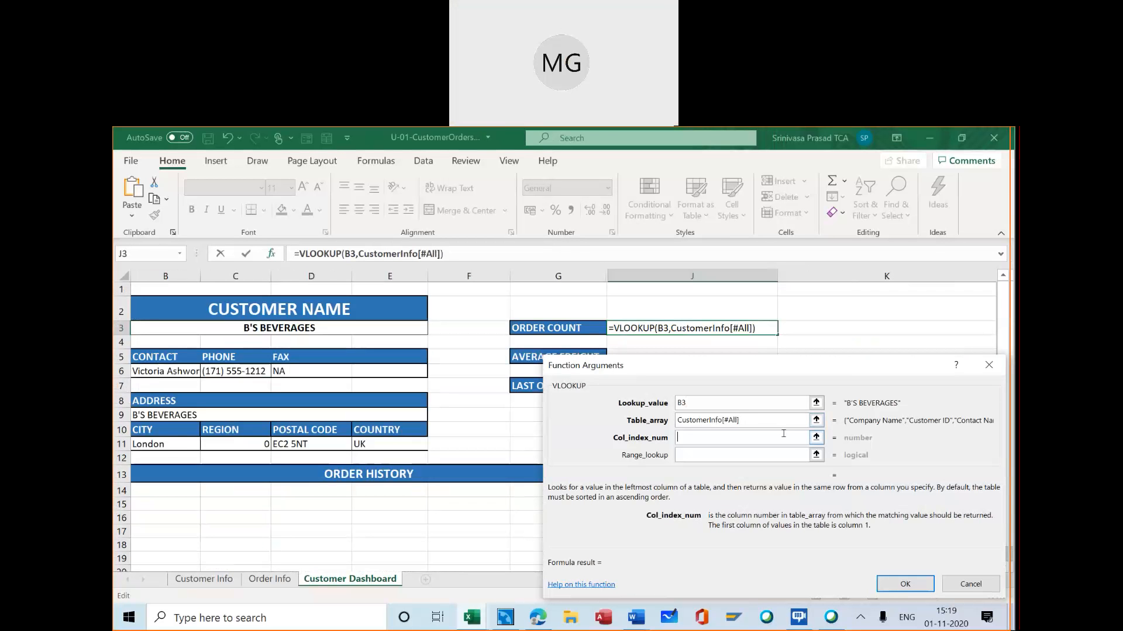
{"action": "type", "text": "11"}
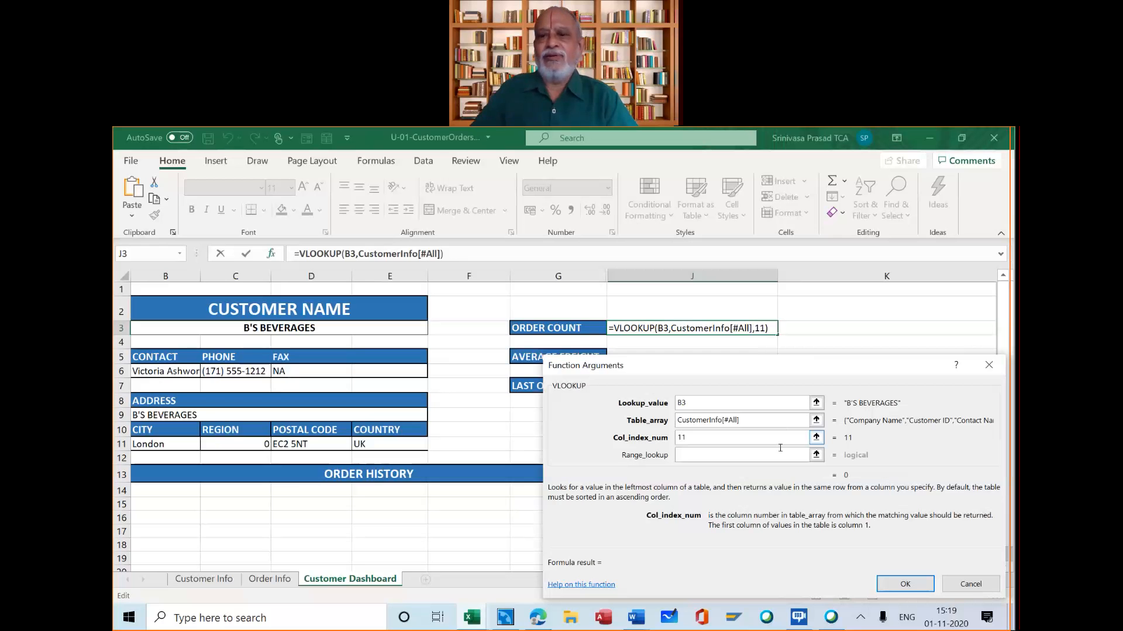
{"action": "left_click", "coordinate": [734, 454]}
{"action": "type", "text": "F"}
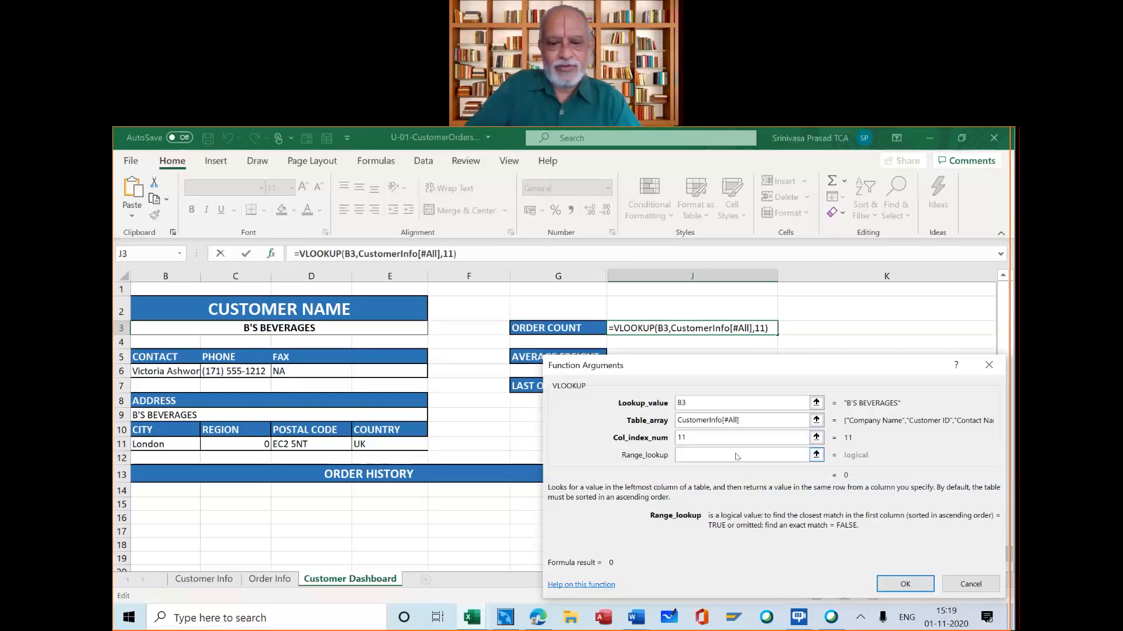
{"action": "type", "text": "ALSE"}
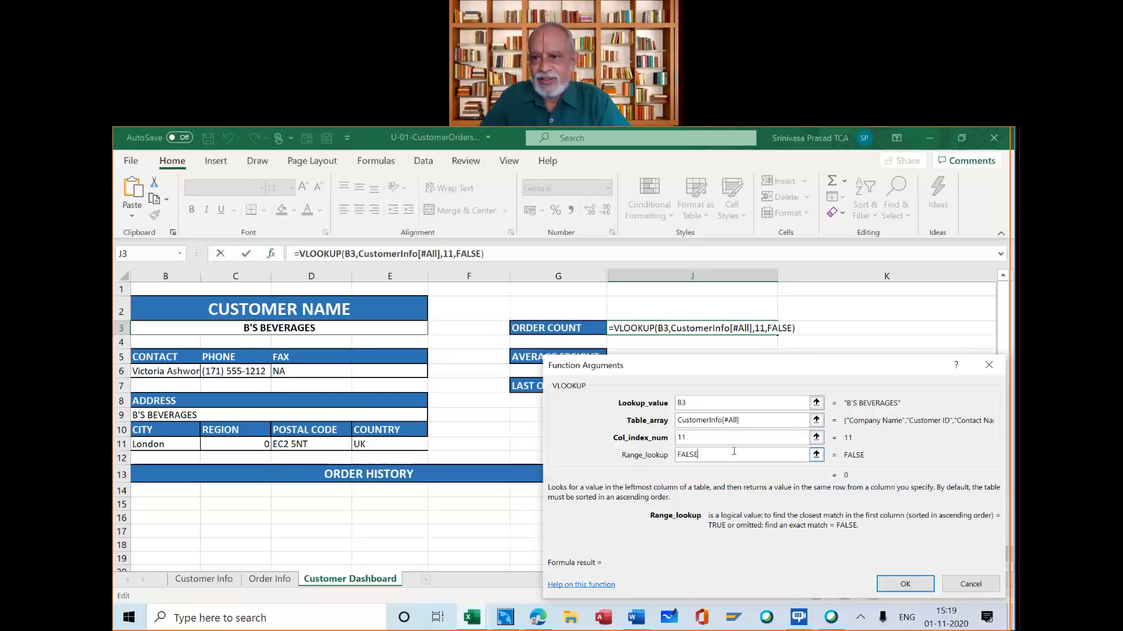
{"action": "left_click", "coordinate": [905, 584]}
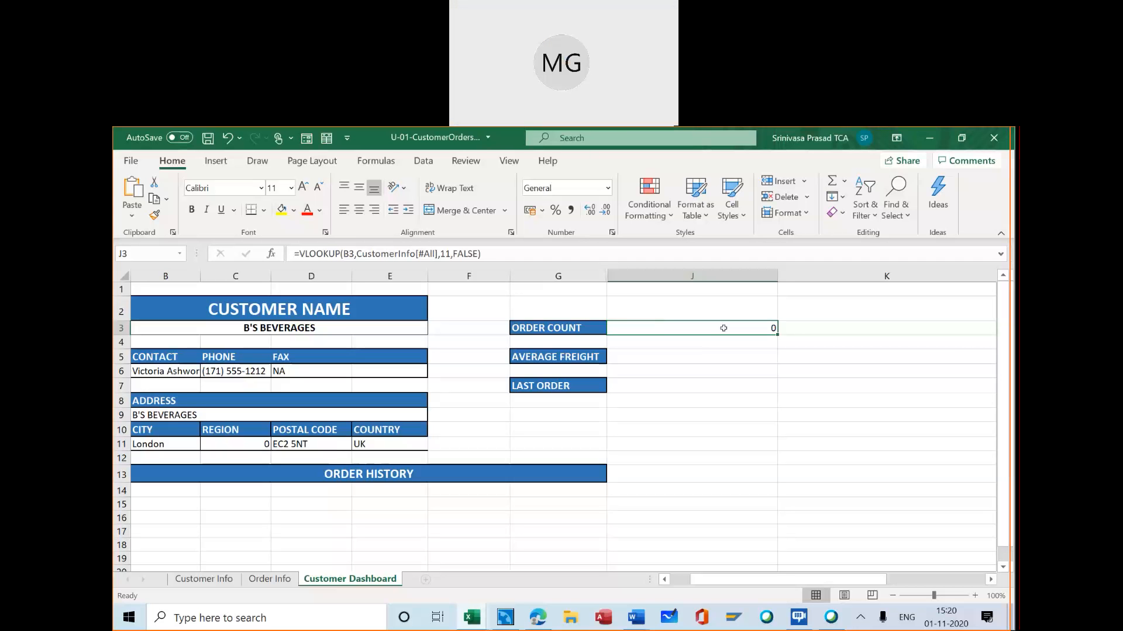
Wrap the VLOOKUP in J3 in an IF function whose logical test checks whether the lookup result =0
{"action": "left_click", "coordinate": [299, 254]}
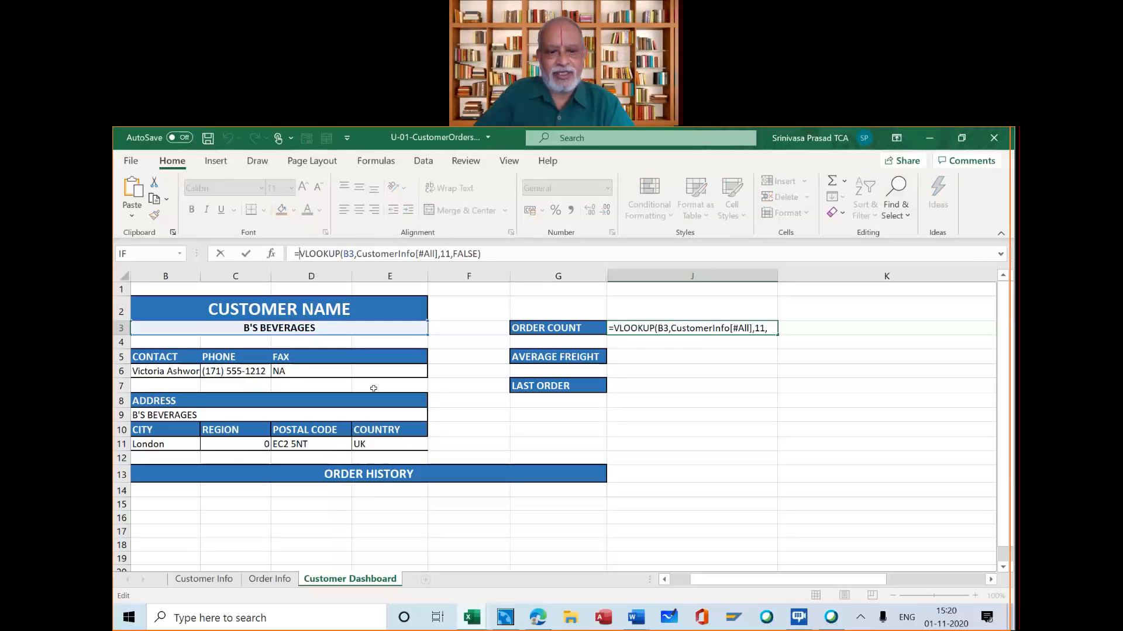
{"action": "type", "text": "IF("}
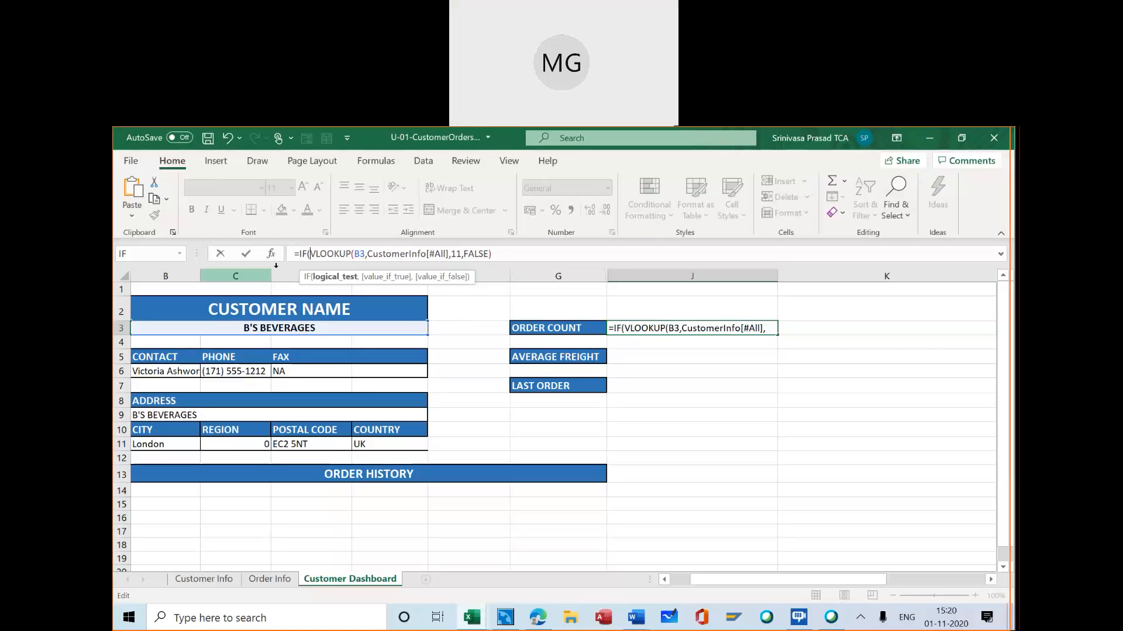
{"action": "left_click", "coordinate": [299, 255]}
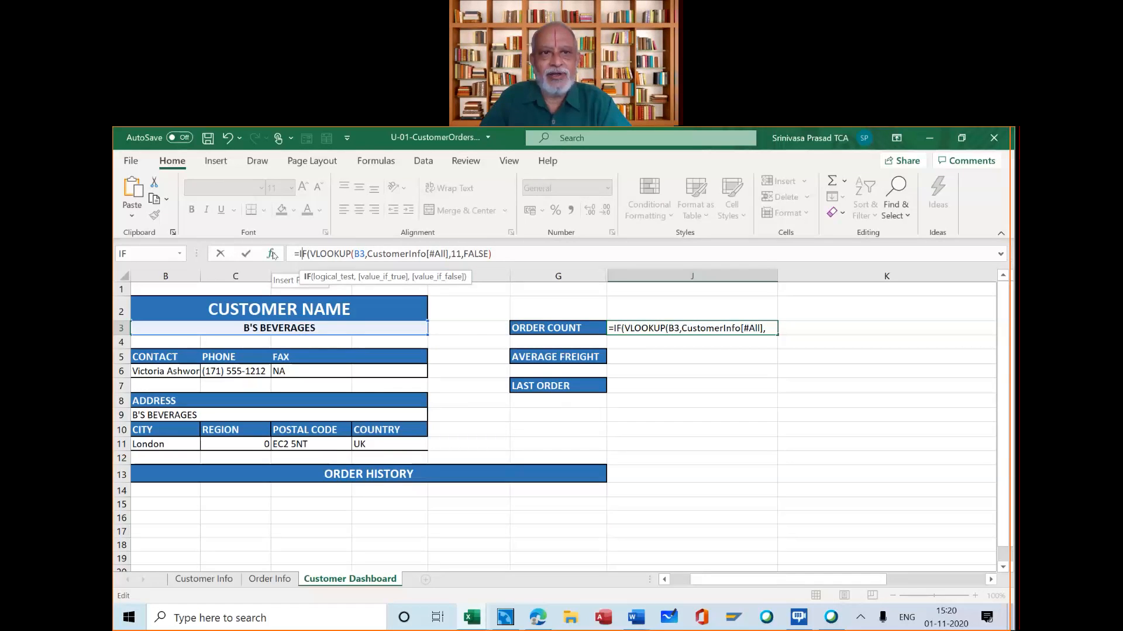
{"action": "left_click", "coordinate": [273, 254]}
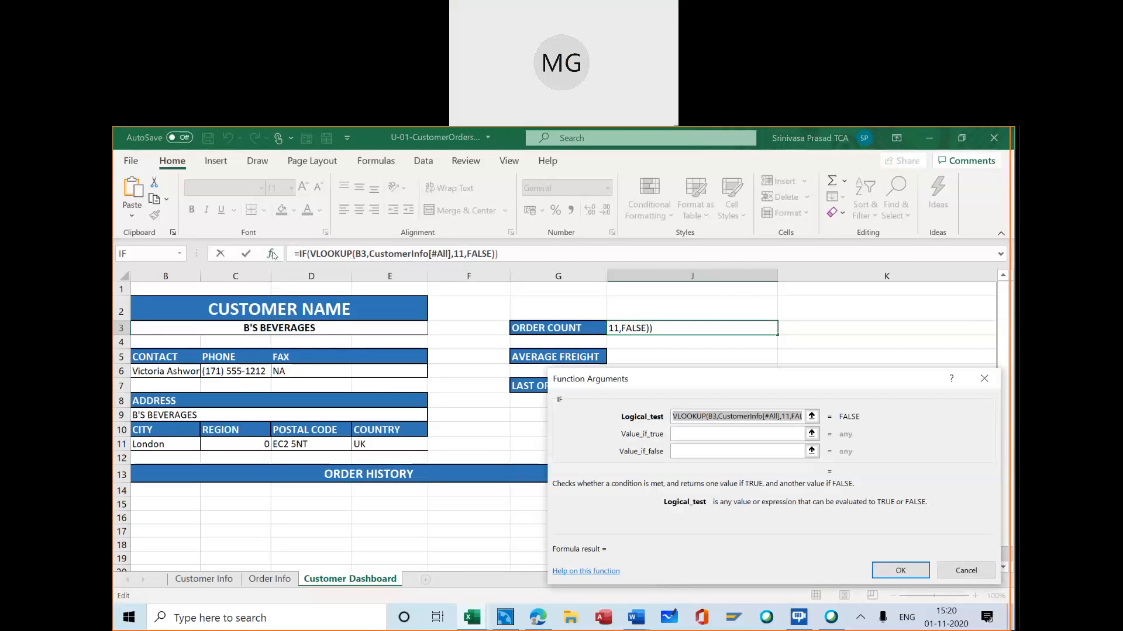
{"action": "left_click", "coordinate": [690, 415]}
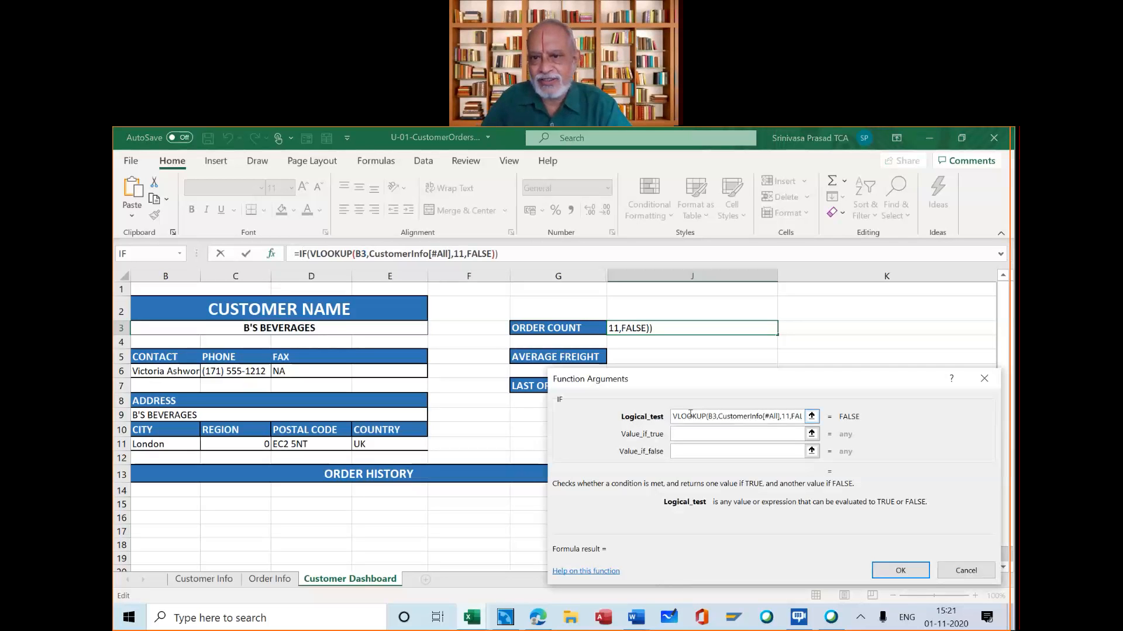
{"action": "key", "text": "End"}
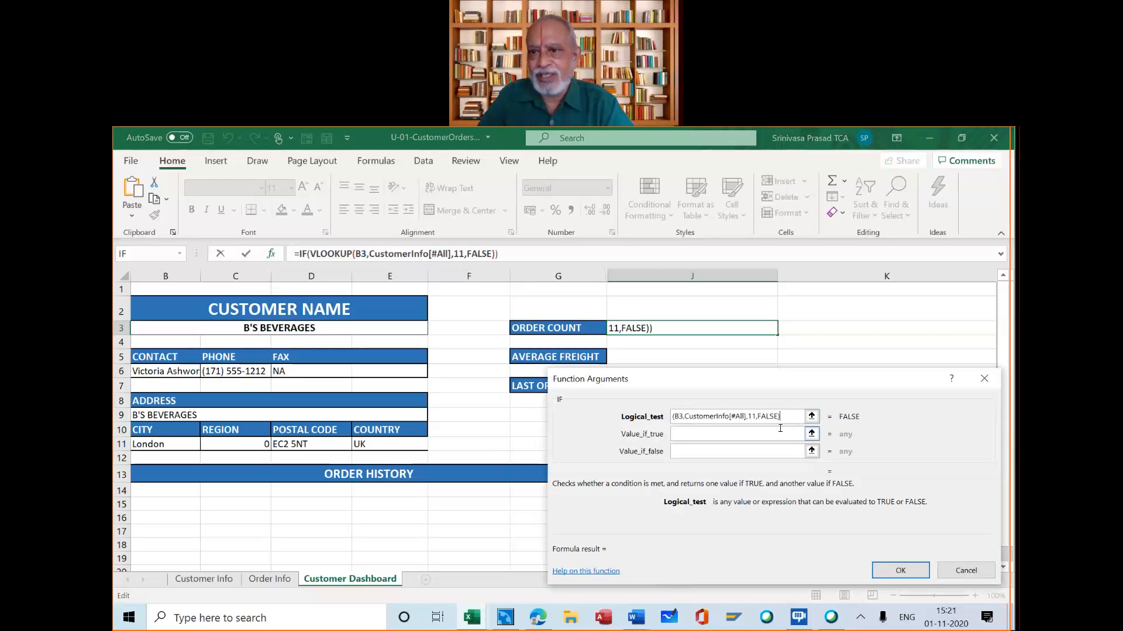
{"action": "type", "text": "=0"}
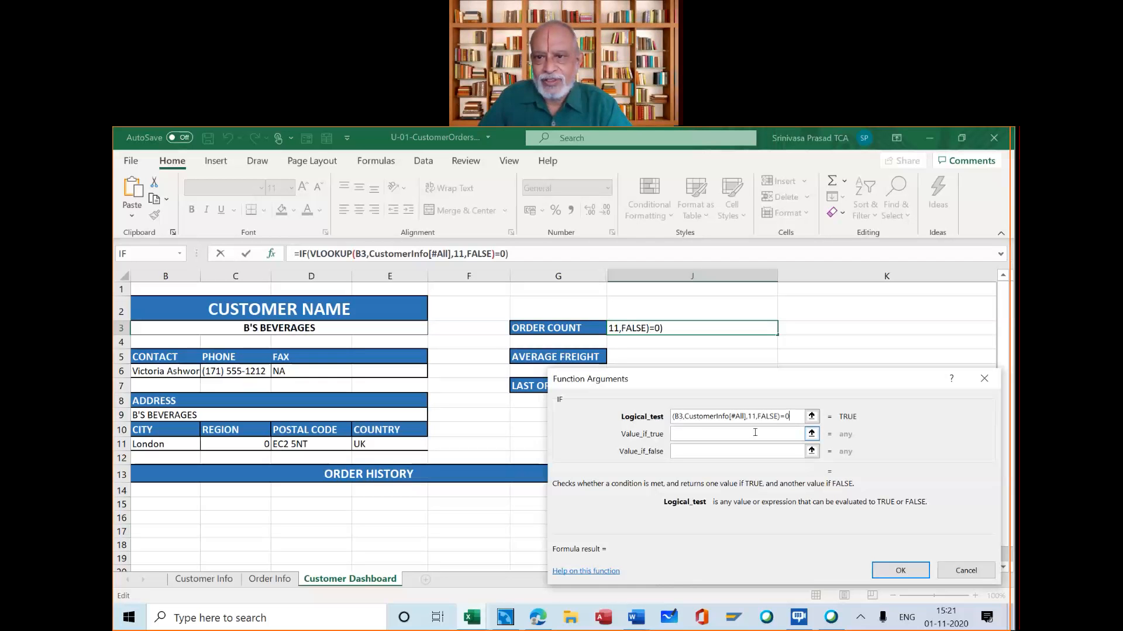
Set the IF function's value if true to the text "Not Available"
{"action": "left_click", "coordinate": [715, 433]}
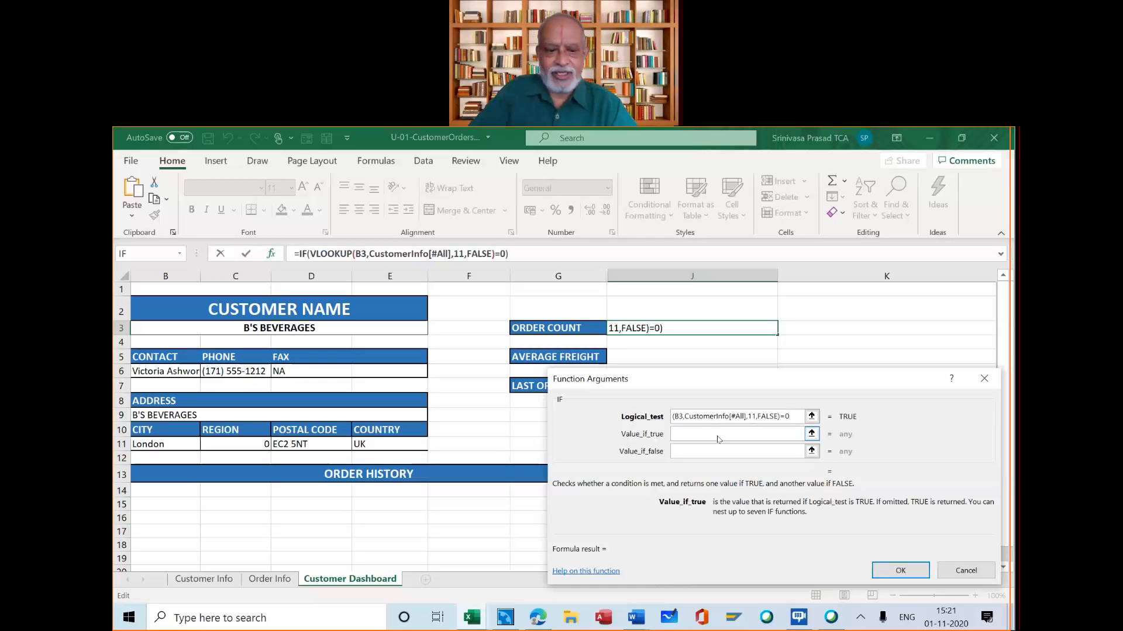
{"action": "type", "text": "\"No"}
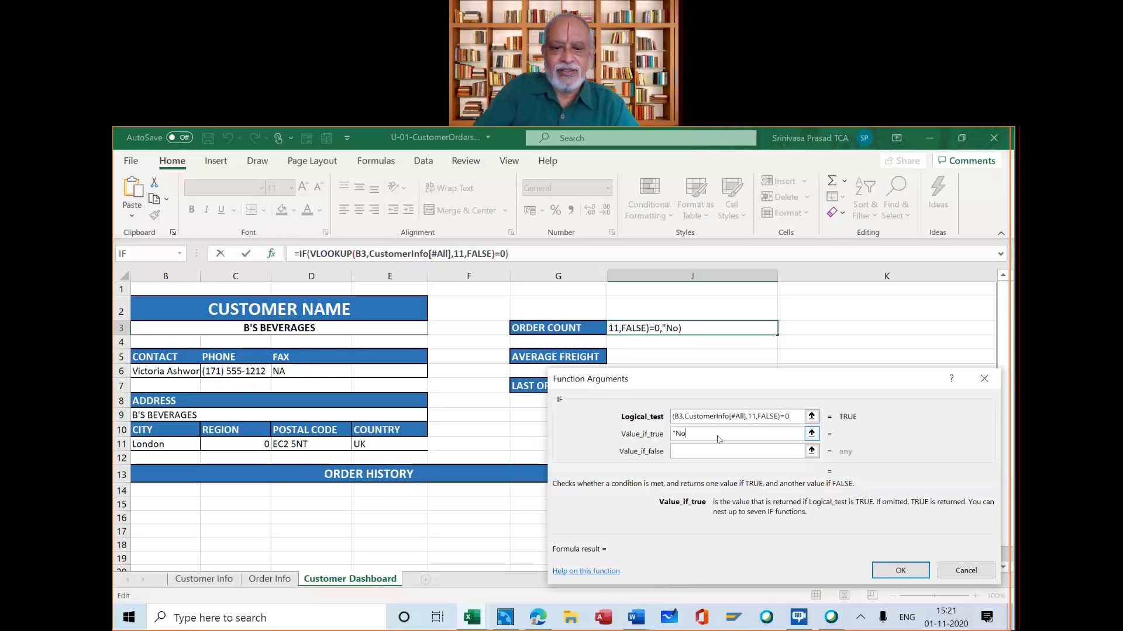
{"action": "type", "text": "t Ava"}
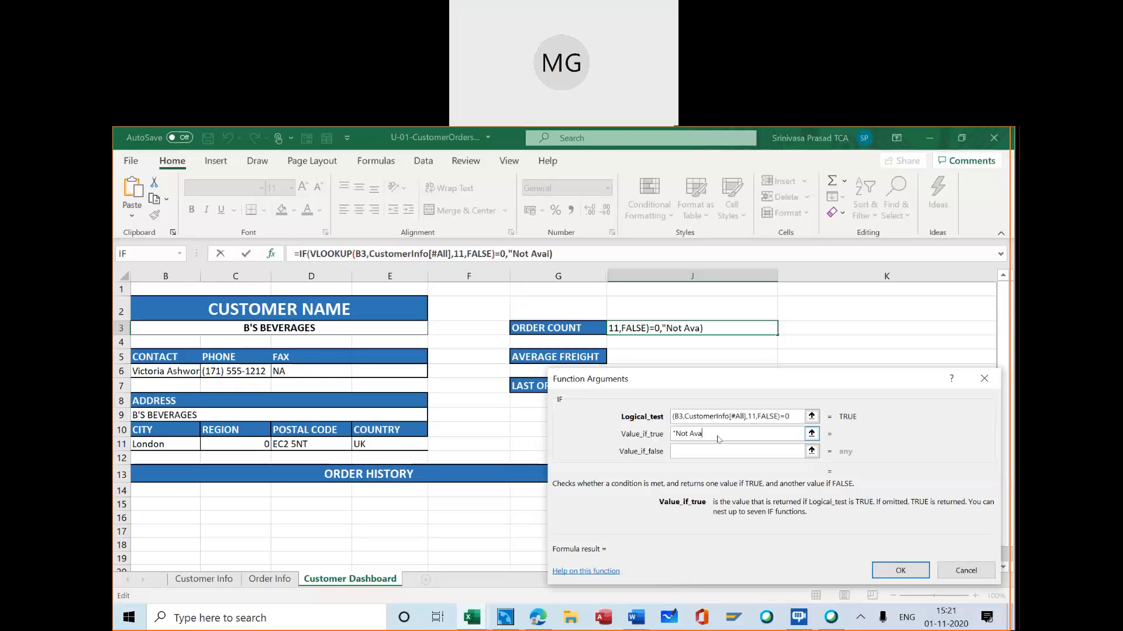
{"action": "type", "text": "ilable"}
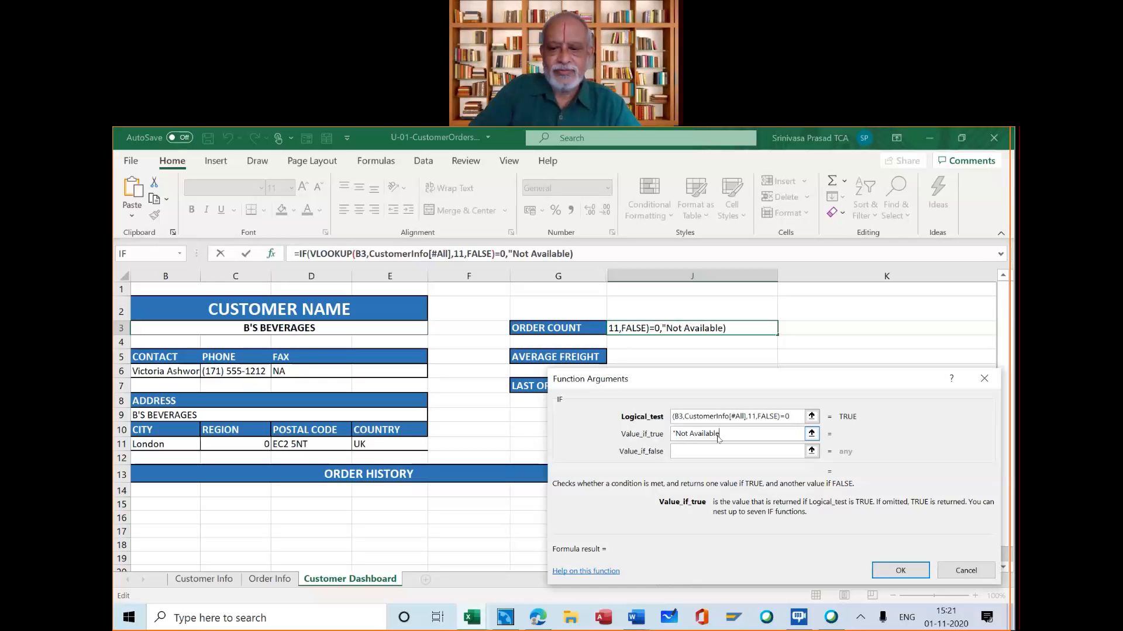
{"action": "type", "text": "\""}
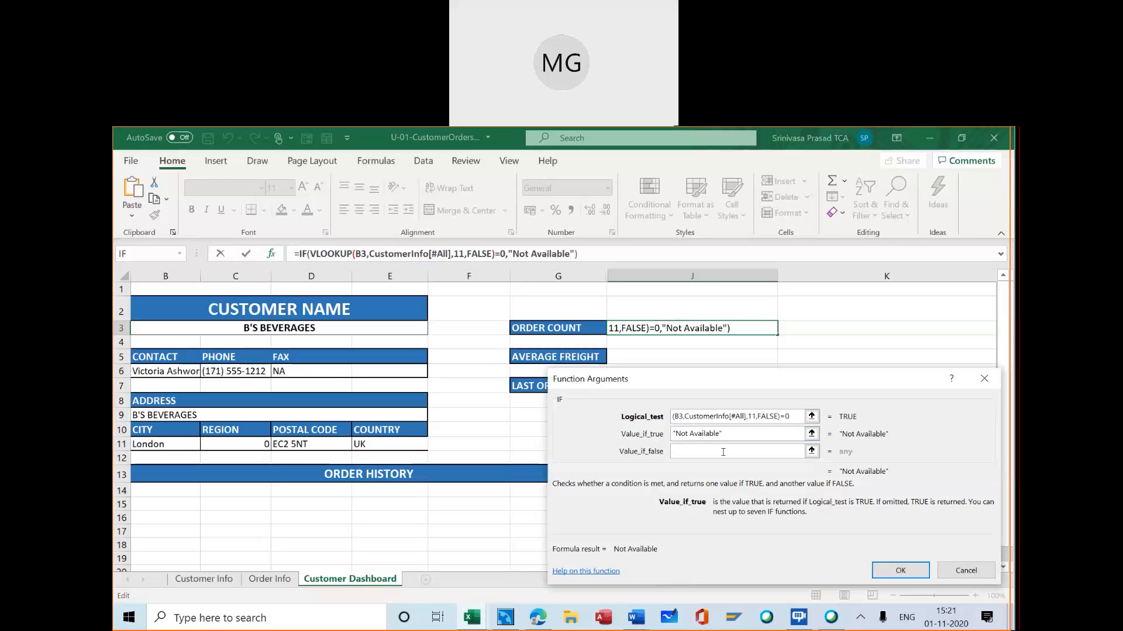
Copy the VLOOKUP from the logical test into the IF function's value if false, and enter the completed formula in J3
{"action": "left_click", "coordinate": [709, 452]}
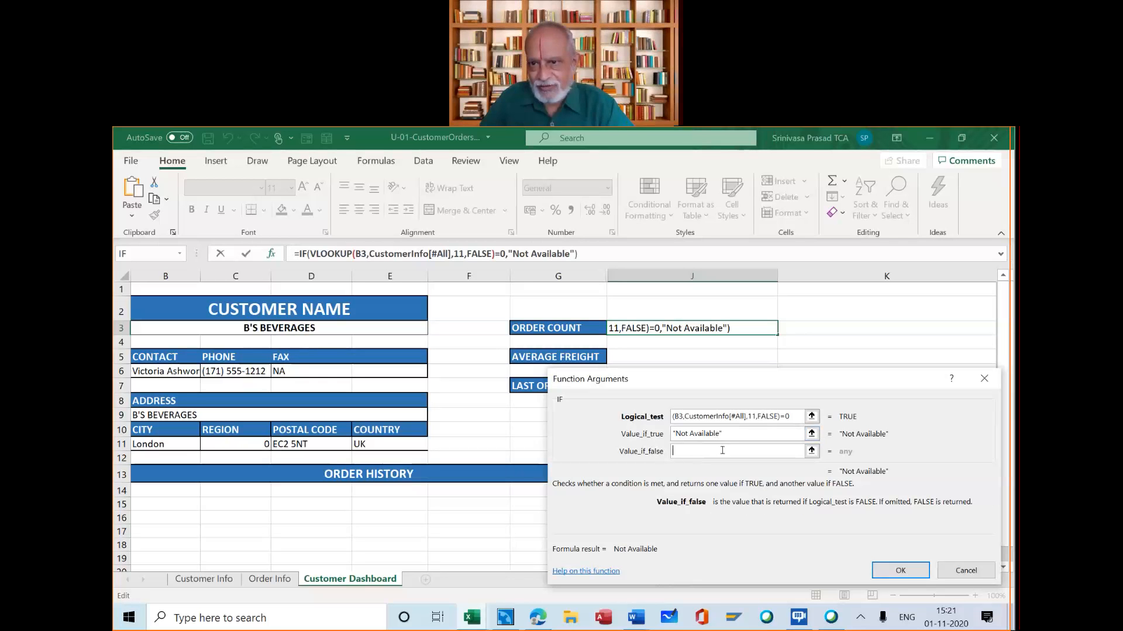
{"action": "left_click", "coordinate": [778, 417]}
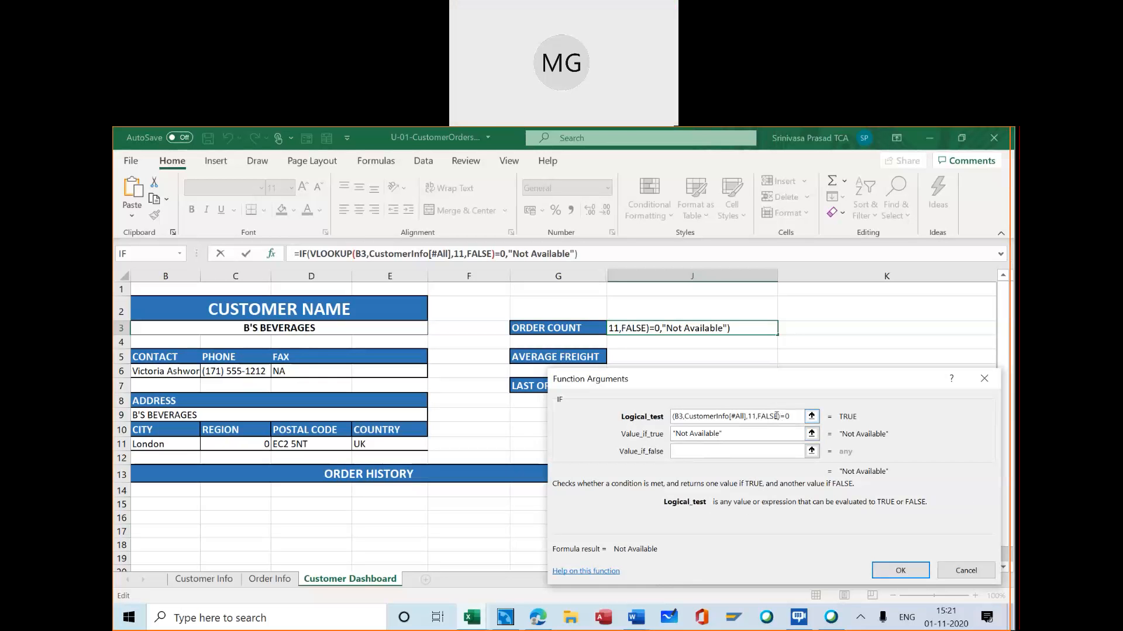
{"action": "left_click_drag", "start_coordinate": [778, 416], "coordinate": [635, 416]}
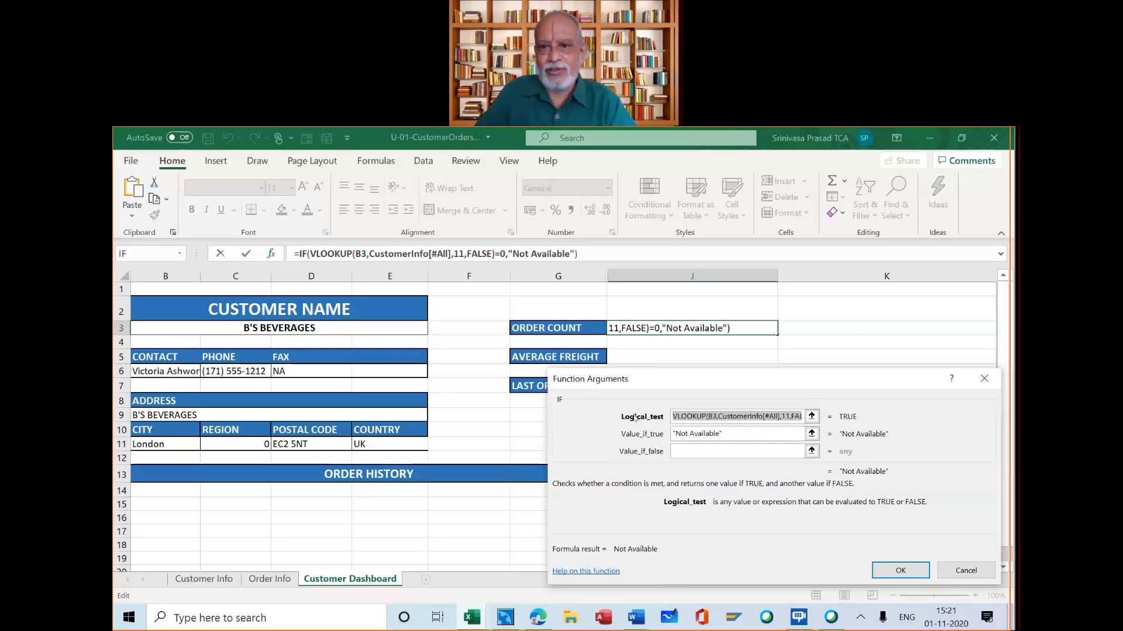
{"action": "left_click", "coordinate": [687, 451]}
{"action": "key", "text": "ctrl+v"}
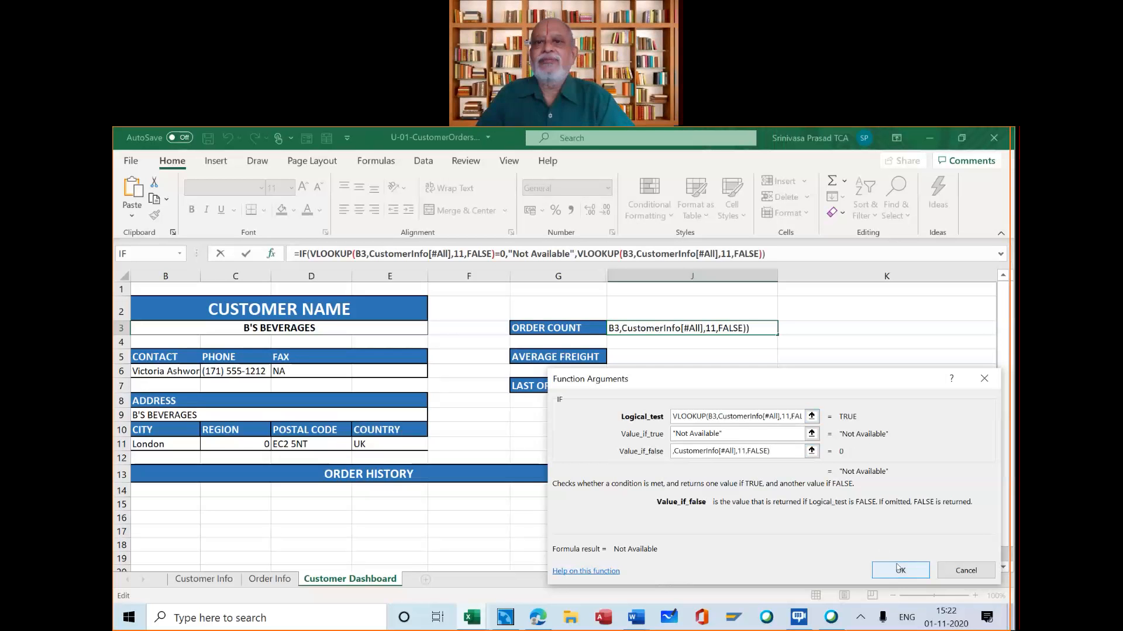
{"action": "left_click", "coordinate": [898, 569]}
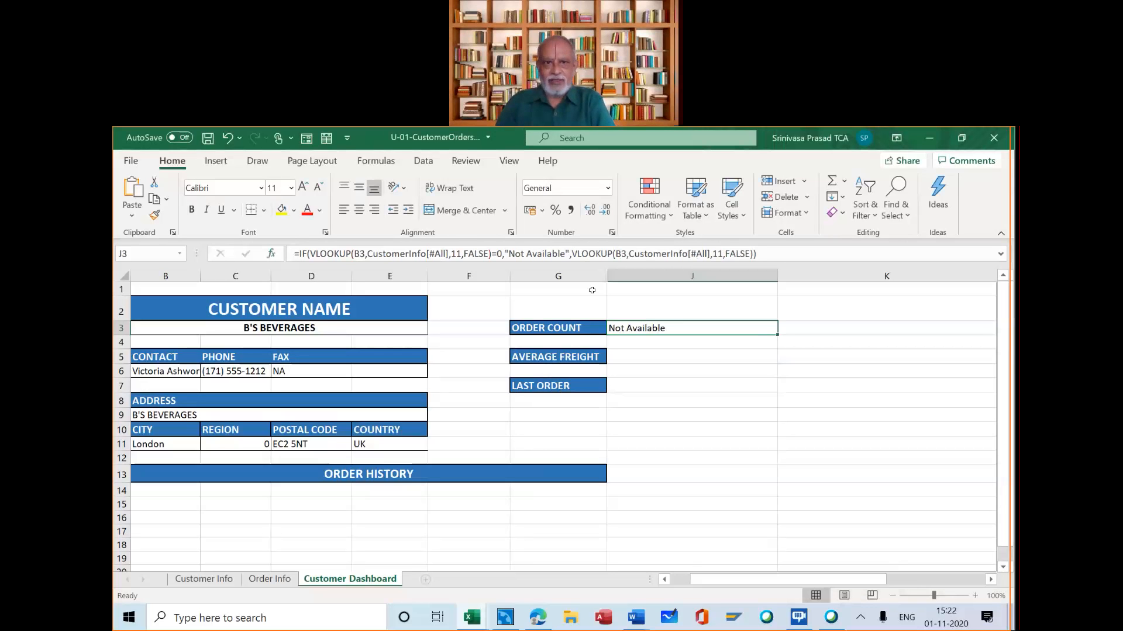
Compare the fax formula in D6 with the one in J3, and review the arguments of J3's VLOOKUP and IF functions without changing them
{"action": "left_click", "coordinate": [324, 370]}
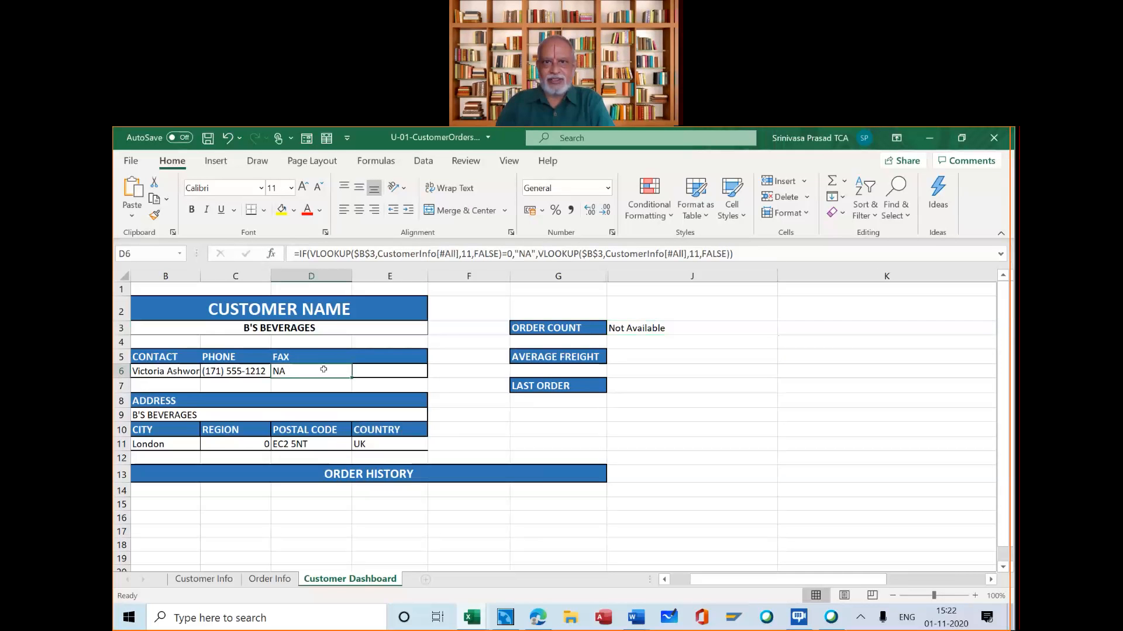
{"action": "left_click", "coordinate": [653, 328]}
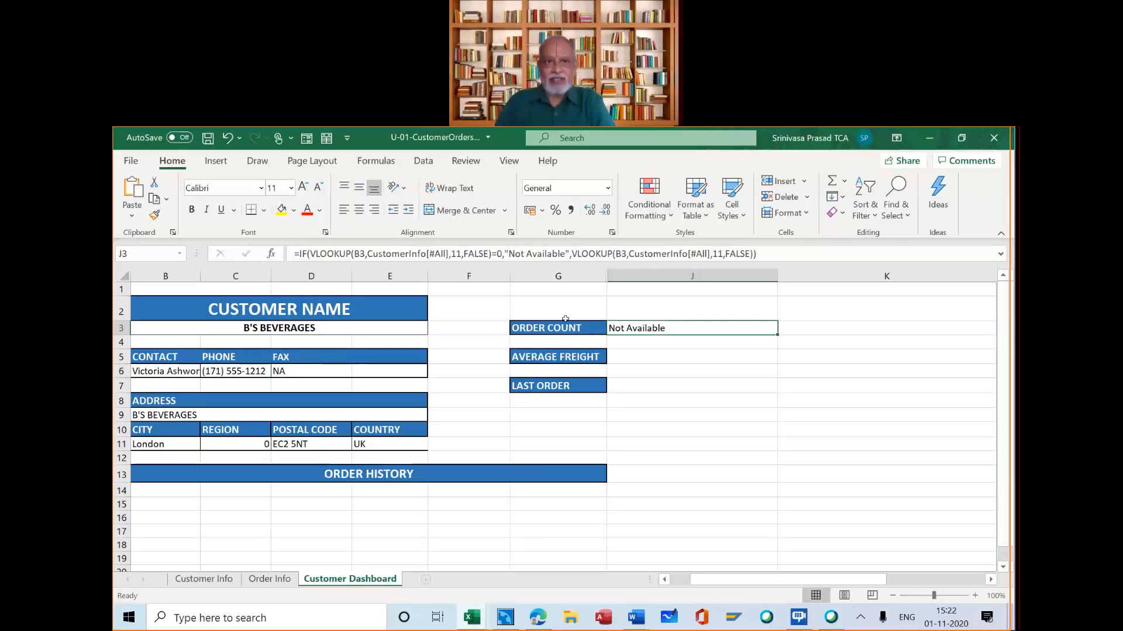
{"action": "left_click", "coordinate": [325, 254]}
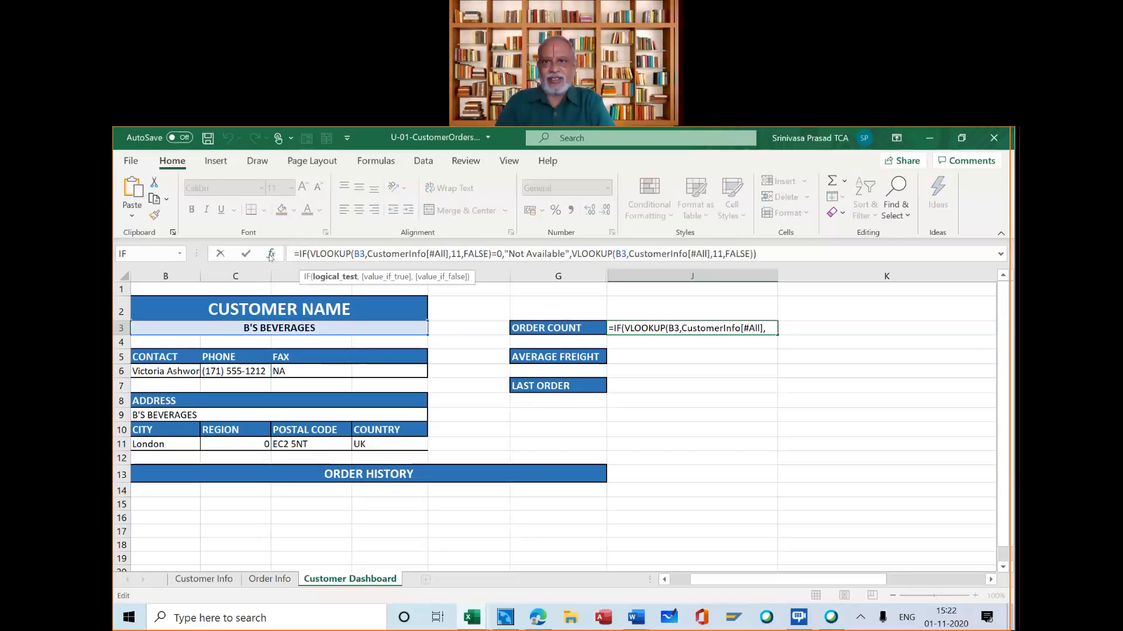
{"action": "left_click", "coordinate": [270, 254]}
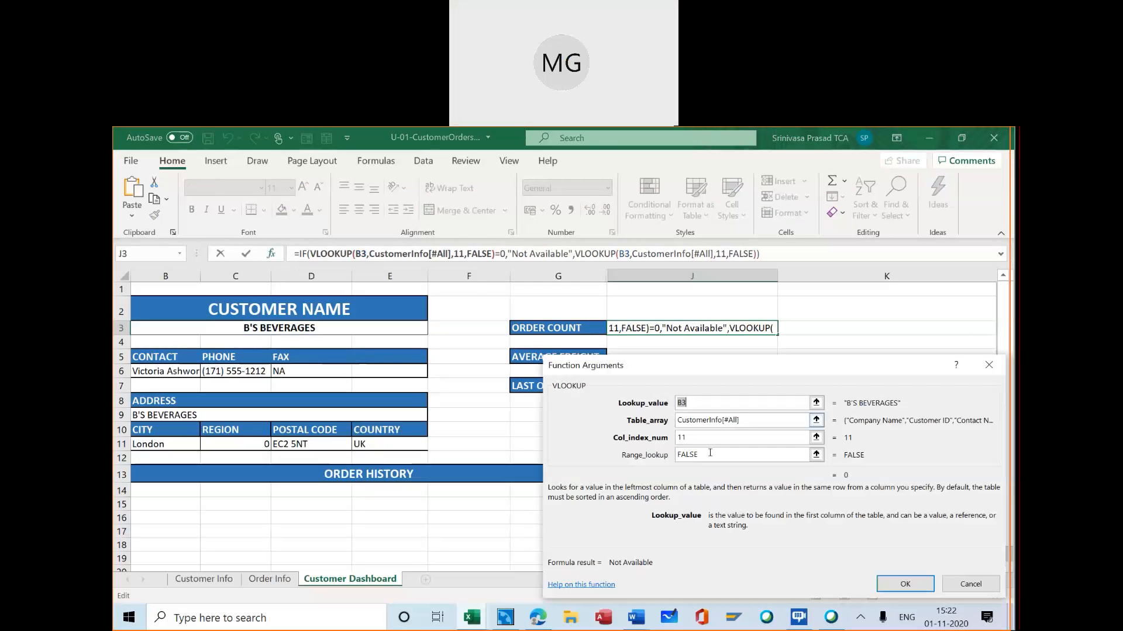
{"action": "left_click", "coordinate": [962, 584]}
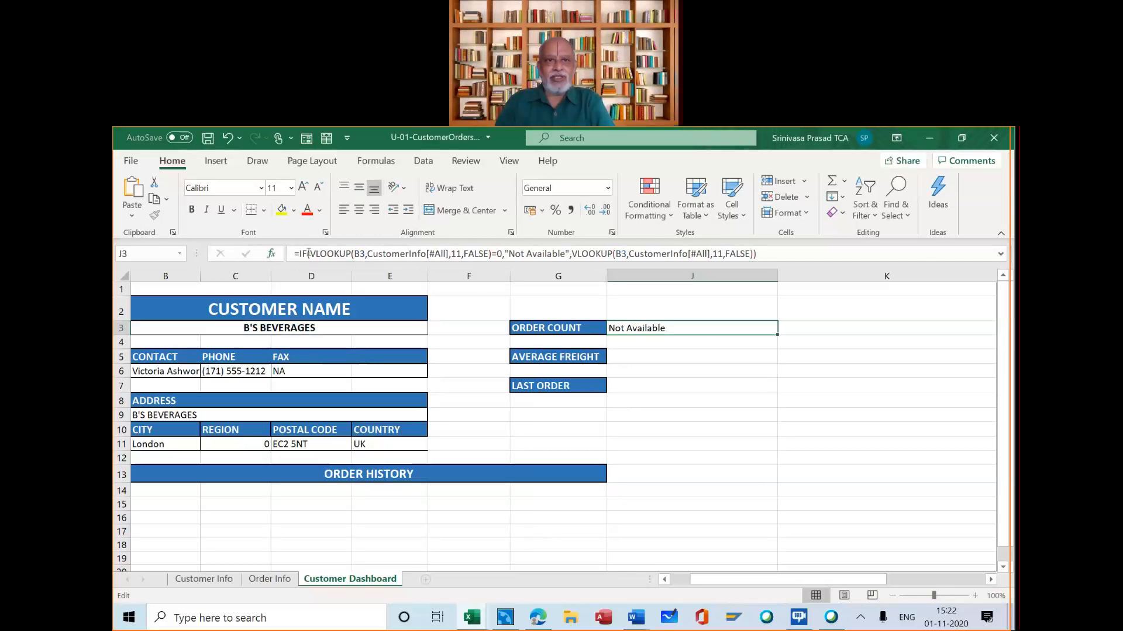
{"action": "left_click", "coordinate": [273, 253]}
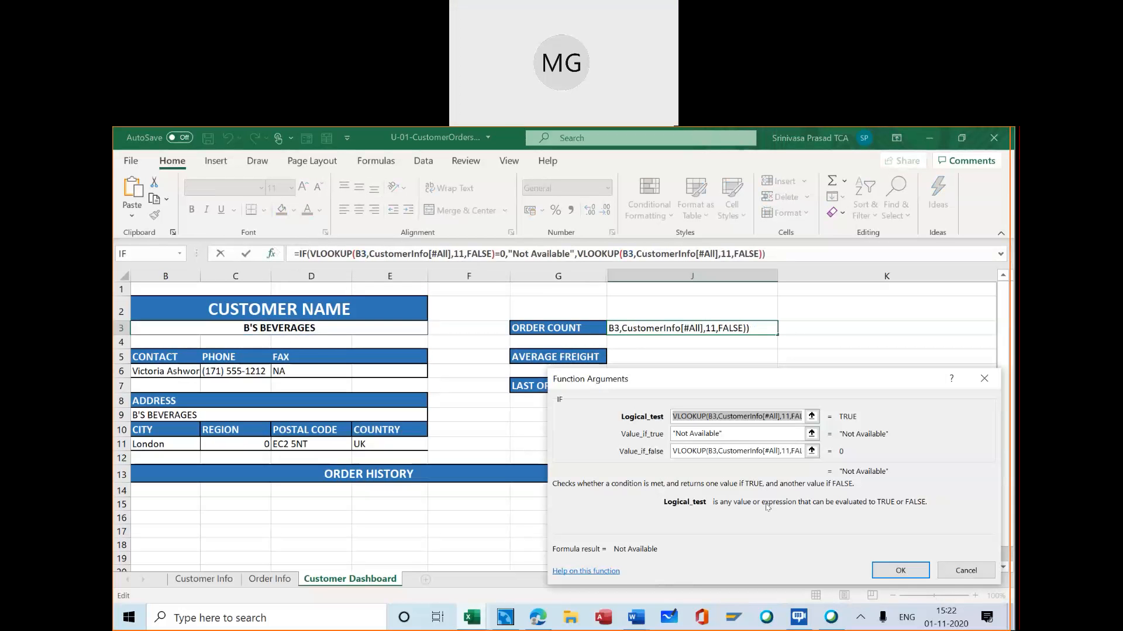
{"action": "left_click", "coordinate": [963, 571]}
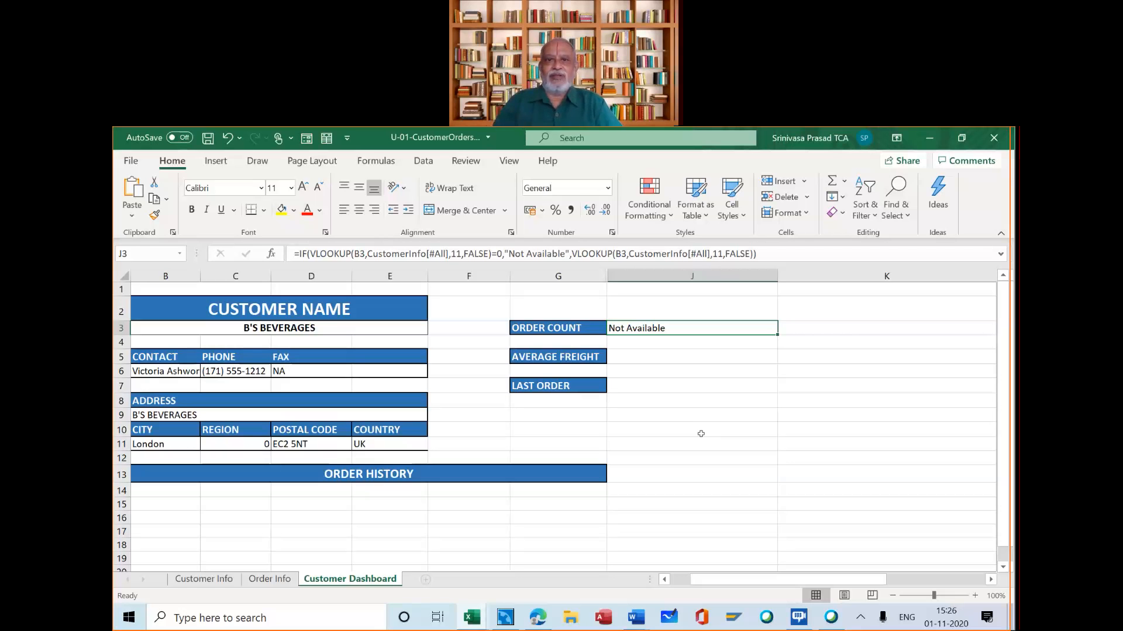
{"action": "left_click", "coordinate": [676, 399]}
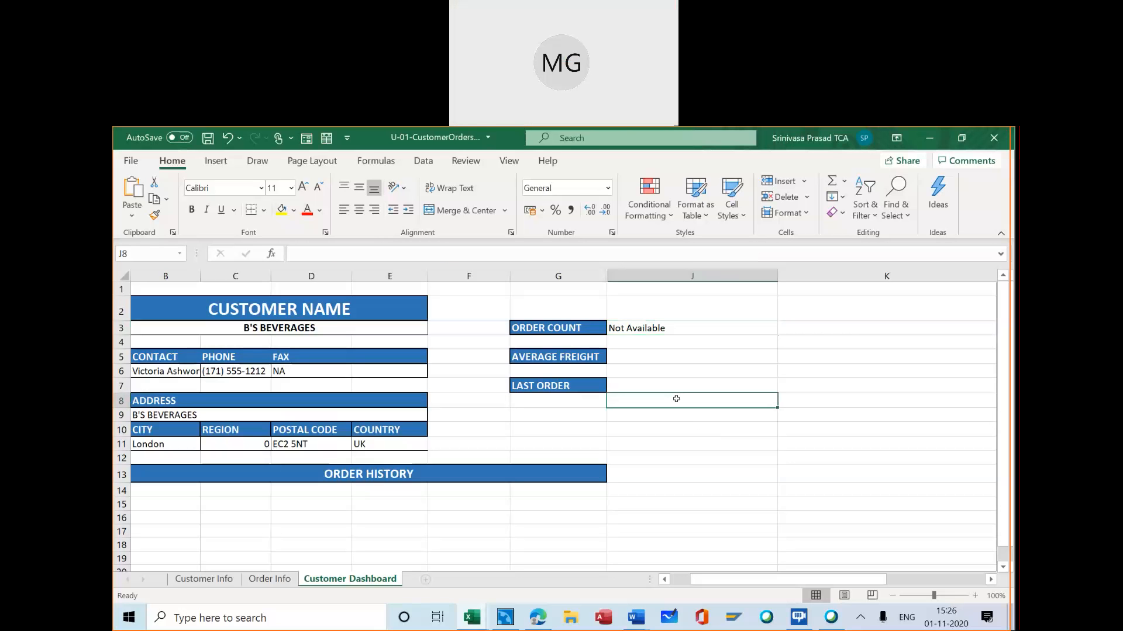
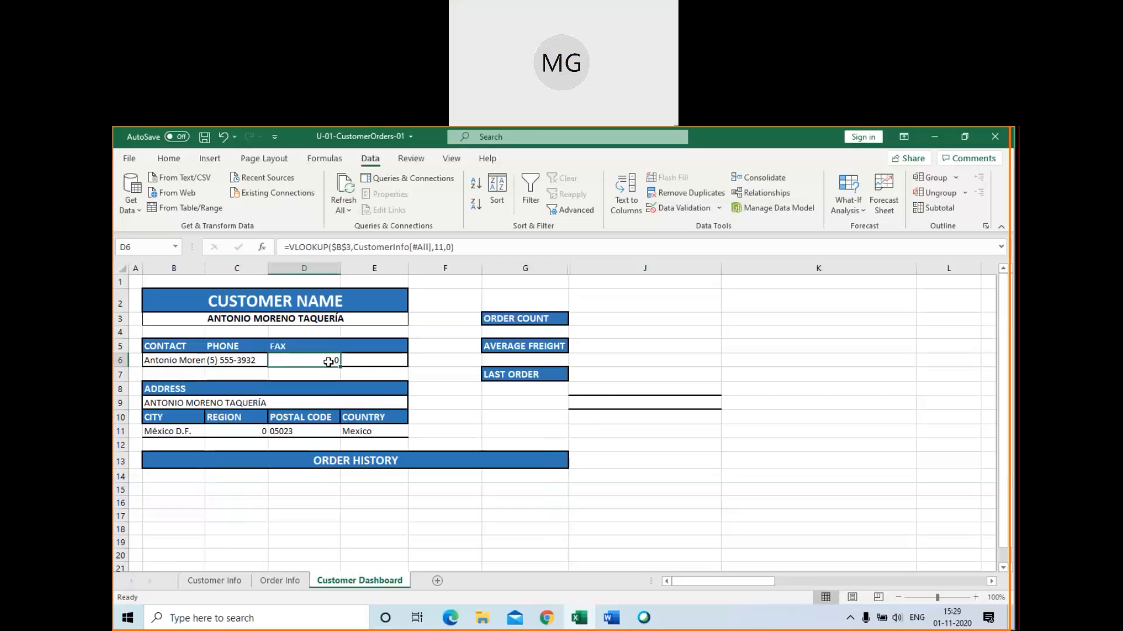
{"action": "left_click", "coordinate": [261, 247]}
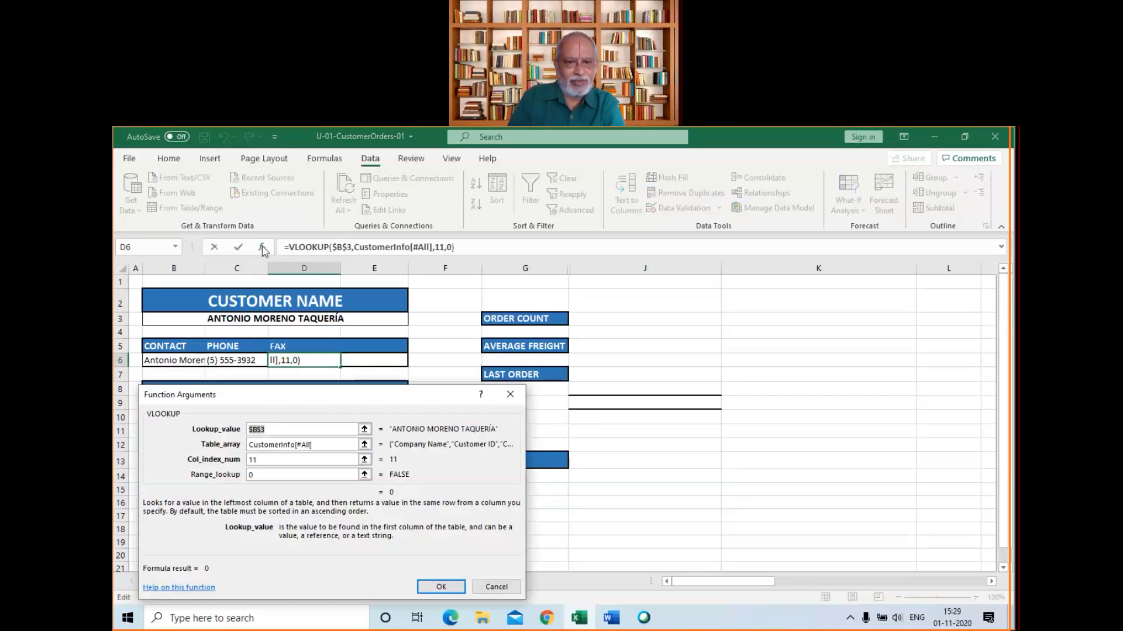
{"action": "left_click", "coordinate": [443, 318]}
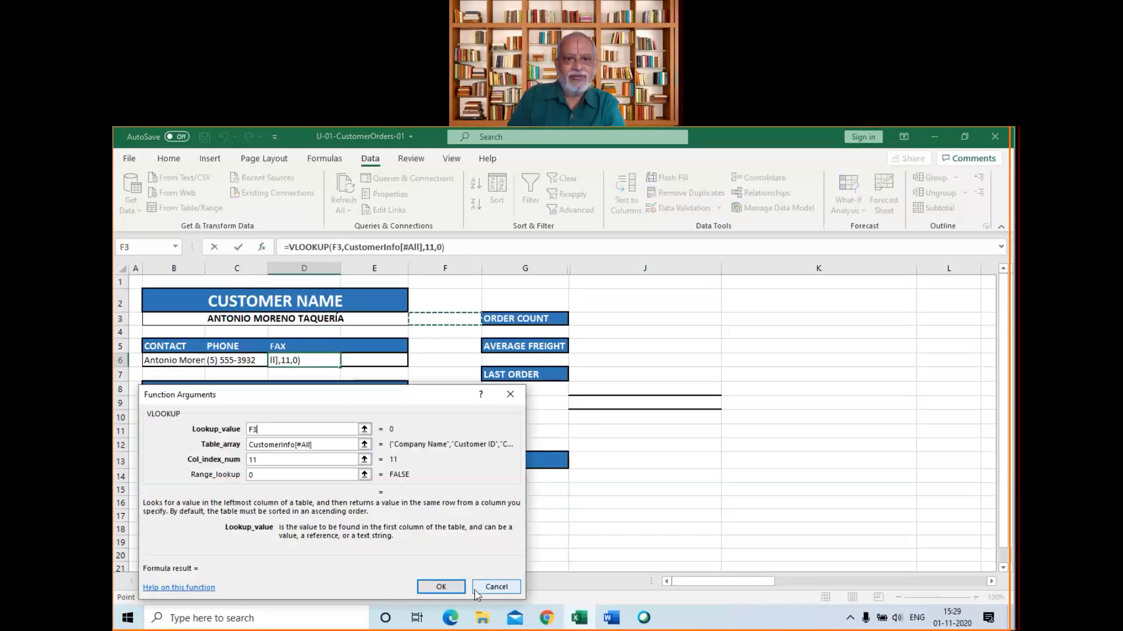
{"action": "left_click", "coordinate": [498, 589]}
Wrap the VLOOKUP in fax cell D6 in an IF function whose logical test checks whether the lookup result =0
{"action": "left_click", "coordinate": [291, 247]}
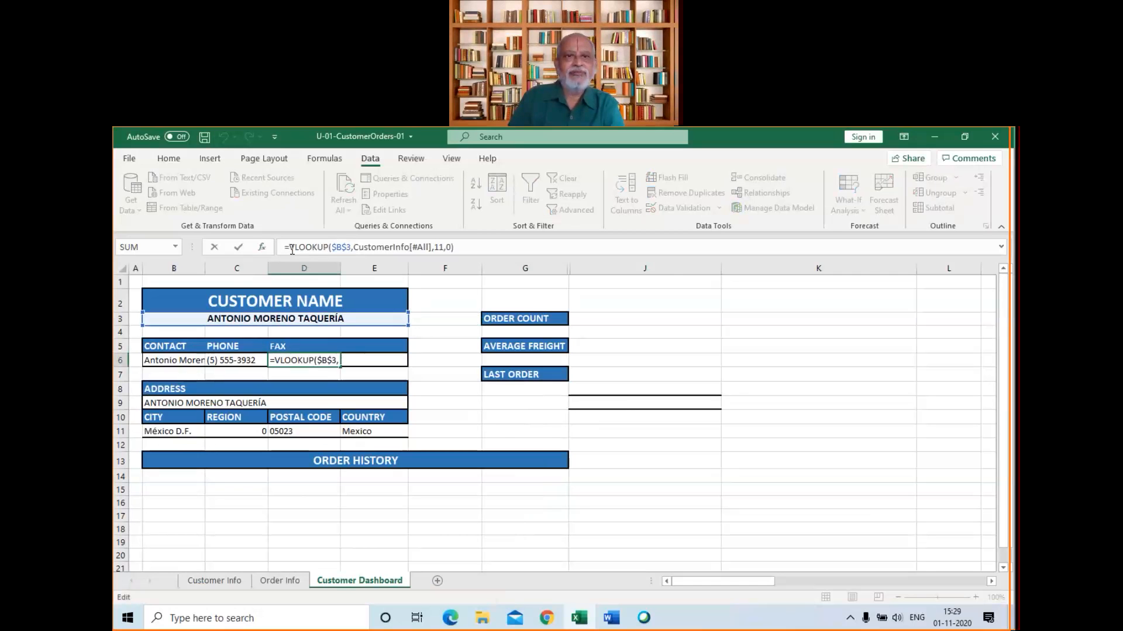
{"action": "type", "text": "IF"}
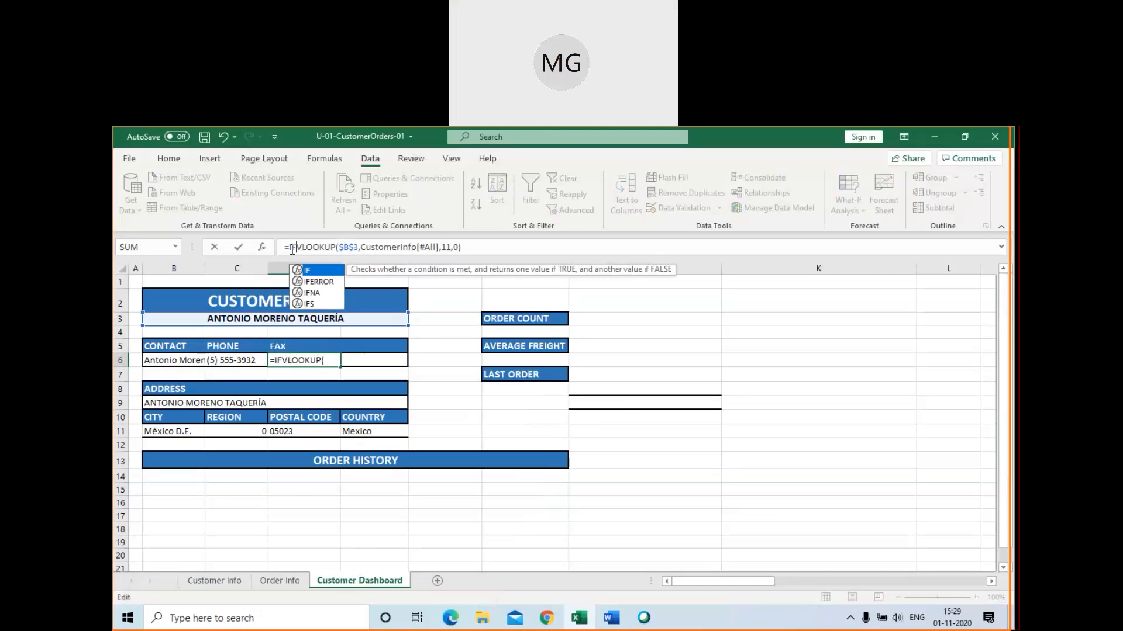
{"action": "type", "text": "("}
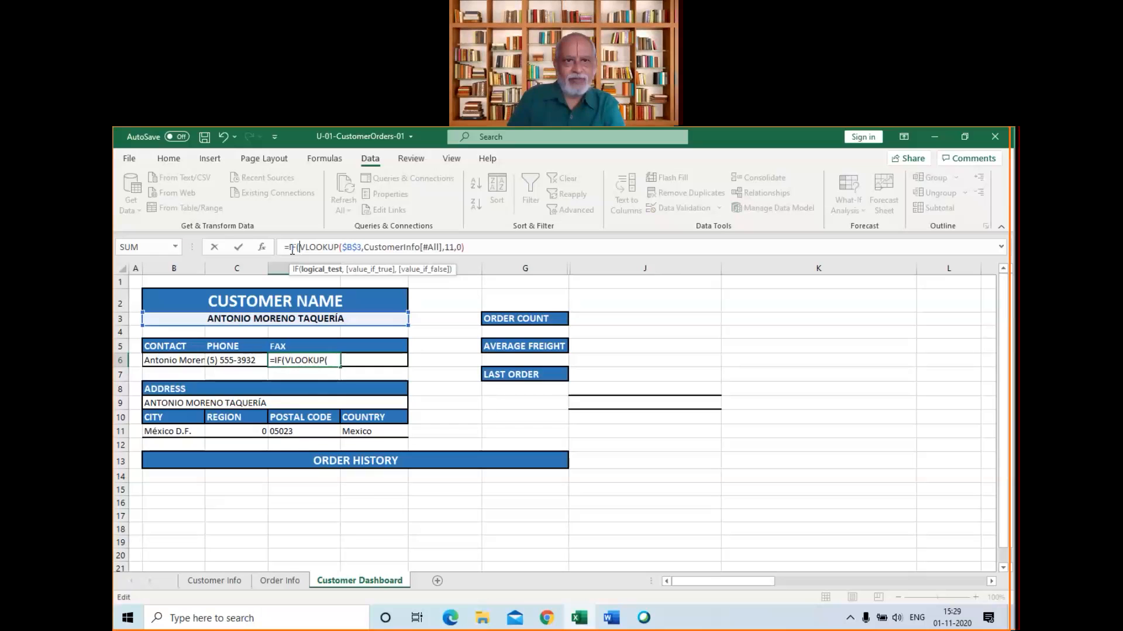
{"action": "left_click", "coordinate": [292, 249]}
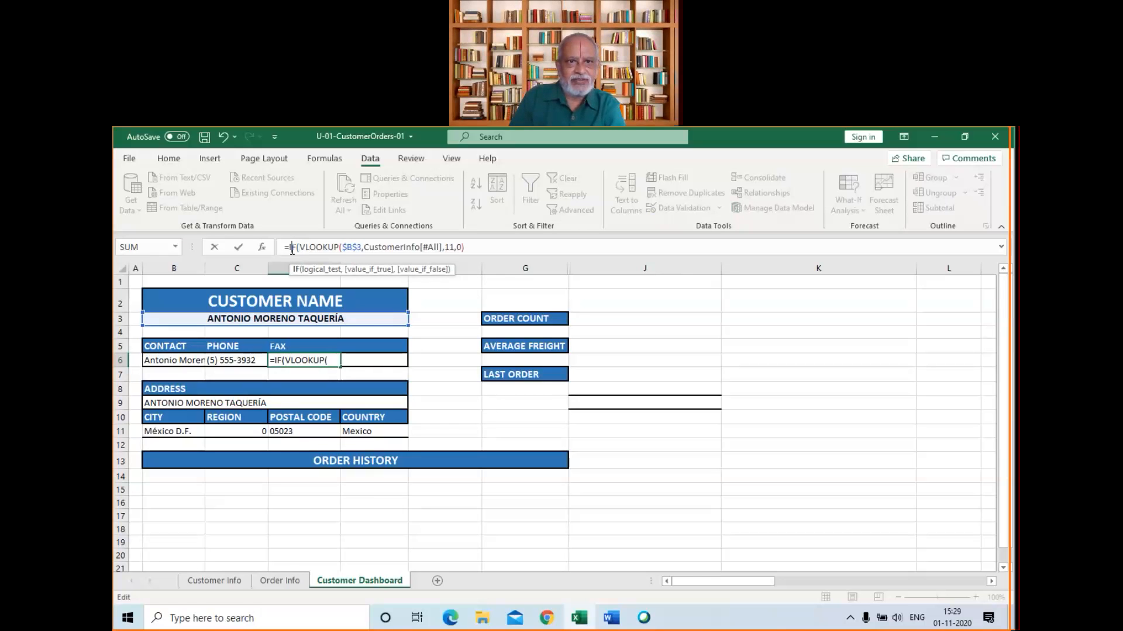
{"action": "left_click", "coordinate": [262, 251]}
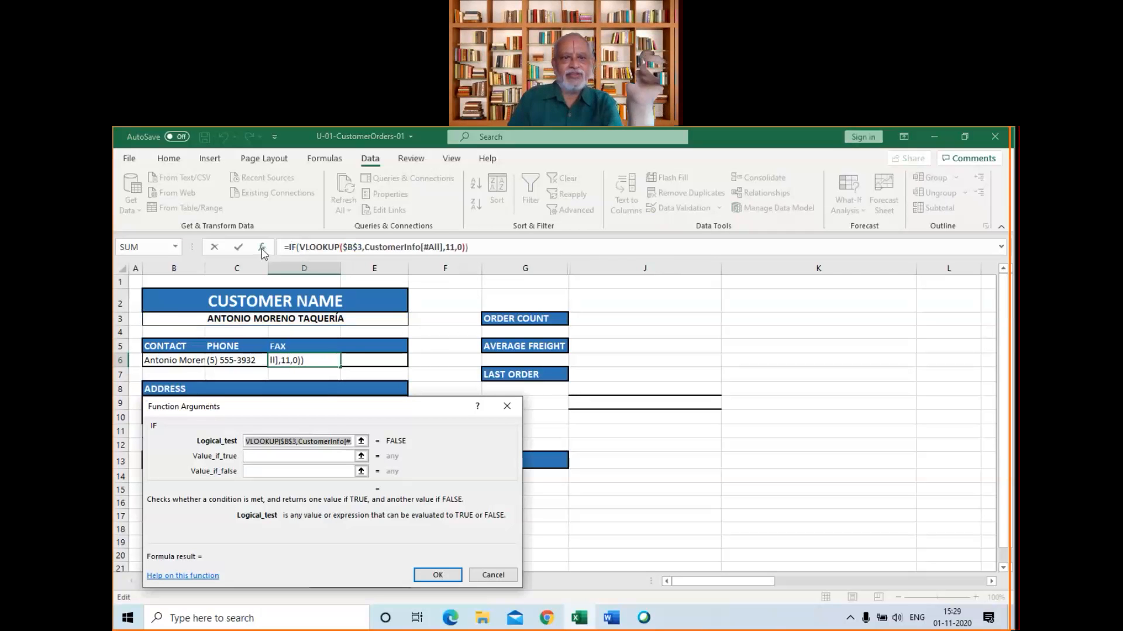
{"action": "left_click", "coordinate": [327, 442]}
{"action": "key", "text": "End"}
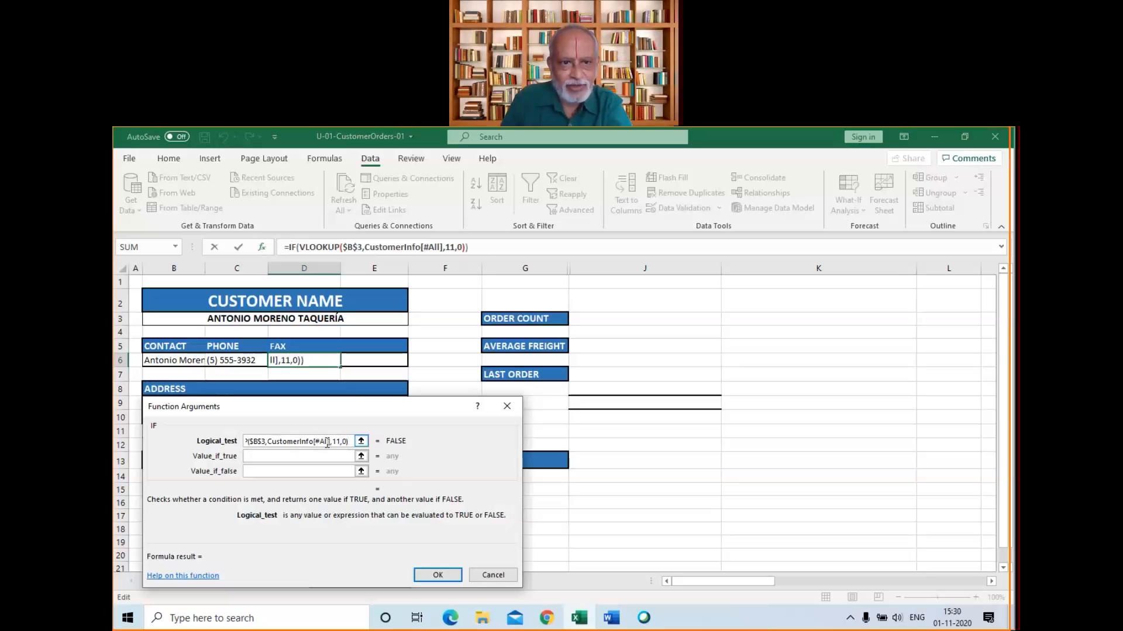
{"action": "type", "text": "=0"}
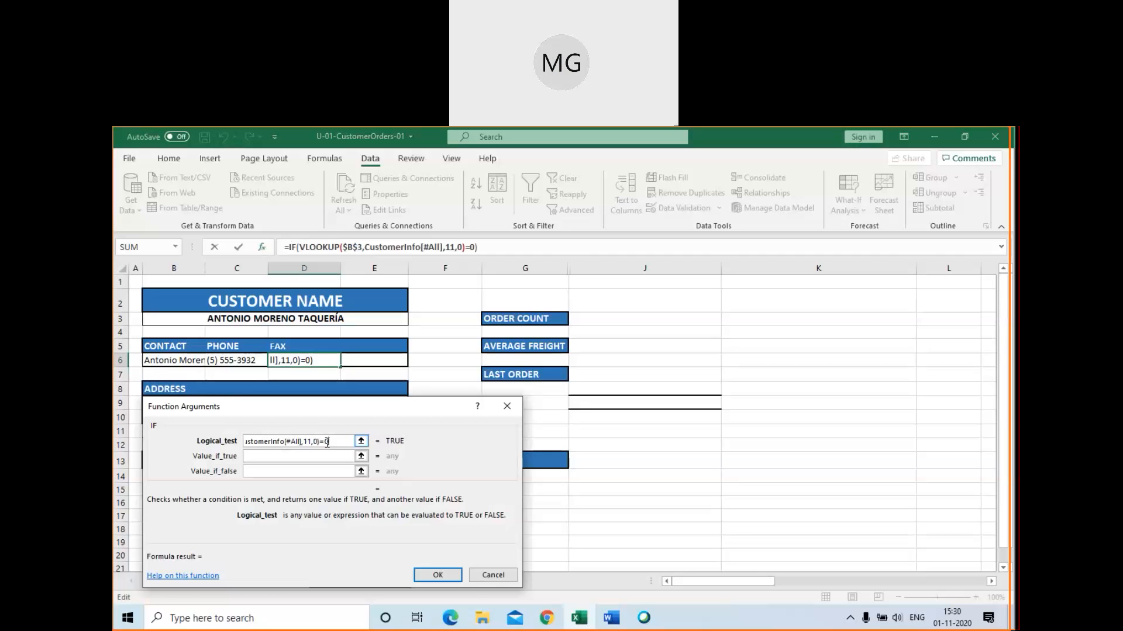
Set the value if true of D6's IF function to the text "NA"
{"action": "left_click", "coordinate": [335, 455]}
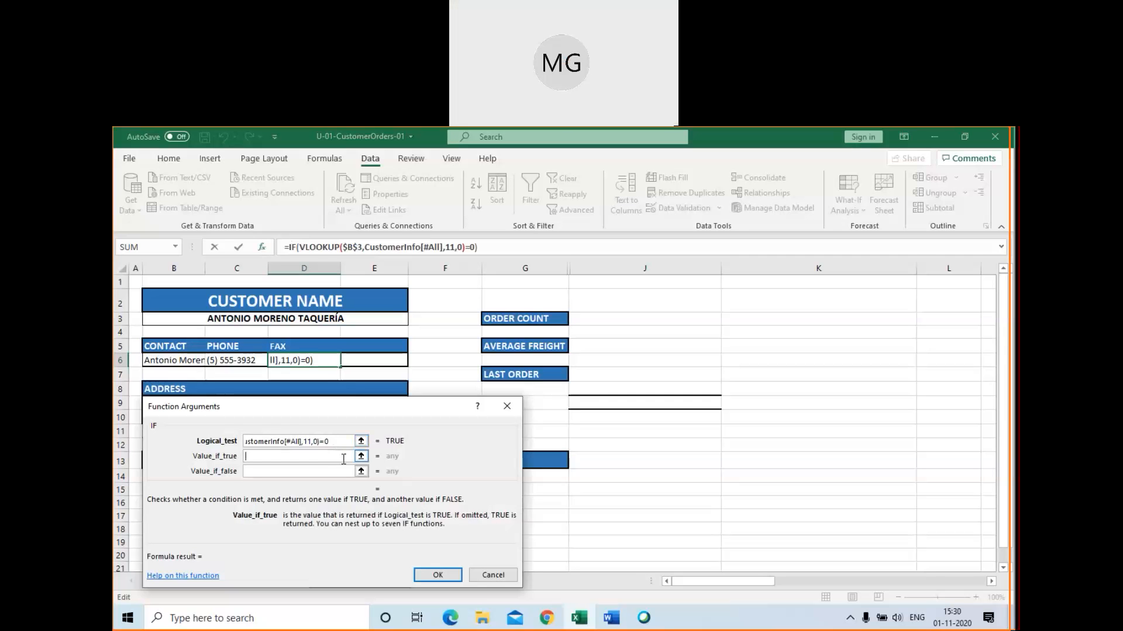
{"action": "type", "text": "\"n"}
{"action": "key", "text": "BackSpace"}
{"action": "key", "text": "Caps_Lock"}
{"action": "type", "text": "N"}
{"action": "key", "text": "Caps_Lock"}
{"action": "type", "text": "A\""}
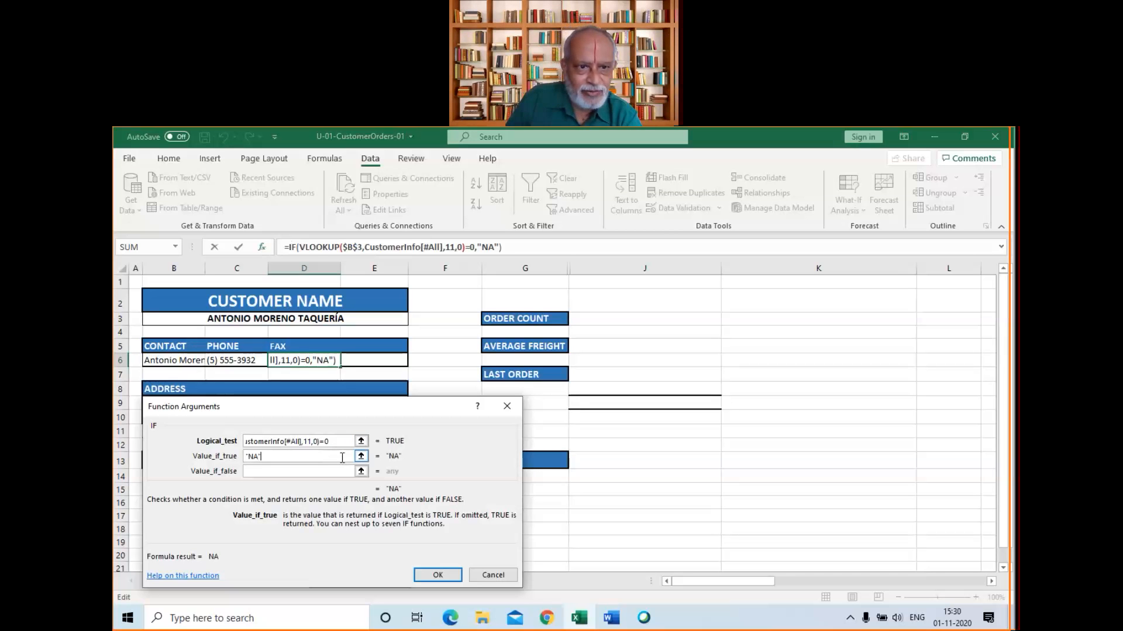
Copy the VLOOKUP without =0 from the logical test into the value if false, and enter the completed IF formula in D6
{"action": "left_click", "coordinate": [337, 473]}
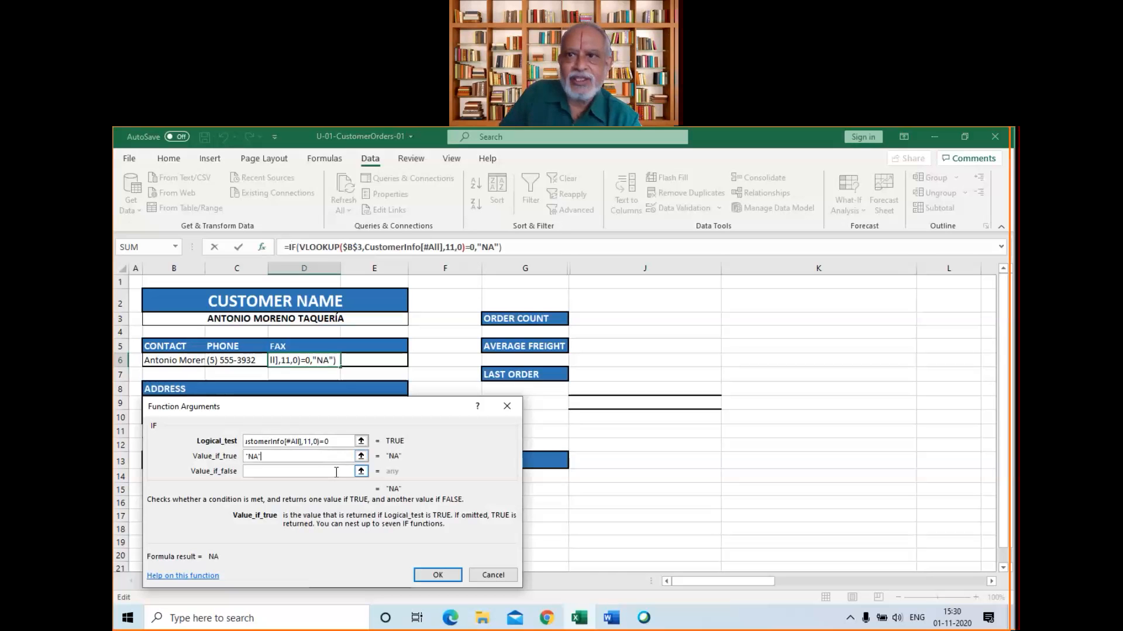
{"action": "left_click", "coordinate": [298, 444]}
{"action": "left_click", "coordinate": [297, 443]}
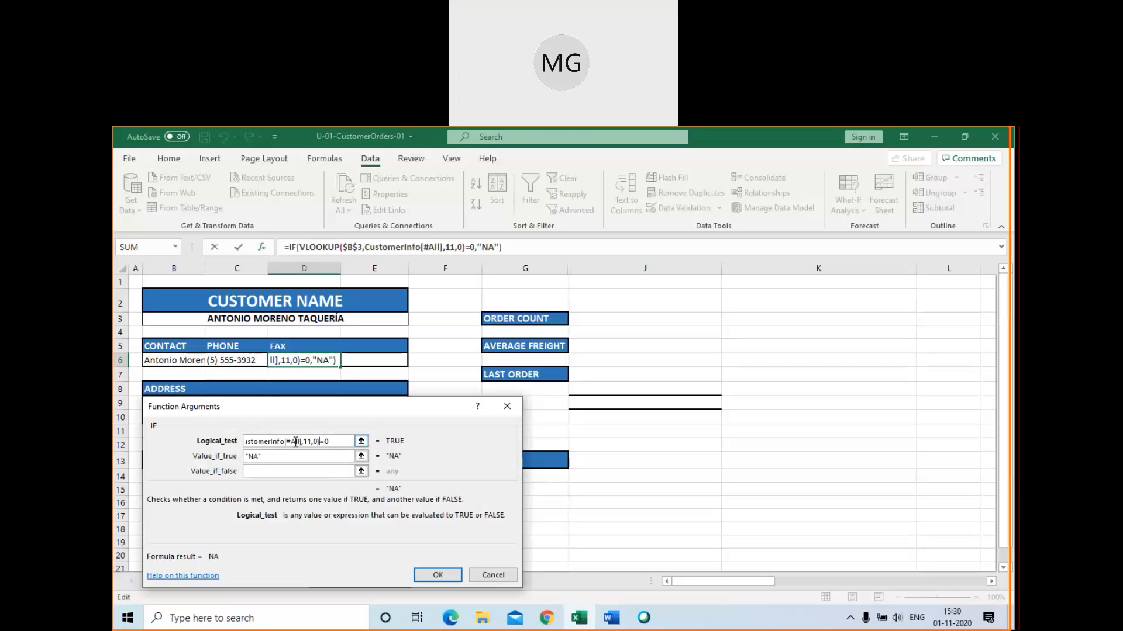
{"action": "key", "text": "Home"}
{"action": "key", "text": "shift+Right"}
{"action": "key", "text": "shift+Right"}
{"action": "key", "text": "shift+Right"}
{"action": "key", "text": "shift+Right"}
{"action": "key", "text": "shift+Right"}
{"action": "key", "text": "shift+Right"}
{"action": "key", "text": "shift+Right"}
{"action": "key", "text": "shift+Right"}
{"action": "key", "text": "shift+Right"}
{"action": "key", "text": "shift+Right"}
{"action": "key", "text": "shift+Right"}
{"action": "key", "text": "shift+Right"}
{"action": "key", "text": "shift+Right"}
{"action": "key", "text": "shift+Right"}
{"action": "key", "text": "shift+Right"}
{"action": "key", "text": "shift+Right"}
{"action": "key", "text": "shift+Right"}
{"action": "key", "text": "shift+Right"}
{"action": "key", "text": "shift+Right"}
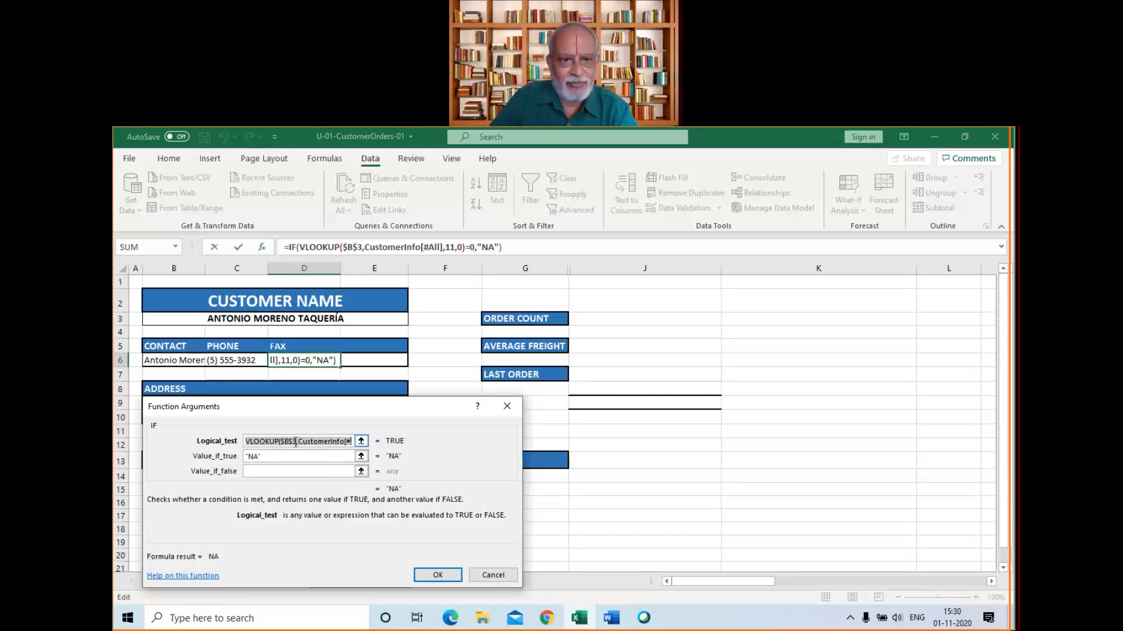
{"action": "key", "text": "shift+Right"}
{"action": "key", "text": "shift+Right"}
{"action": "key", "text": "shift+Right"}
{"action": "key", "text": "shift+Right"}
{"action": "key", "text": "shift+Right"}
{"action": "key", "text": "shift+Right"}
{"action": "key", "text": "shift+Right"}
{"action": "key", "text": "shift+Right"}
{"action": "key", "text": "shift+Right"}
{"action": "key", "text": "shift+Right"}
{"action": "key", "text": "shift+Right"}
{"action": "key", "text": "shift+Right"}
{"action": "key", "text": "shift+Right"}
{"action": "key", "text": "shift+Right"}
{"action": "key", "text": "shift+Right"}
{"action": "key", "text": "shift+Right"}
{"action": "key", "text": "shift+Right"}
{"action": "key", "text": "shift+Right"}
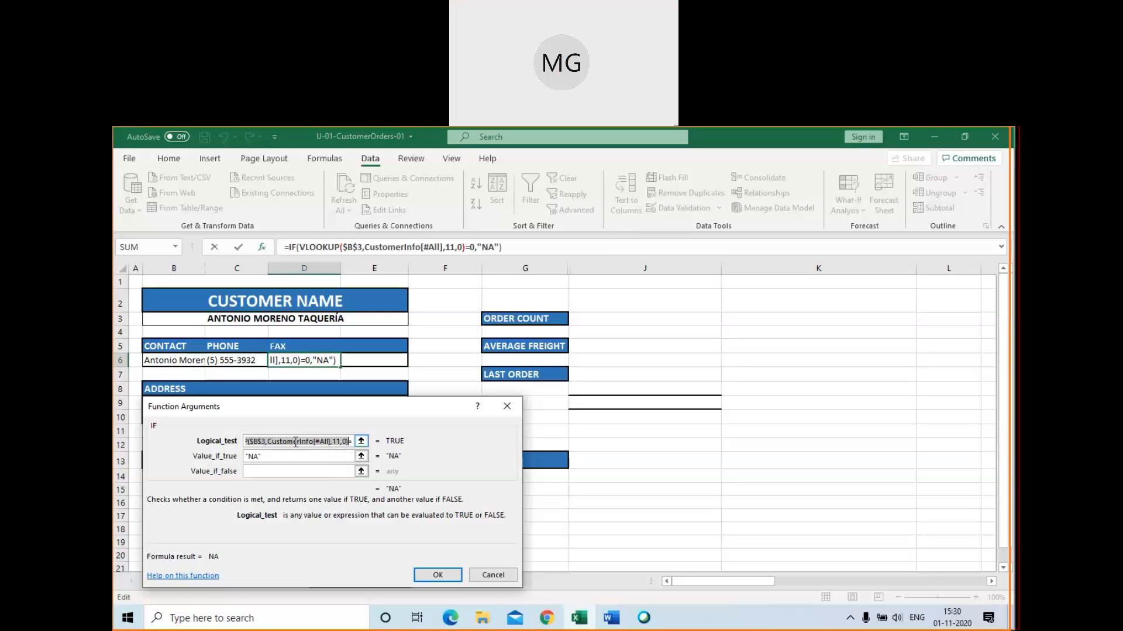
{"action": "key", "text": "shift+Right"}
{"action": "key", "text": "shift+Right"}
{"action": "key", "text": "shift+Left"}
{"action": "key", "text": "shift+Left"}
{"action": "key", "text": "ctrl+c"}
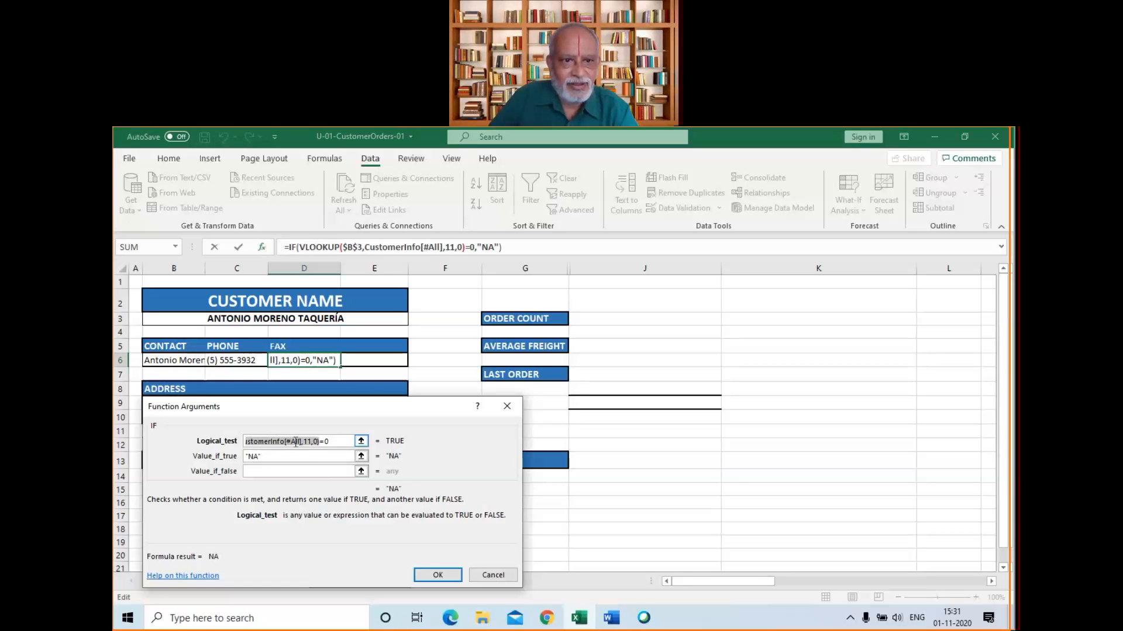
{"action": "left_click", "coordinate": [291, 469]}
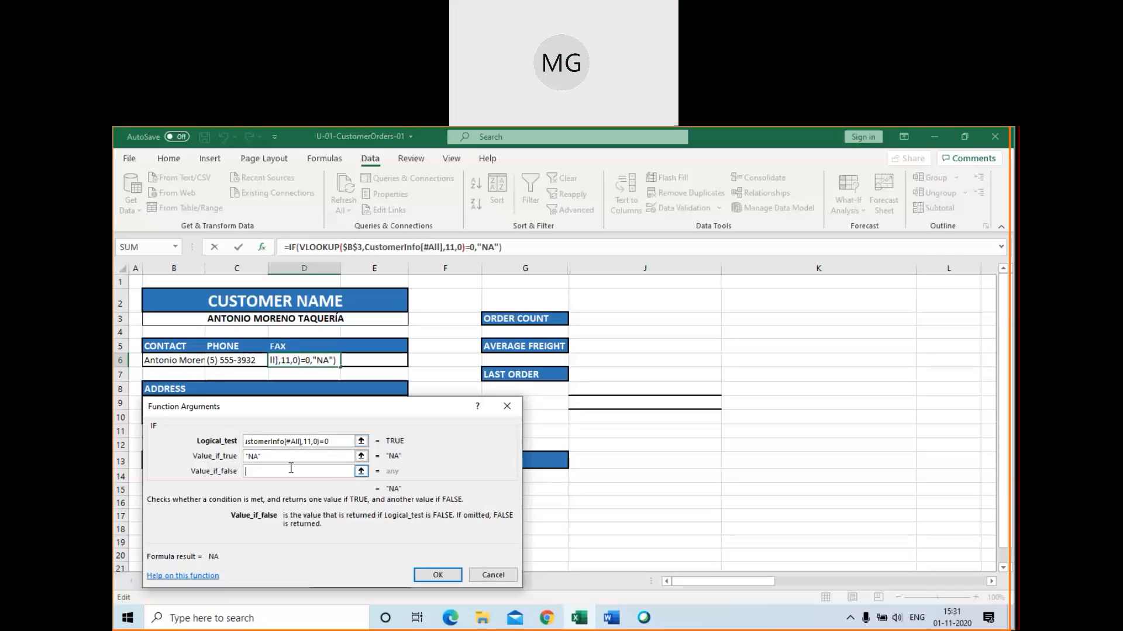
{"action": "key", "text": "ctrl+v"}
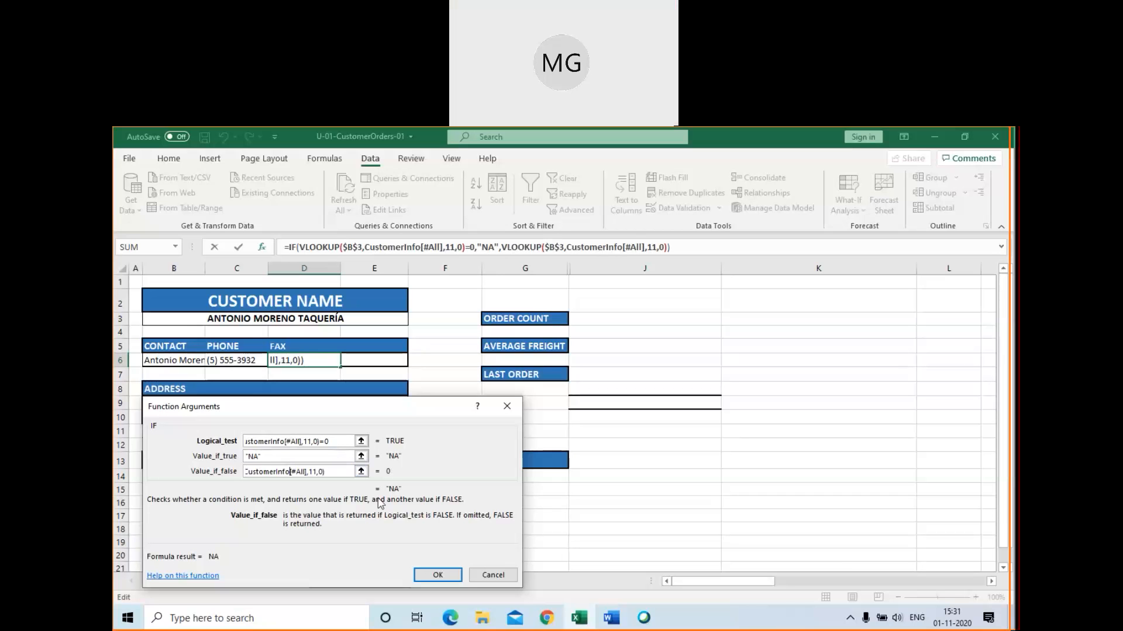
{"action": "left_click", "coordinate": [437, 576]}
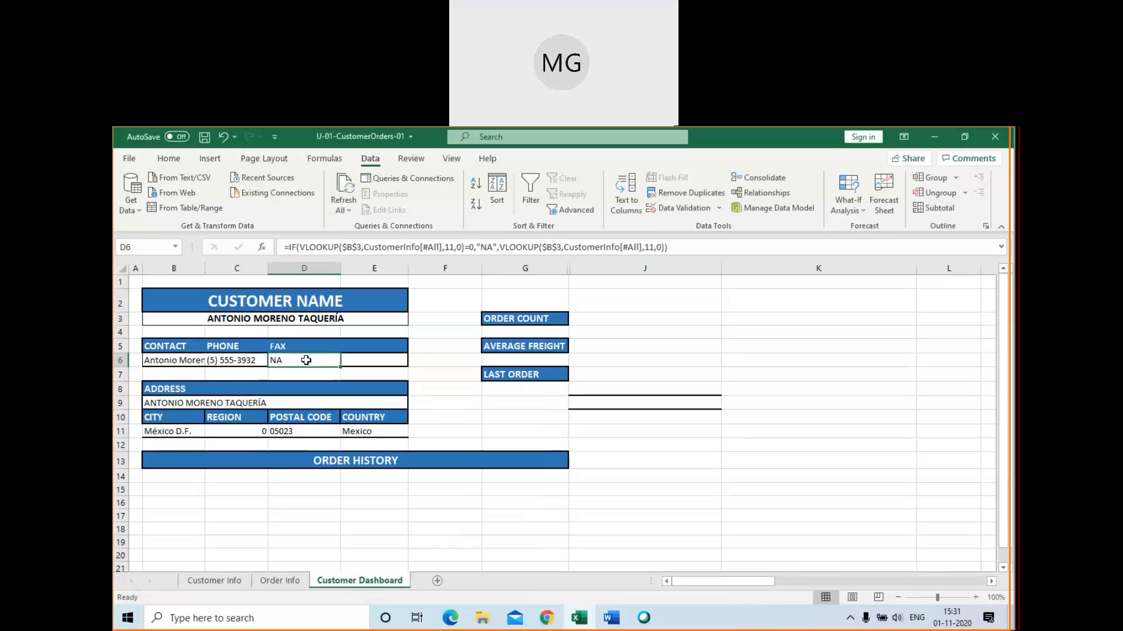
Test the fax formula by selecting Blauer See Delikatessen, Bólido Comidas Preparadas and Antonio Moreno Taquería in turn as the customer in B3
{"action": "left_click", "coordinate": [342, 320]}
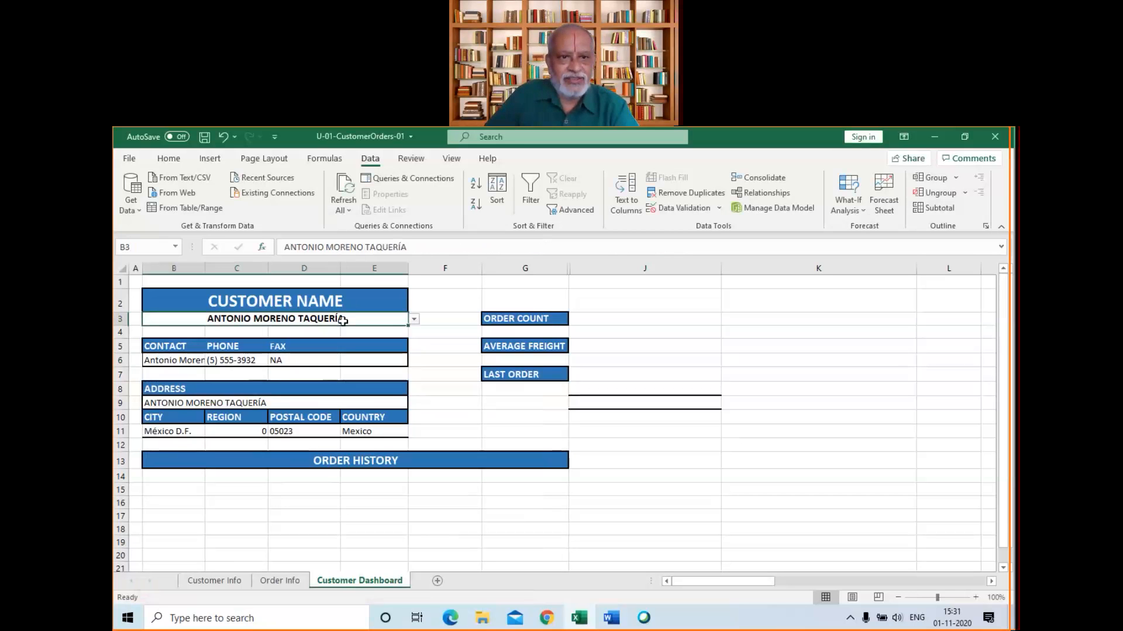
{"action": "left_click", "coordinate": [414, 319]}
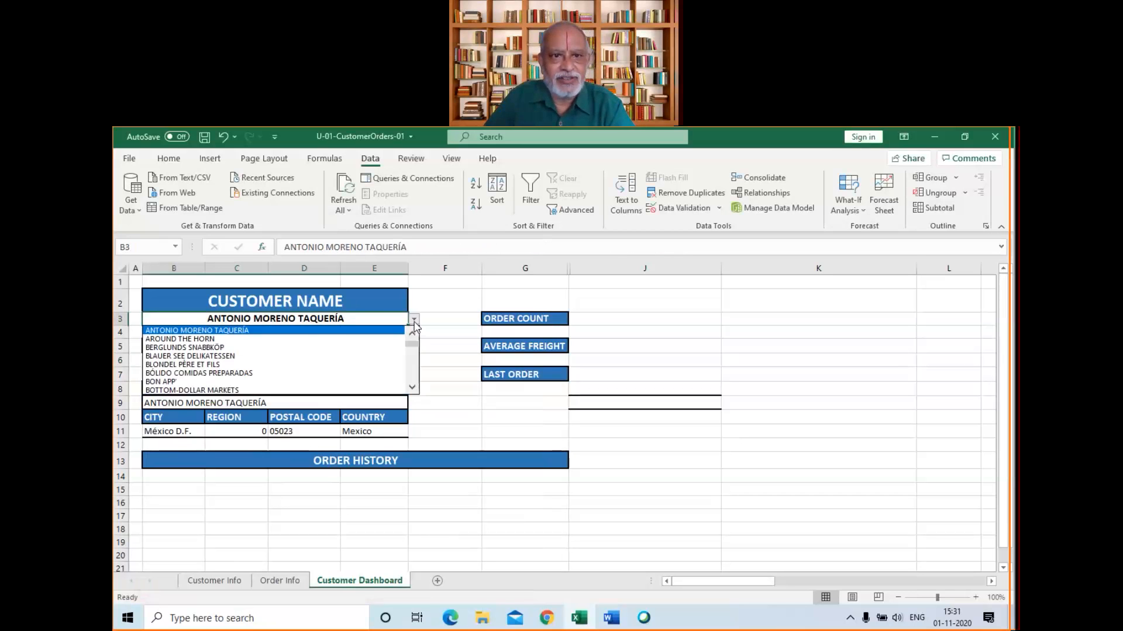
{"action": "left_click", "coordinate": [375, 357]}
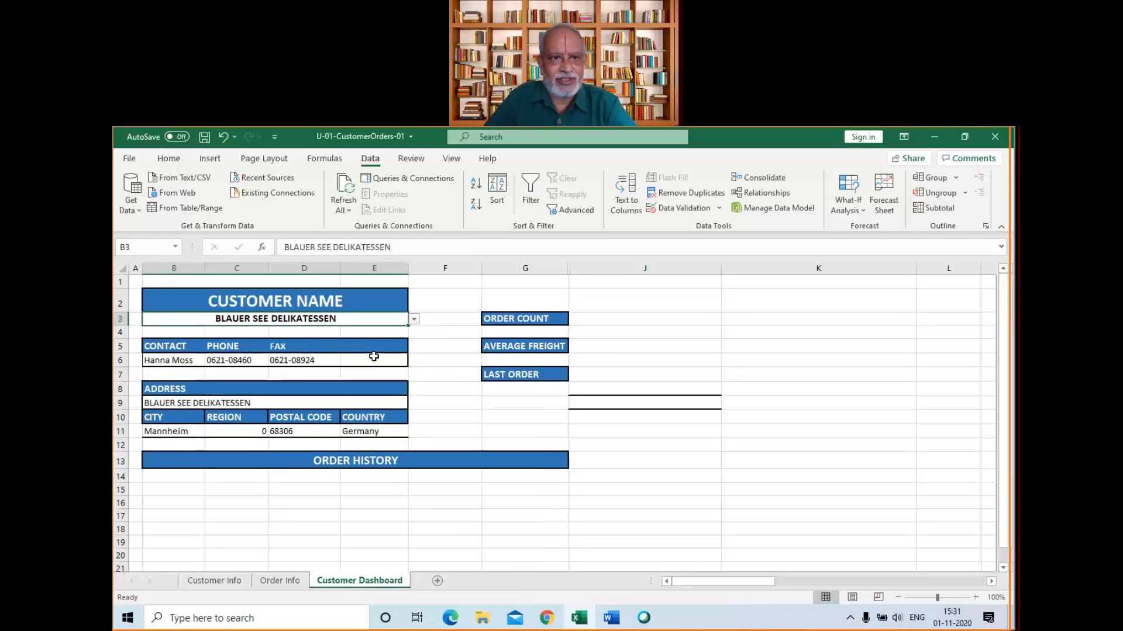
{"action": "left_click", "coordinate": [415, 320]}
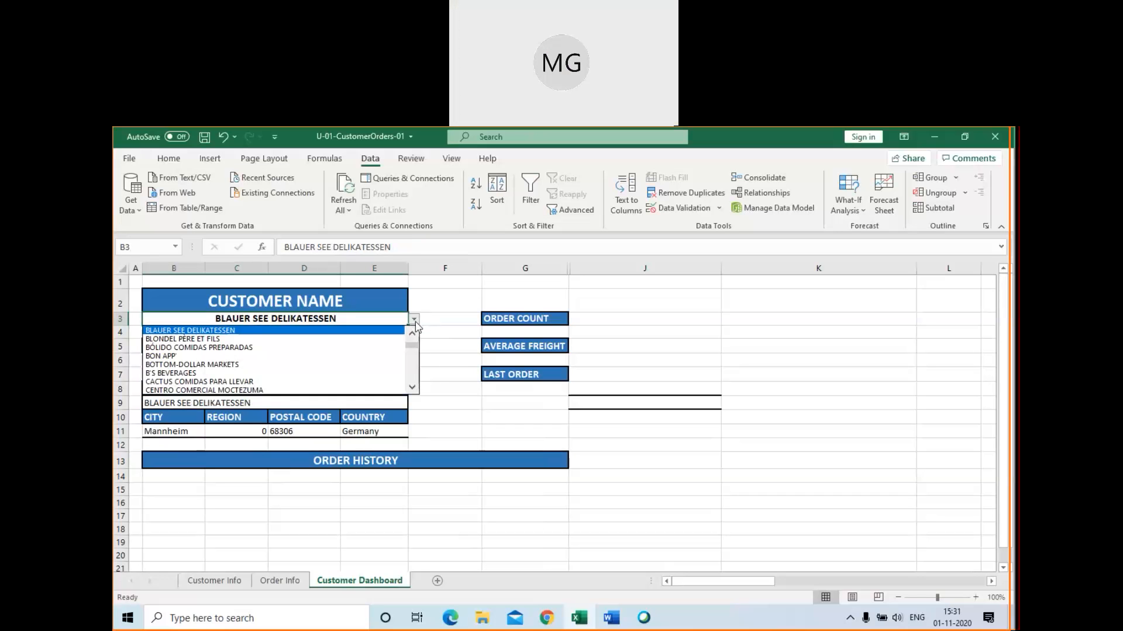
{"action": "left_click", "coordinate": [385, 348]}
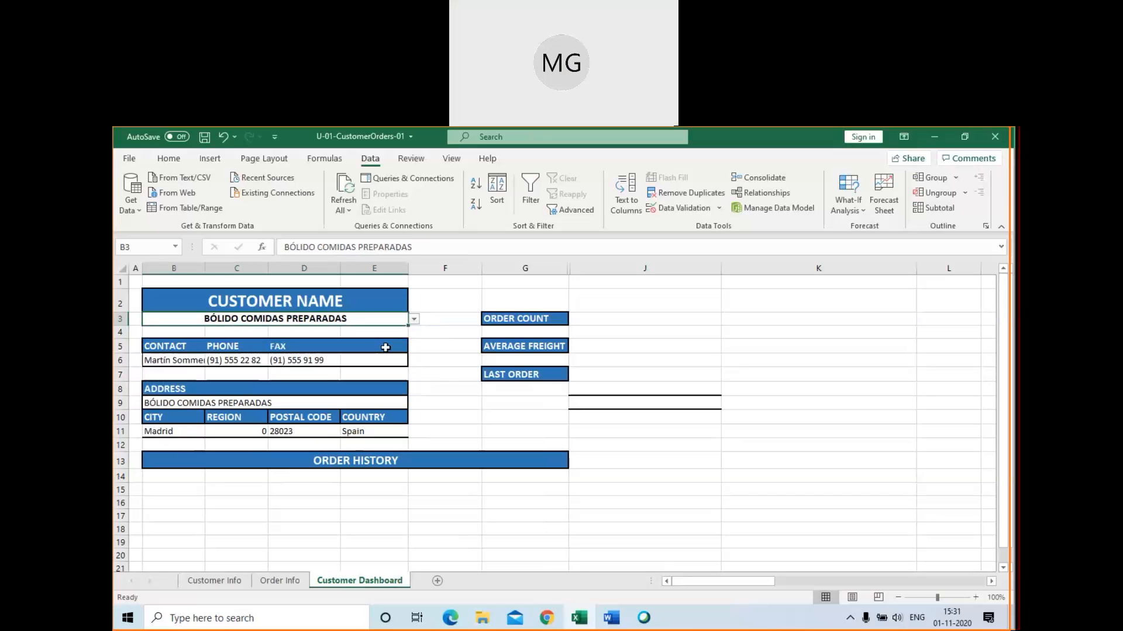
{"action": "left_click", "coordinate": [414, 320]}
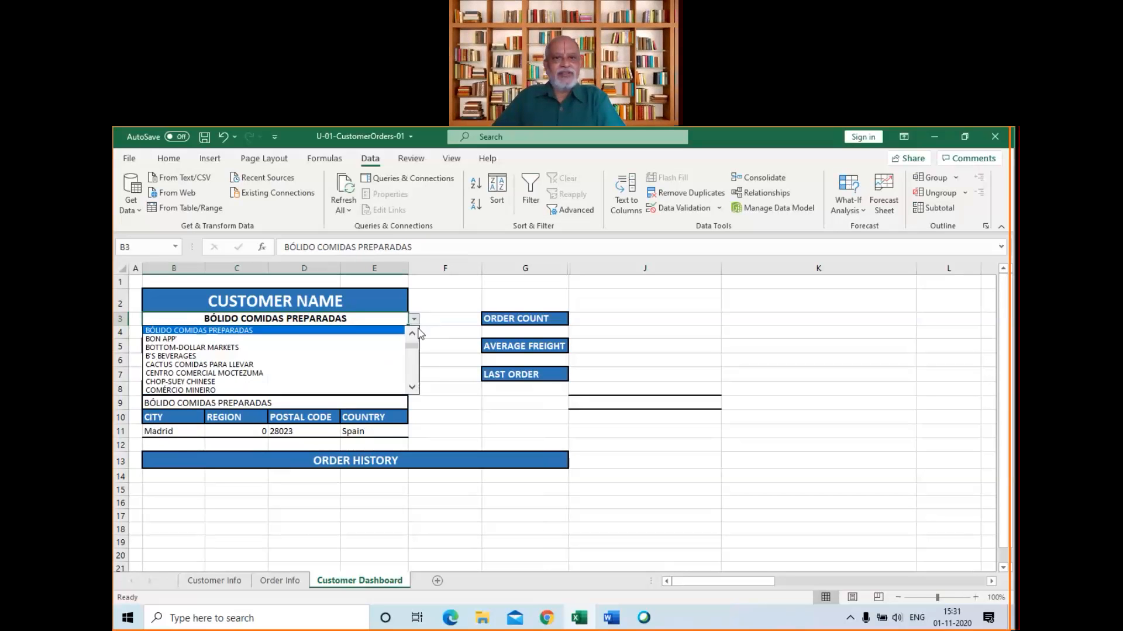
{"action": "left_click", "coordinate": [413, 333]}
{"action": "left_click", "coordinate": [412, 334]}
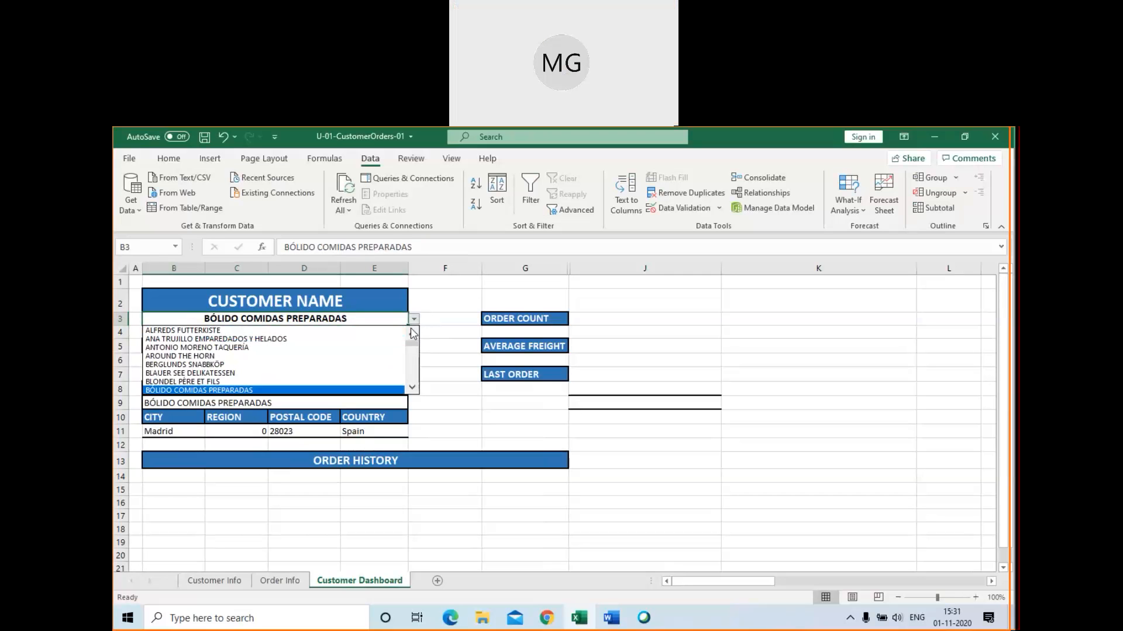
{"action": "left_click", "coordinate": [253, 348]}
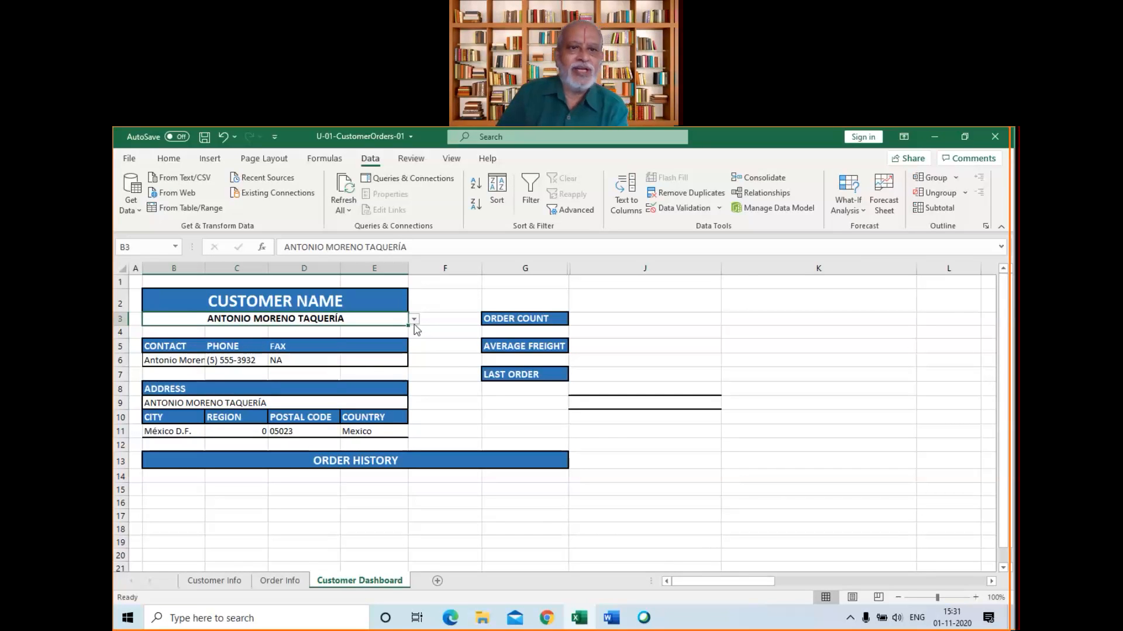
{"action": "left_click", "coordinate": [414, 320]}
{"action": "left_click", "coordinate": [414, 320]}
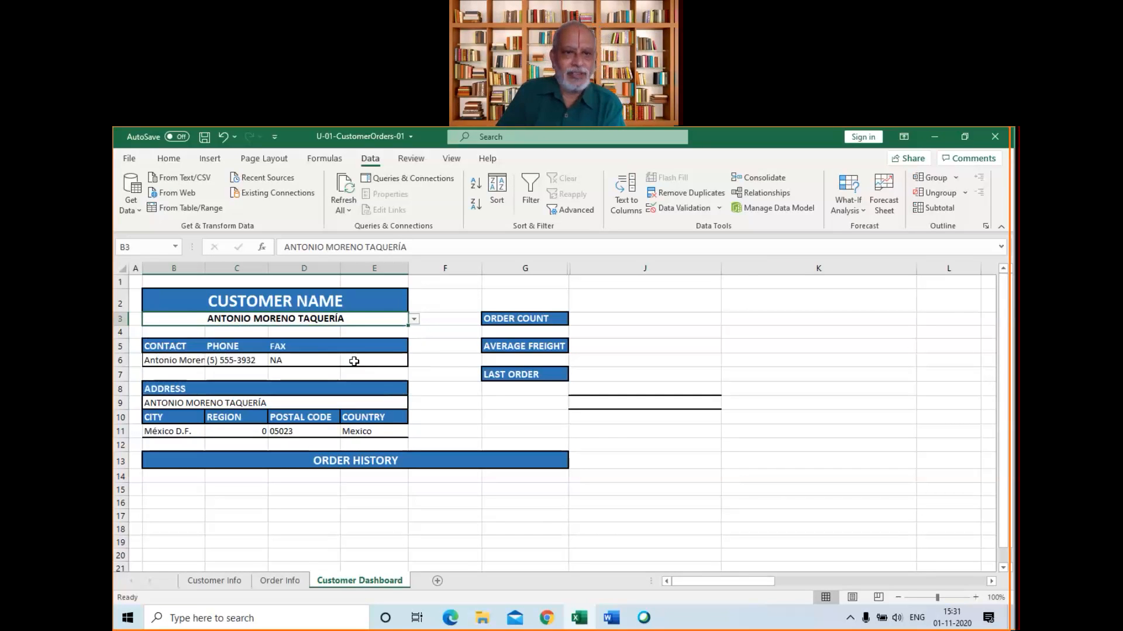
Examine the logical test, value if true and value if false of the IF function in fax cell D6
{"action": "left_click", "coordinate": [321, 362]}
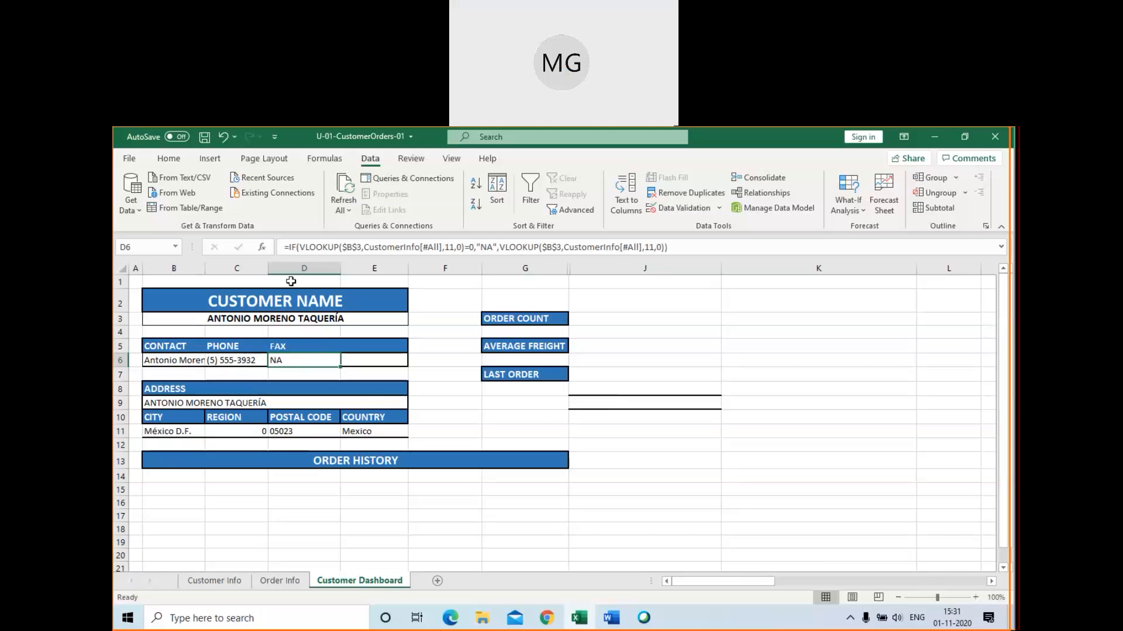
{"action": "left_click", "coordinate": [262, 248]}
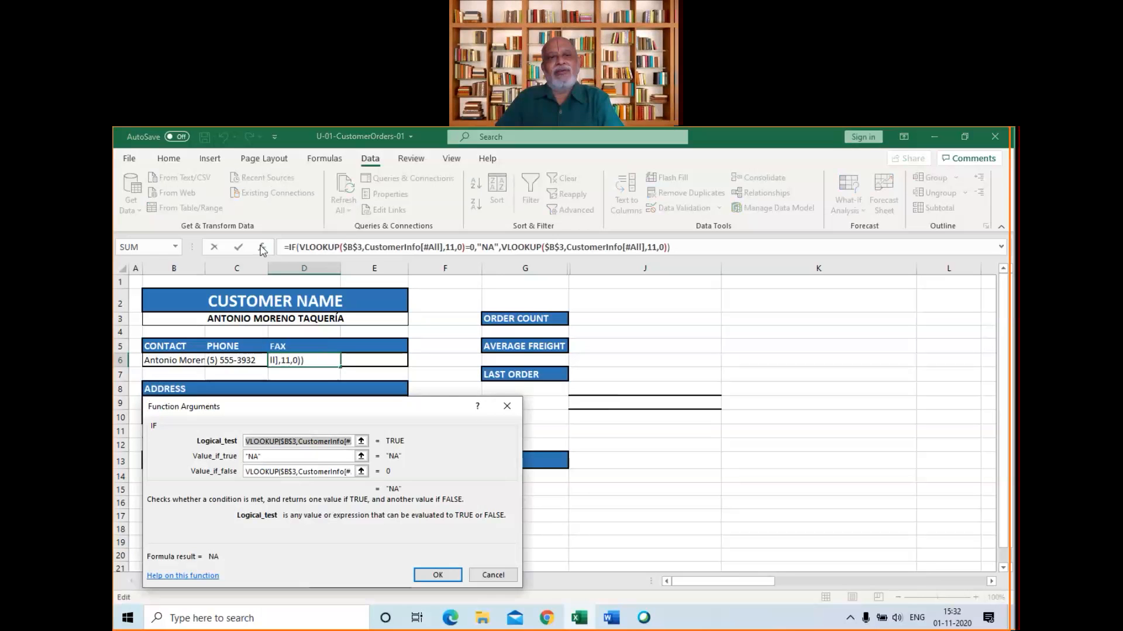
{"action": "left_click", "coordinate": [302, 442]}
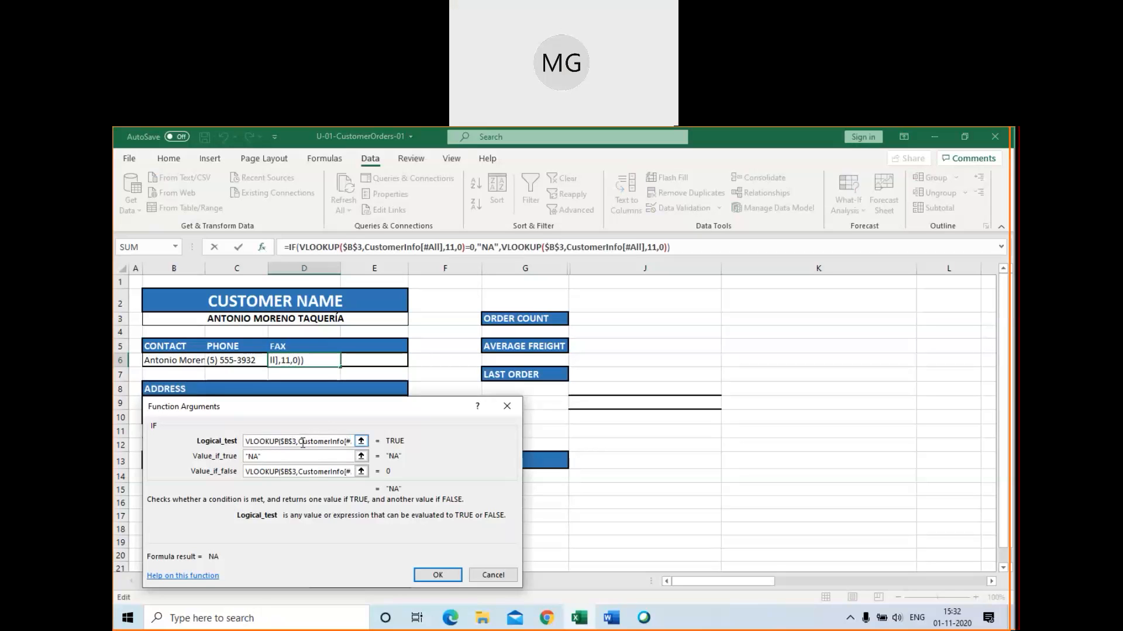
{"action": "key", "text": "End"}
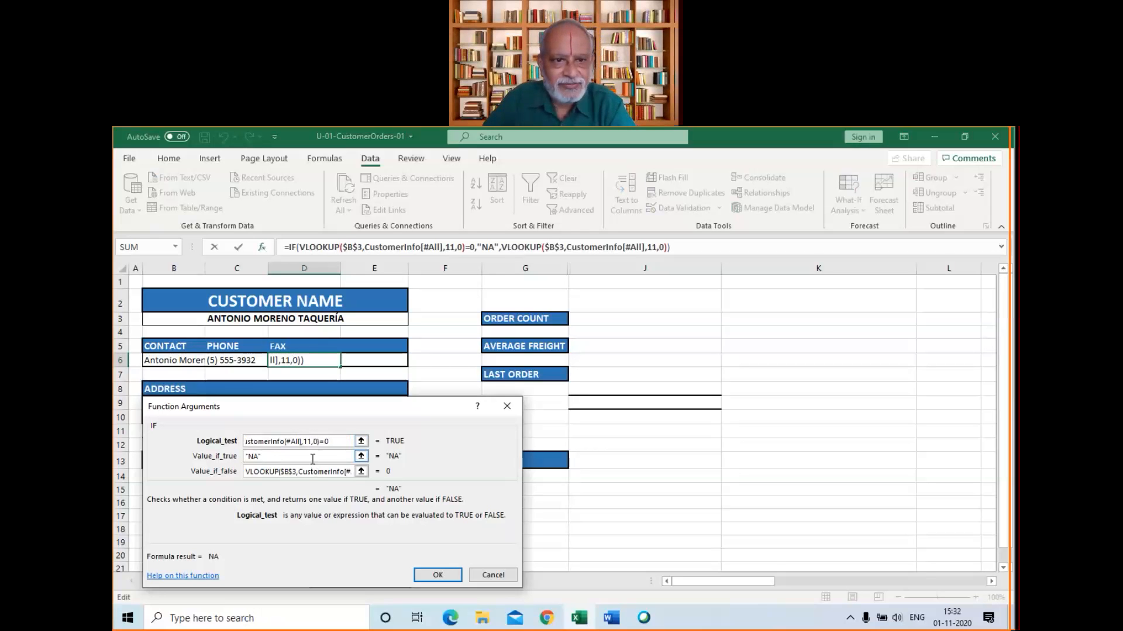
{"action": "left_click", "coordinate": [313, 457]}
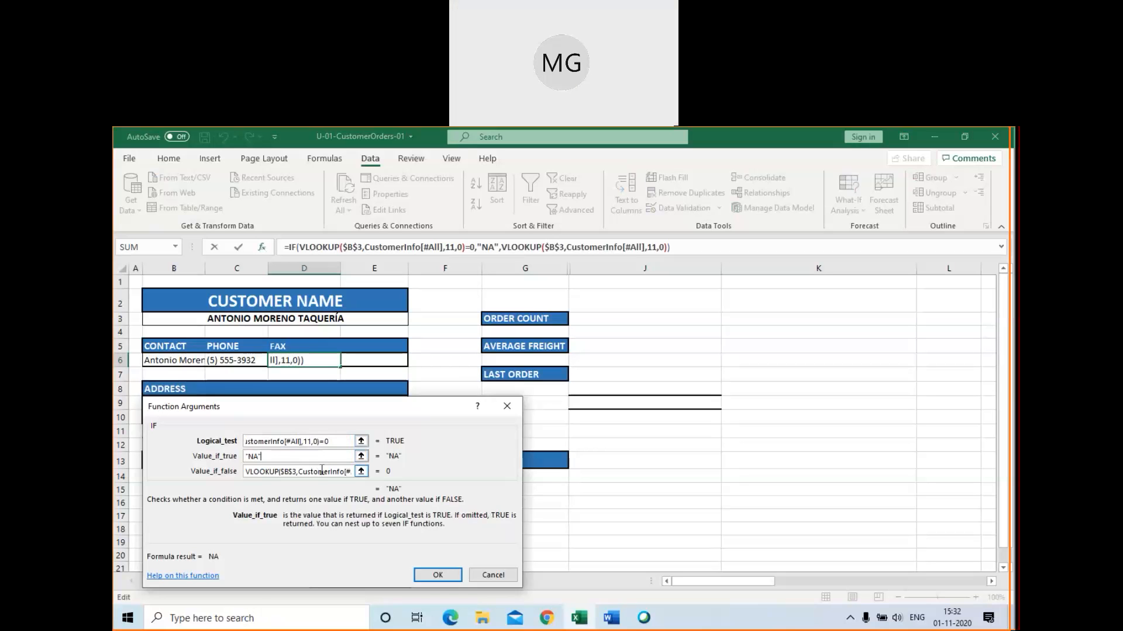
{"action": "left_click", "coordinate": [321, 471]}
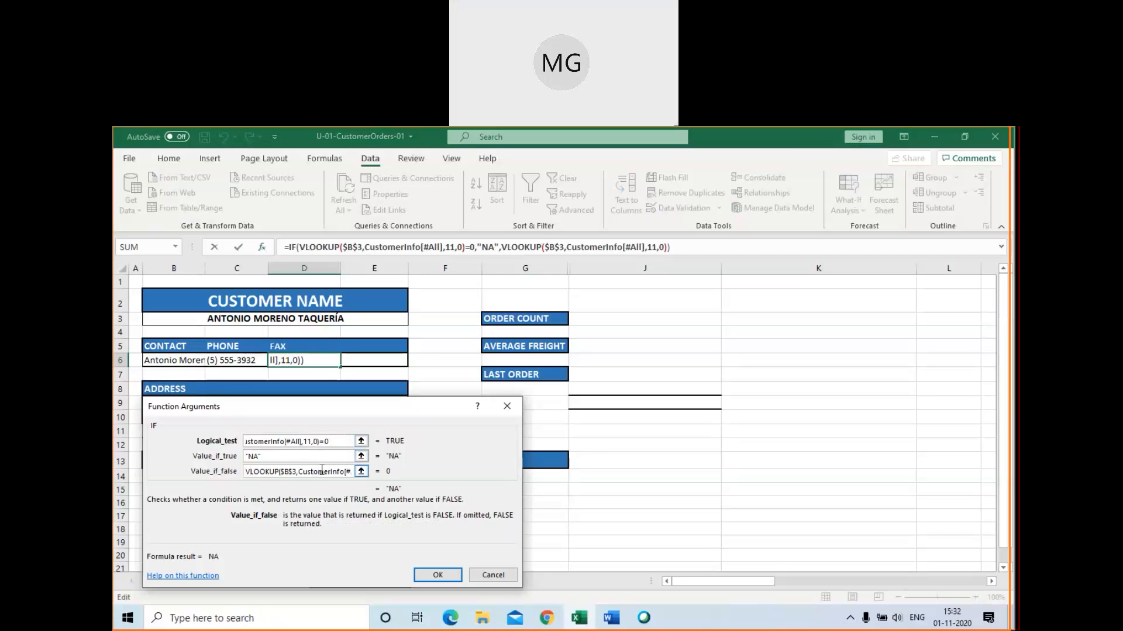
Compare the VLOOKUP in D6's logical test with the one in the value if false, and close the function arguments
{"action": "left_click", "coordinate": [299, 441]}
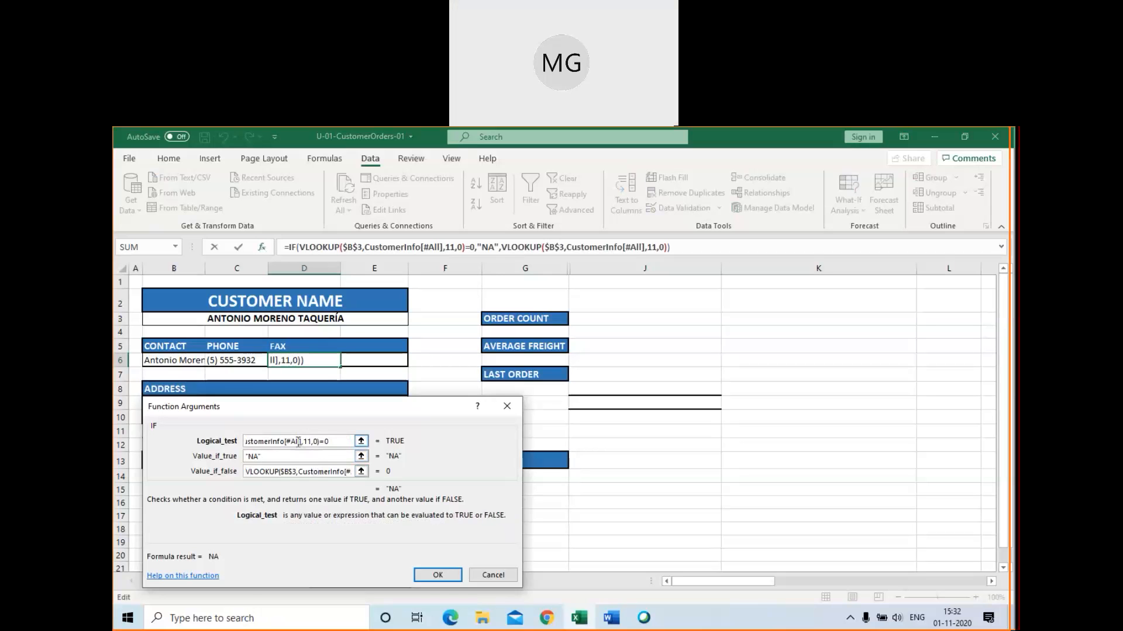
{"action": "key", "text": "Home"}
{"action": "key", "text": "End"}
{"action": "left_click", "coordinate": [302, 457]}
{"action": "left_click", "coordinate": [310, 470]}
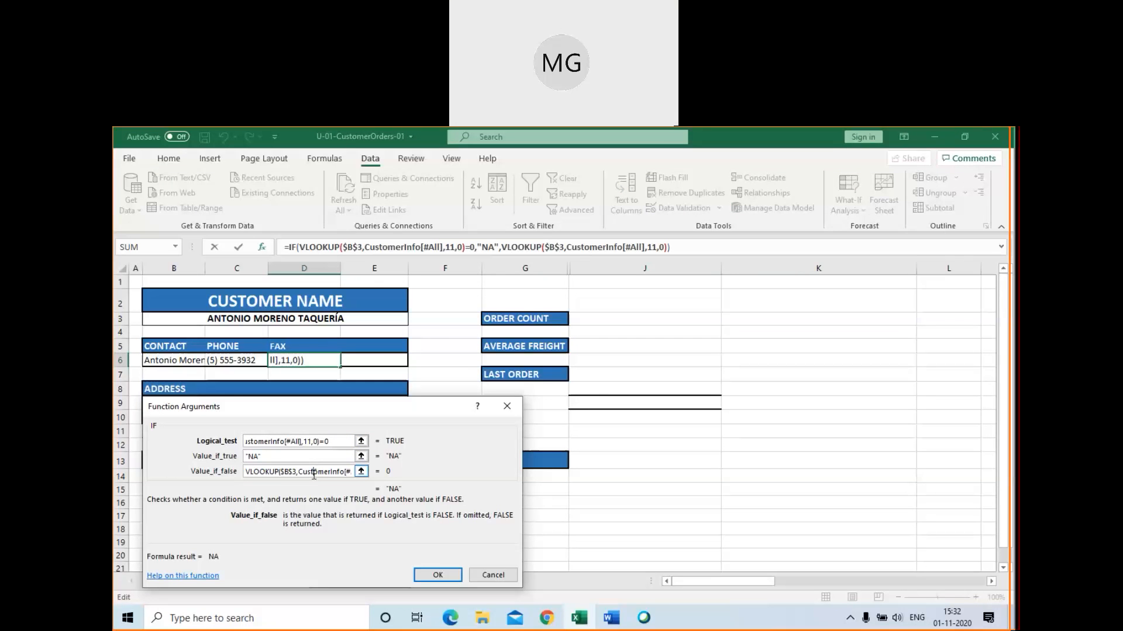
{"action": "key", "text": "End"}
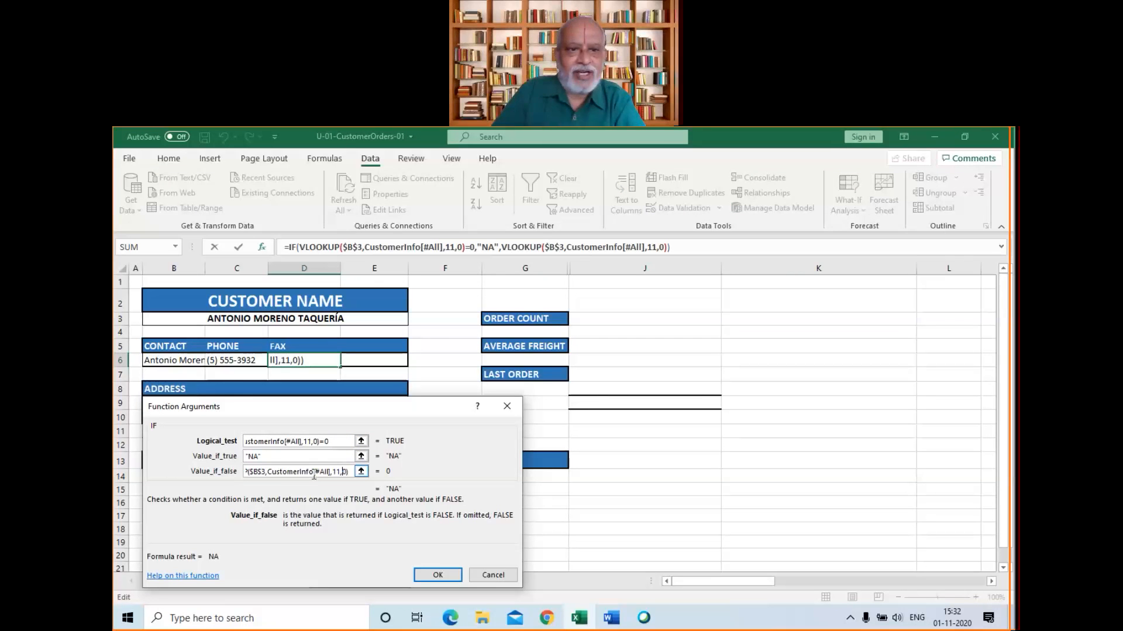
{"action": "key", "text": "Left"}
{"action": "key", "text": "Left"}
{"action": "key", "text": "Left"}
{"action": "key", "text": "Left"}
{"action": "key", "text": "Left"}
{"action": "key", "text": "Left"}
{"action": "key", "text": "Left"}
{"action": "key", "text": "Left"}
{"action": "key", "text": "Left"}
{"action": "key", "text": "Left"}
{"action": "key", "text": "Left"}
{"action": "key", "text": "Left"}
{"action": "key", "text": "Left"}
{"action": "key", "text": "Left"}
{"action": "key", "text": "Left"}
{"action": "key", "text": "Left"}
{"action": "key", "text": "Left"}
{"action": "key", "text": "Left"}
{"action": "key", "text": "Left"}
{"action": "key", "text": "Left"}
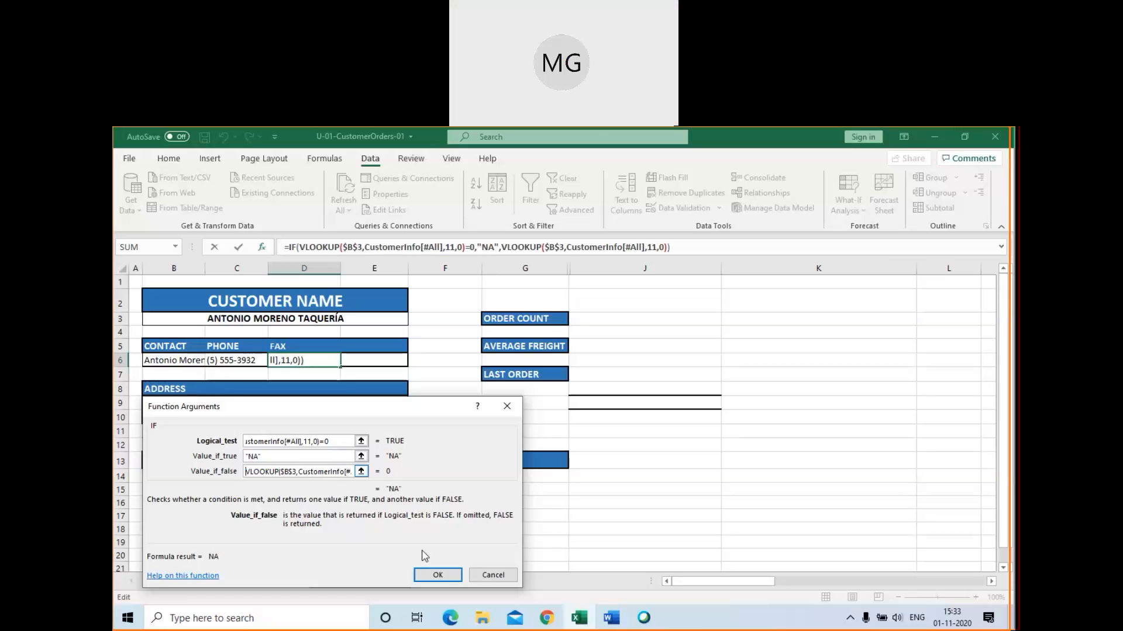
{"action": "left_click", "coordinate": [442, 577]}
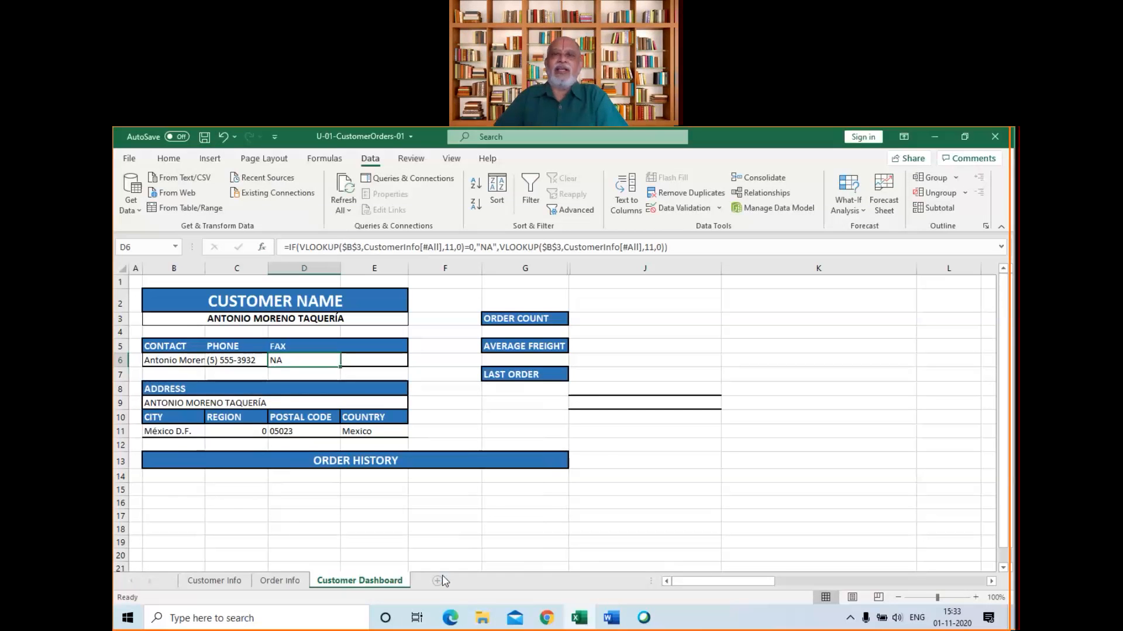
{"action": "left_click", "coordinate": [613, 431]}
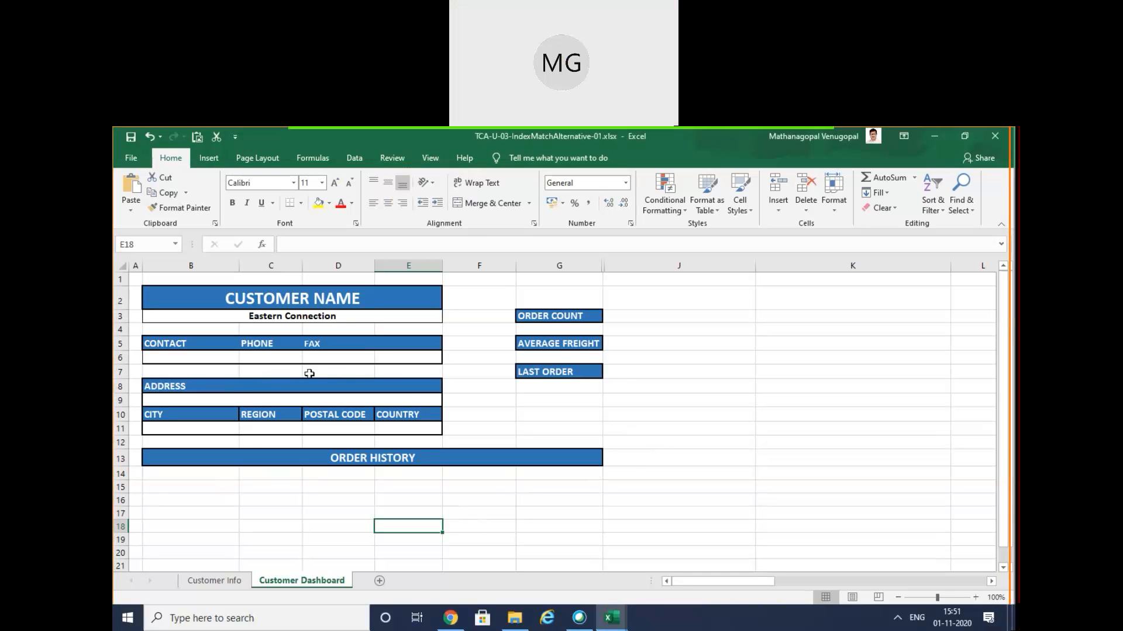
Insert an INDEX function with the array,row_num,column_num argument list in phone cell C6 of the Customer Dashboard
{"action": "left_click", "coordinate": [253, 354]}
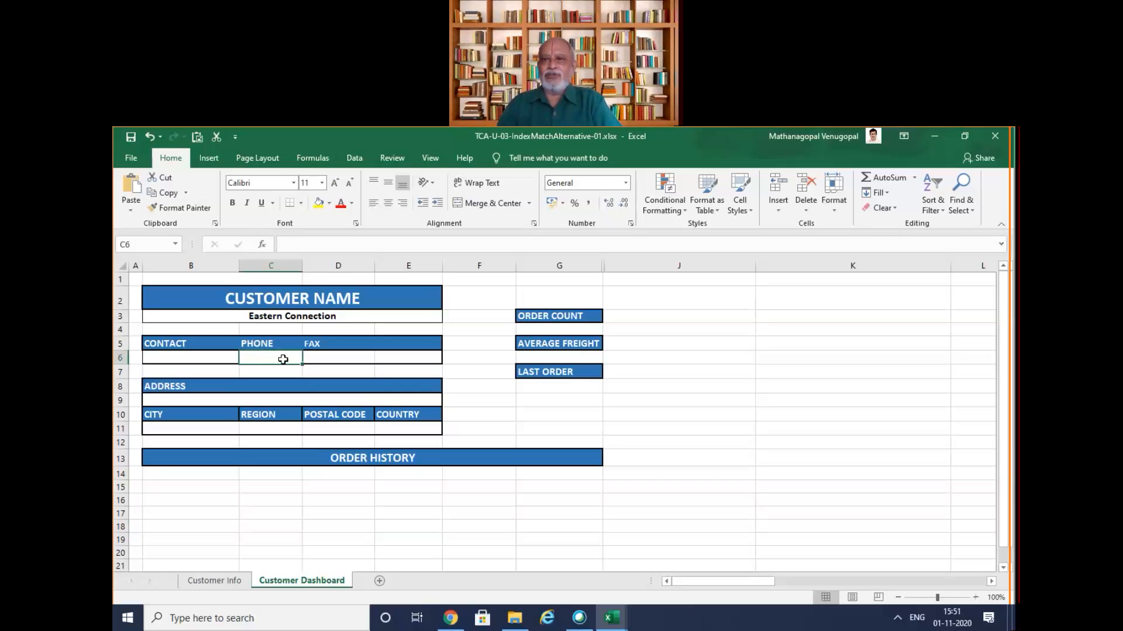
{"action": "type", "text": "+"}
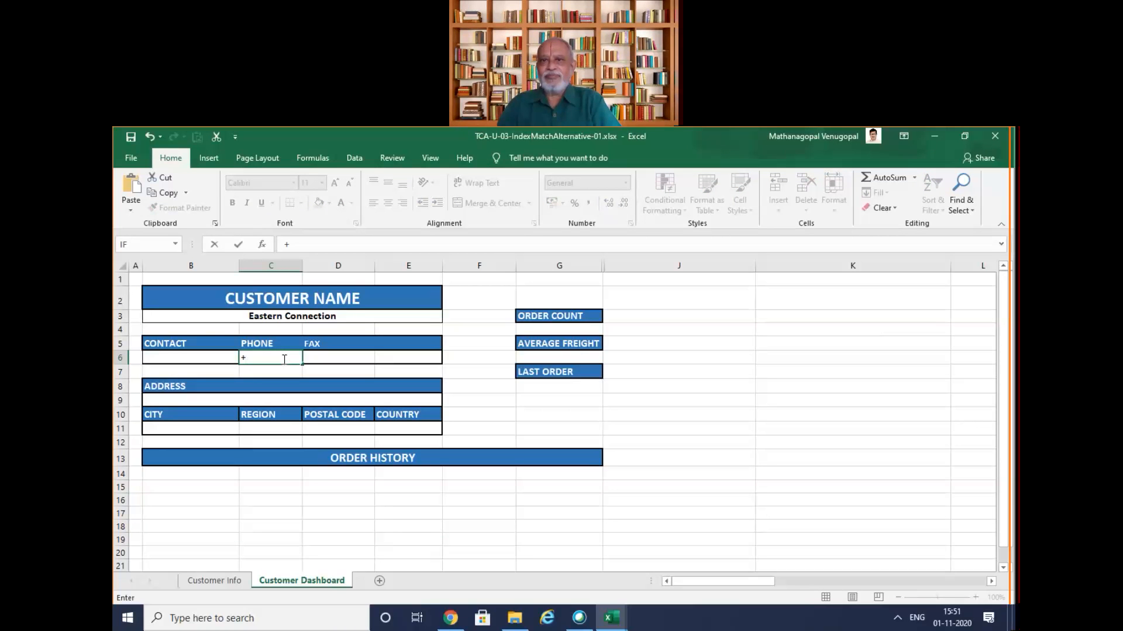
{"action": "type", "text": "i"}
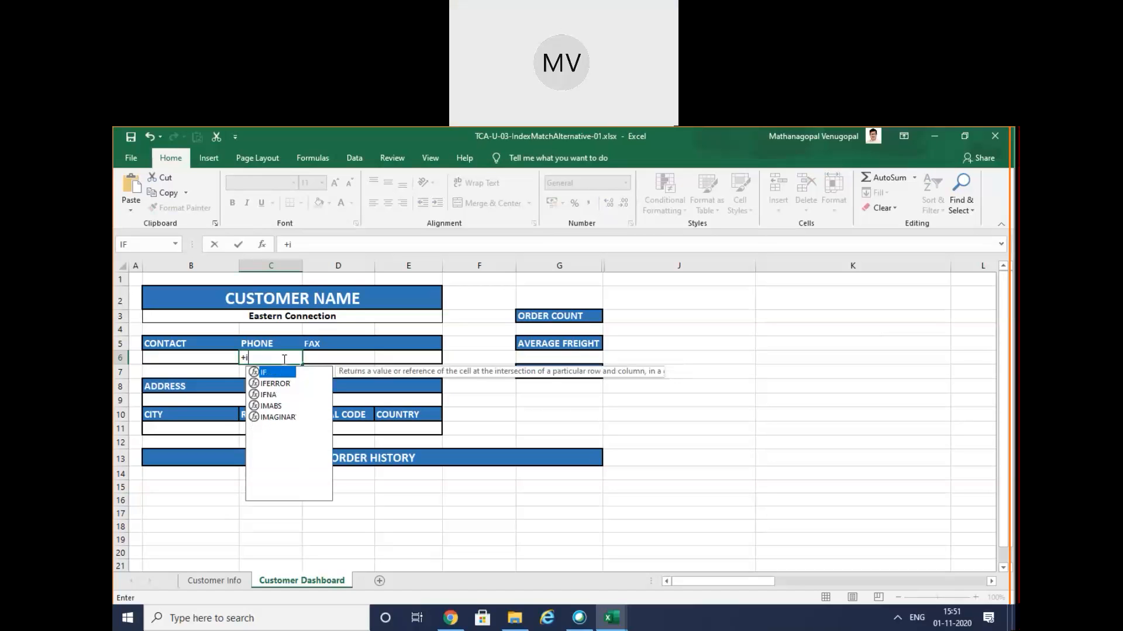
{"action": "key", "text": "BackSpace"}
{"action": "key", "text": "BackSpace"}
{"action": "type", "text": "="}
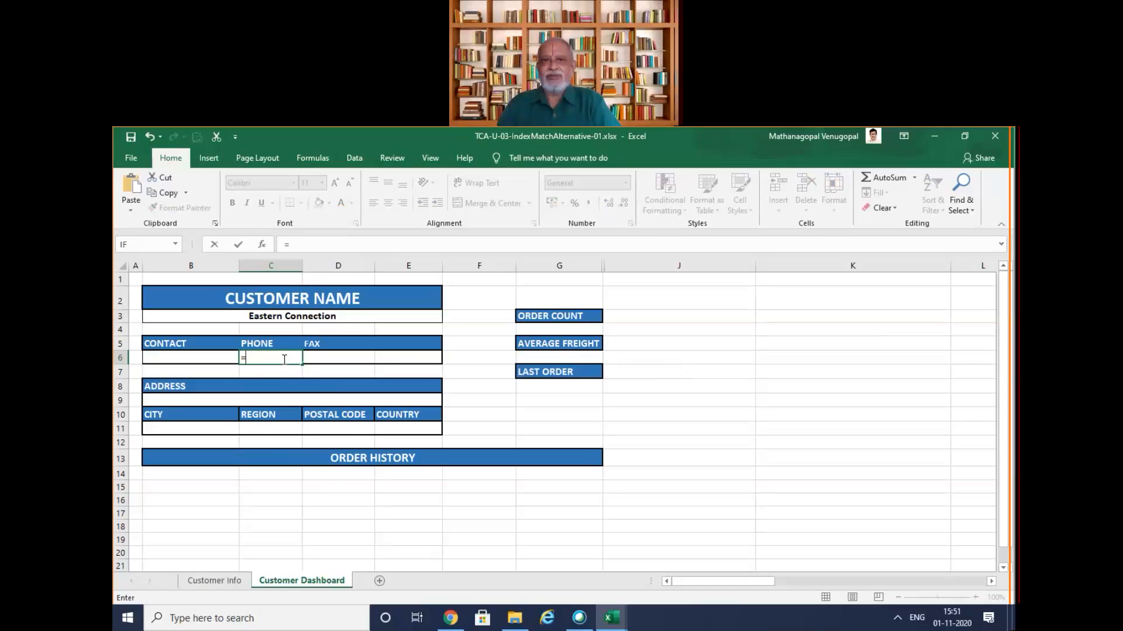
{"action": "type", "text": "inde"}
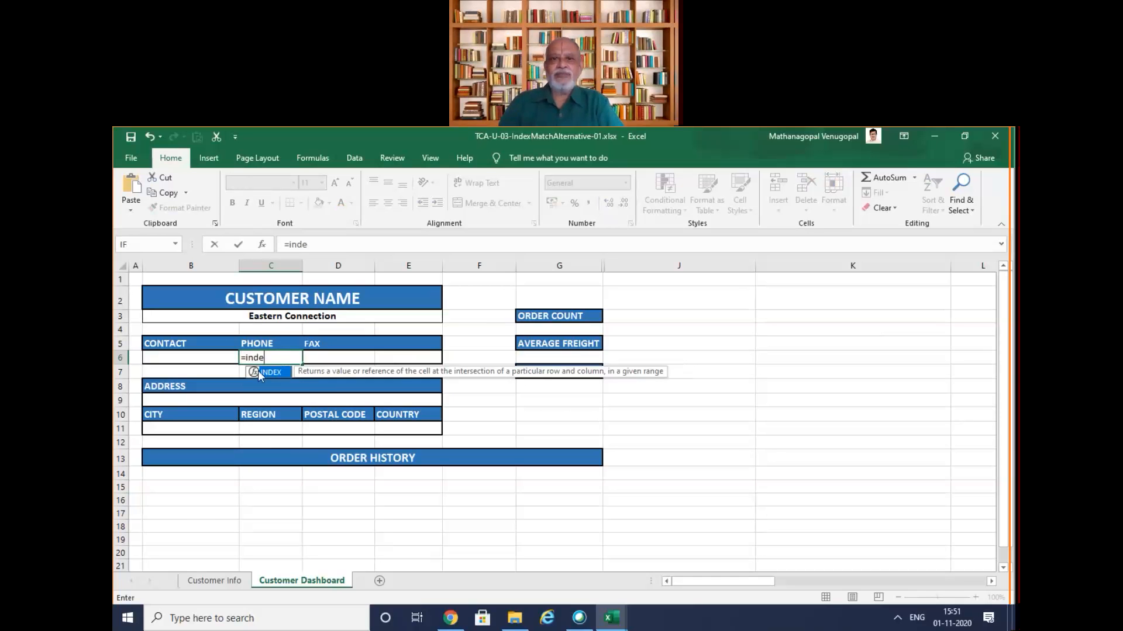
{"action": "left_click", "coordinate": [261, 244]}
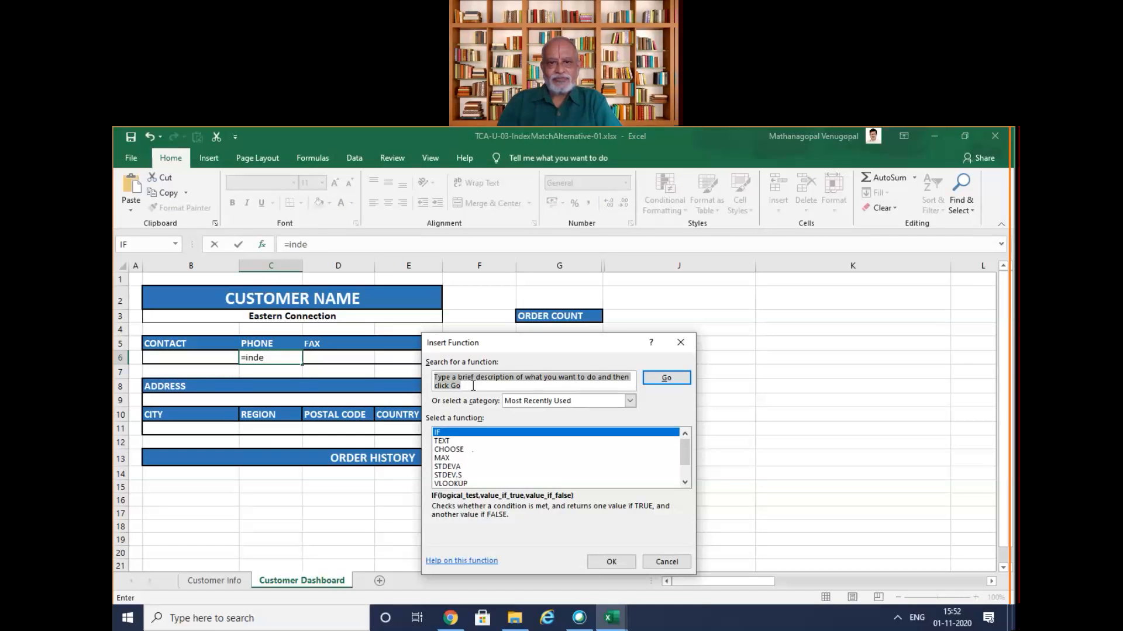
{"action": "type", "text": "ind"}
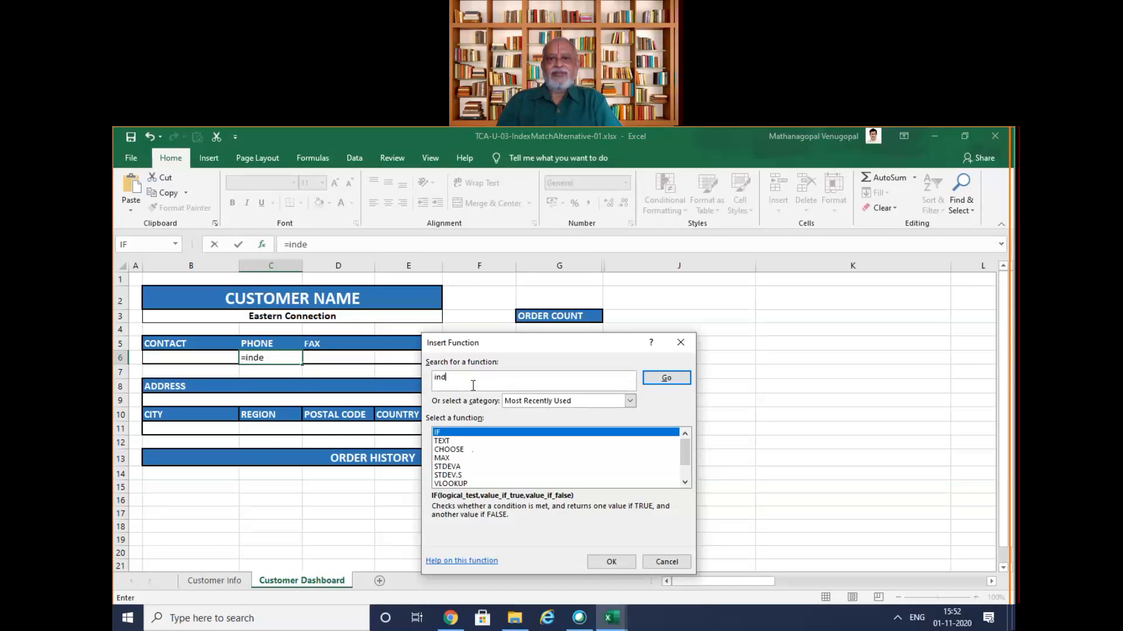
{"action": "type", "text": "ex"}
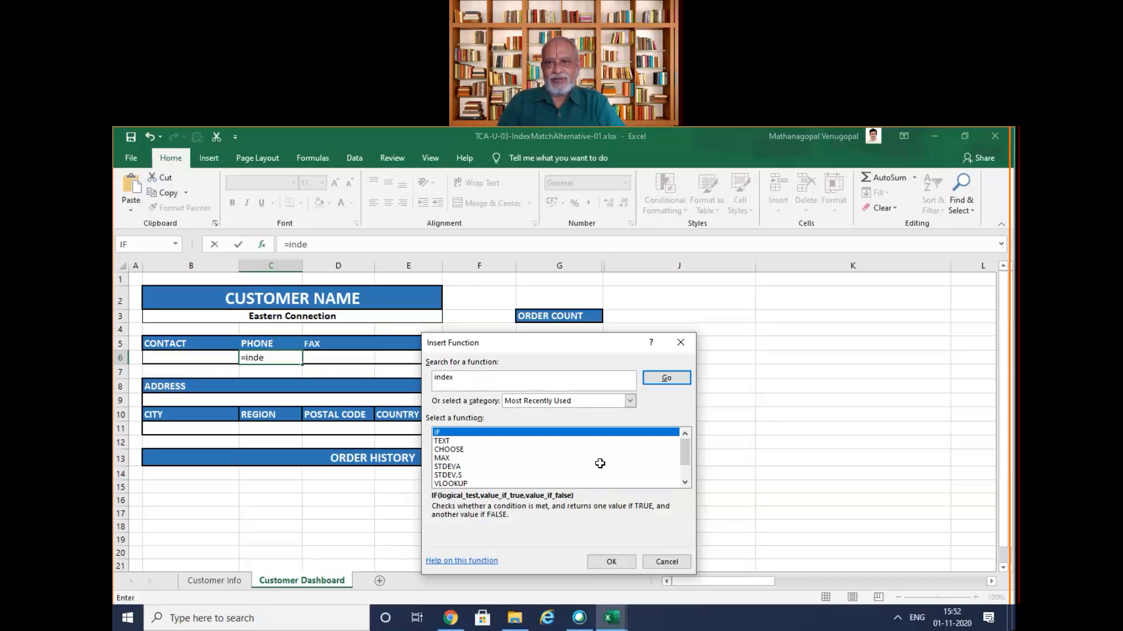
{"action": "left_click", "coordinate": [609, 559]}
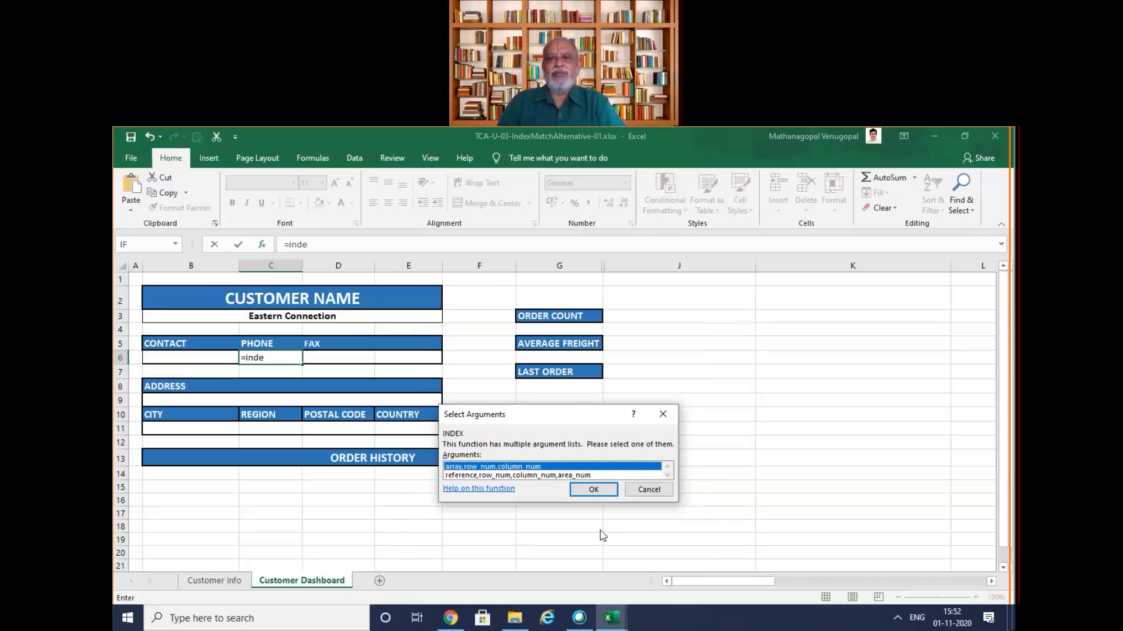
{"action": "left_click", "coordinate": [593, 490]}
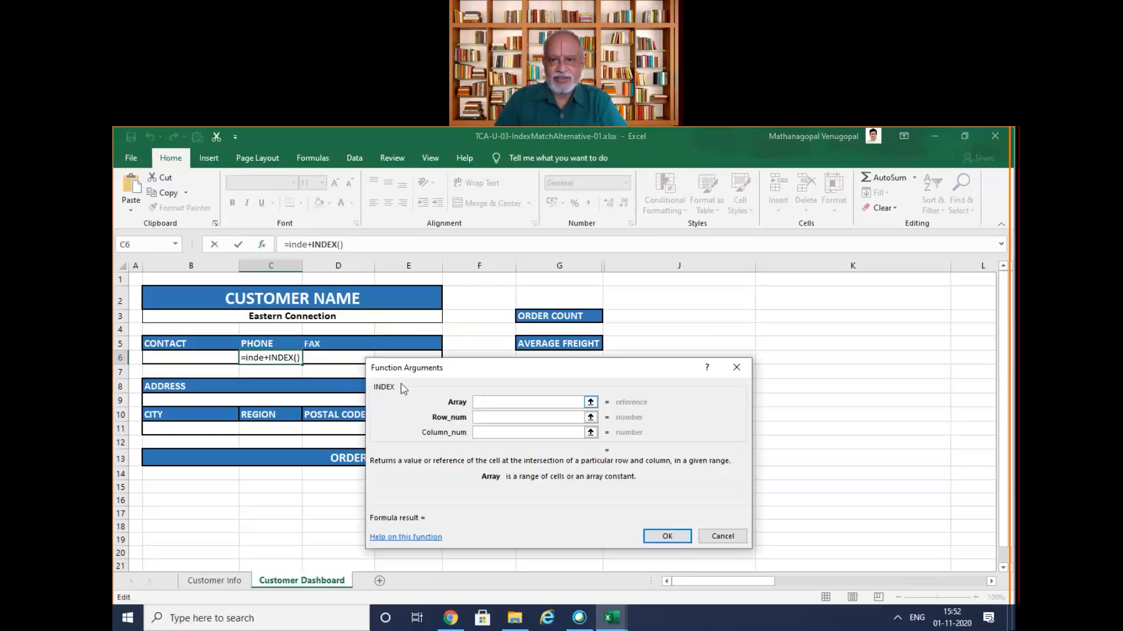
Remove the stray "inde+" from C6's formula and clear the C6 reference from INDEX's Array argument
{"action": "left_click", "coordinate": [277, 357]}
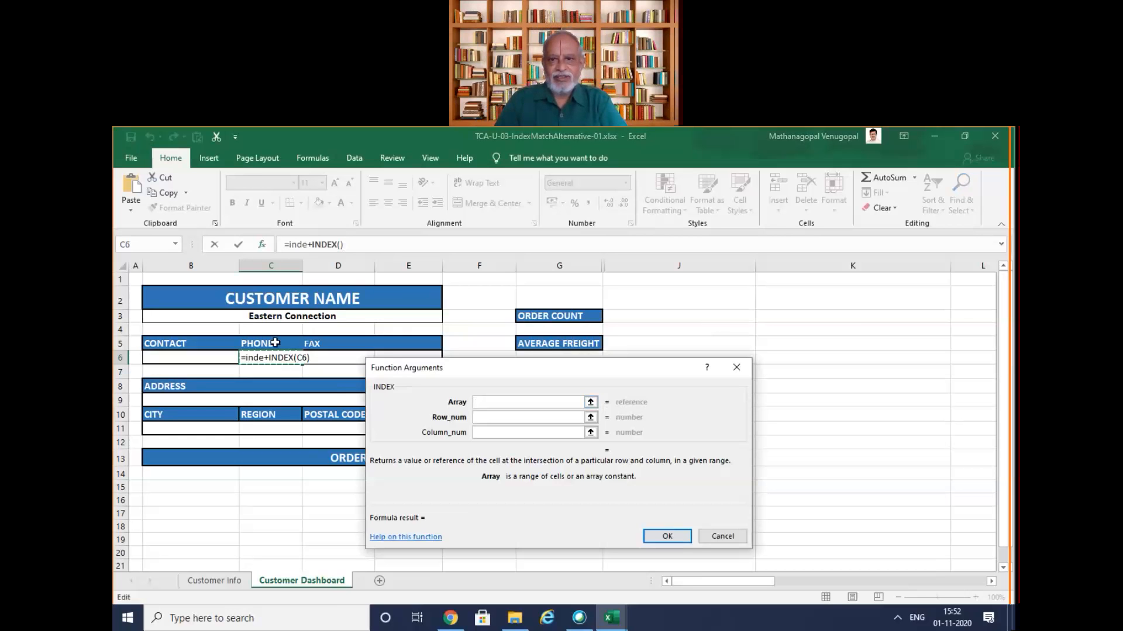
{"action": "left_click", "coordinate": [310, 245]}
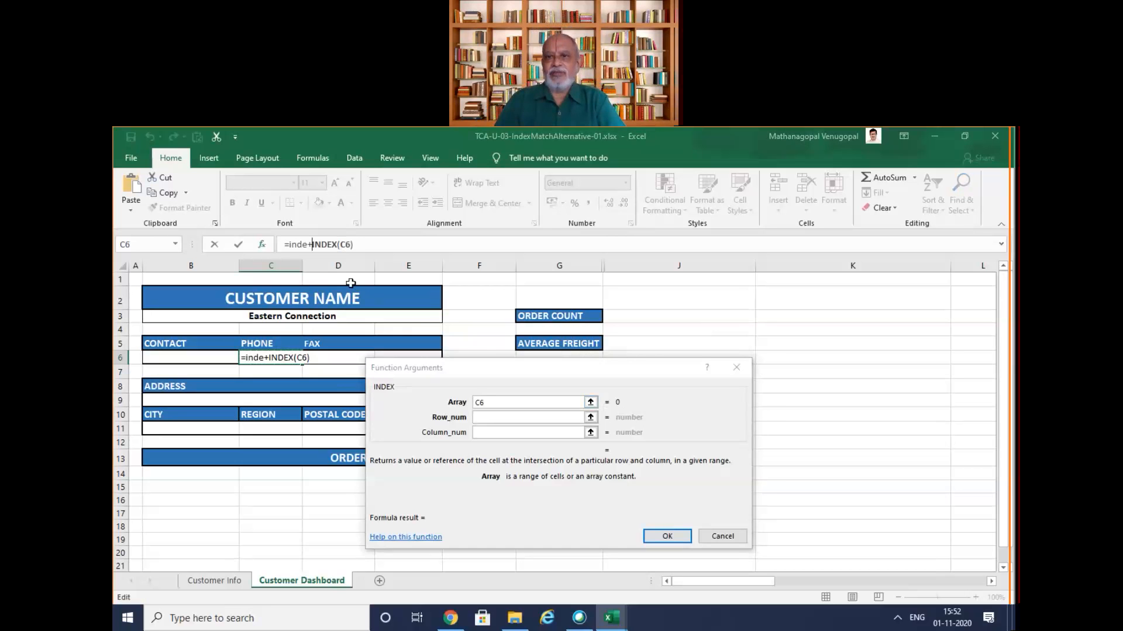
{"action": "key", "text": "BackSpace"}
{"action": "key", "text": "BackSpace"}
{"action": "key", "text": "BackSpace"}
{"action": "key", "text": "BackSpace"}
{"action": "key", "text": "BackSpace"}
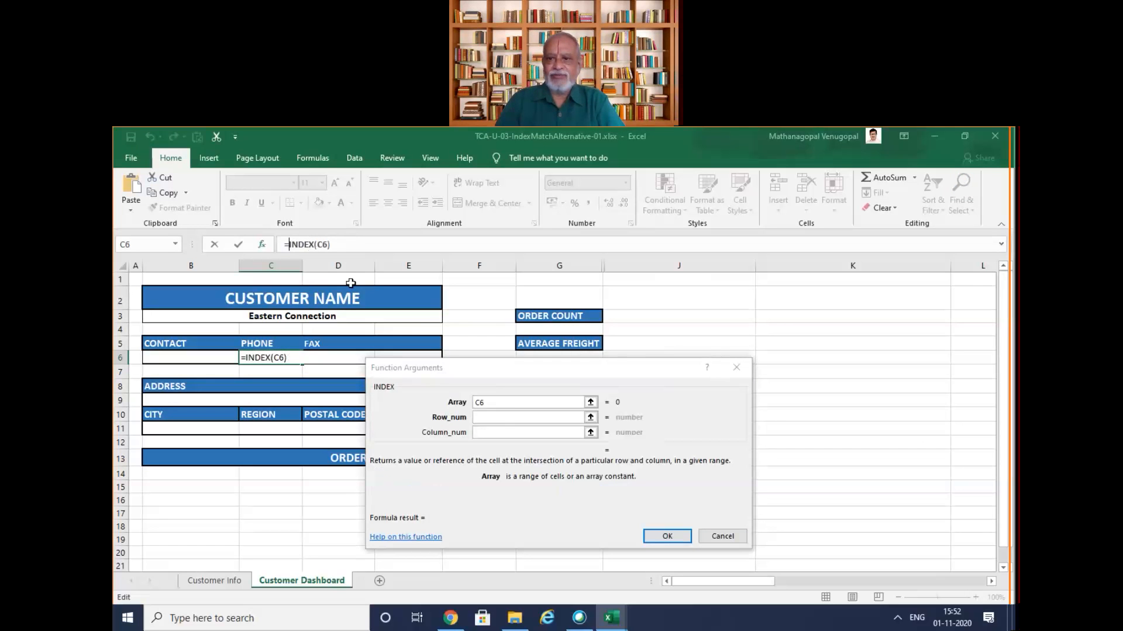
{"action": "left_click", "coordinate": [497, 403]}
{"action": "key", "text": "BackSpace"}
{"action": "key", "text": "BackSpace"}
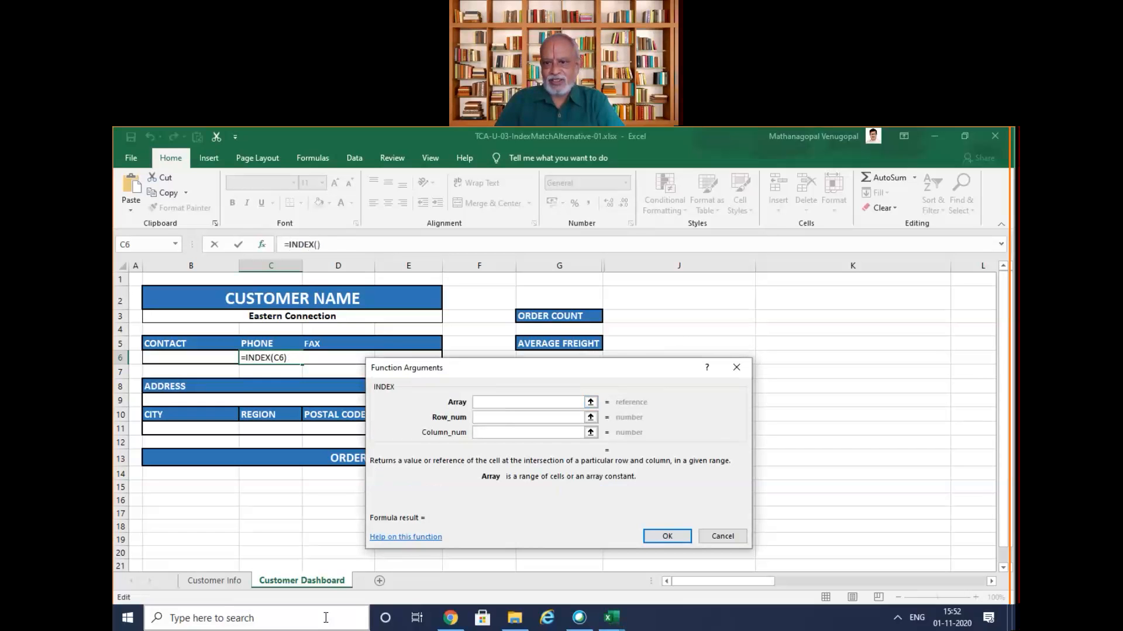
Try referencing the Customer Info sheet in INDEX's Array argument, and clear that reference
{"action": "left_click", "coordinate": [214, 582]}
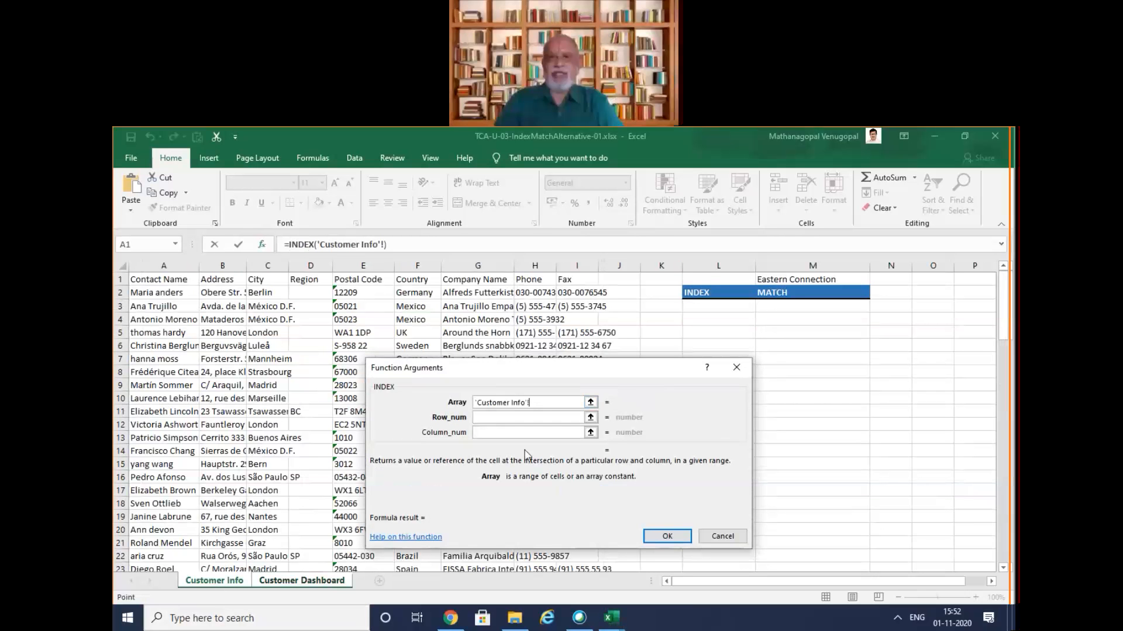
{"action": "key", "text": "ctrl+a"}
{"action": "key", "text": "BackSpace"}
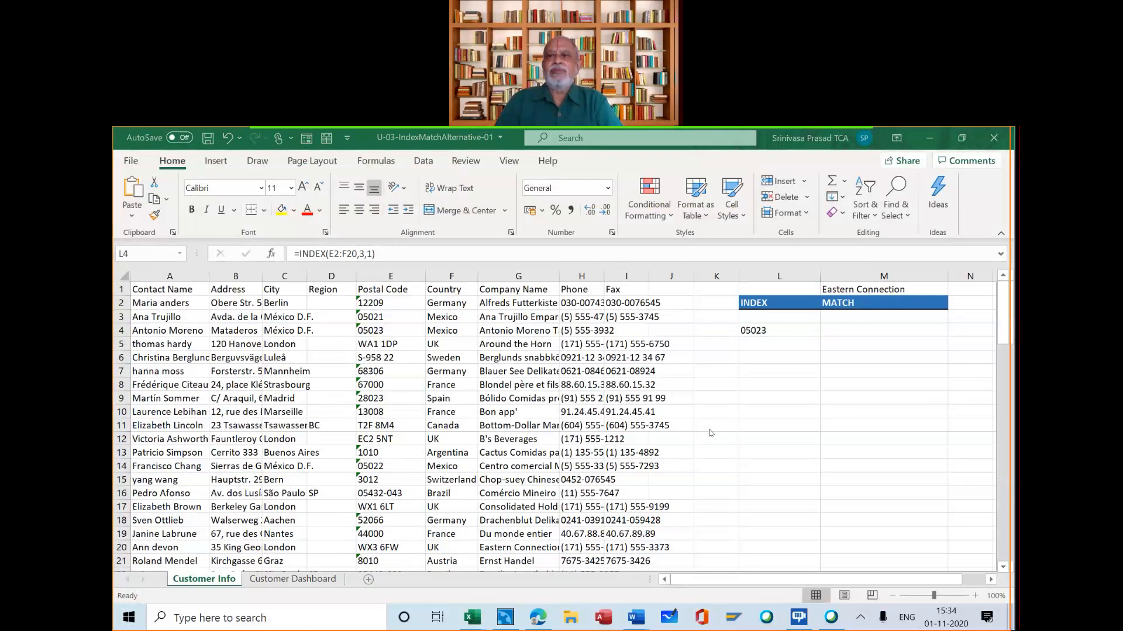
Examine the arguments and highlighted source range of the INDEX formula in L4 on the Customer Info sheet
{"action": "left_click", "coordinate": [753, 329]}
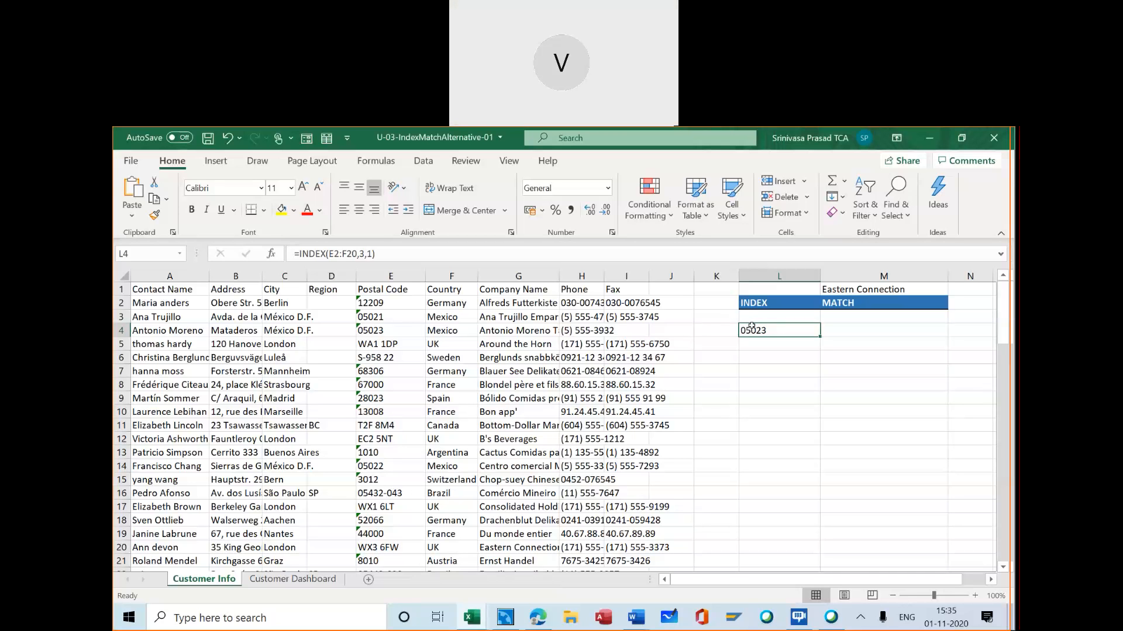
{"action": "left_click", "coordinate": [271, 256]}
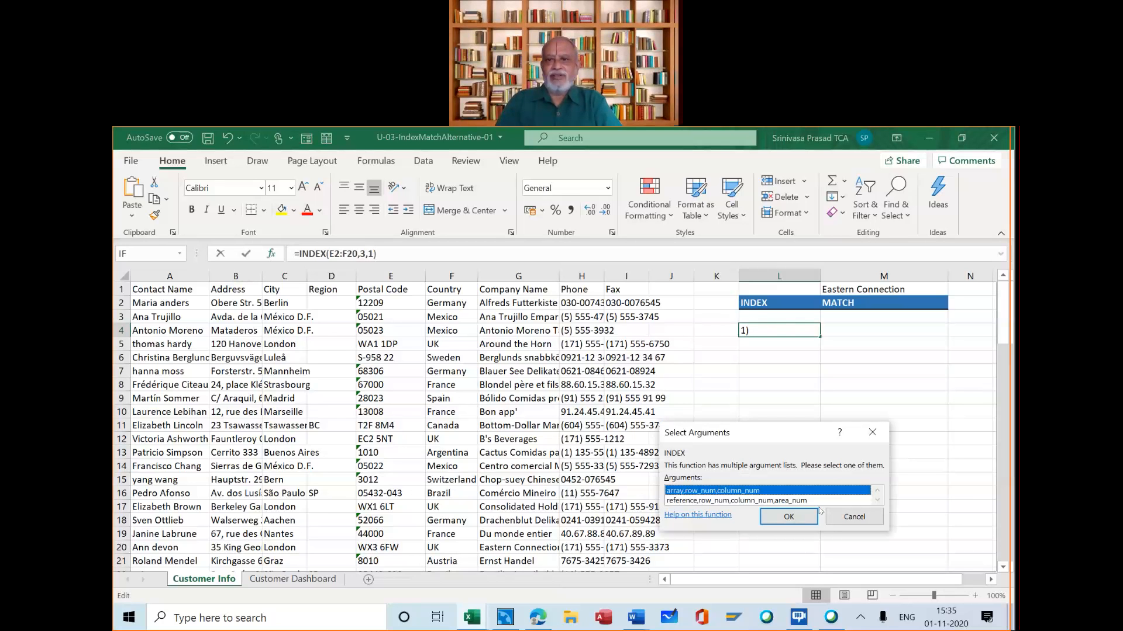
{"action": "left_click", "coordinate": [788, 517]}
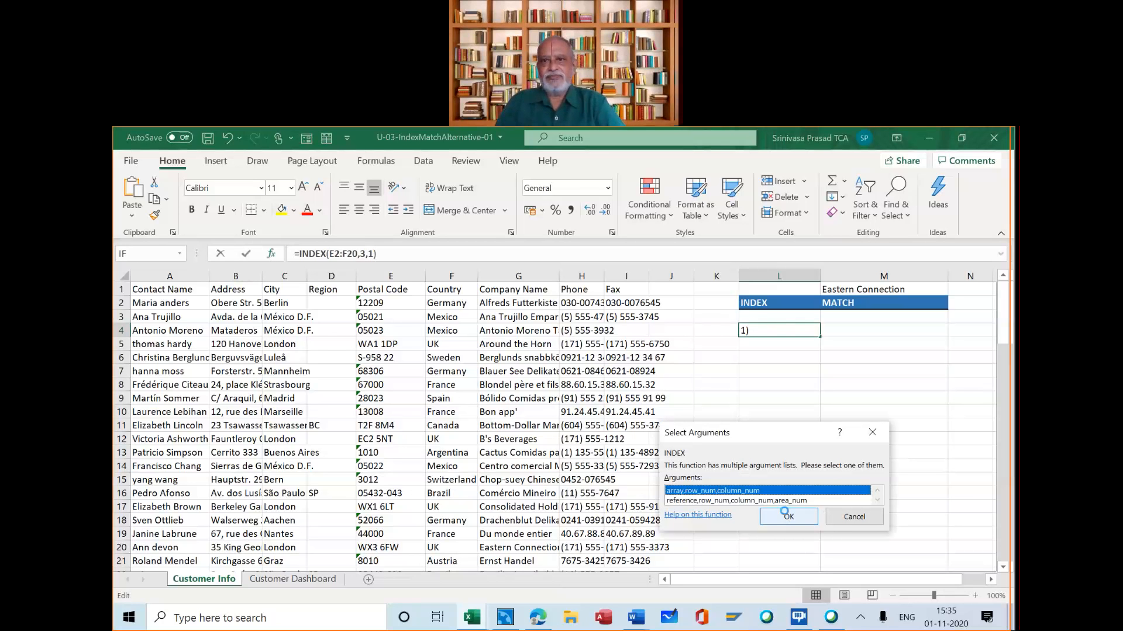
{"action": "key", "text": "Return"}
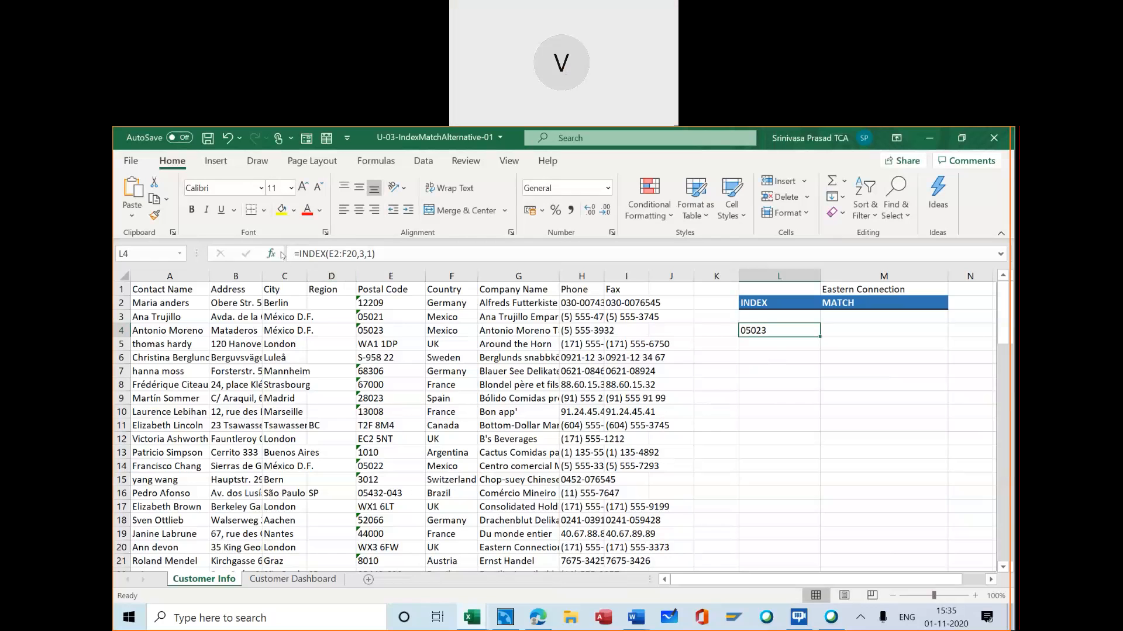
{"action": "left_click", "coordinate": [305, 250]}
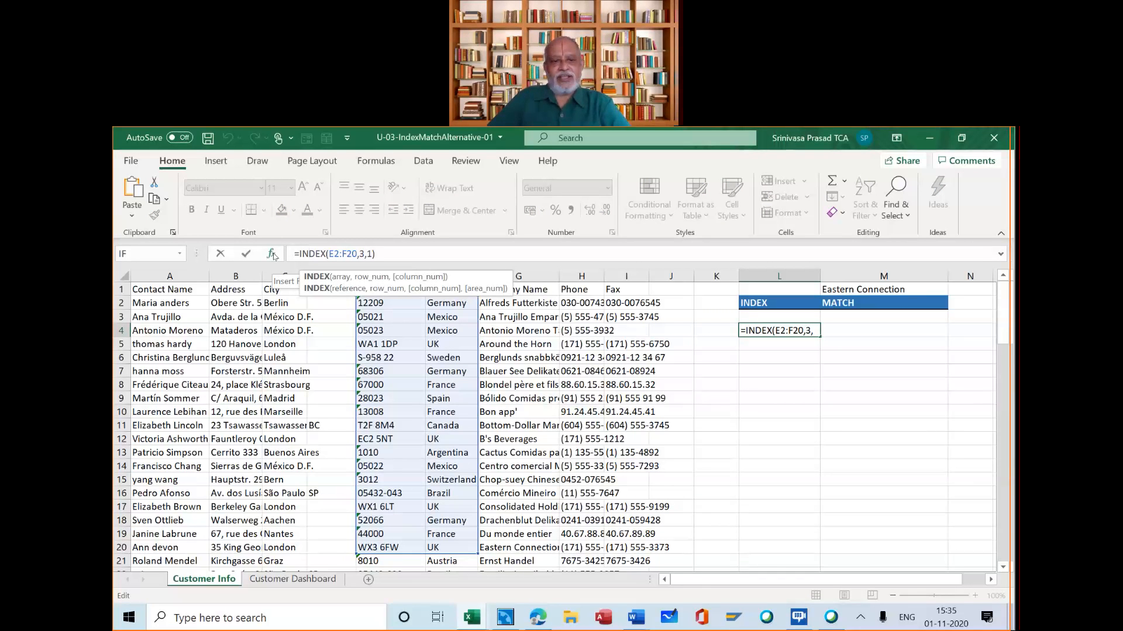
{"action": "key", "text": "ctrl+Return"}
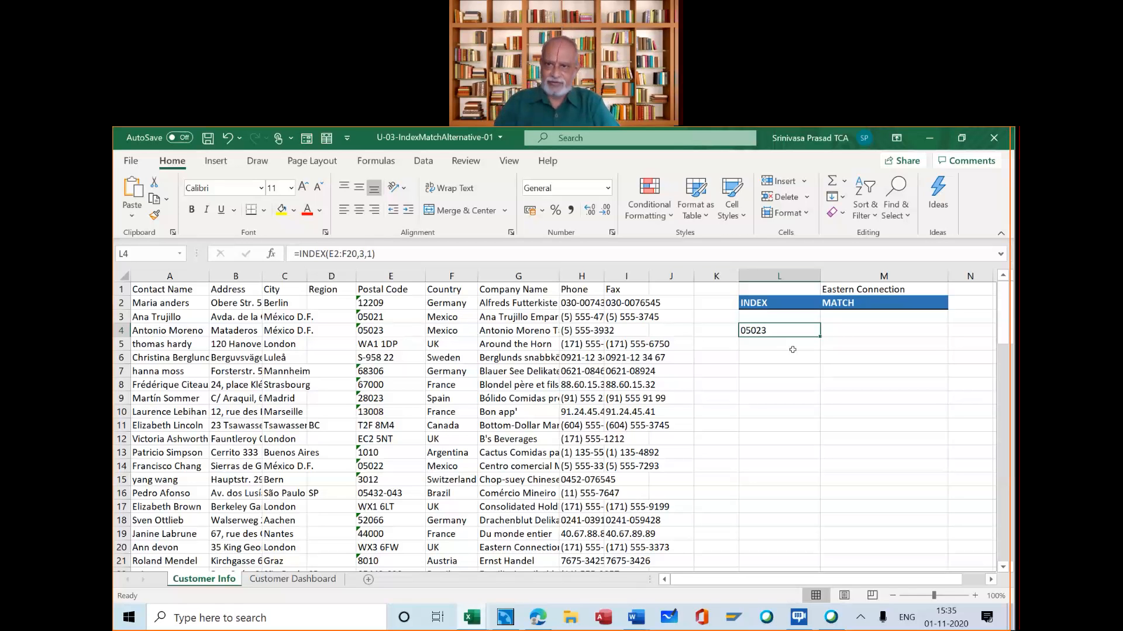
Start a MATCH function in M4 with its arguments dialog open and set Lookup_value to M1
{"action": "left_click", "coordinate": [849, 331]}
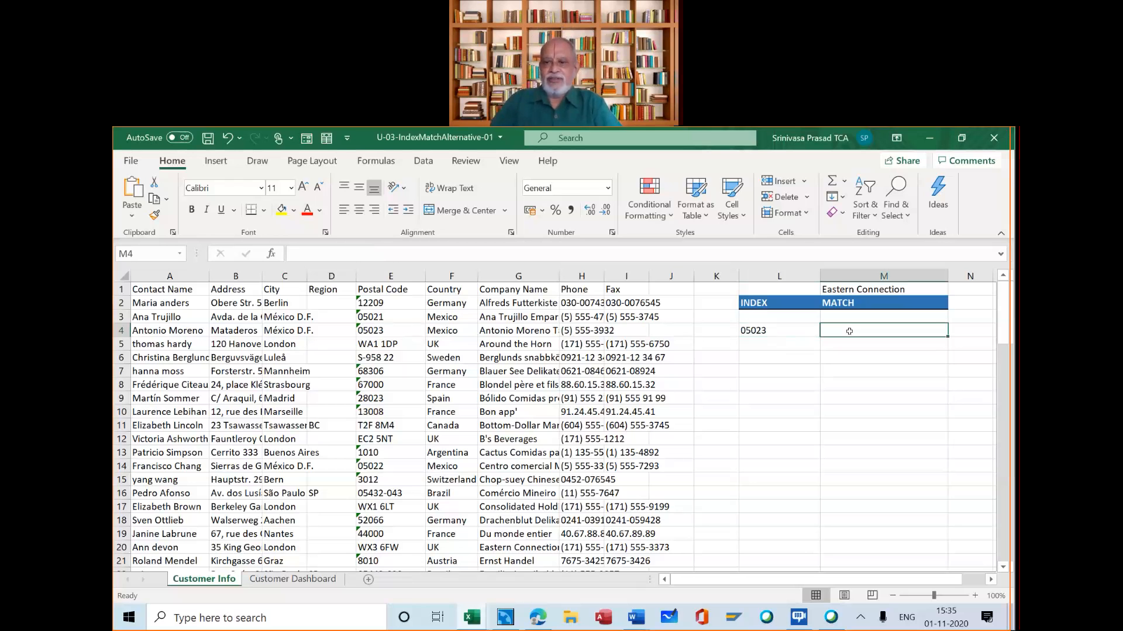
{"action": "type", "text": "="}
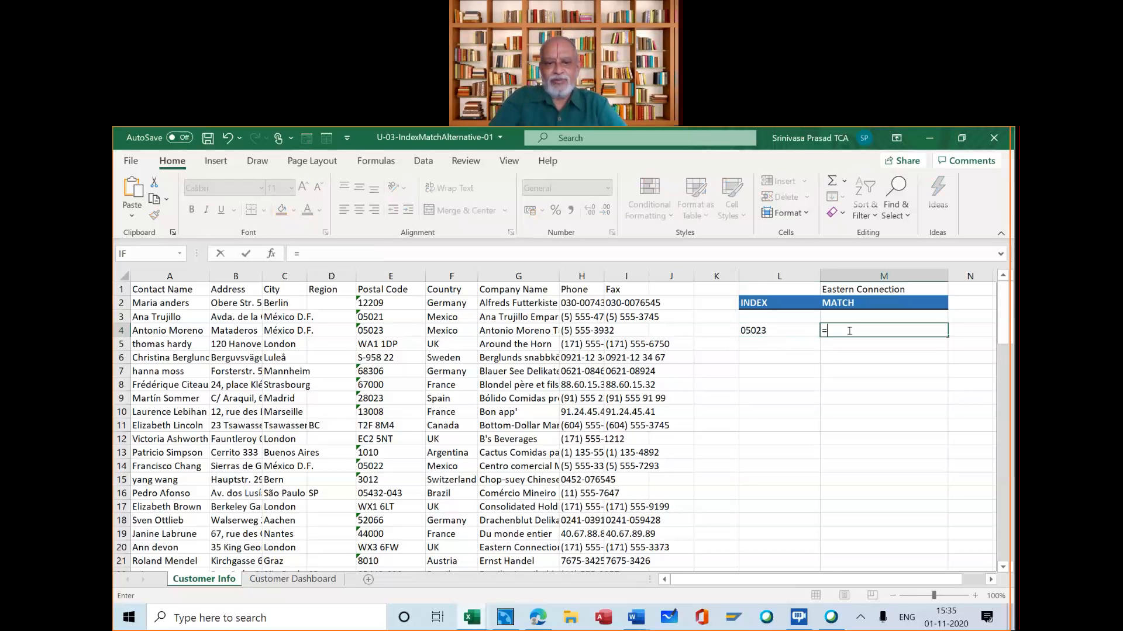
{"action": "type", "text": "match"}
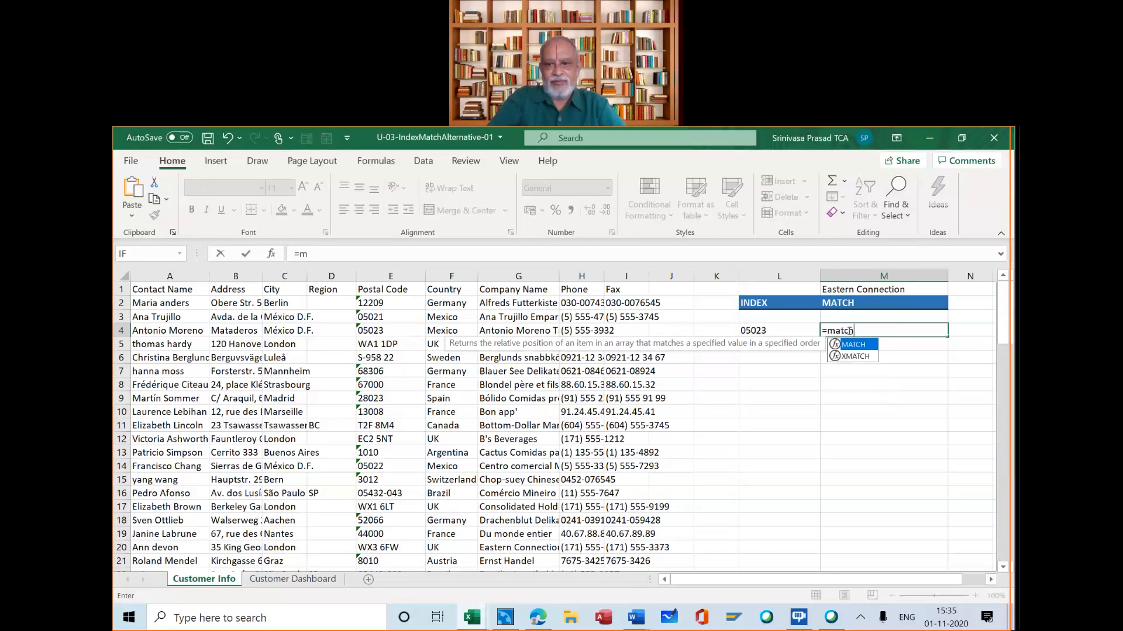
{"action": "type", "text": "("}
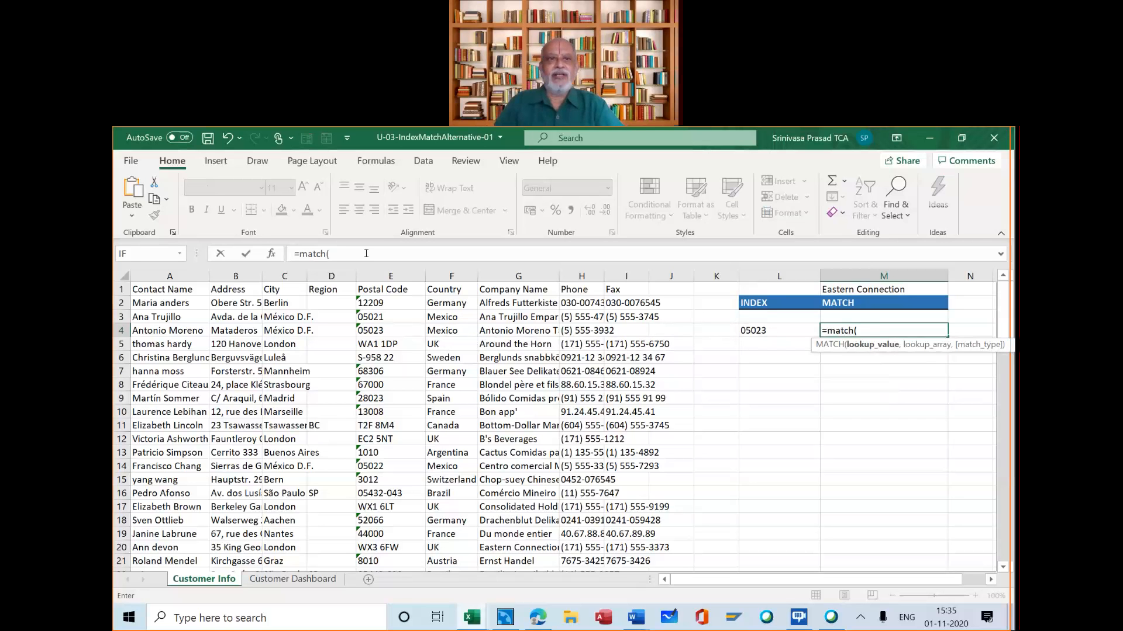
{"action": "left_click", "coordinate": [270, 253]}
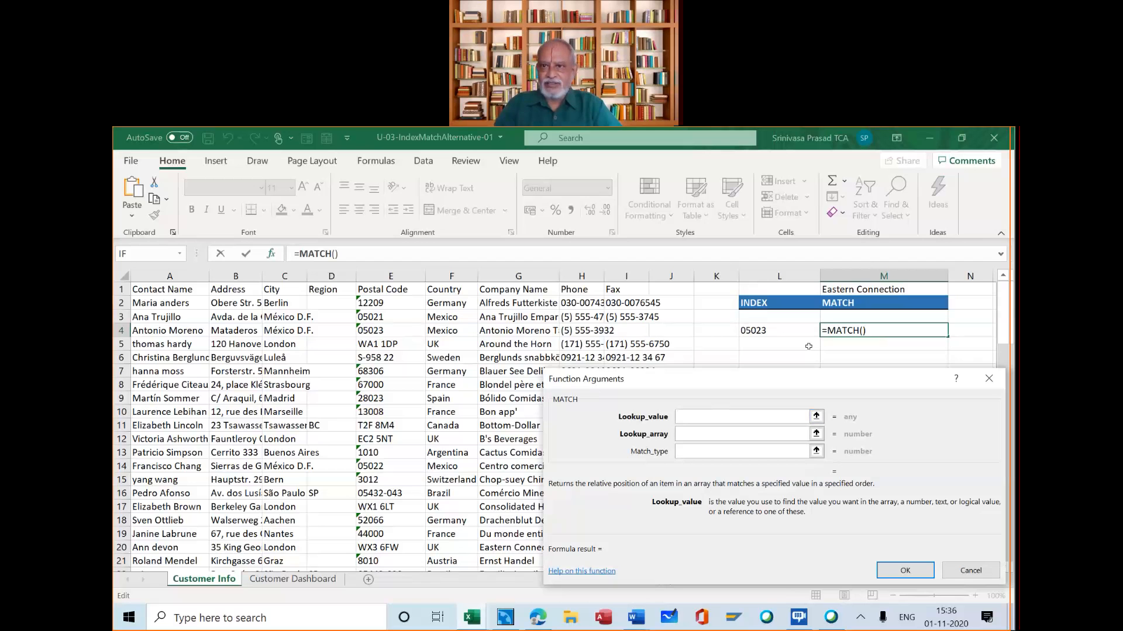
{"action": "left_click", "coordinate": [837, 295]}
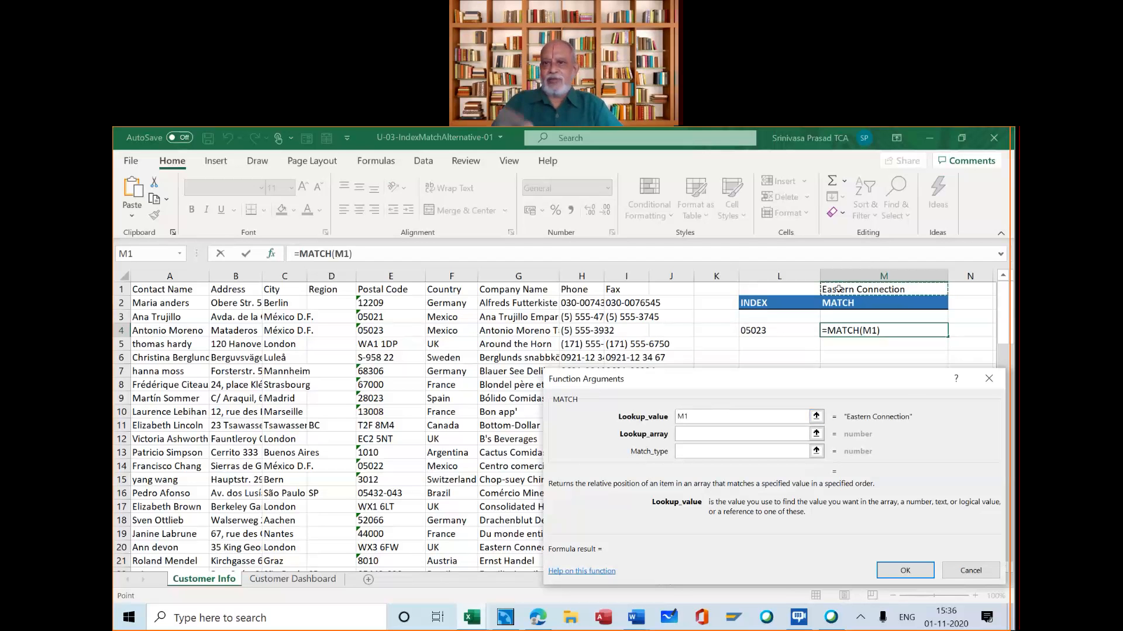
Set MATCH's Lookup_array to the company names in G2:G92
{"action": "left_click", "coordinate": [732, 430]}
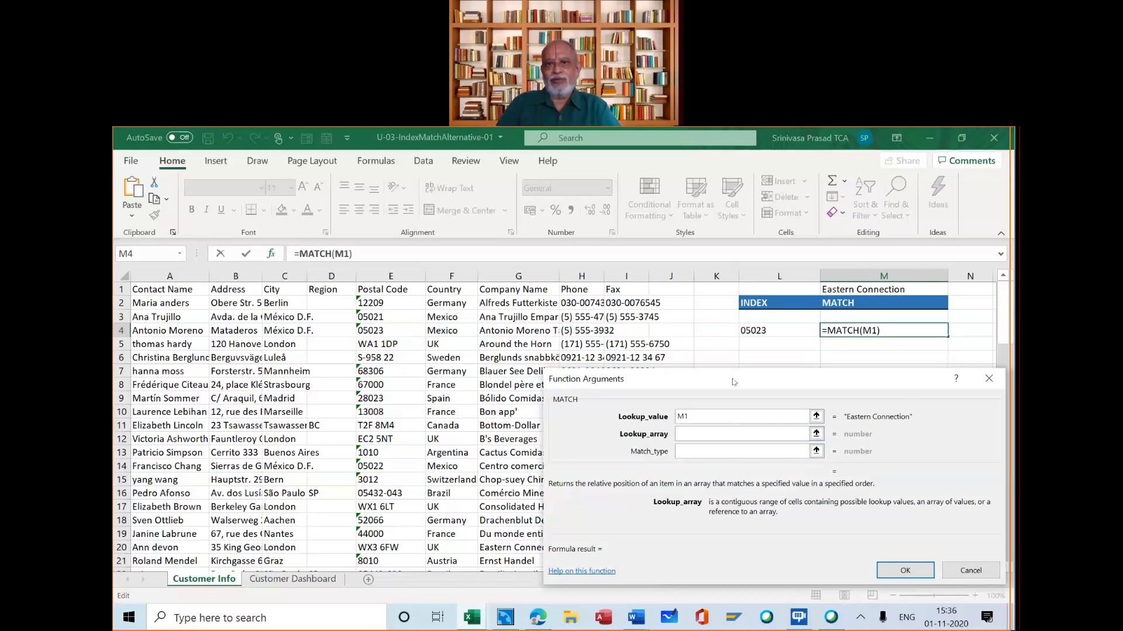
{"action": "left_click_drag", "start_coordinate": [797, 376], "coordinate": [860, 369]}
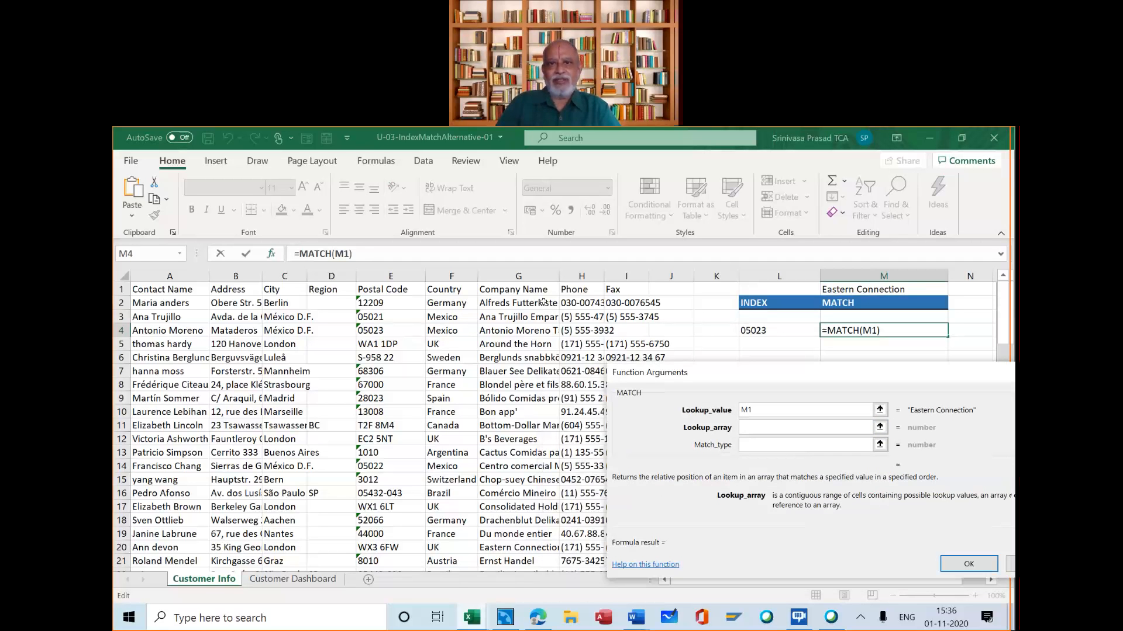
{"action": "left_click", "coordinate": [543, 302]}
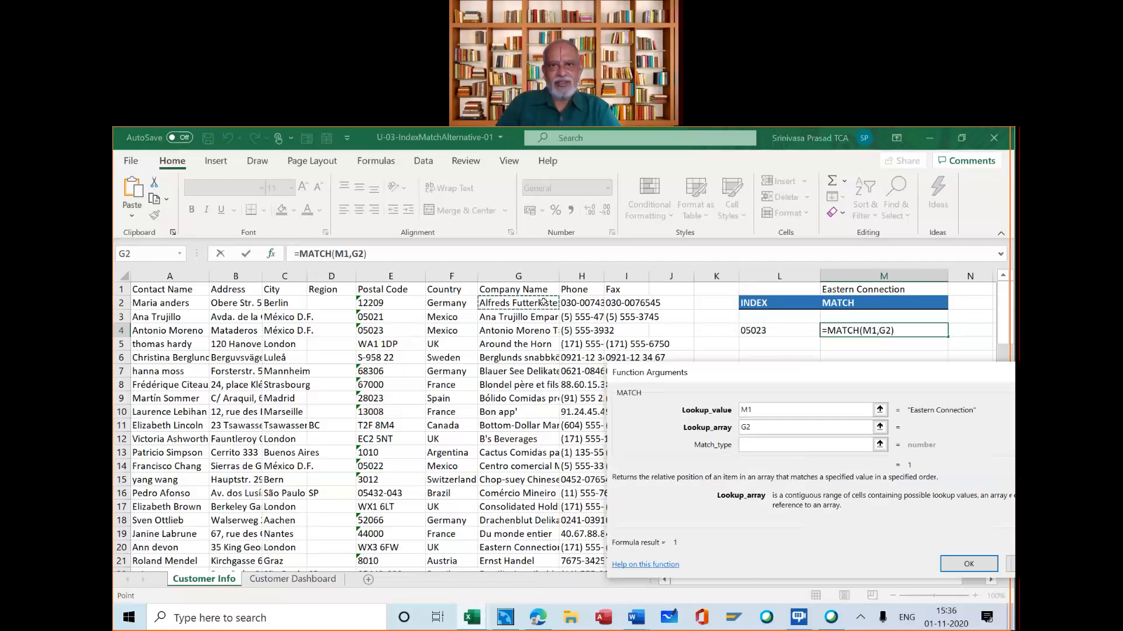
{"action": "scroll", "coordinate": [530, 413], "scroll_direction": "down", "scroll_amount": 1}
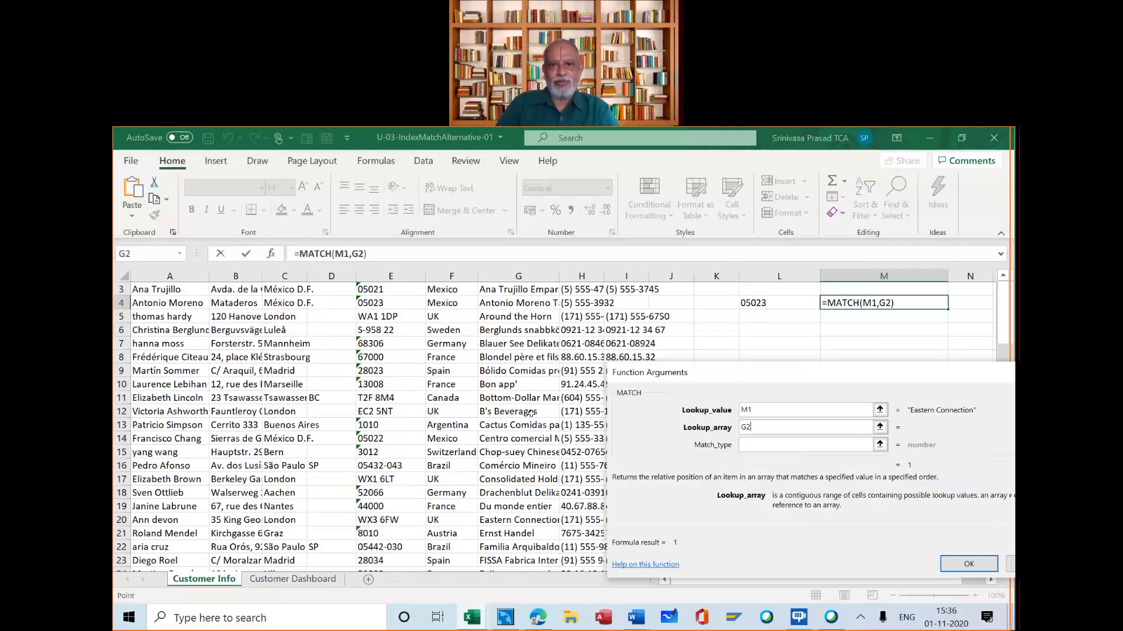
{"action": "scroll", "coordinate": [530, 413], "scroll_direction": "down", "scroll_amount": 3}
{"action": "scroll", "coordinate": [531, 414], "scroll_direction": "down", "scroll_amount": 8}
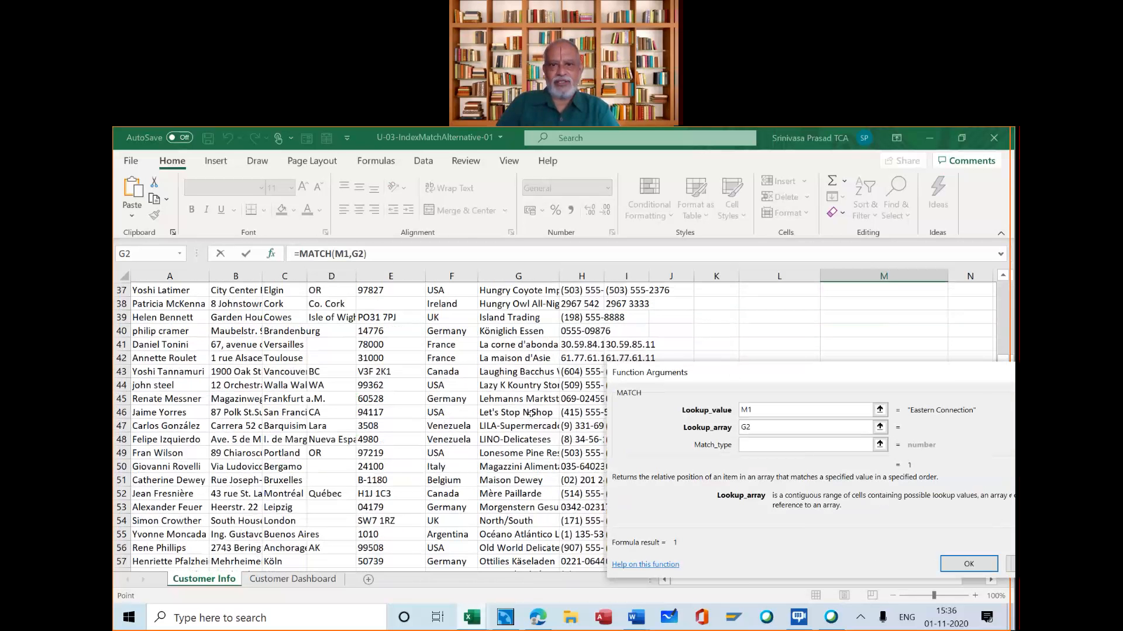
{"action": "scroll", "coordinate": [531, 413], "scroll_direction": "down", "scroll_amount": 16}
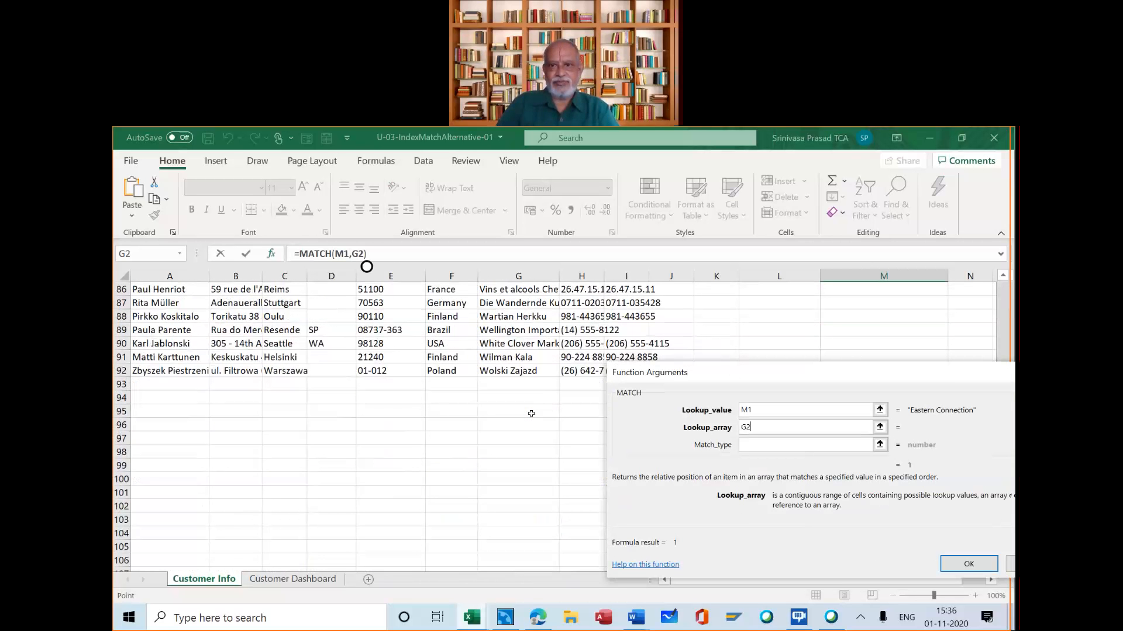
{"action": "left_click", "coordinate": [530, 367], "text": "shift"}
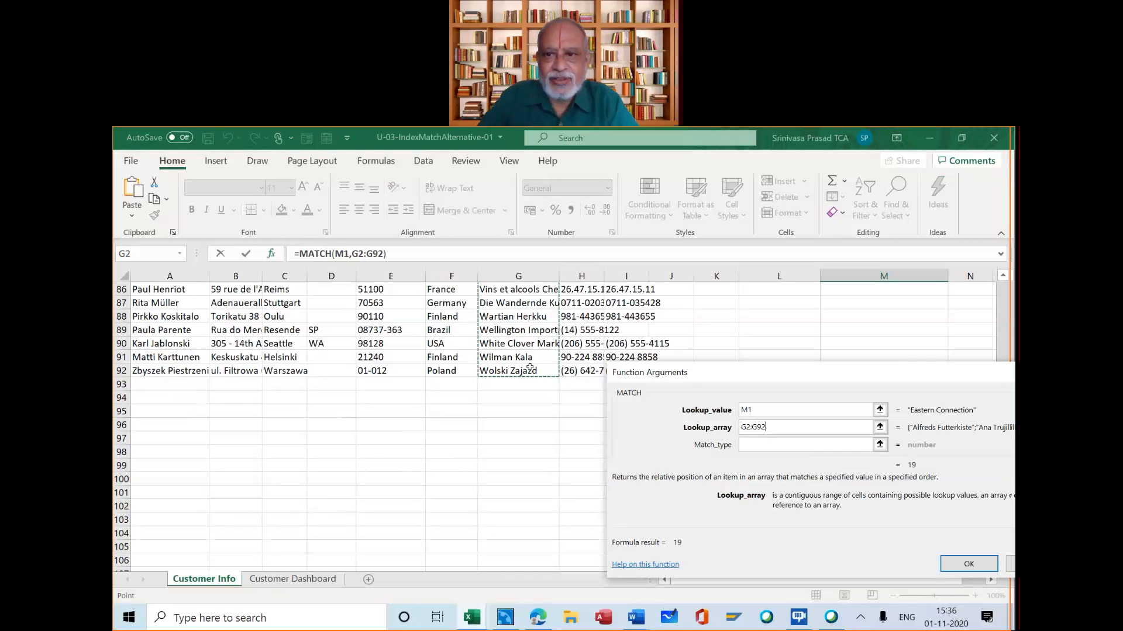
Set MATCH's Match_type to 0 for an exact match and complete the formula in M4
{"action": "left_click", "coordinate": [750, 443]}
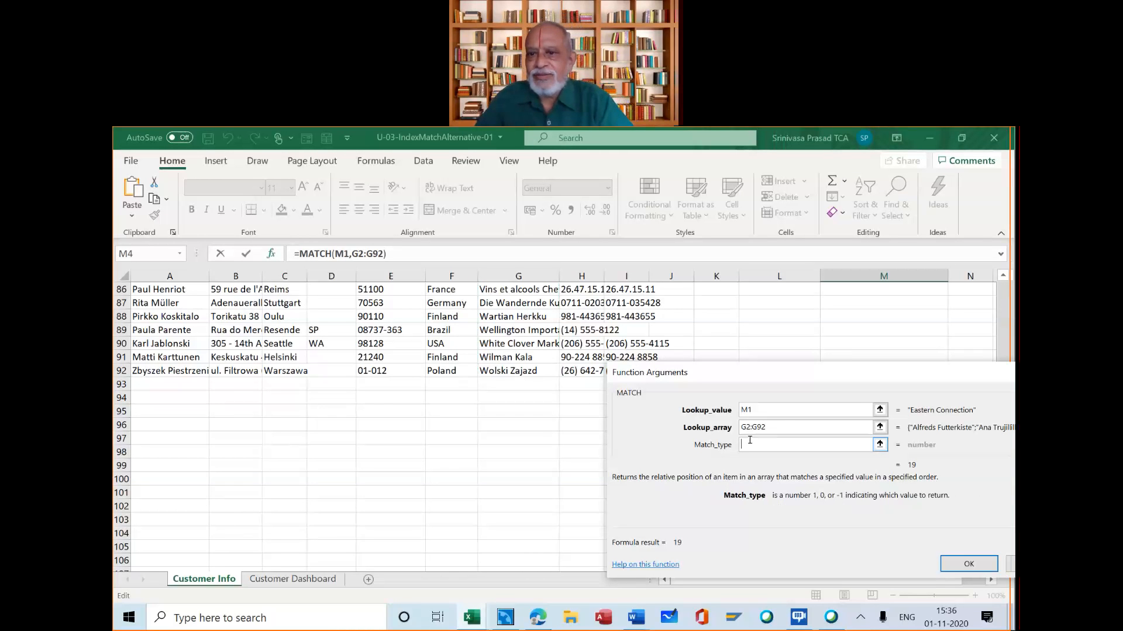
{"action": "type", "text": "0"}
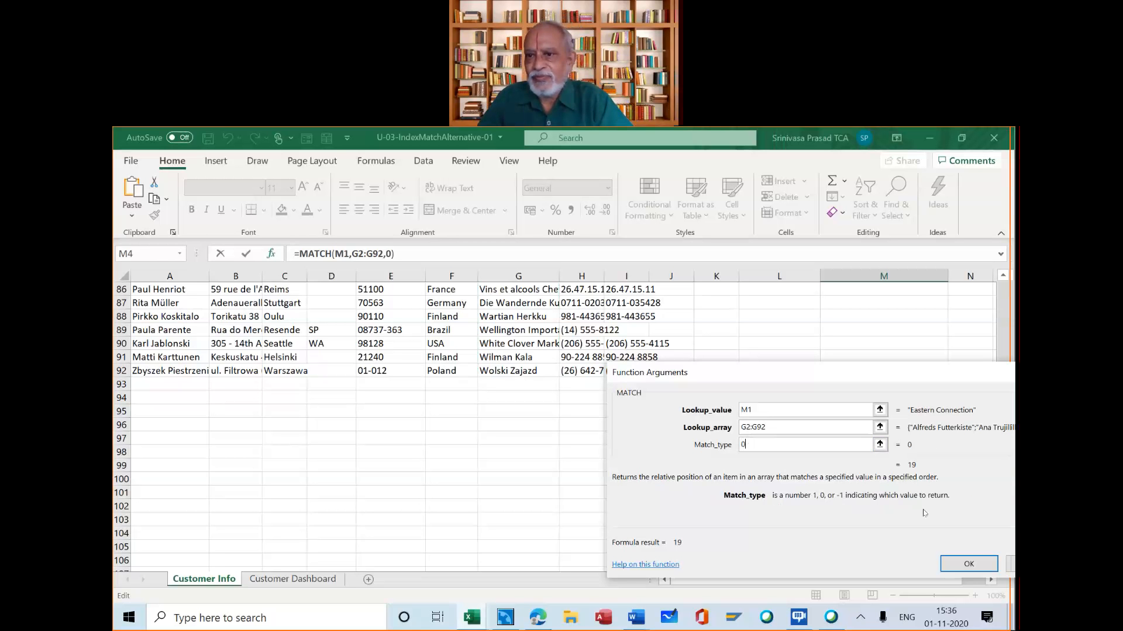
{"action": "left_click", "coordinate": [967, 564]}
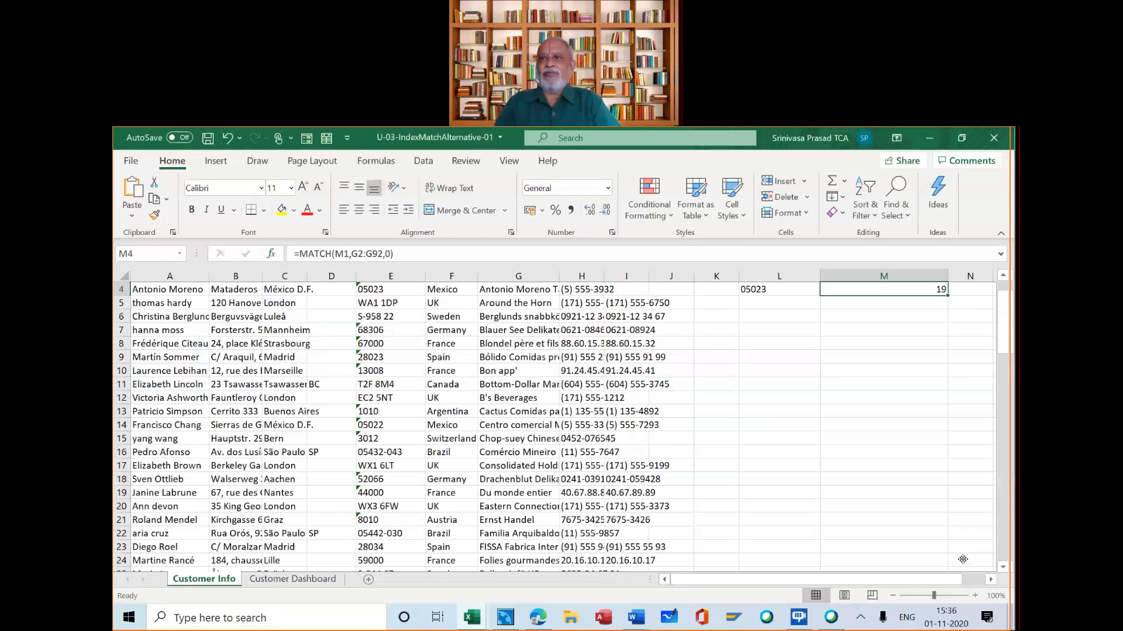
Count down the Company Name column from G2 to Eastern Connection to check the position returned by MATCH
{"action": "scroll", "coordinate": [962, 560], "scroll_direction": "up", "scroll_amount": 1}
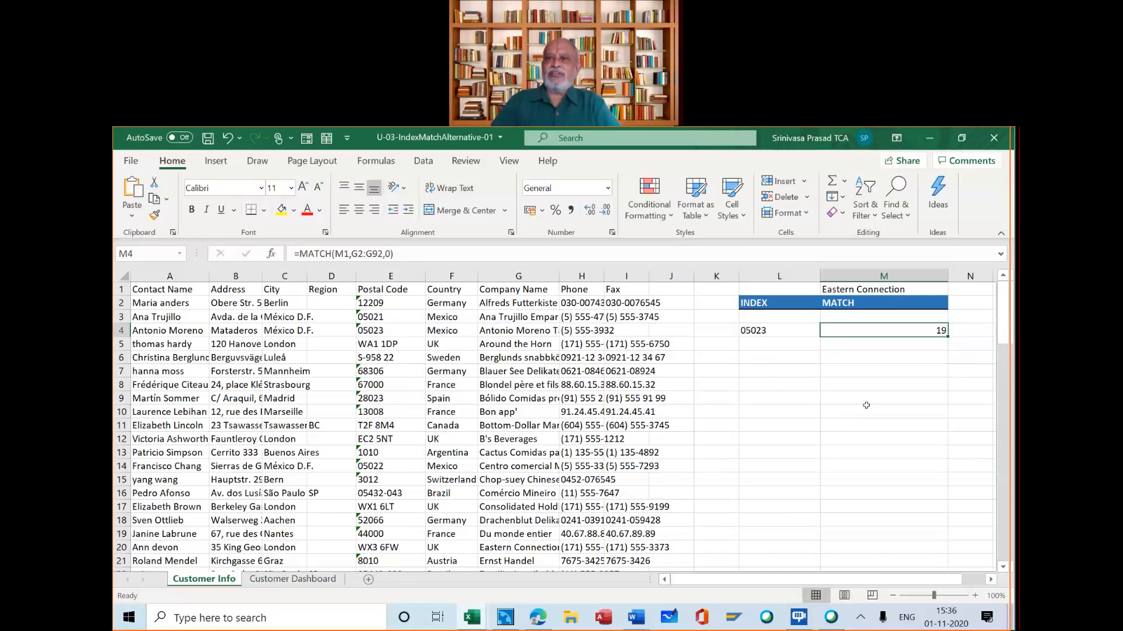
{"action": "left_click", "coordinate": [526, 304]}
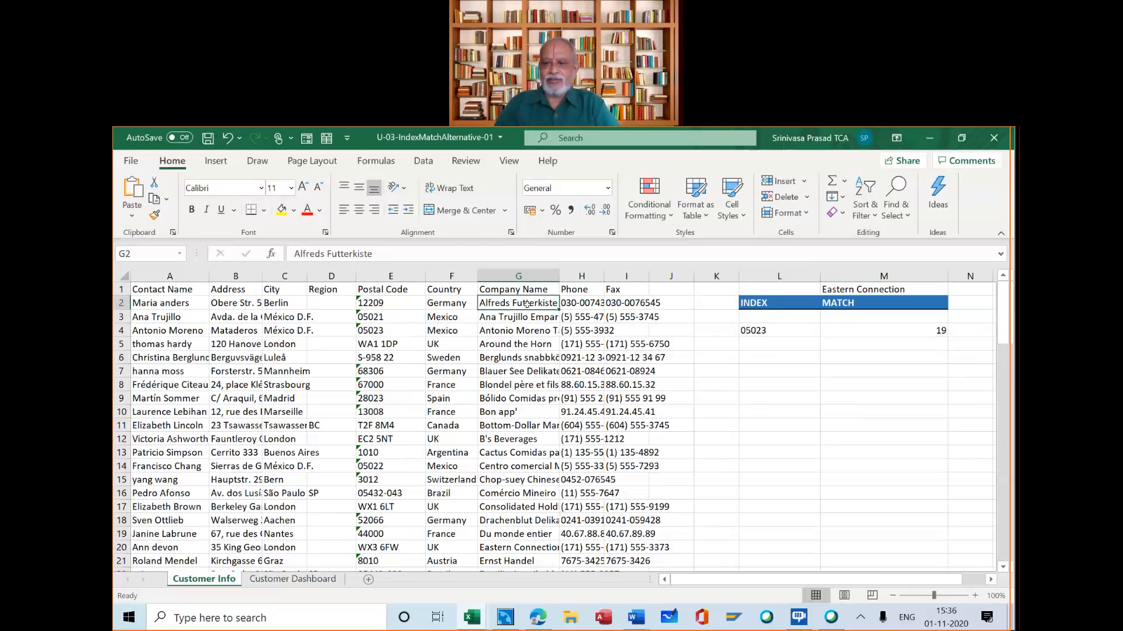
{"action": "key", "text": "Down"}
{"action": "key", "text": "Down"}
{"action": "key", "text": "Down"}
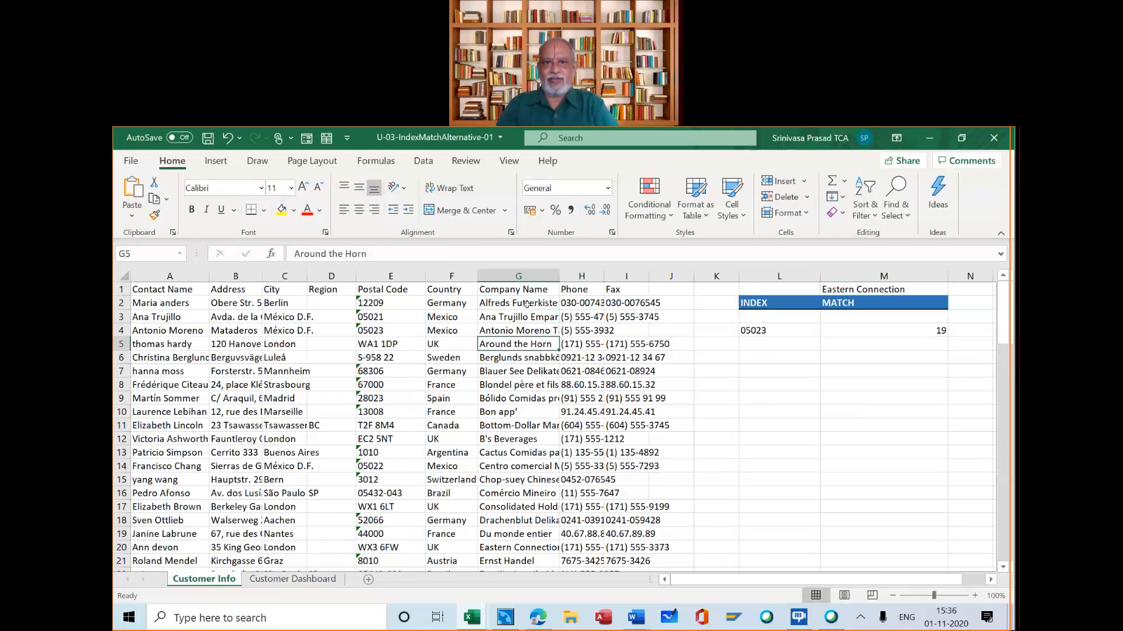
{"action": "key", "text": "Down"}
{"action": "key", "text": "Down"}
{"action": "key", "text": "Down"}
{"action": "key", "text": "Down"}
{"action": "key", "text": "Down"}
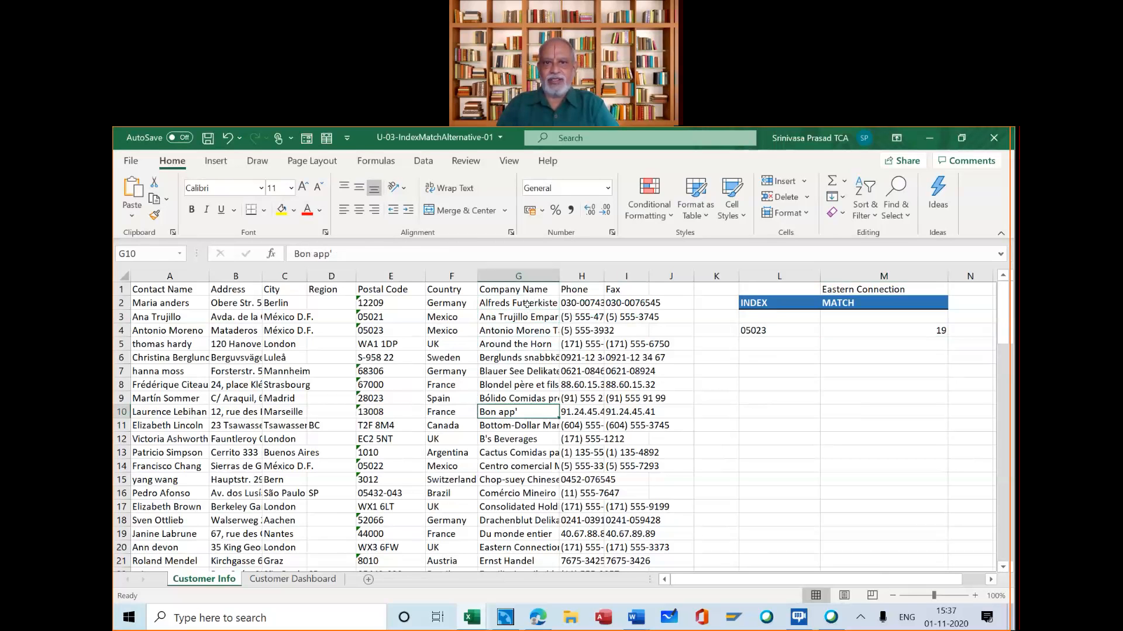
{"action": "key", "text": "Down"}
{"action": "key", "text": "Down"}
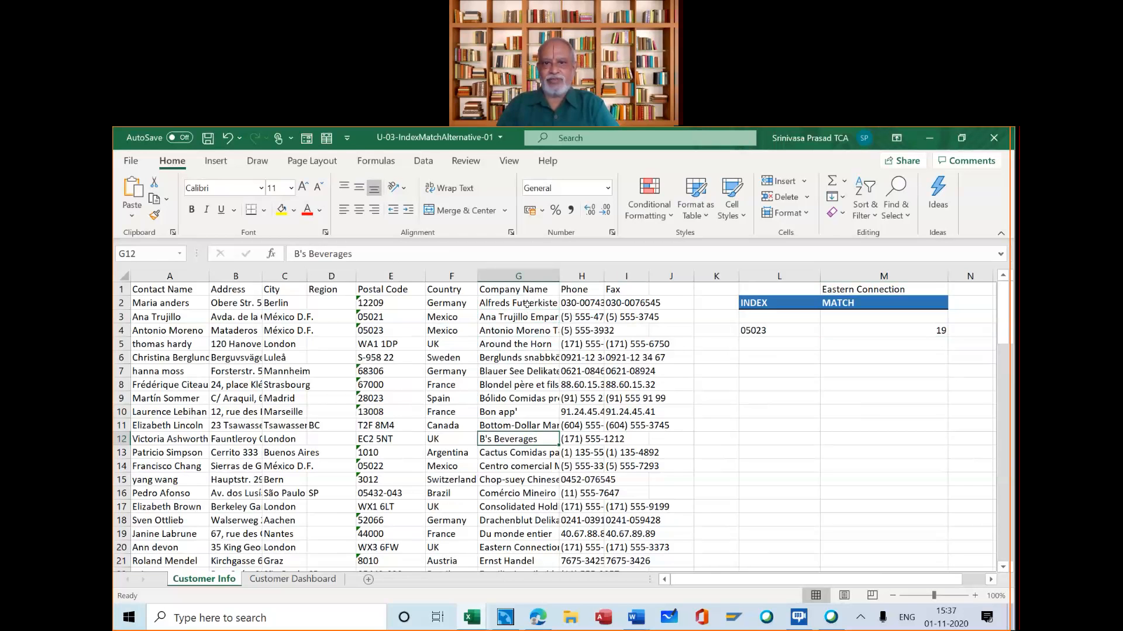
{"action": "key", "text": "Down"}
{"action": "key", "text": "Down"}
{"action": "key", "text": "Down"}
{"action": "key", "text": "Down"}
{"action": "key", "text": "Down"}
{"action": "key", "text": "Down"}
{"action": "key", "text": "Down"}
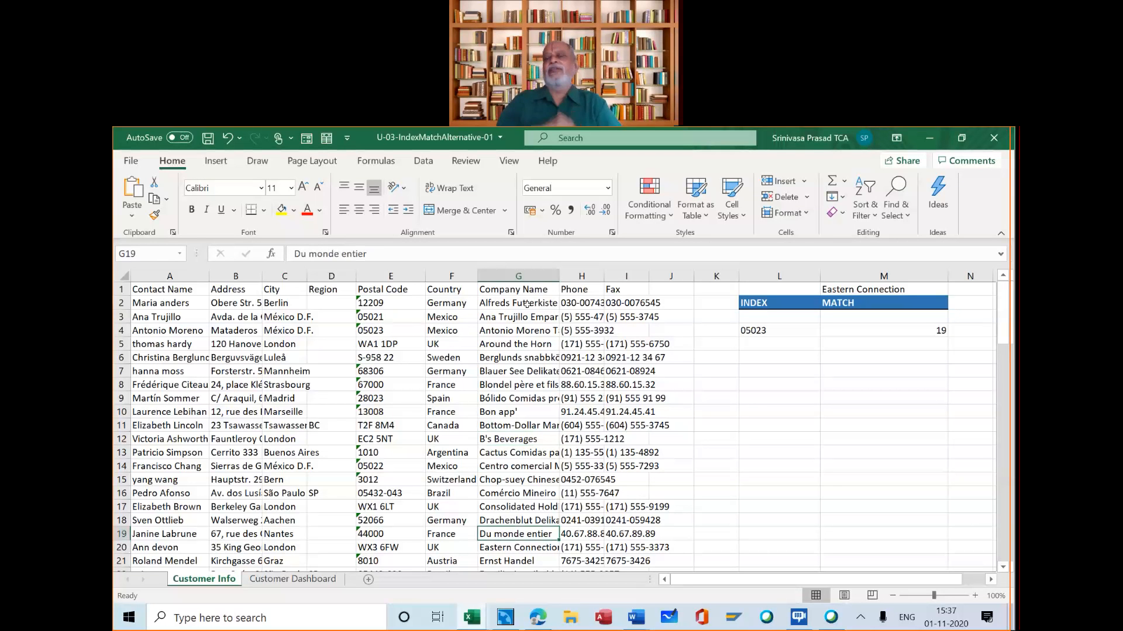
{"action": "key", "text": "Down"}
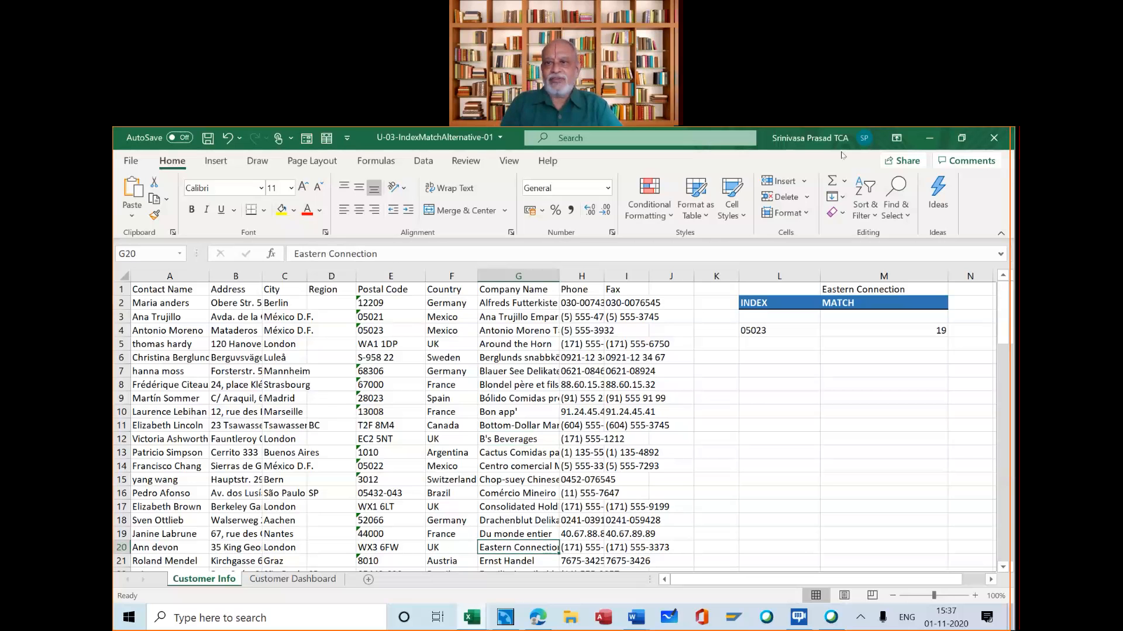
Review the MATCH formula in M4 and the lookup value it references in M1
{"action": "left_click", "coordinate": [862, 329]}
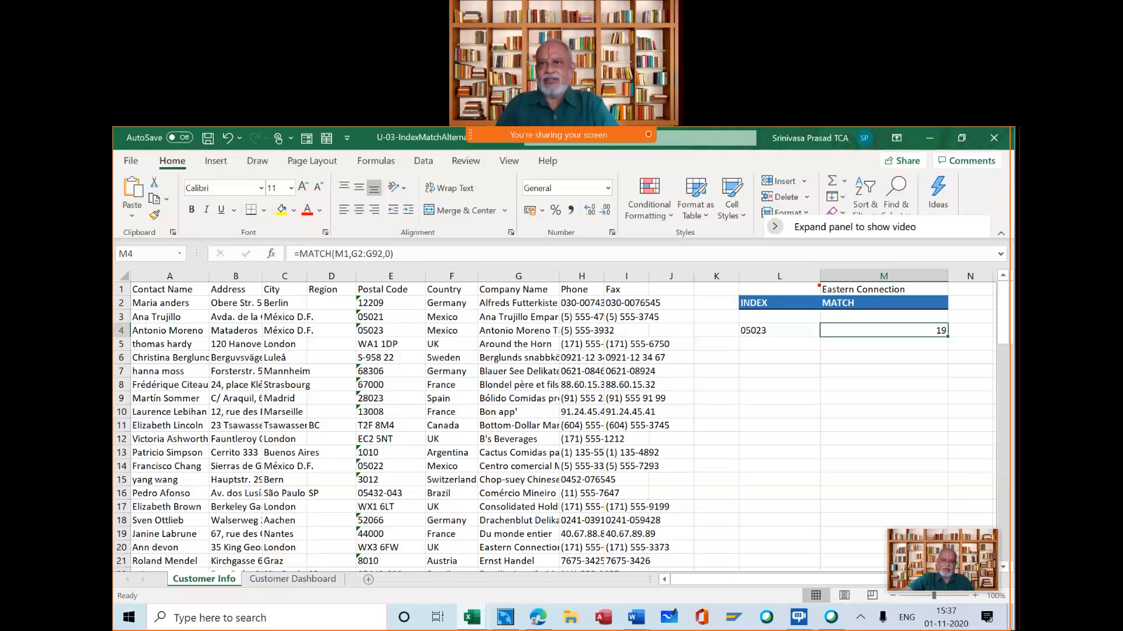
{"action": "mouse_move", "coordinate": [819, 286]}
{"action": "left_mouse_down"}
{"action": "mouse_move", "coordinate": [923, 286]}
{"action": "mouse_move", "coordinate": [924, 299]}
{"action": "left_mouse_up"}
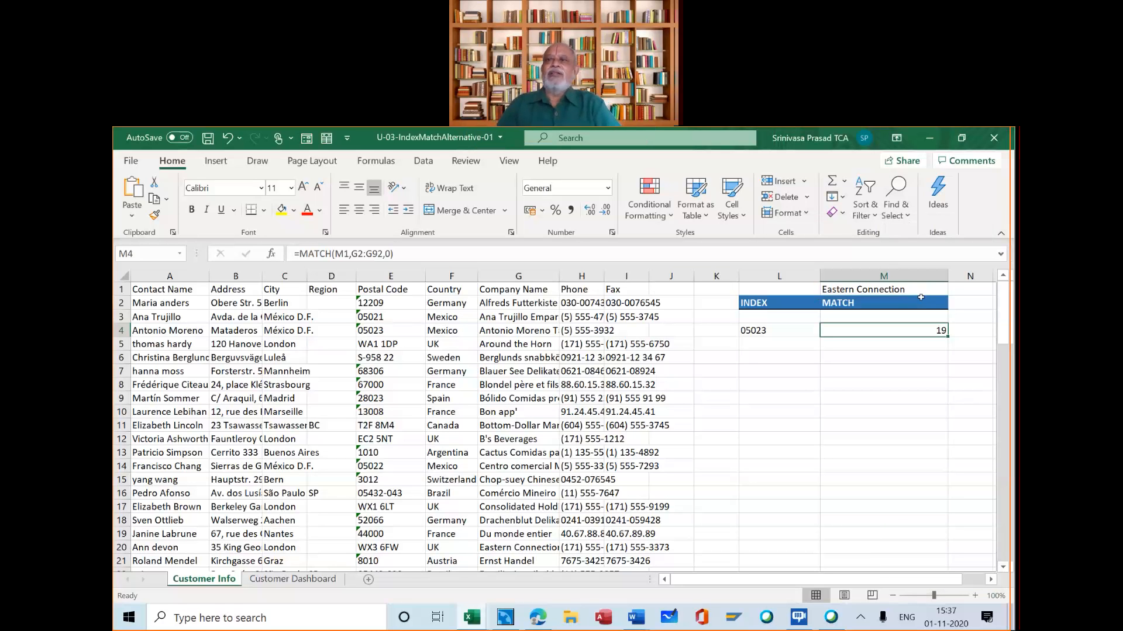
{"action": "left_click", "coordinate": [893, 288]}
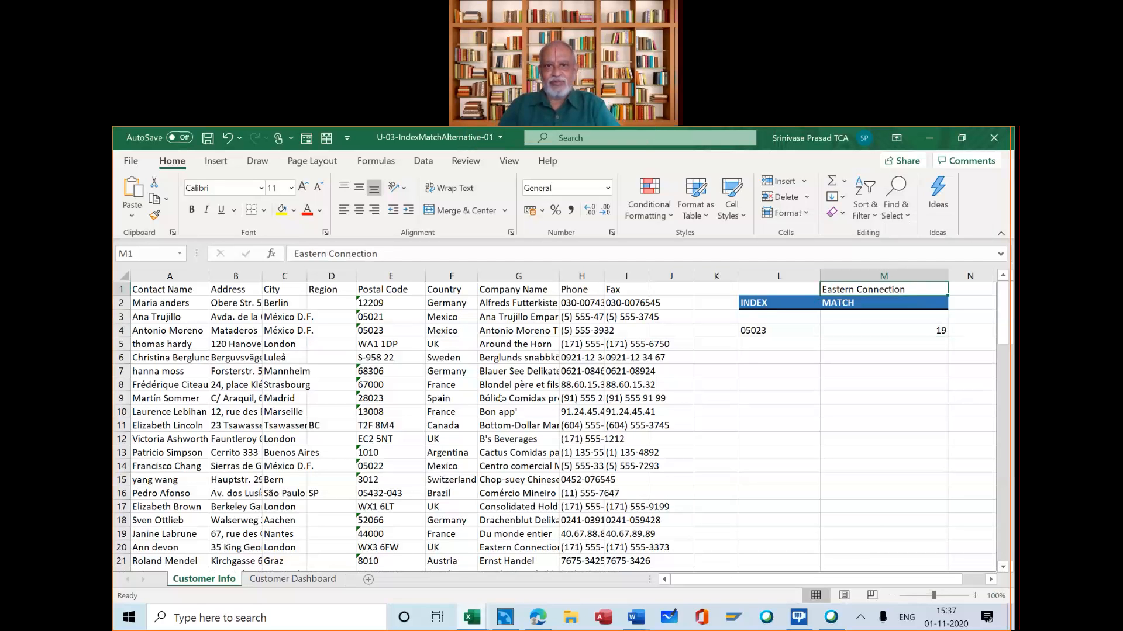
Replace the lookup value in M1 with the company name Bon app' copied from G10
{"action": "left_click", "coordinate": [496, 414]}
{"action": "key", "text": "ctrl+c"}
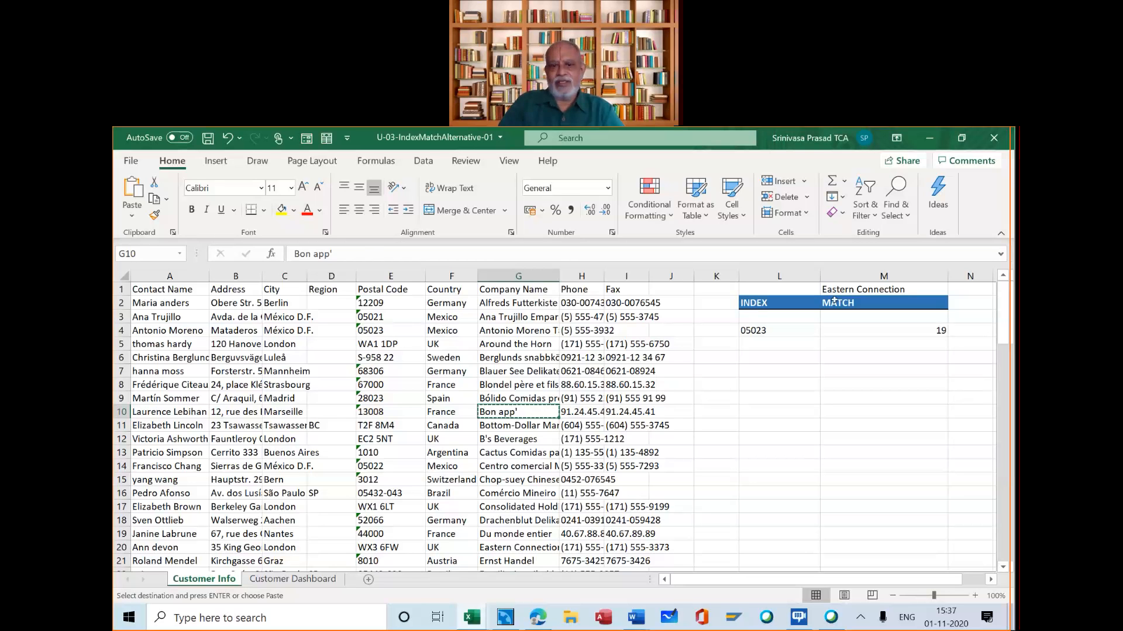
{"action": "left_click", "coordinate": [840, 287]}
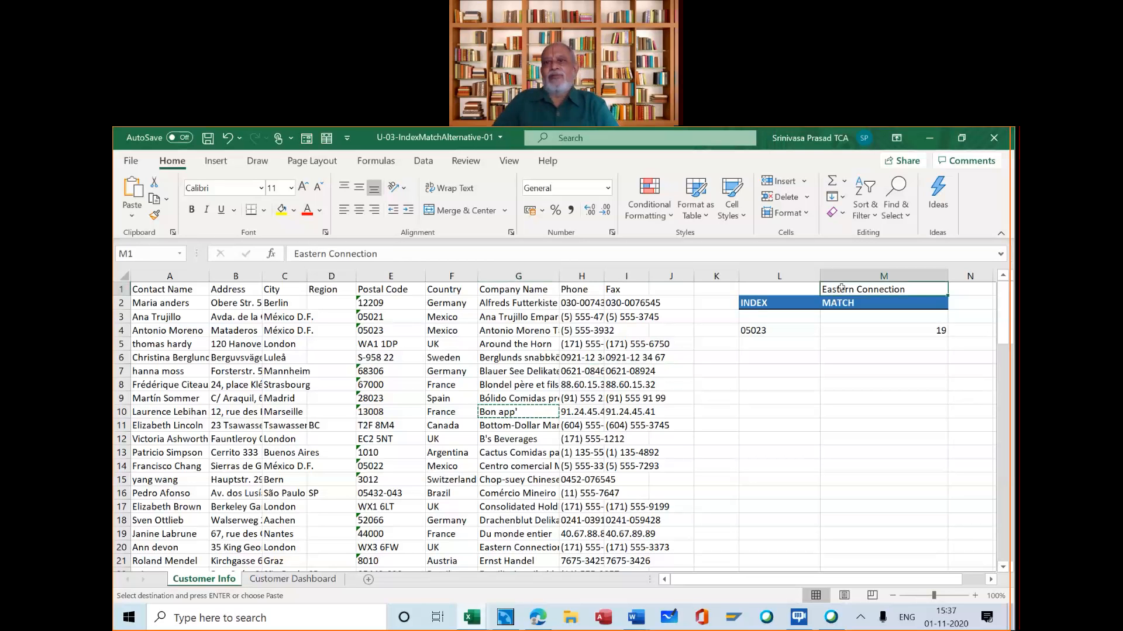
{"action": "key", "text": "ctrl+v"}
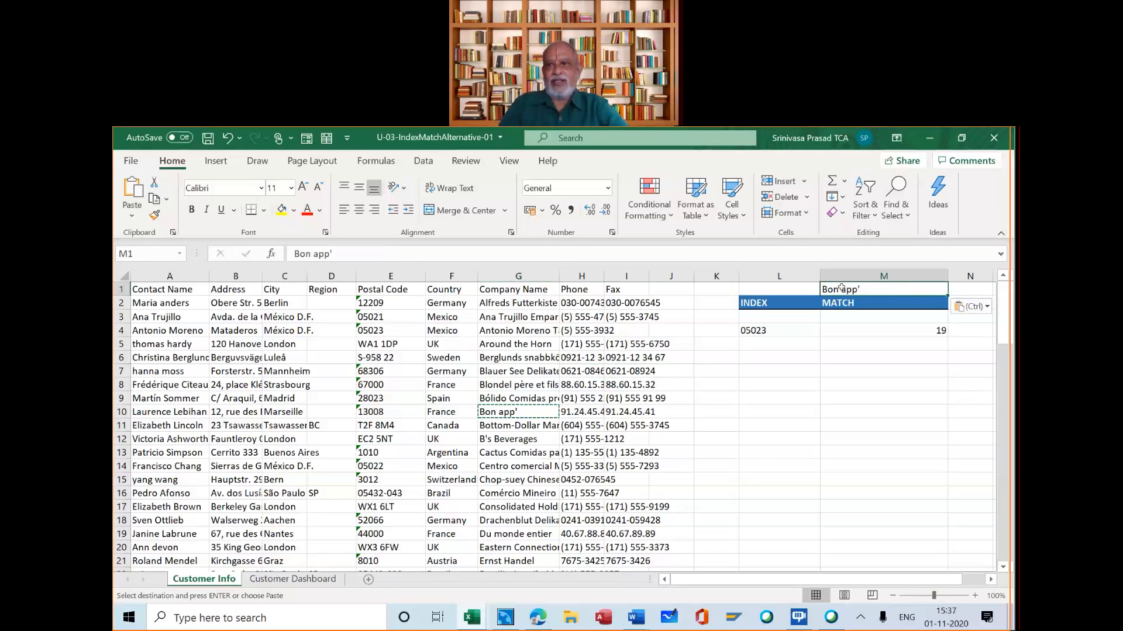
{"action": "key", "text": "Escape"}
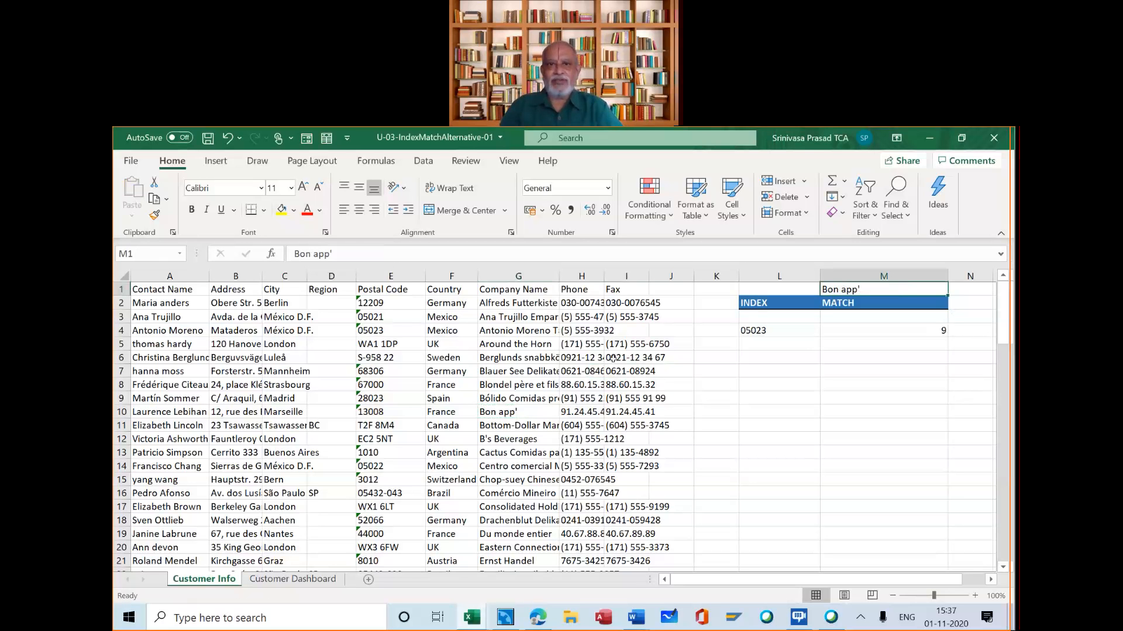
Replace the lookup value in M1 with the company name B's Beverages copied from G12
{"action": "left_click", "coordinate": [499, 297]}
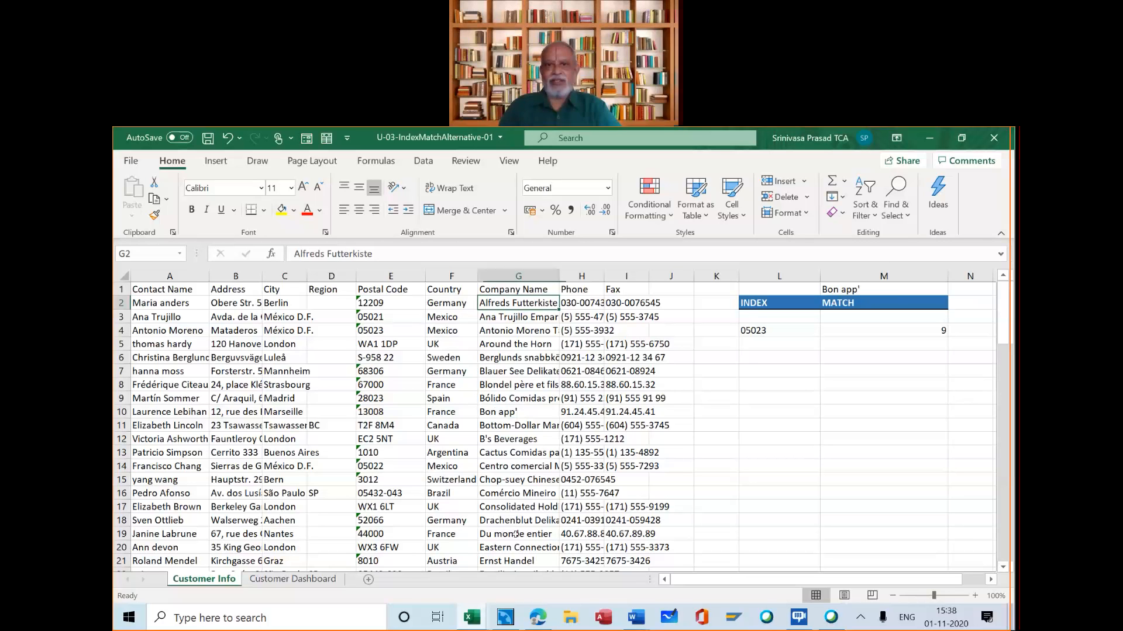
{"action": "left_click", "coordinate": [523, 437]}
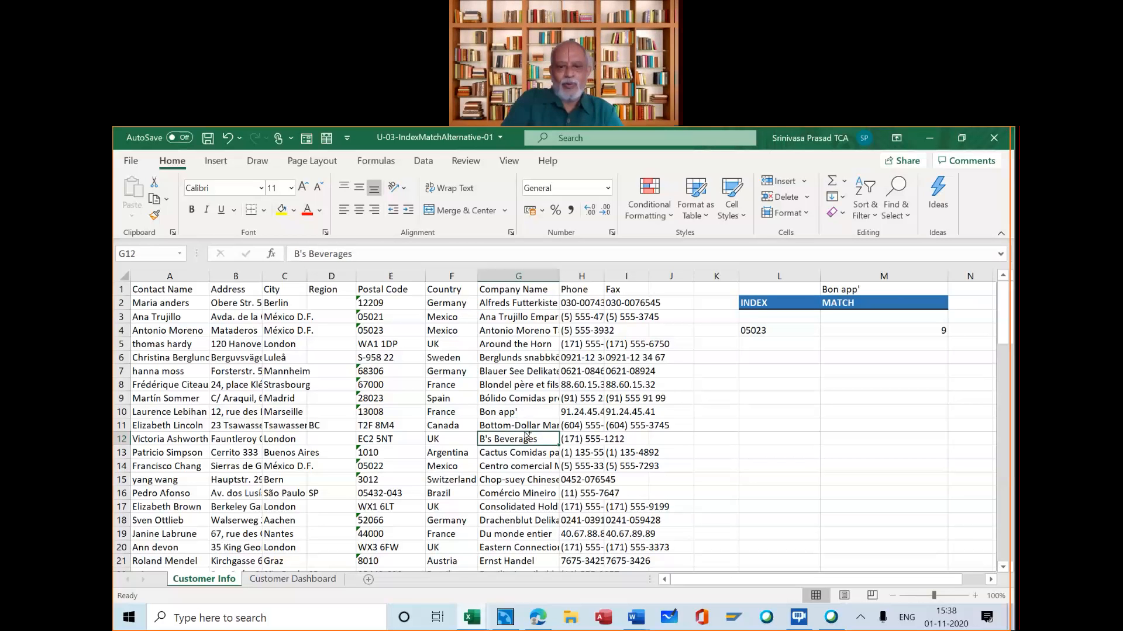
{"action": "key", "text": "ctrl+c"}
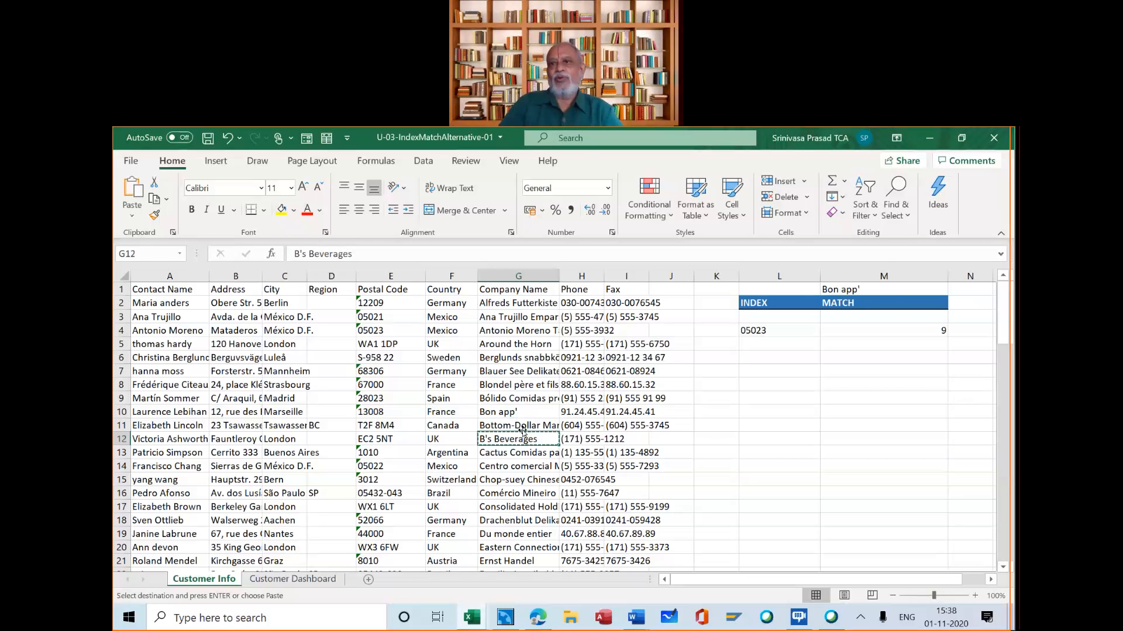
{"action": "left_click", "coordinate": [829, 289]}
{"action": "key", "text": "ctrl+v"}
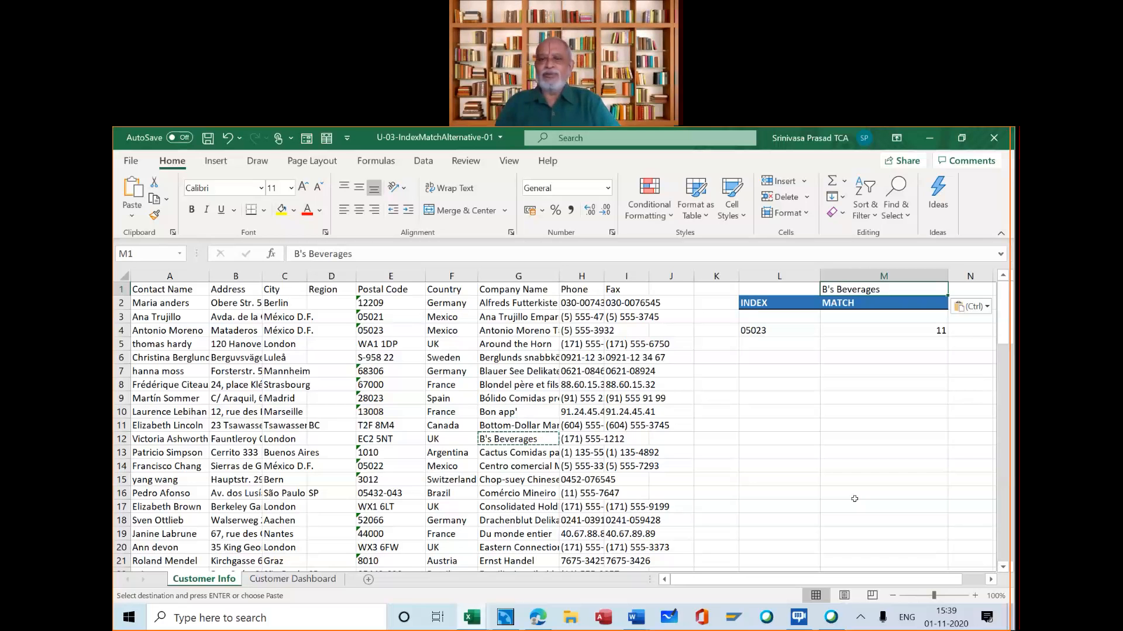
Start an INDEX formula in contact cell B6 of the Customer Dashboard, using the array,row_num,column_num argument list
{"action": "left_click", "coordinate": [324, 580]}
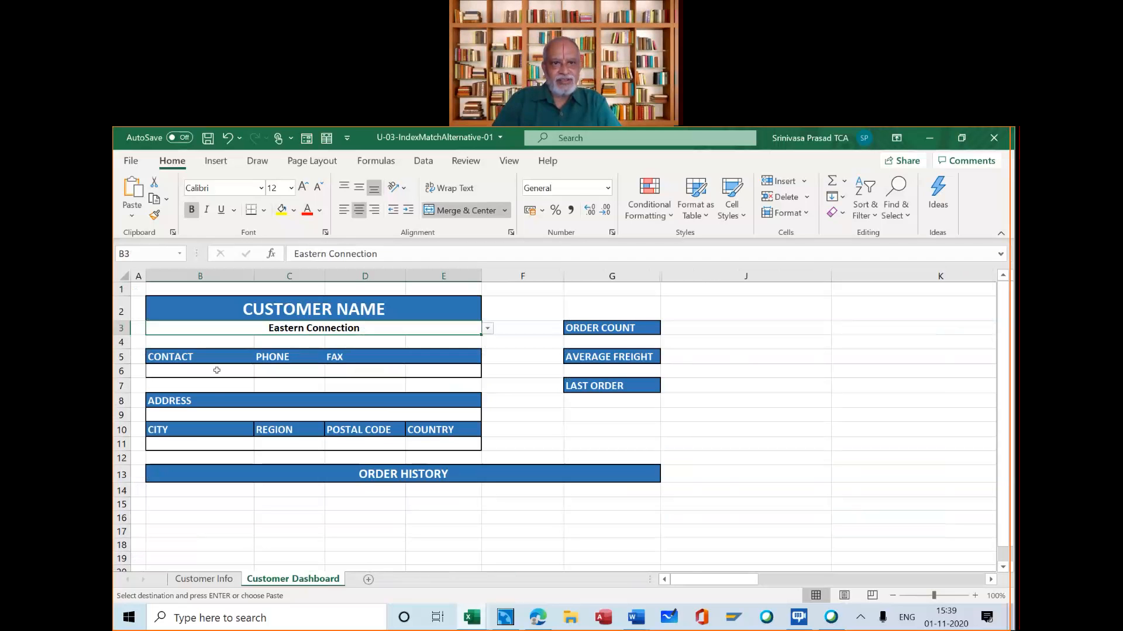
{"action": "left_click", "coordinate": [217, 370]}
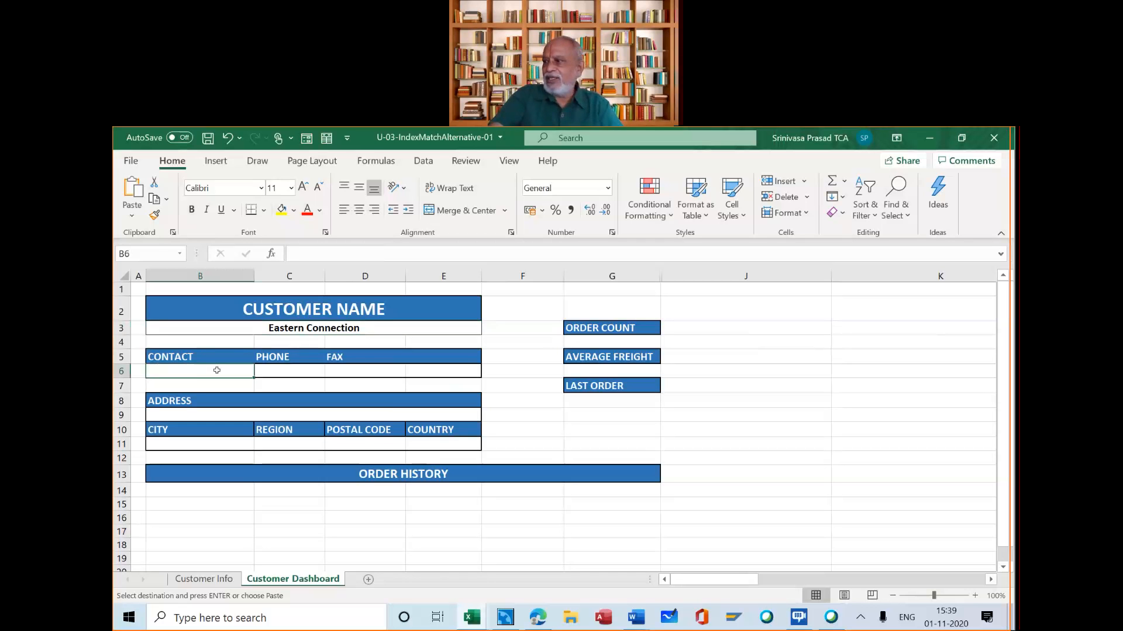
{"action": "type", "text": "="}
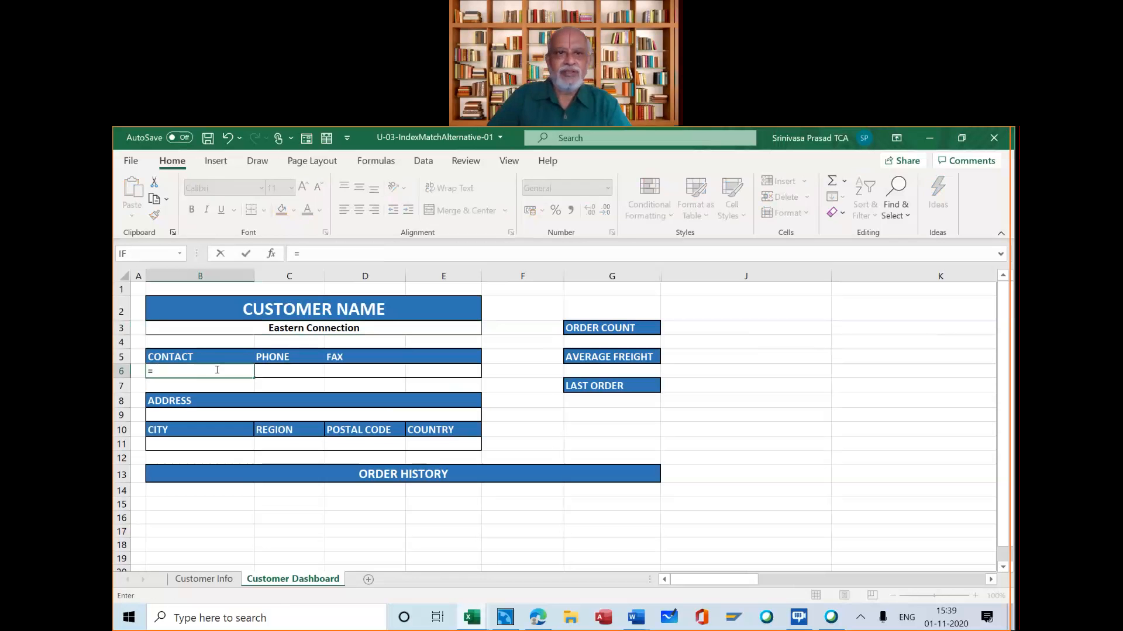
{"action": "type", "text": "IN"}
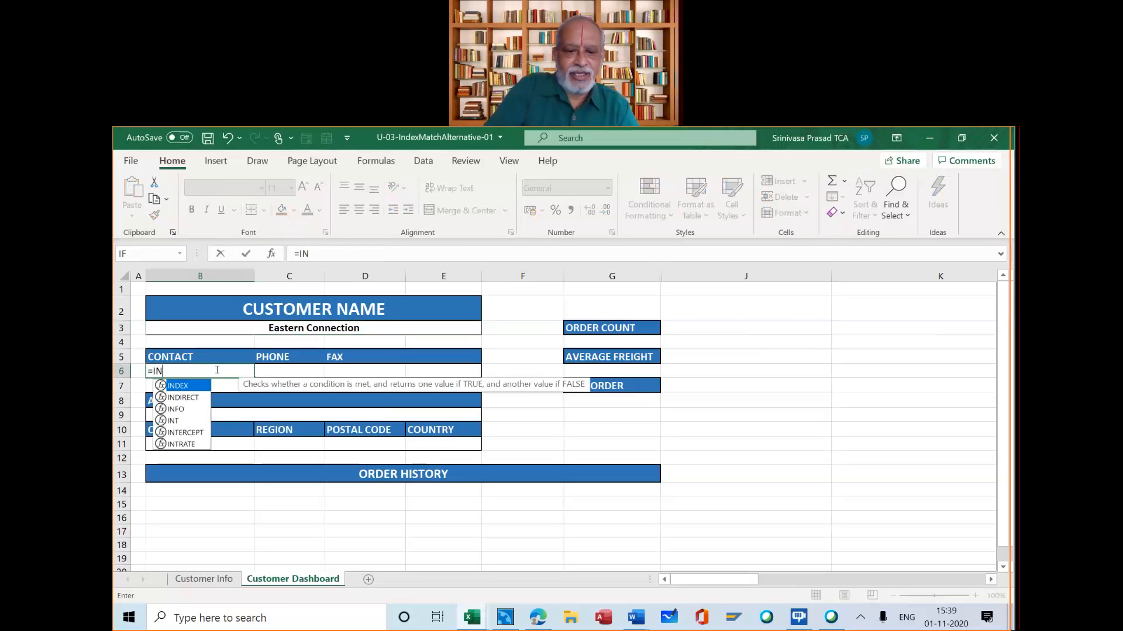
{"action": "type", "text": "DEX("}
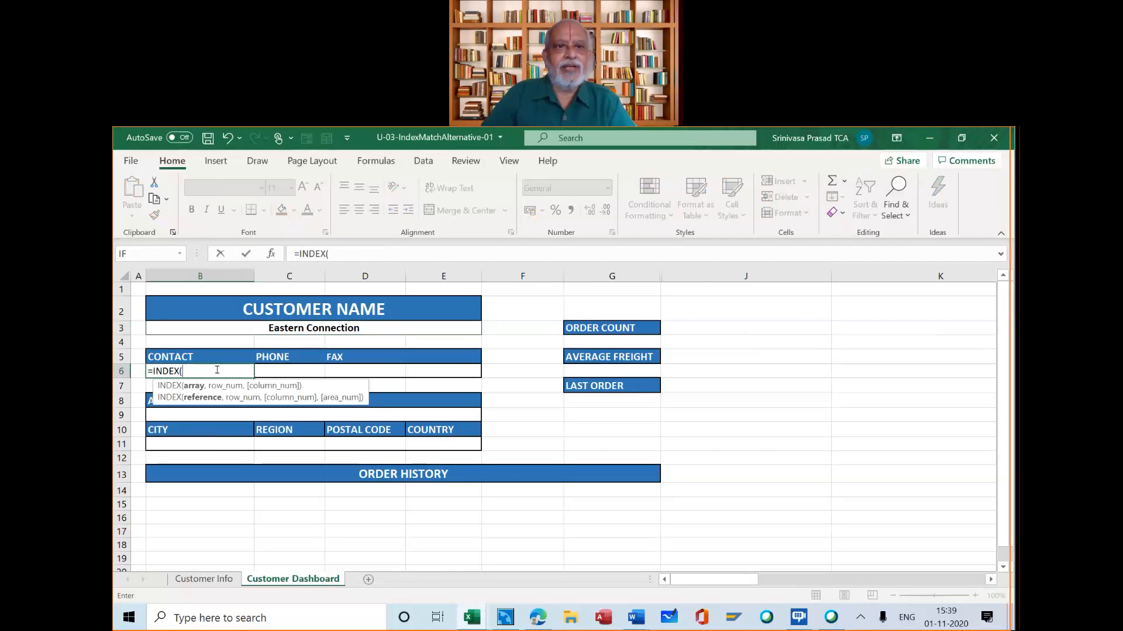
{"action": "left_click", "coordinate": [272, 253]}
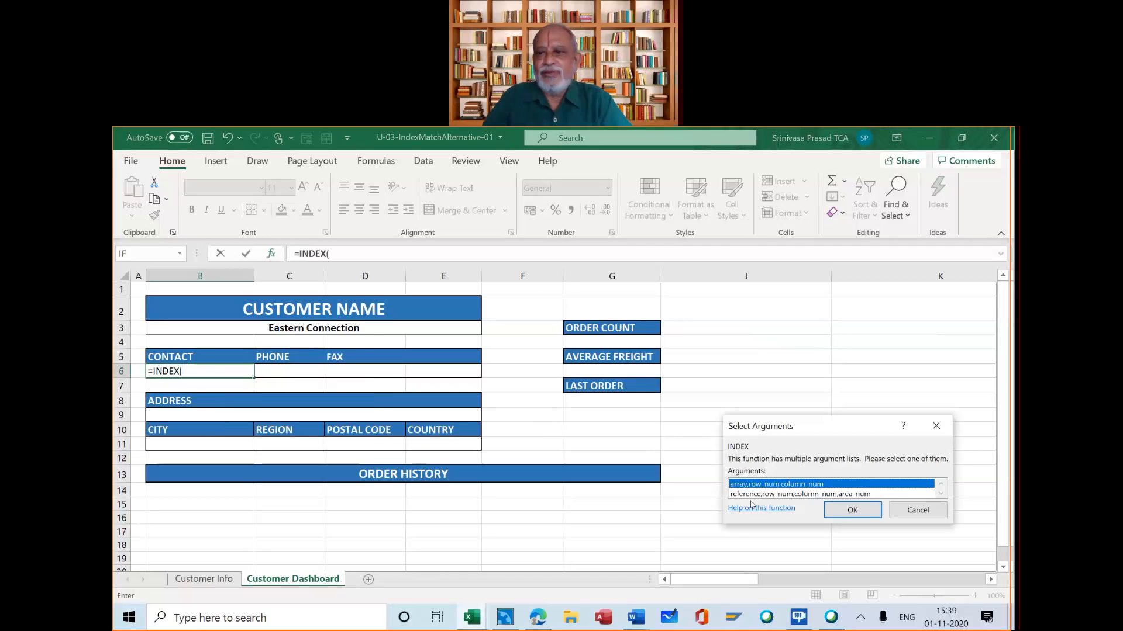
{"action": "left_click", "coordinate": [853, 510]}
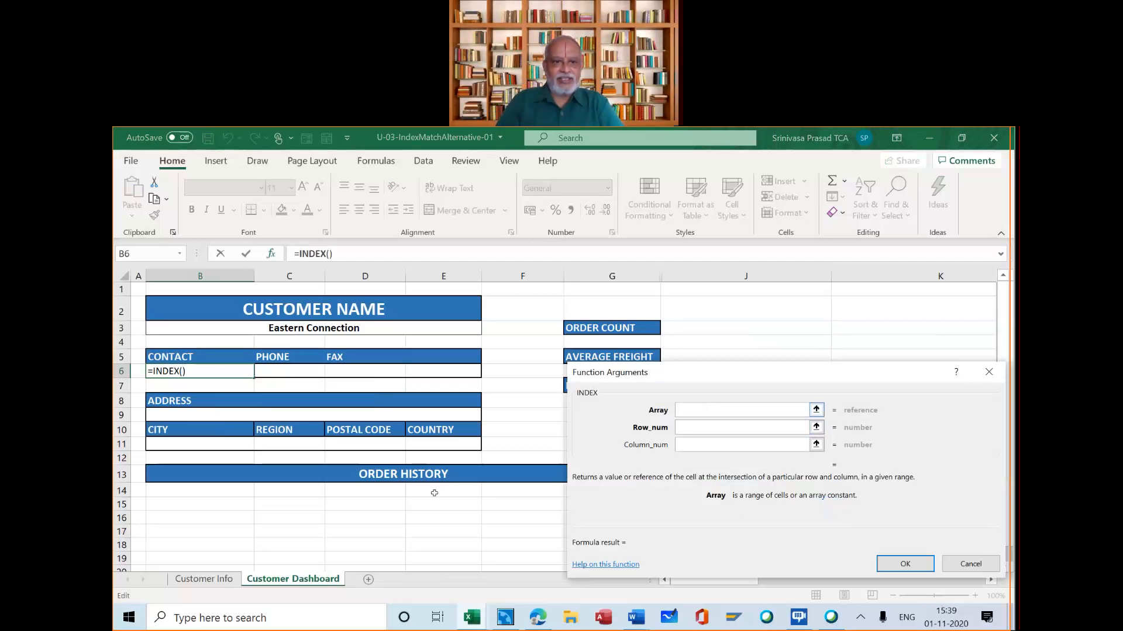
Set the INDEX array to the contact names in A2:A92 on the Customer Info sheet
{"action": "left_click", "coordinate": [225, 580]}
{"action": "left_click", "coordinate": [226, 580]}
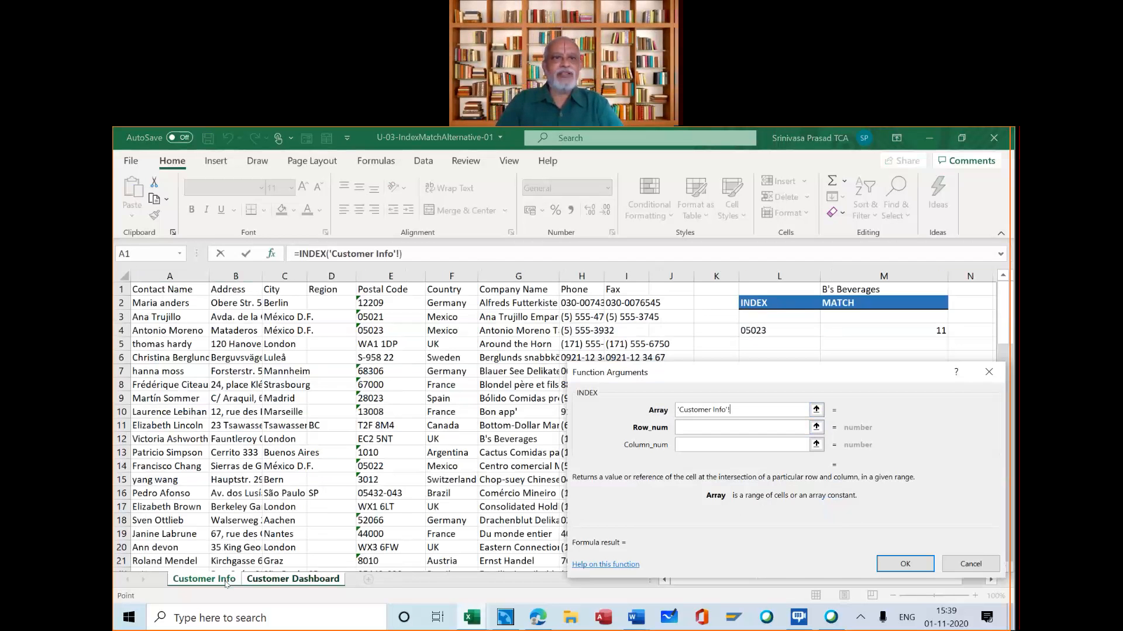
{"action": "left_click", "coordinate": [179, 304]}
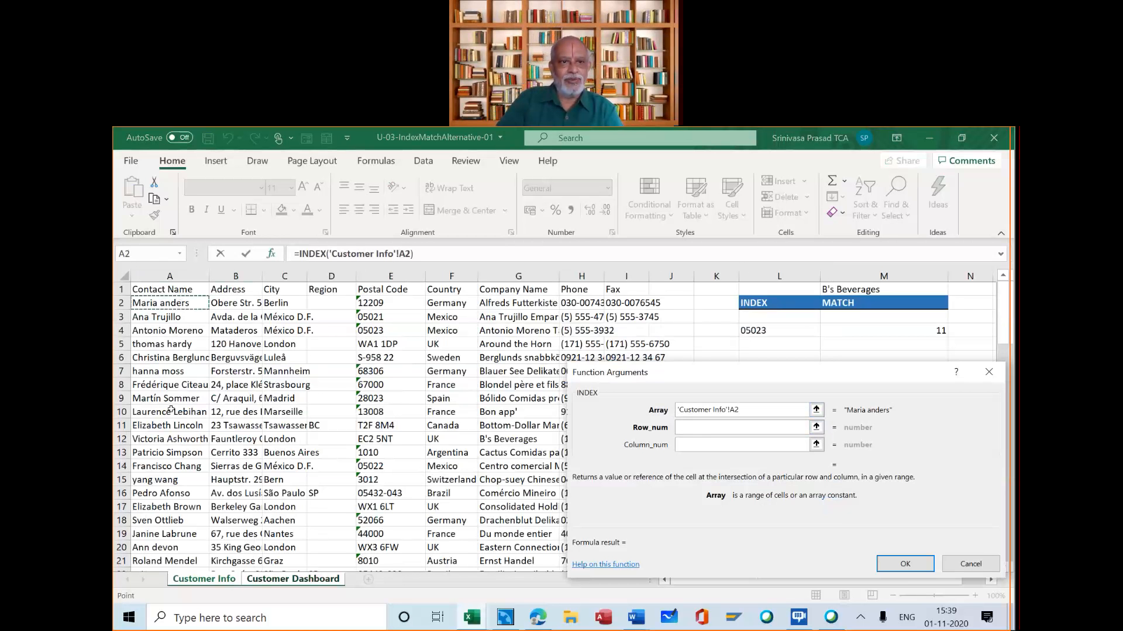
{"action": "scroll", "coordinate": [171, 411], "scroll_direction": "down", "scroll_amount": 13}
{"action": "scroll", "coordinate": [171, 414], "scroll_direction": "down", "scroll_amount": 11}
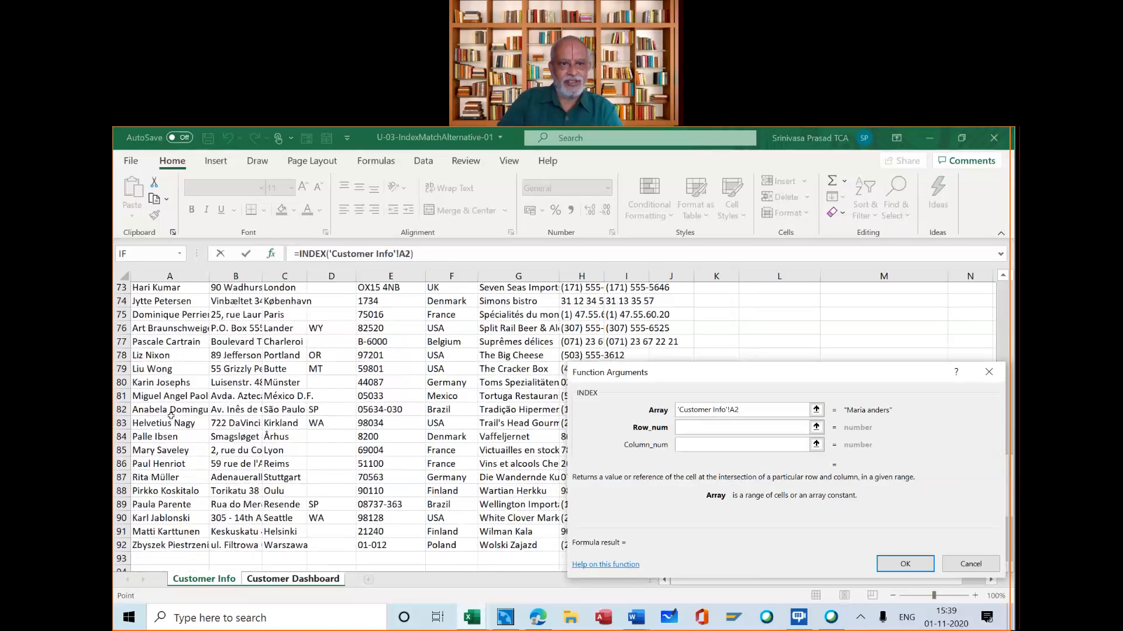
{"action": "scroll", "coordinate": [171, 415], "scroll_direction": "down", "scroll_amount": 1}
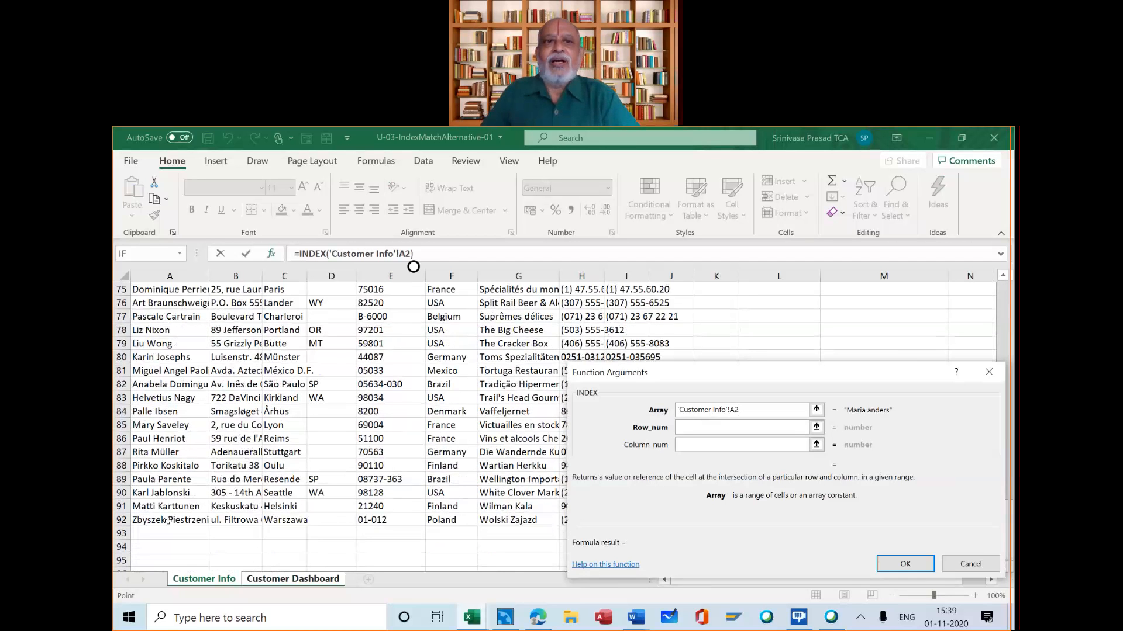
{"action": "left_click", "coordinate": [169, 519], "text": "shift"}
Try row numbers 2 and 5 in the INDEX function's Row_num argument, then clear the argument
{"action": "left_click", "coordinate": [680, 429]}
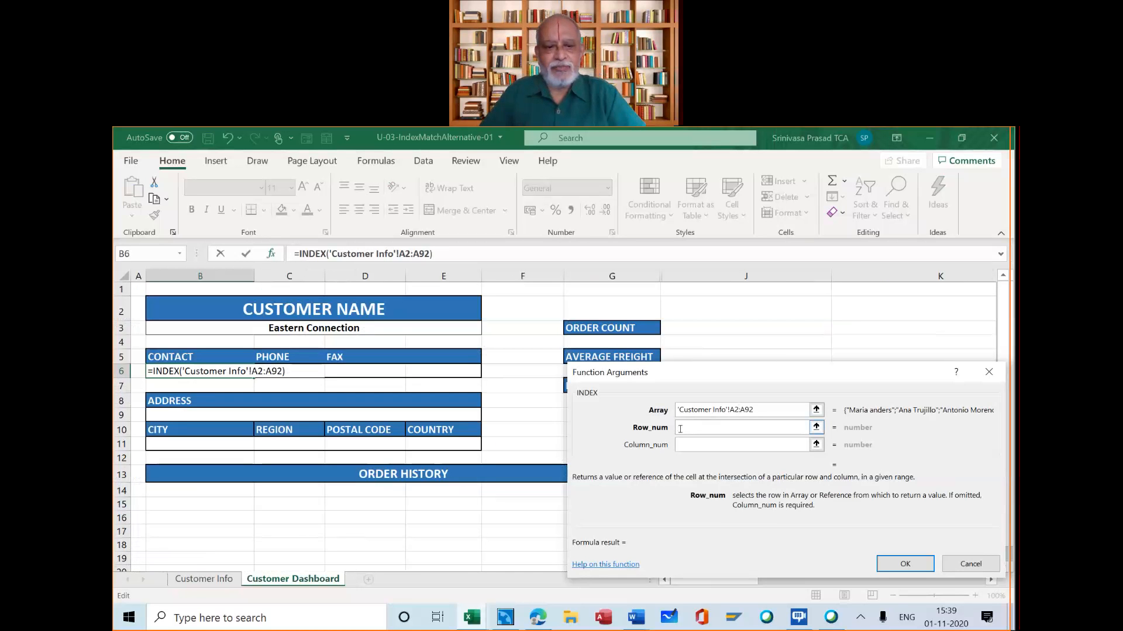
{"action": "type", "text": "2"}
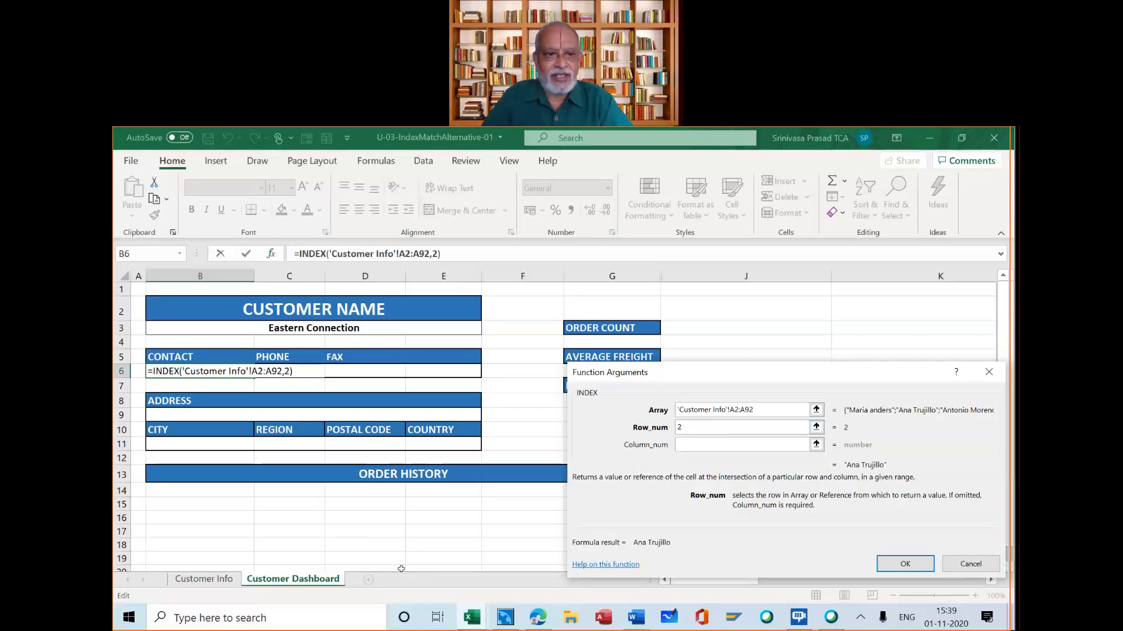
{"action": "type", "text": "+"}
{"action": "left_click", "coordinate": [215, 579]}
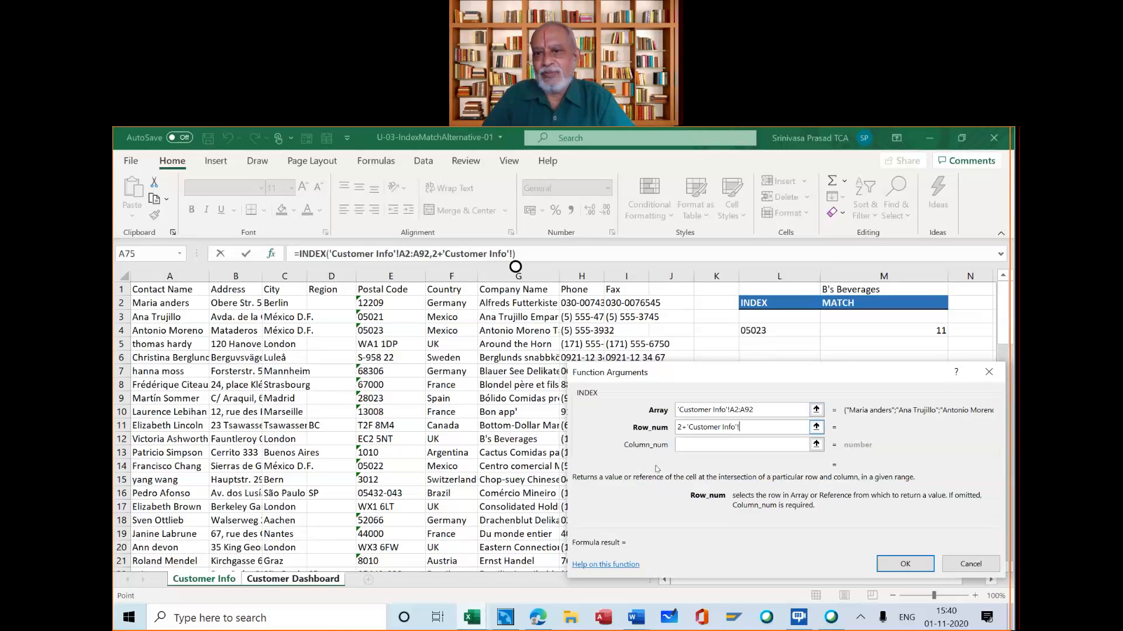
{"action": "key", "text": "BackSpace"}
{"action": "key", "text": "BackSpace"}
{"action": "key", "text": "BackSpace"}
{"action": "type", "text": "5"}
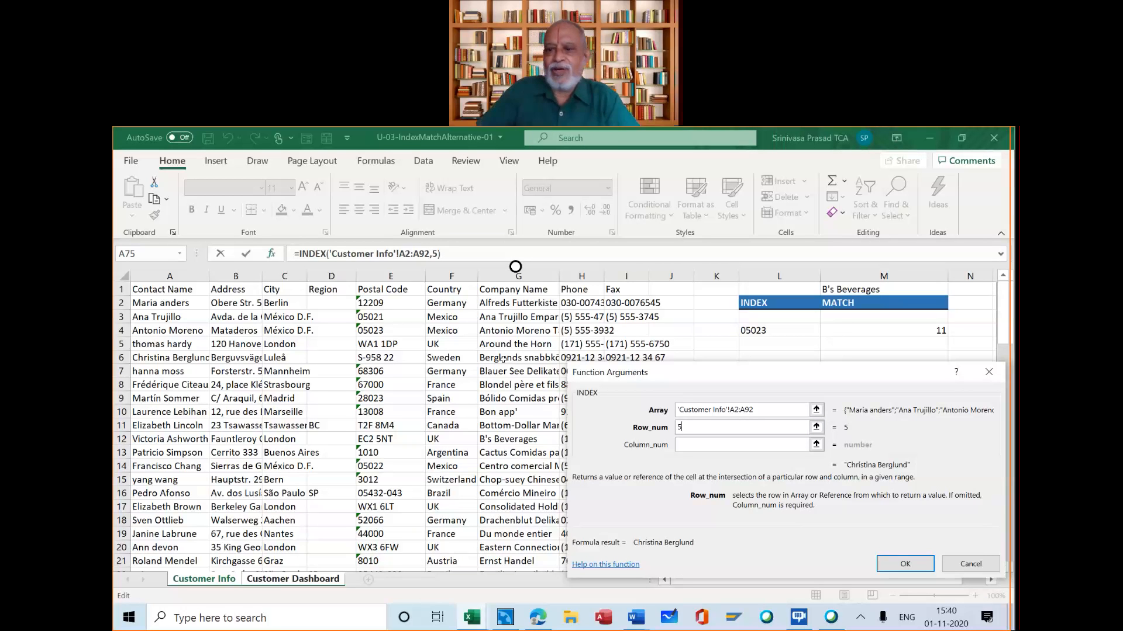
{"action": "key", "text": "BackSpace"}
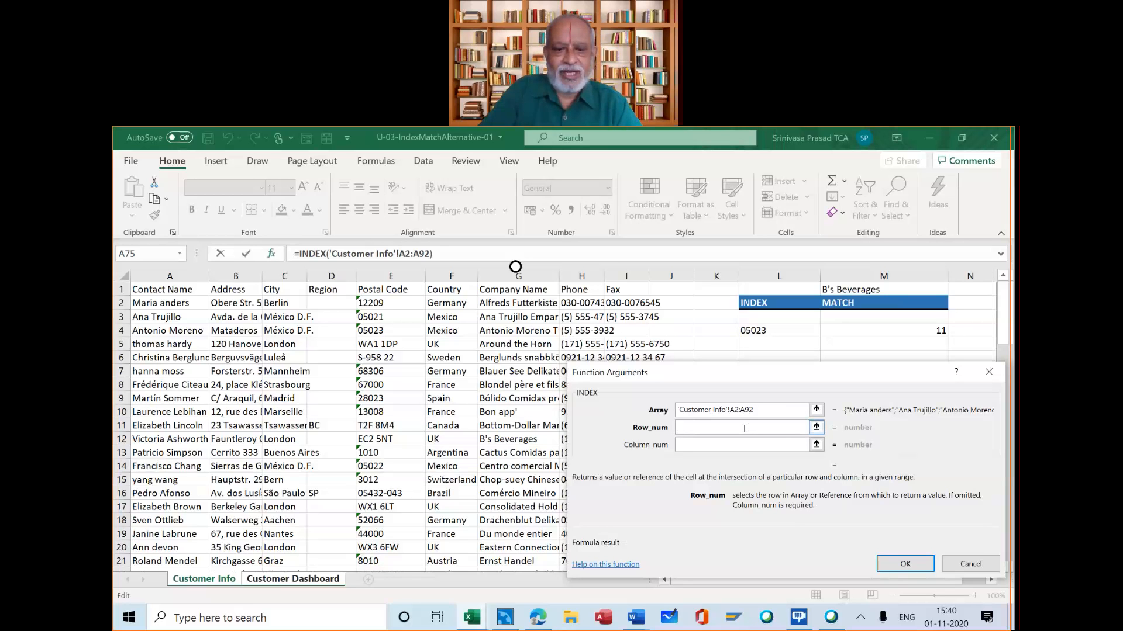
Enter Match as the INDEX row number and try to open the nested MATCH function's arguments
{"action": "type", "text": "Match"}
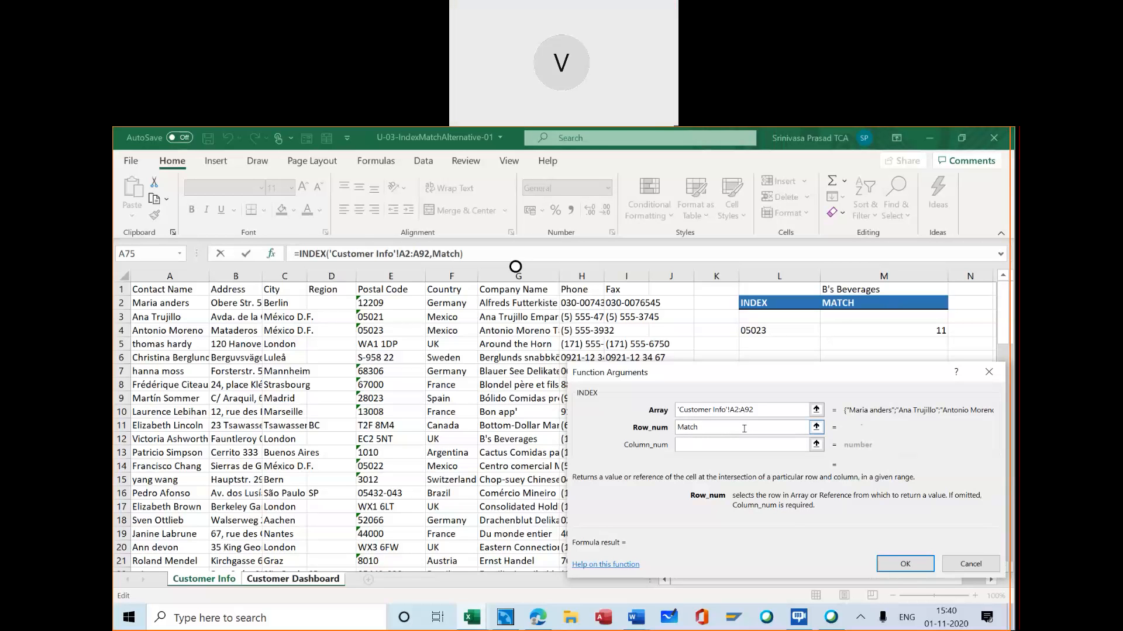
{"action": "left_click", "coordinate": [449, 253]}
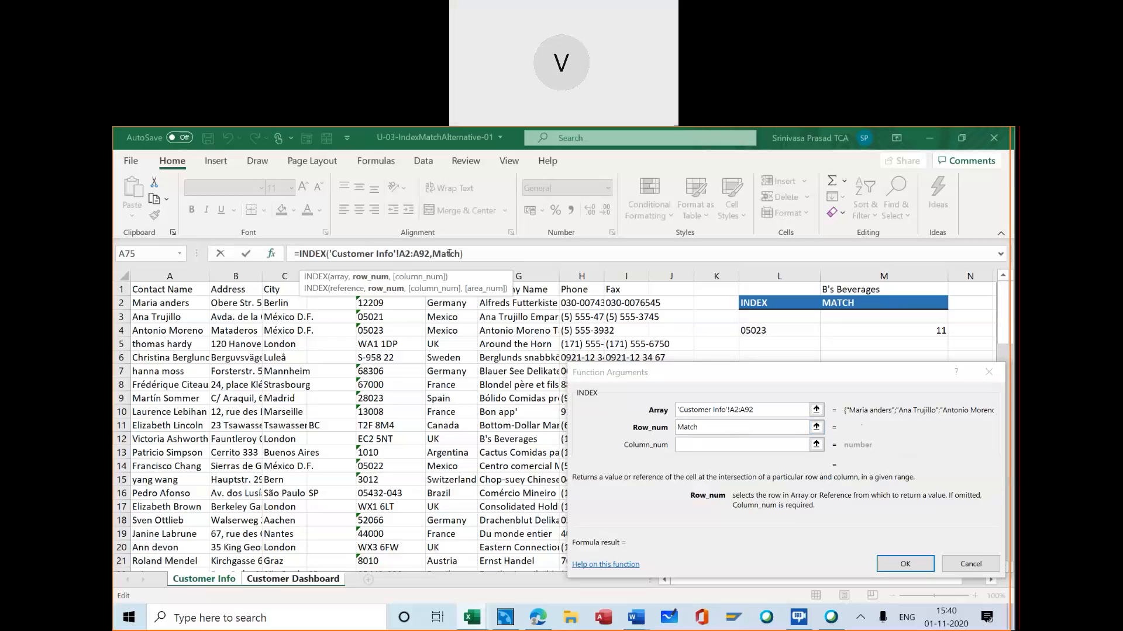
{"action": "left_click", "coordinate": [270, 254]}
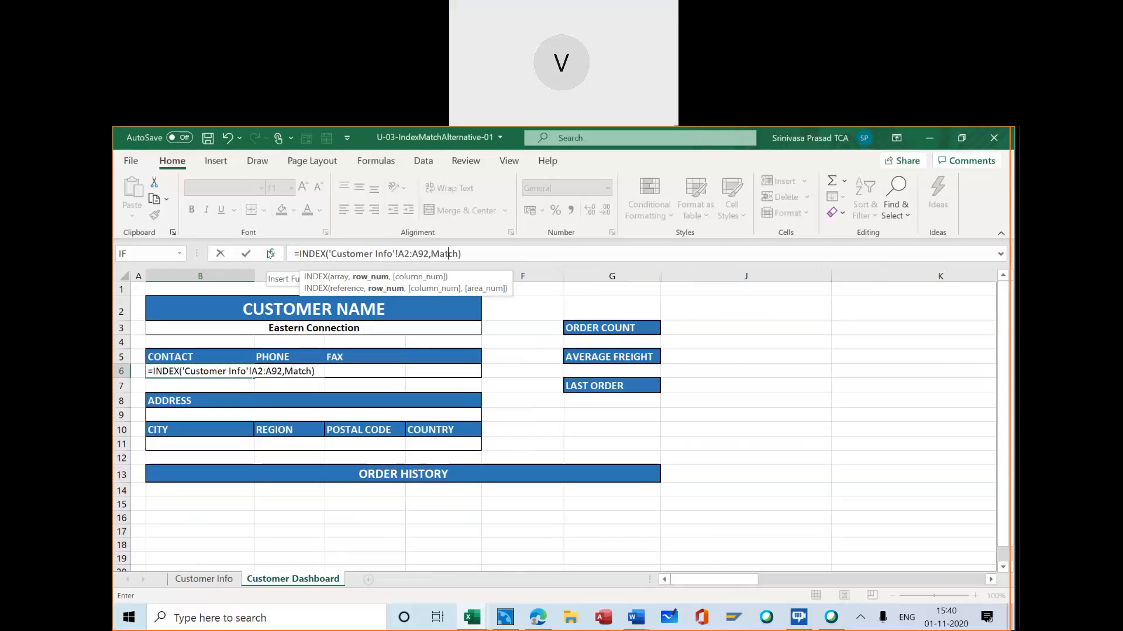
{"action": "left_click", "coordinate": [438, 255]}
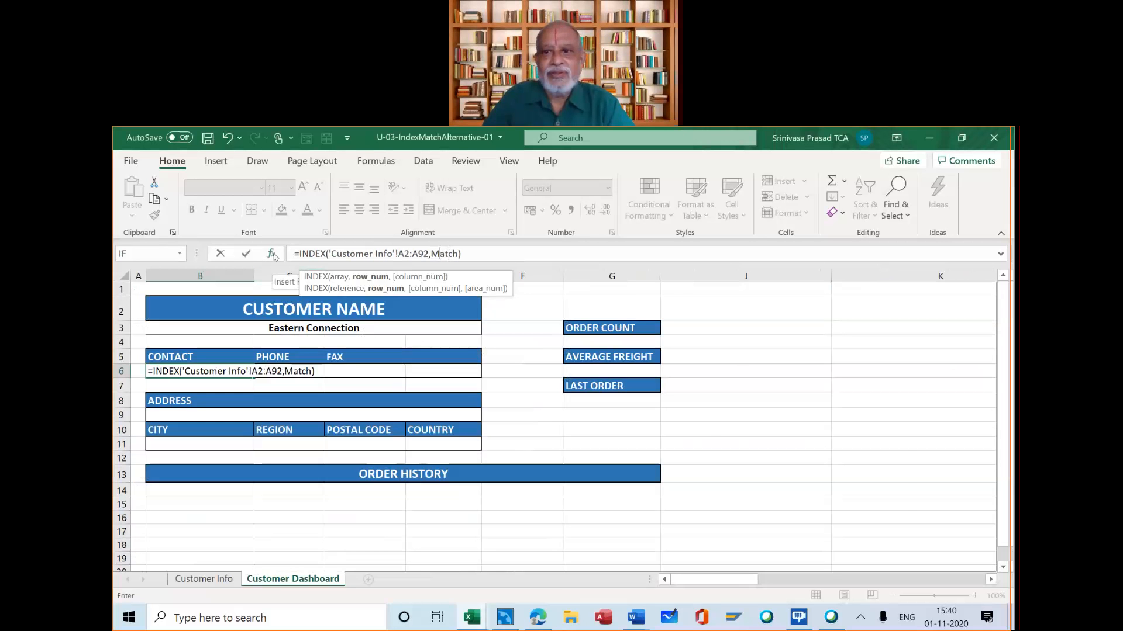
{"action": "left_click", "coordinate": [272, 254]}
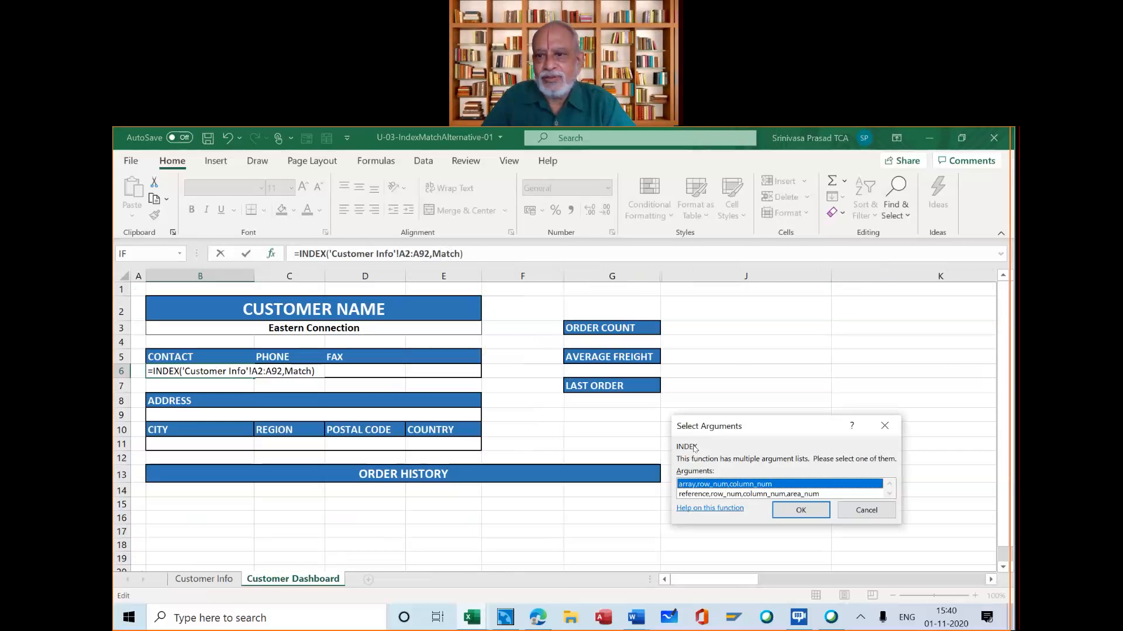
{"action": "left_click", "coordinate": [801, 510]}
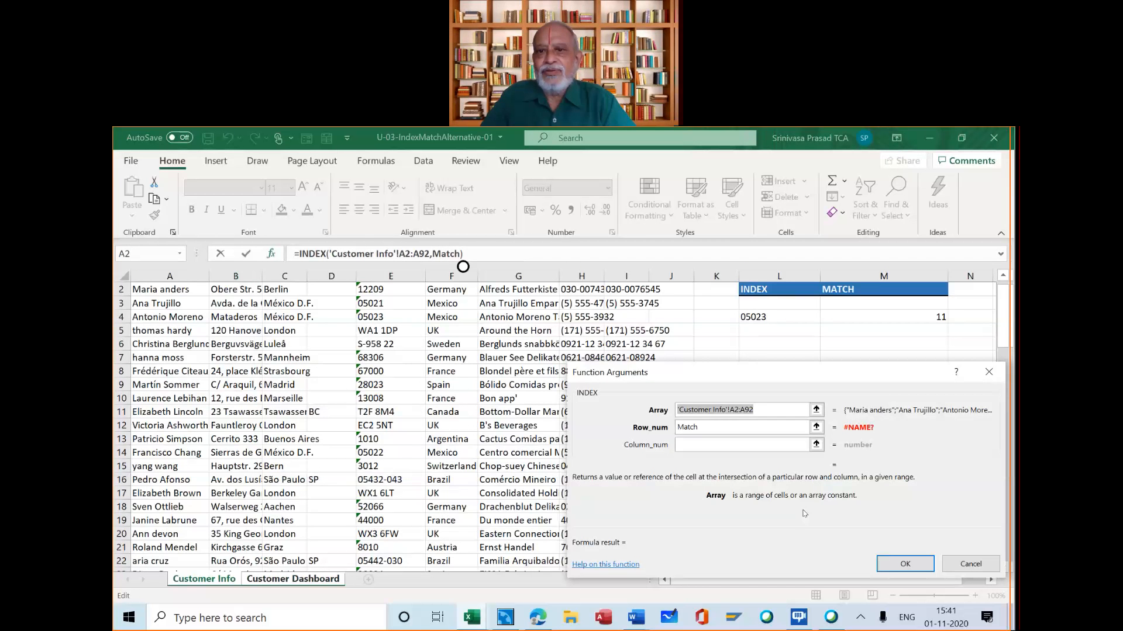
{"action": "left_click", "coordinate": [704, 429]}
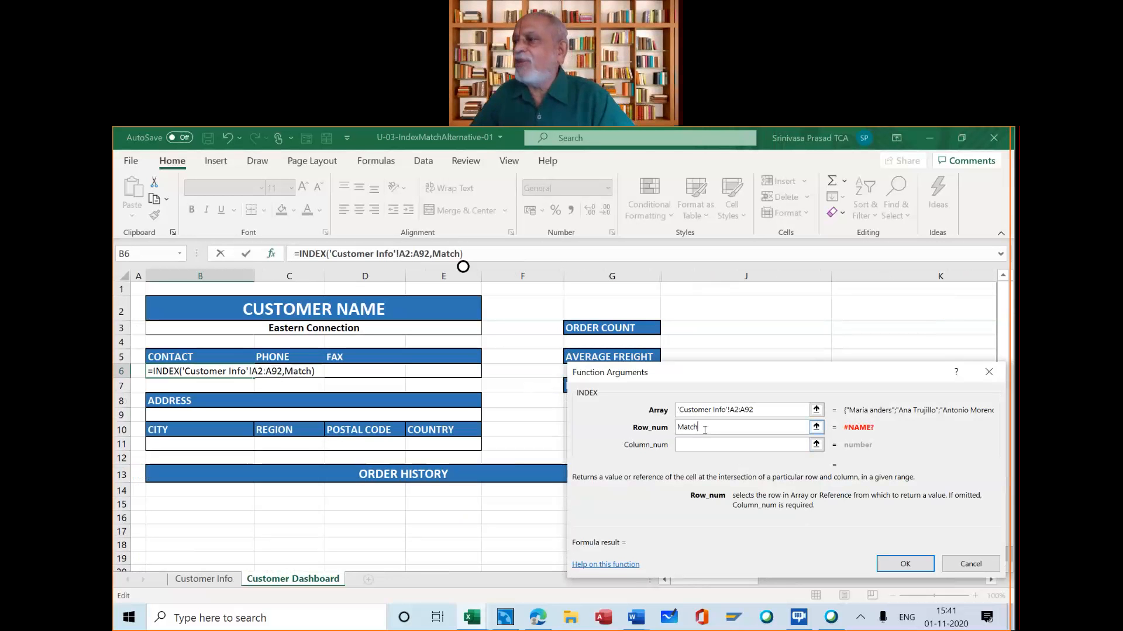
Add an opening parenthesis after Match in the INDEX row number and open the nested MATCH function's arguments
{"action": "left_click", "coordinate": [586, 149]}
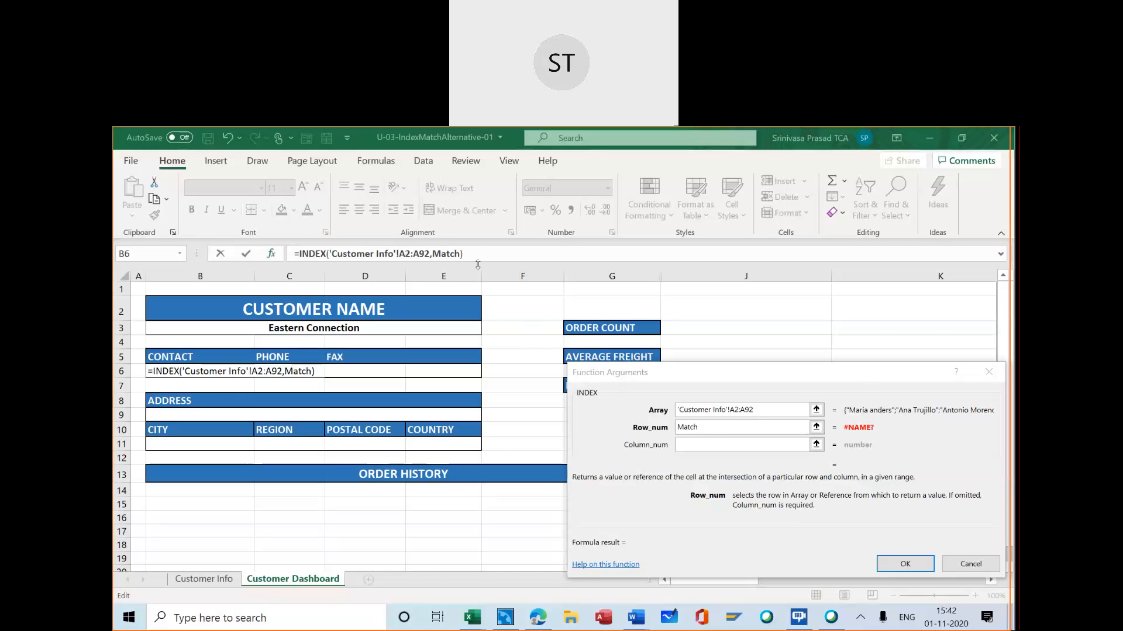
{"action": "left_click", "coordinate": [459, 252]}
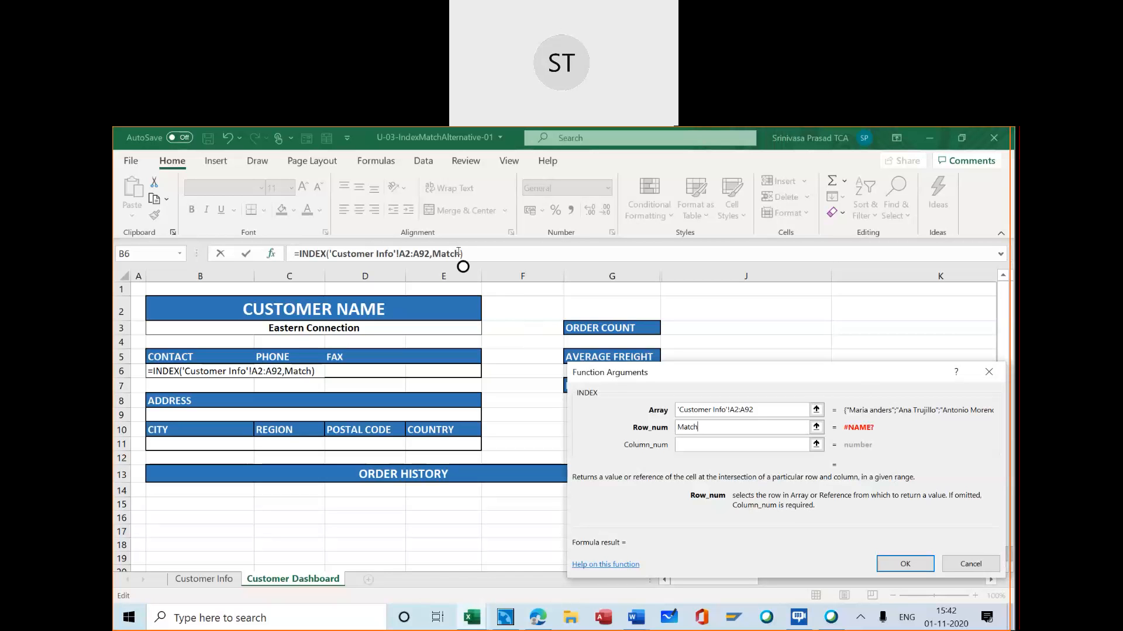
{"action": "type", "text": "("}
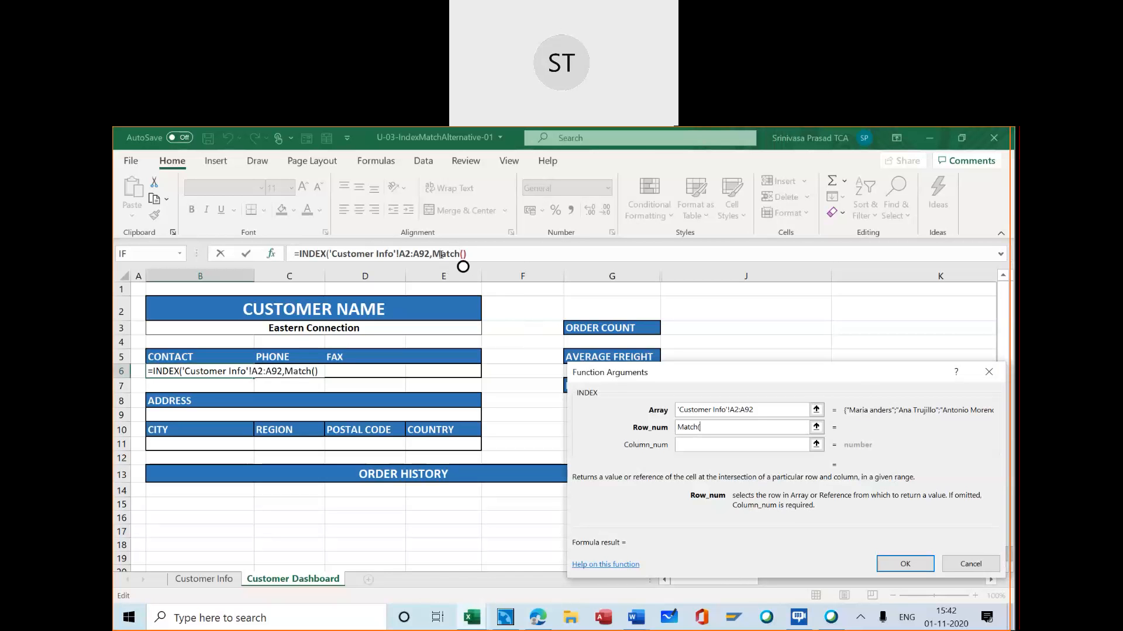
{"action": "left_click", "coordinate": [923, 565]}
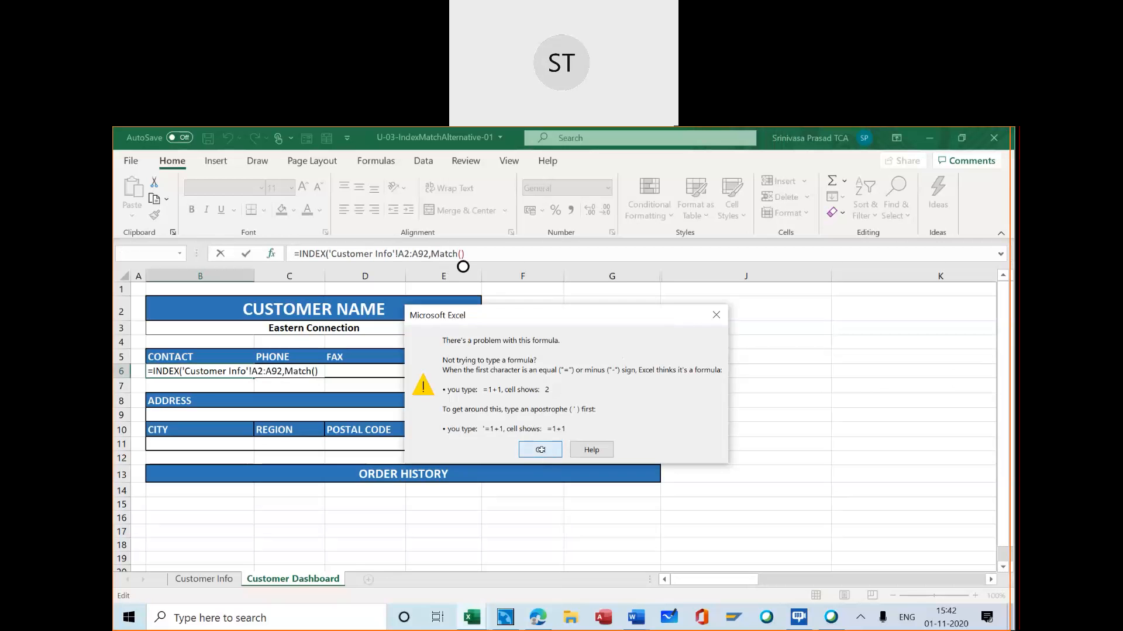
{"action": "left_click", "coordinate": [541, 450]}
{"action": "left_click", "coordinate": [446, 254]}
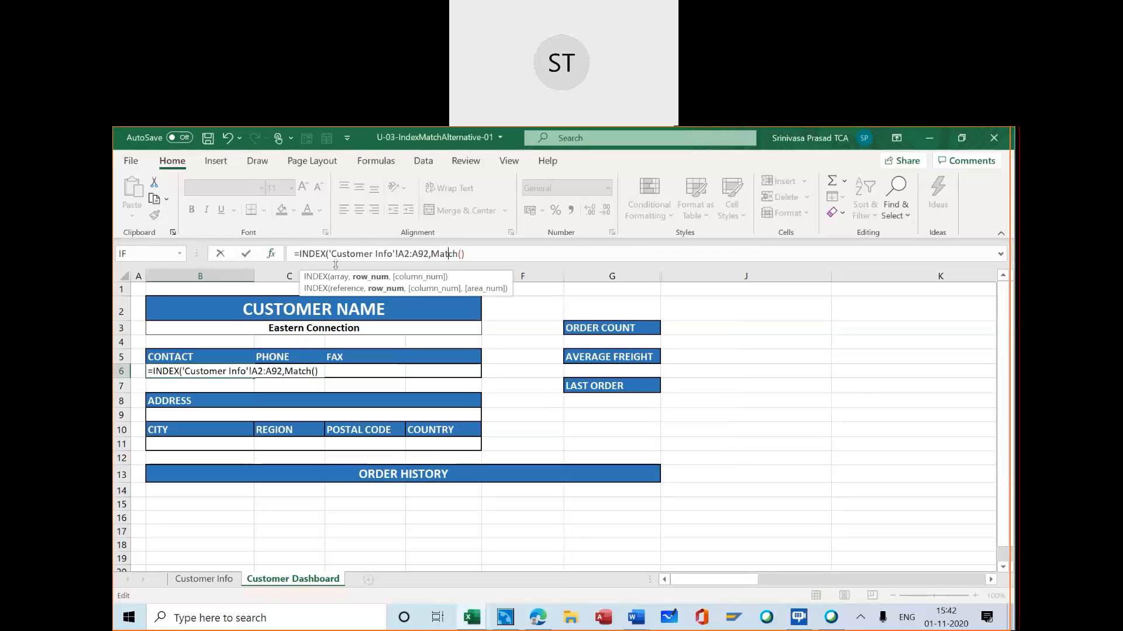
{"action": "left_click", "coordinate": [270, 254]}
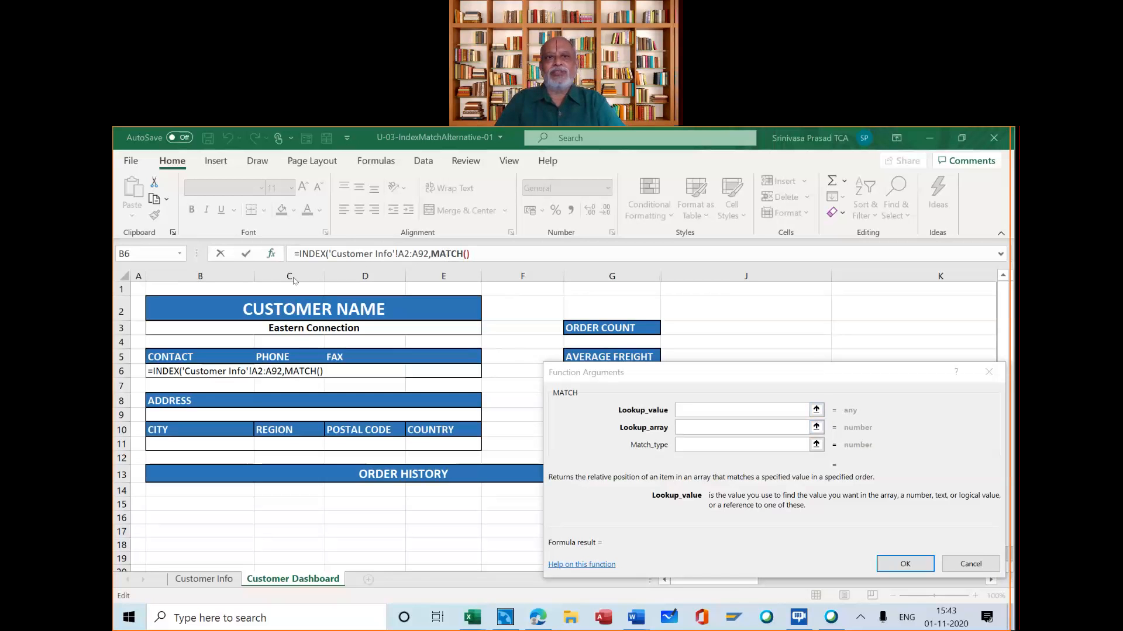
Set the MATCH lookup value to customer name cell B3 and its lookup array to G2:G92 on the Customer Info sheet
{"action": "left_click", "coordinate": [683, 408]}
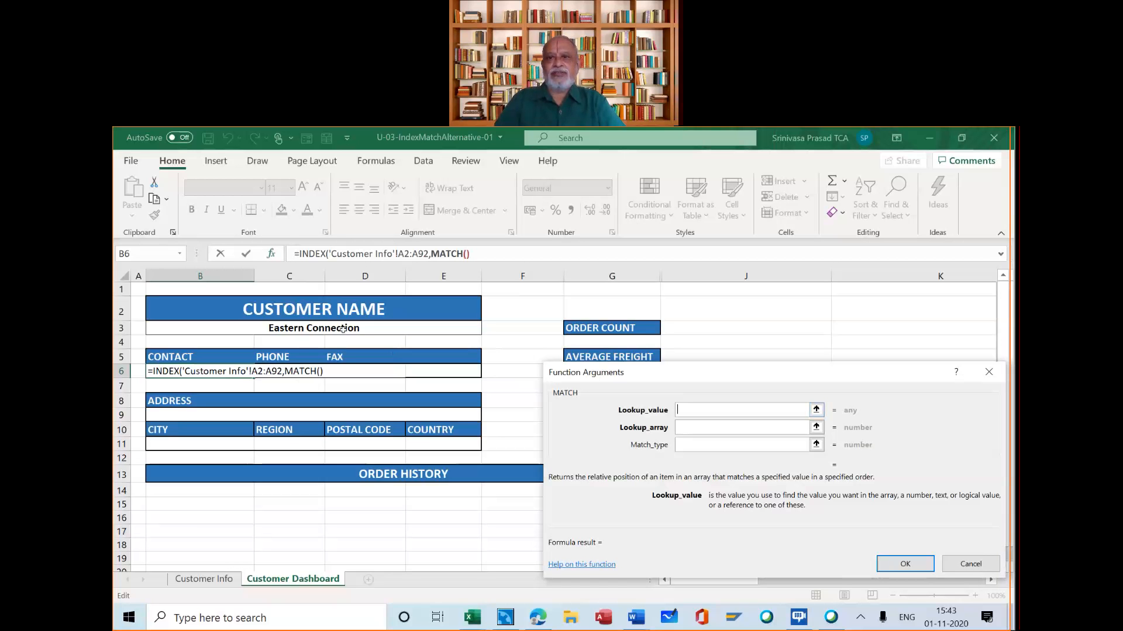
{"action": "left_click", "coordinate": [318, 328]}
{"action": "left_click", "coordinate": [688, 424]}
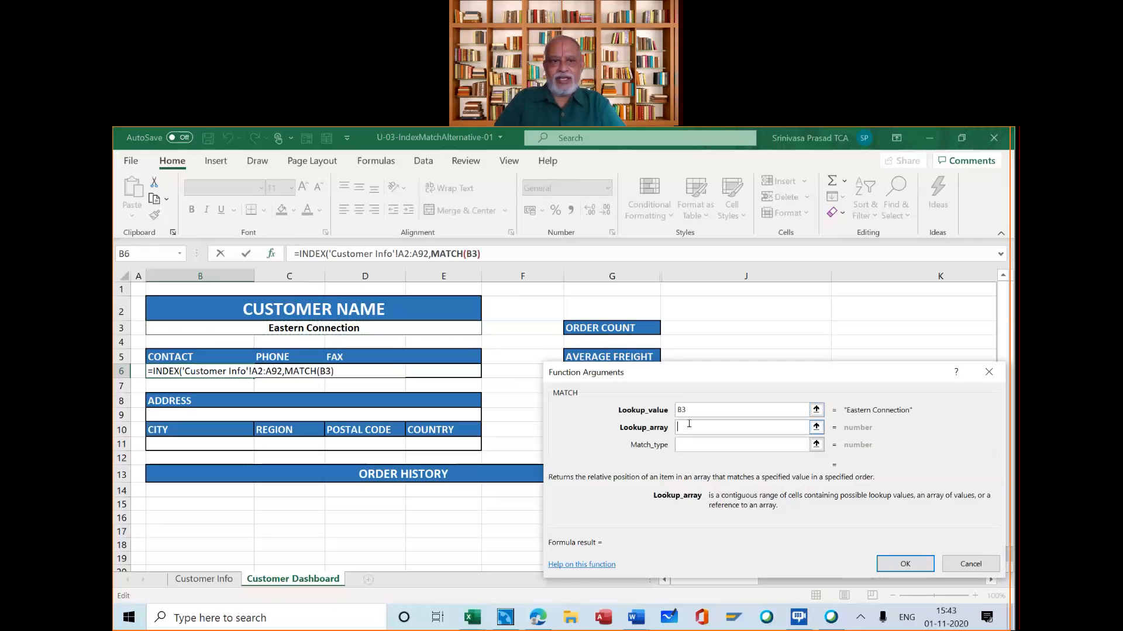
{"action": "left_click", "coordinate": [221, 579]}
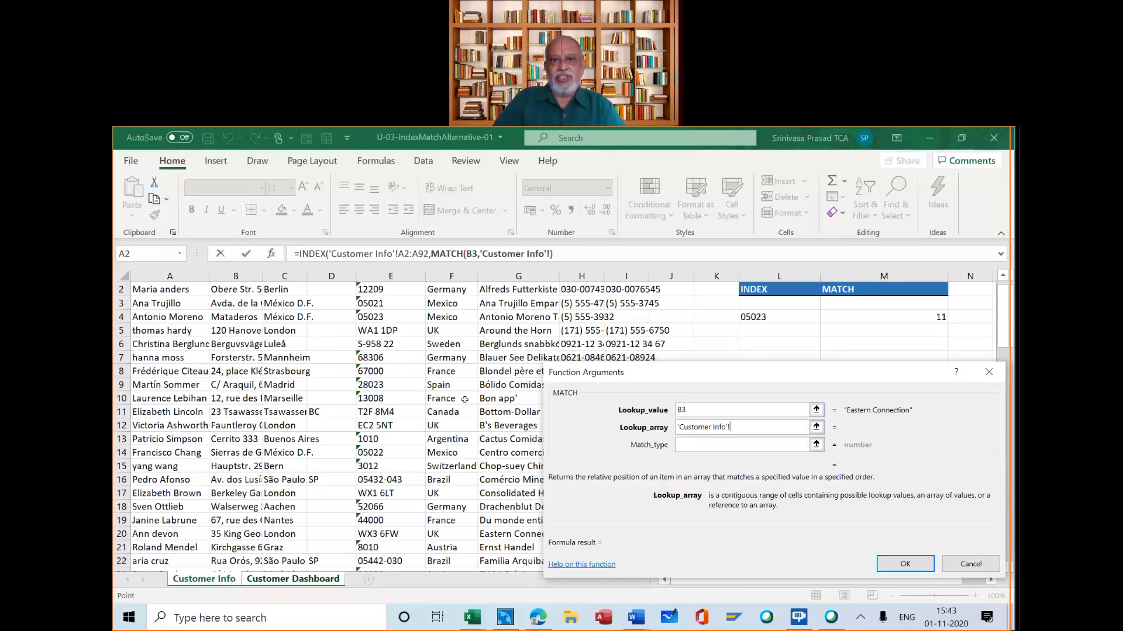
{"action": "left_click", "coordinate": [508, 290]}
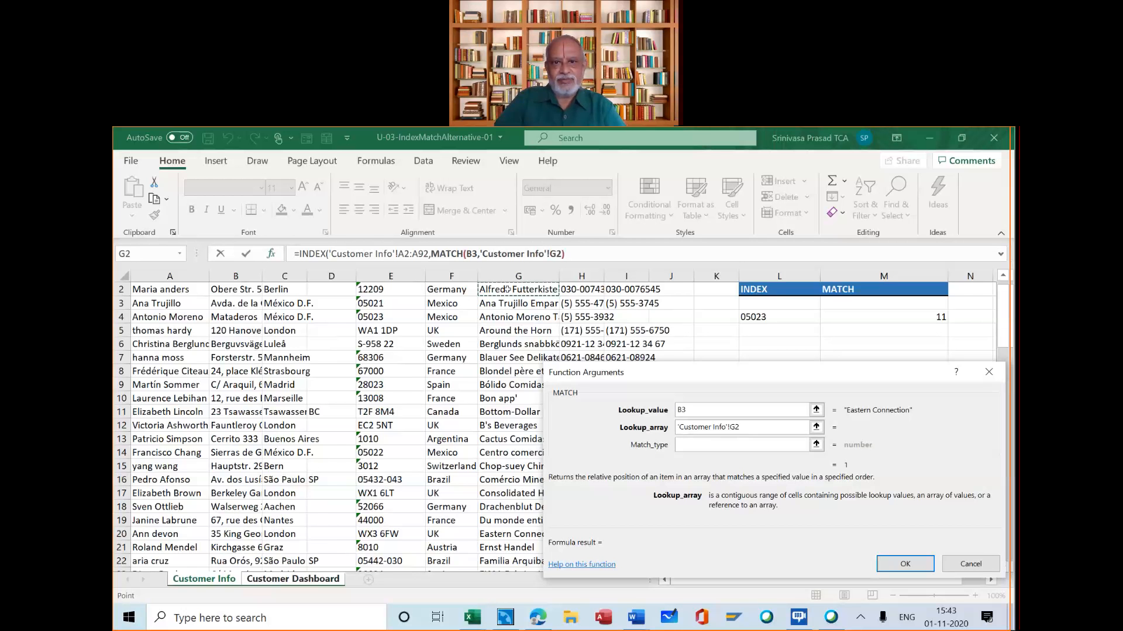
{"action": "scroll", "coordinate": [492, 464], "scroll_direction": "down", "scroll_amount": 2}
{"action": "scroll", "coordinate": [491, 465], "scroll_direction": "down", "scroll_amount": 20}
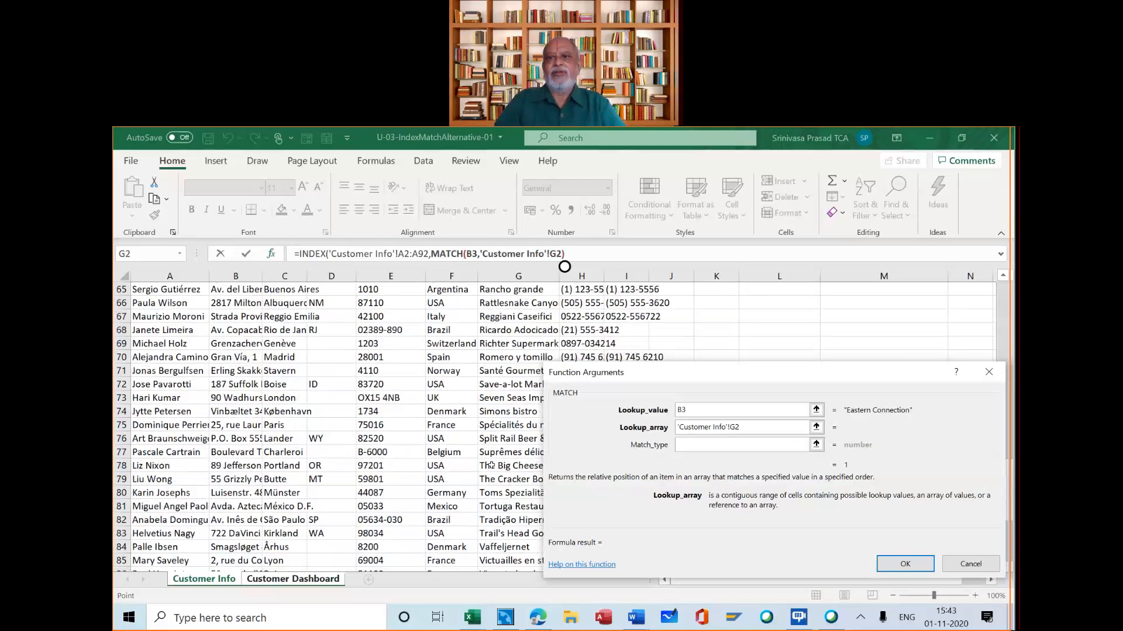
{"action": "scroll", "coordinate": [491, 465], "scroll_direction": "down", "scroll_amount": 4}
{"action": "left_click", "coordinate": [494, 476], "text": "shift"}
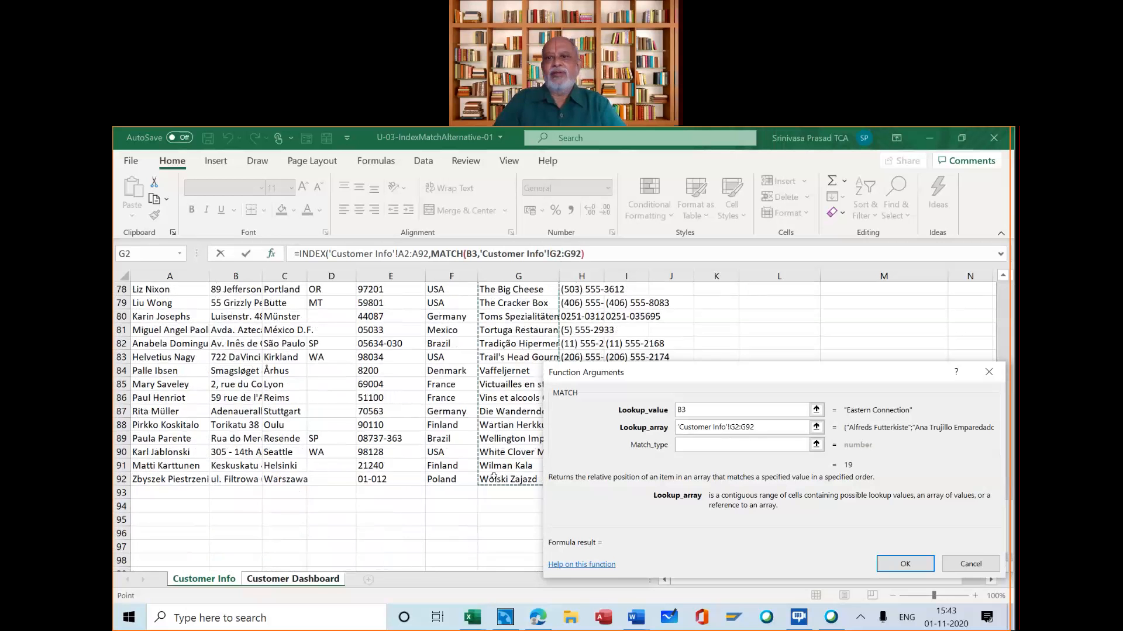
Set the nested MATCH function's match type to 0 and complete the contact formula in B6, accepting the proposed parenthesis correction
{"action": "left_click", "coordinate": [681, 445]}
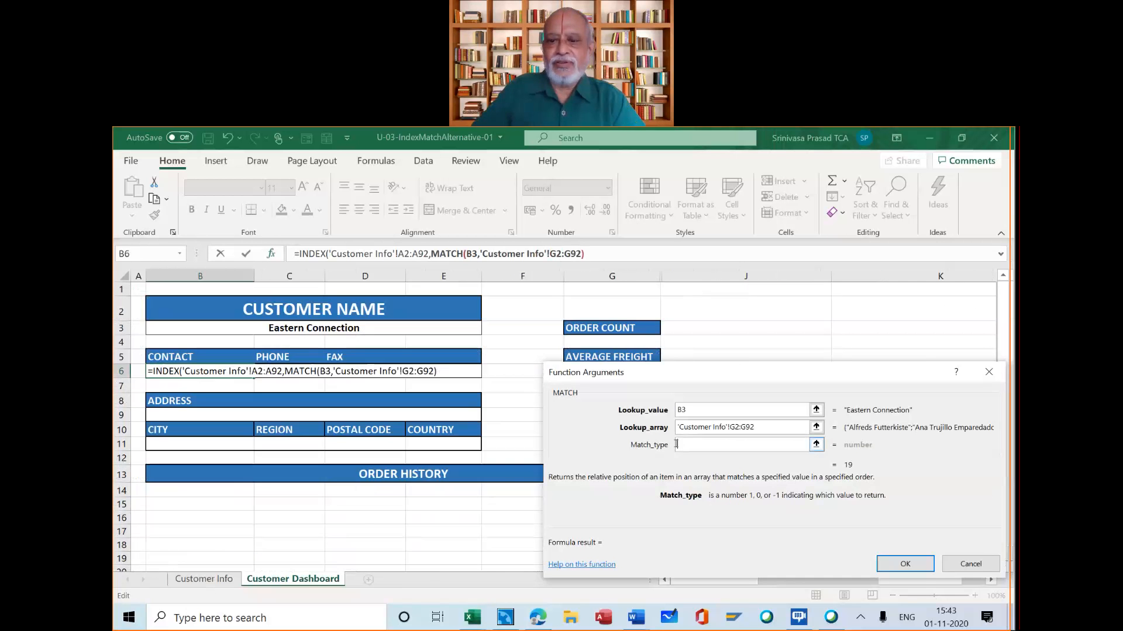
{"action": "type", "text": "0"}
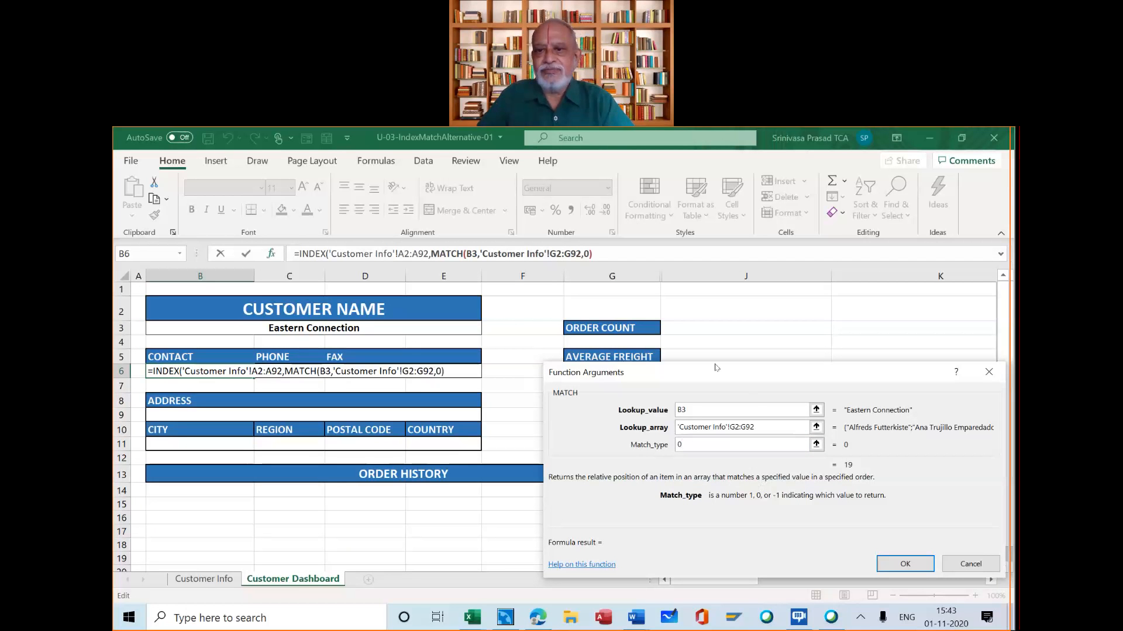
{"action": "left_click_drag", "start_coordinate": [715, 367], "coordinate": [577, 356]}
{"action": "left_click", "coordinate": [771, 553]}
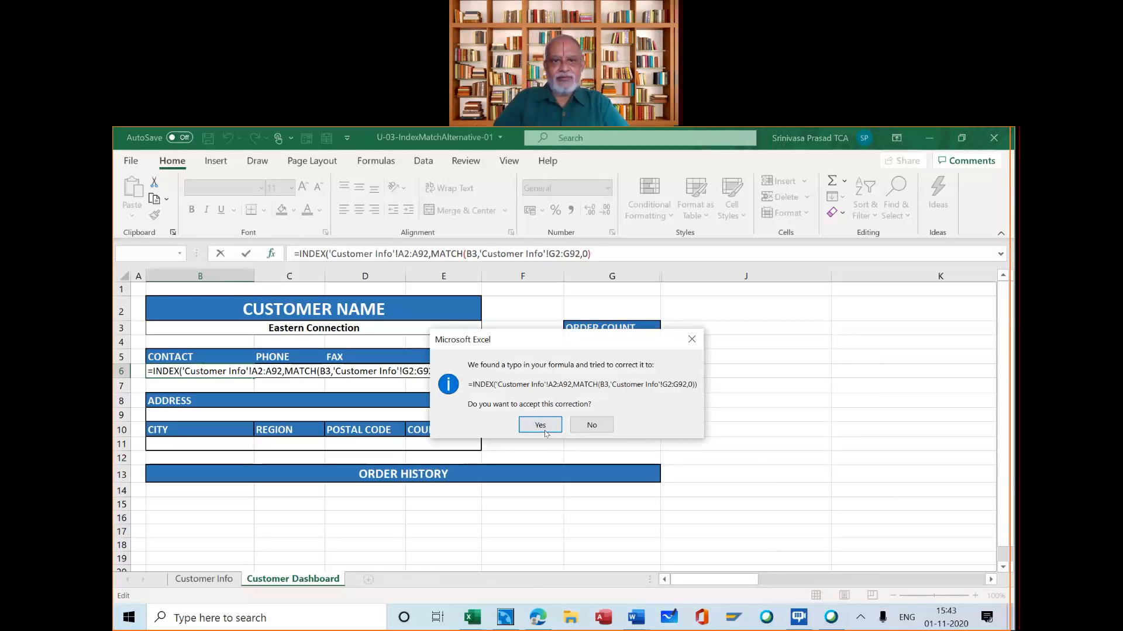
{"action": "left_click", "coordinate": [540, 425]}
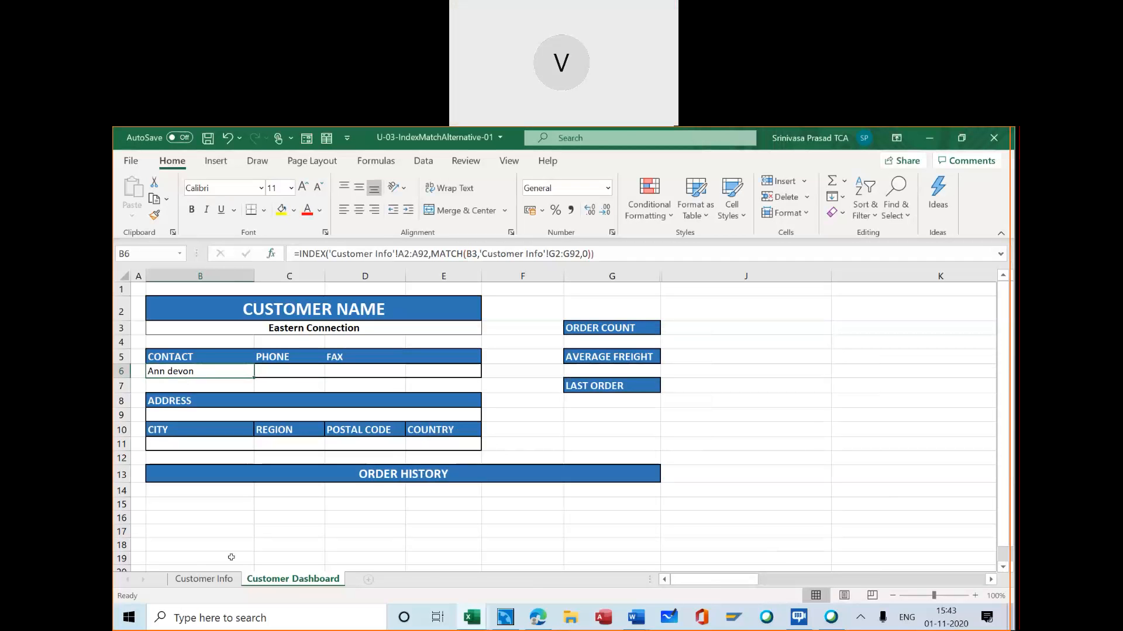
Check the contact name listed for Eastern Connection on the Customer Info sheet
{"action": "left_click", "coordinate": [204, 579]}
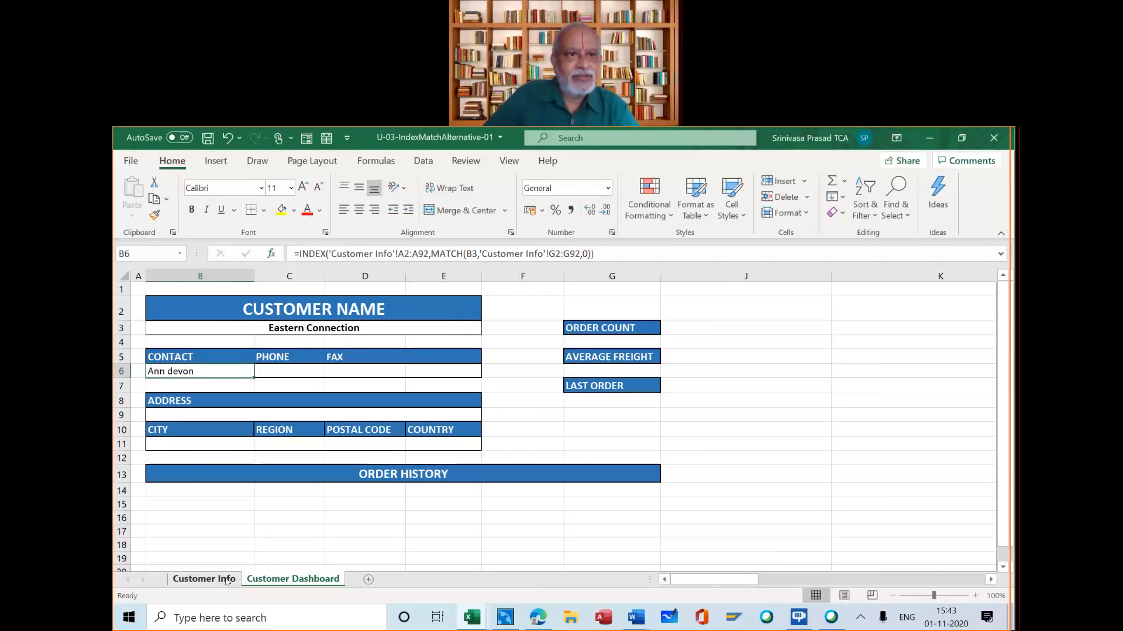
{"action": "scroll", "coordinate": [211, 407], "scroll_direction": "up", "scroll_amount": 20}
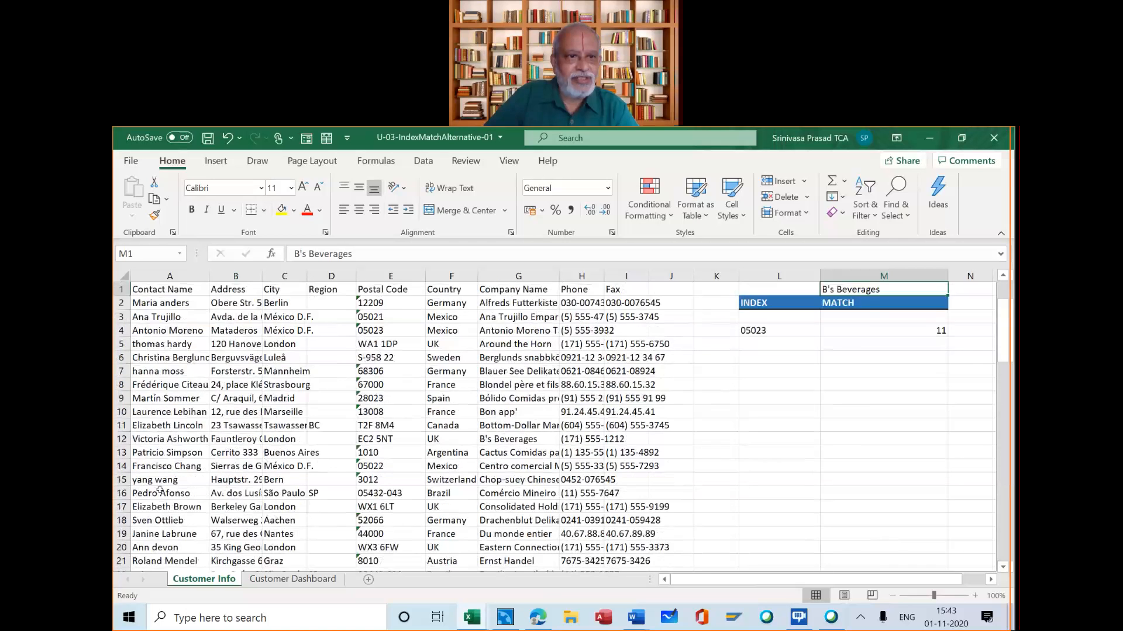
{"action": "left_click", "coordinate": [161, 548]}
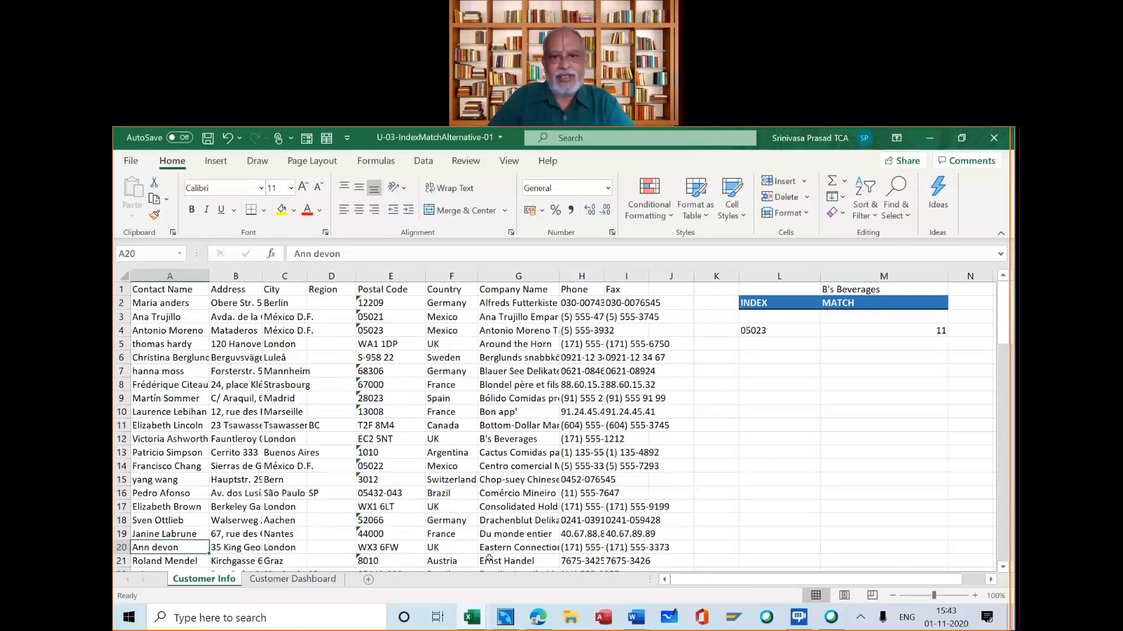
{"action": "left_click", "coordinate": [502, 548]}
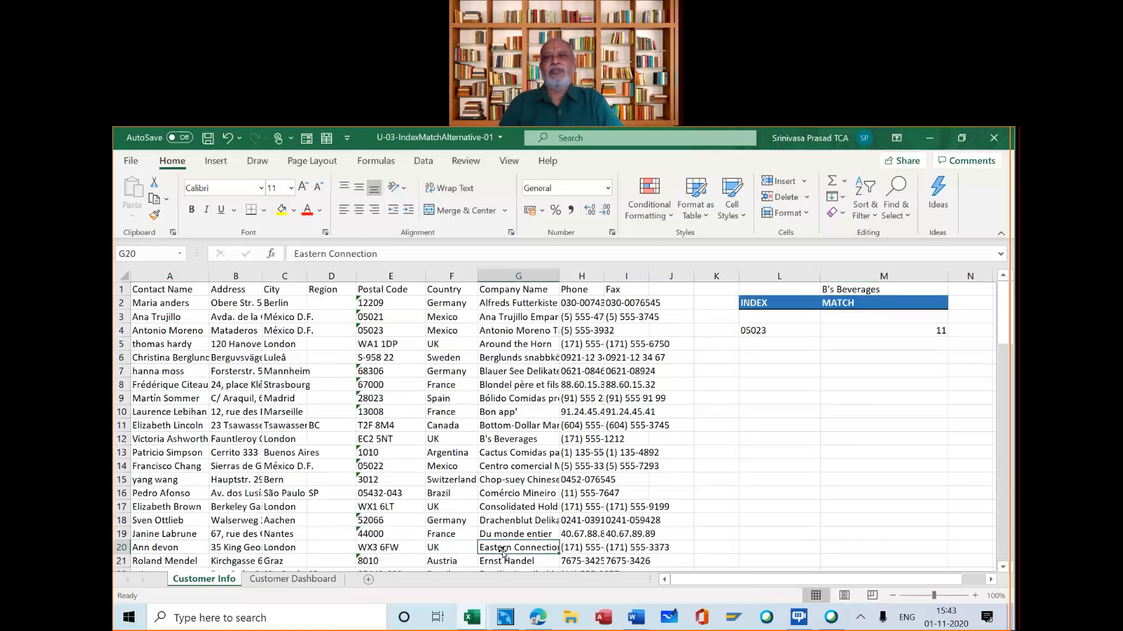
Change the customer name in B3 on the Customer Dashboard sheet to Around the Horn
{"action": "left_click", "coordinate": [328, 579]}
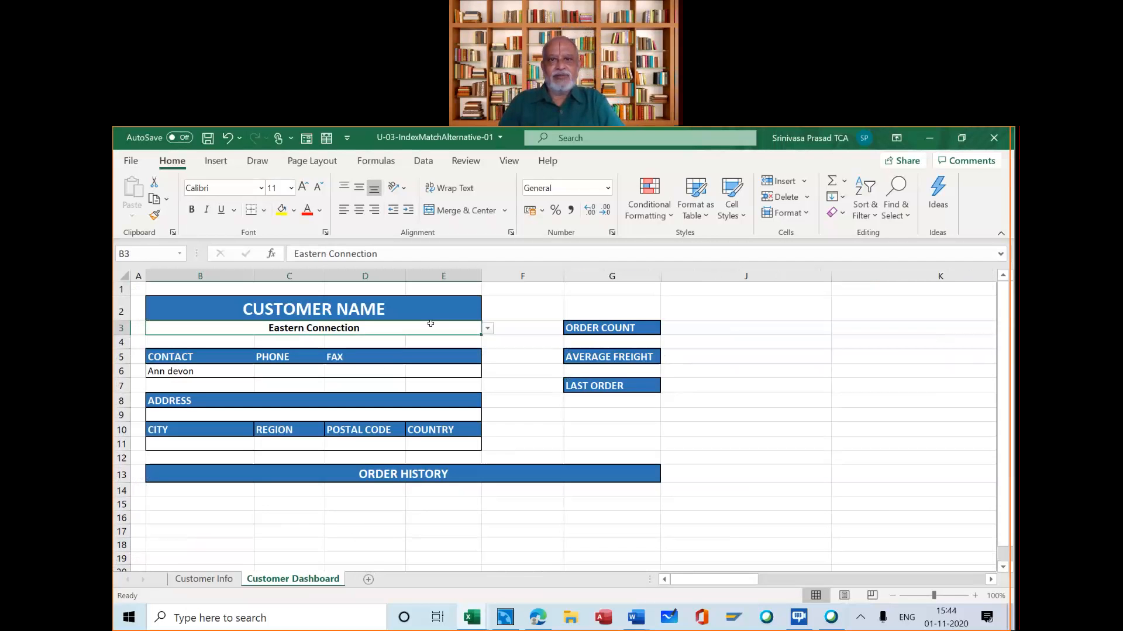
{"action": "left_click", "coordinate": [488, 329]}
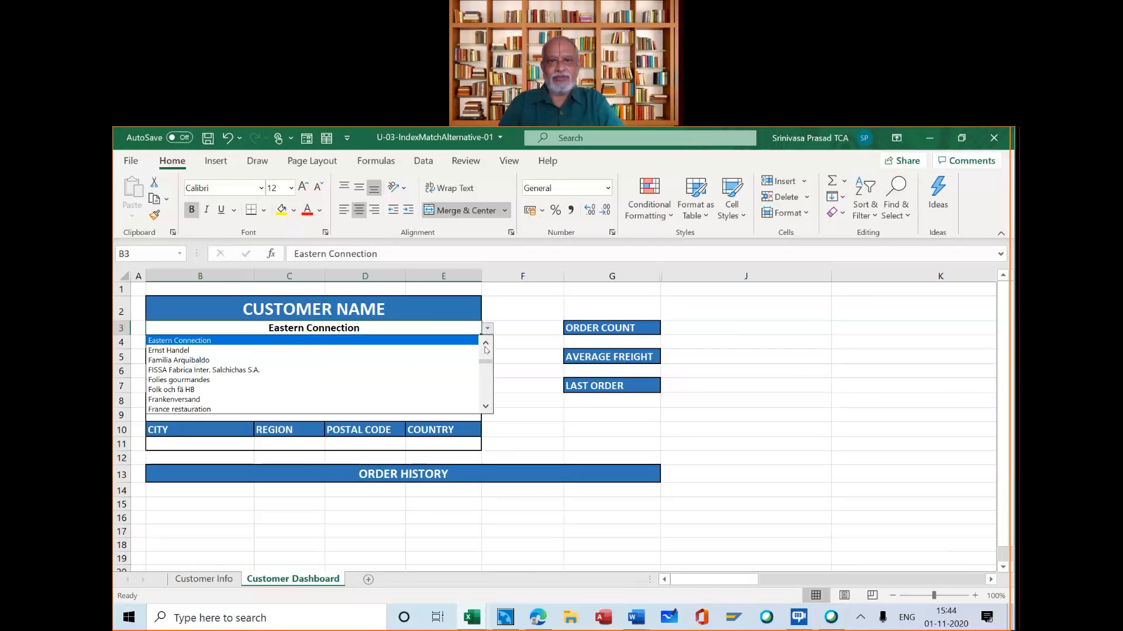
{"action": "scroll", "coordinate": [485, 349], "scroll_direction": "up", "scroll_amount": 1}
{"action": "scroll", "coordinate": [485, 349], "scroll_direction": "up", "scroll_amount": 1}
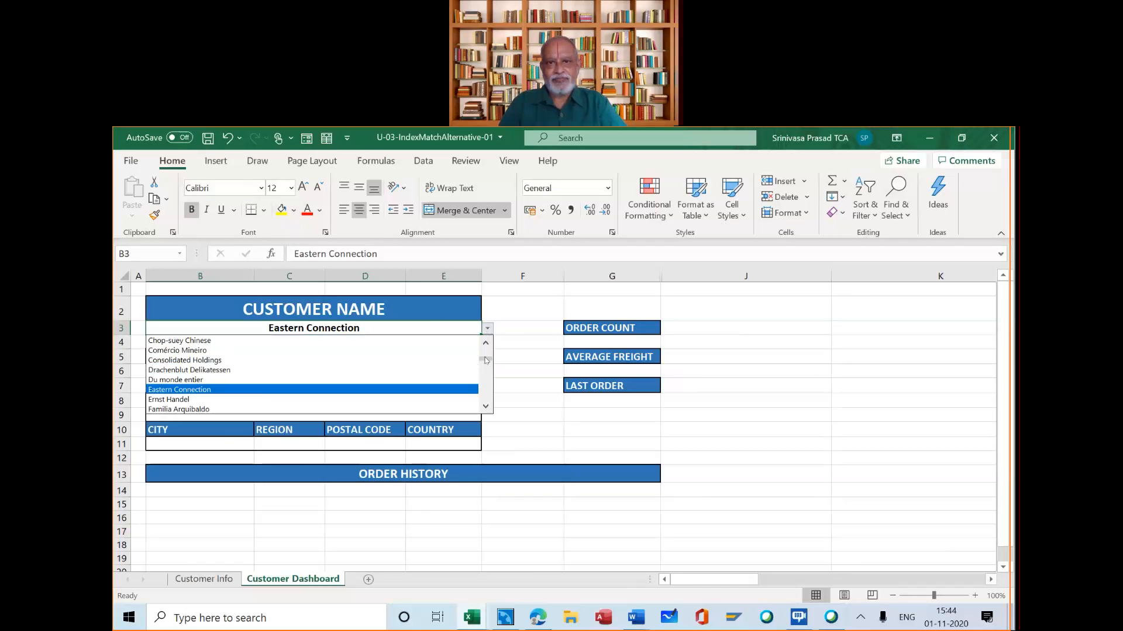
{"action": "left_click_drag", "start_coordinate": [485, 360], "coordinate": [487, 341]}
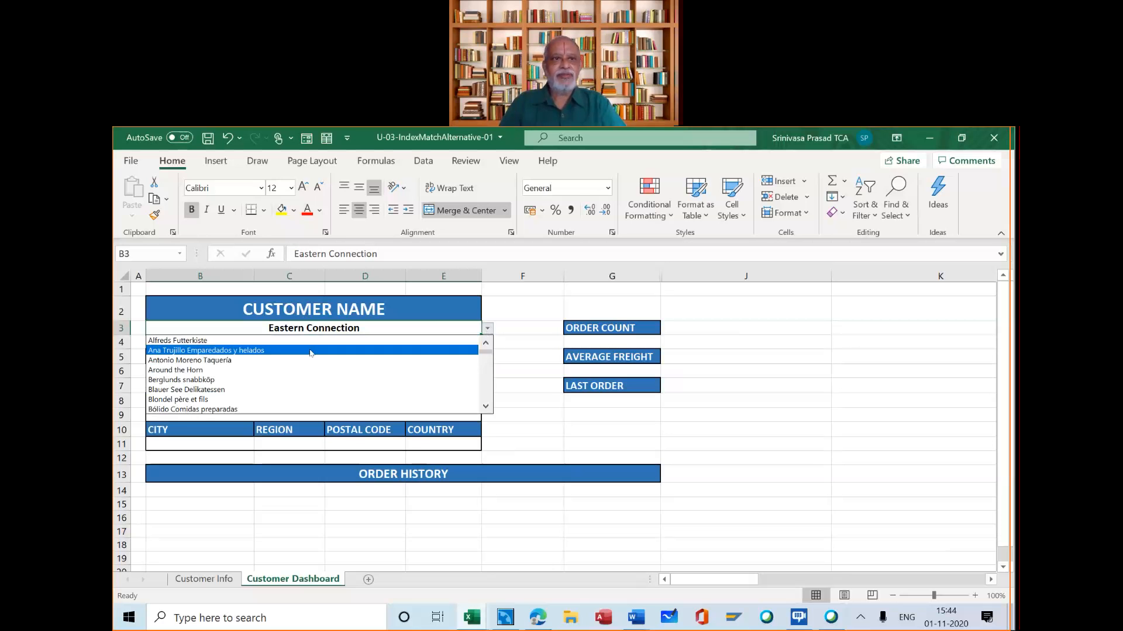
{"action": "left_click", "coordinate": [278, 374]}
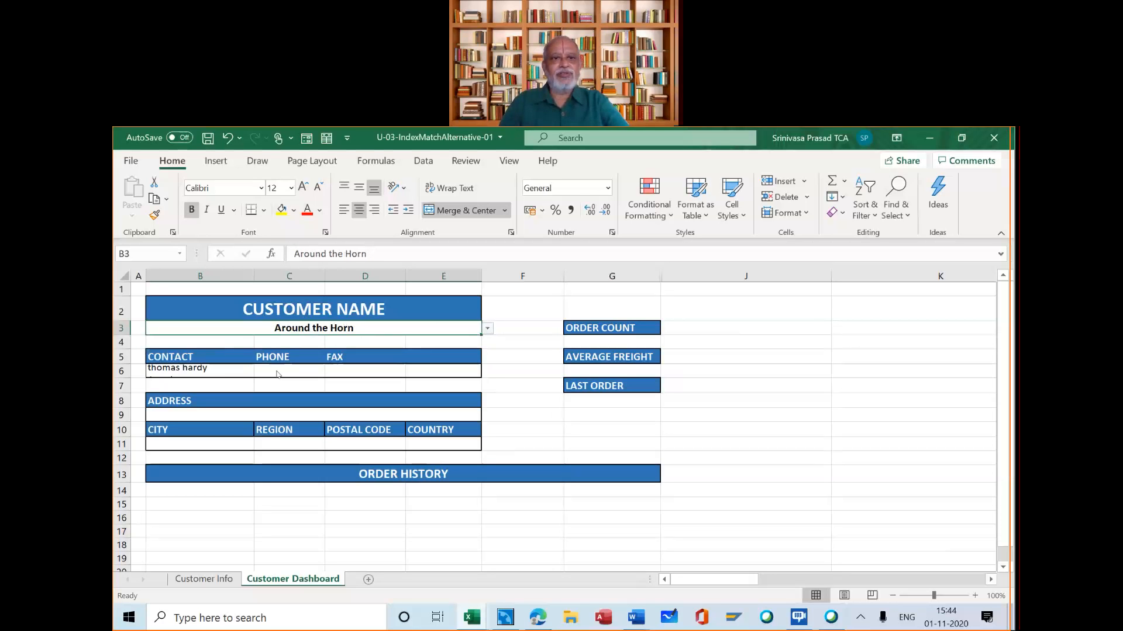
Check the contact name for Around the Horn on the Customer Info sheet, and return to the Customer Dashboard
{"action": "left_click", "coordinate": [221, 581]}
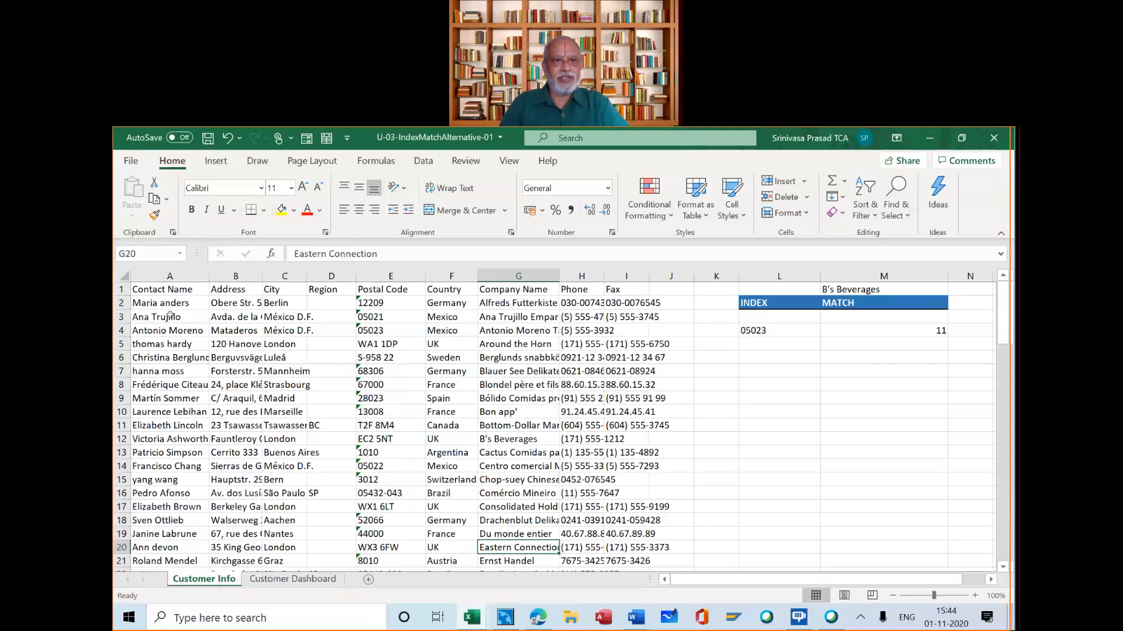
{"action": "left_click", "coordinate": [172, 344]}
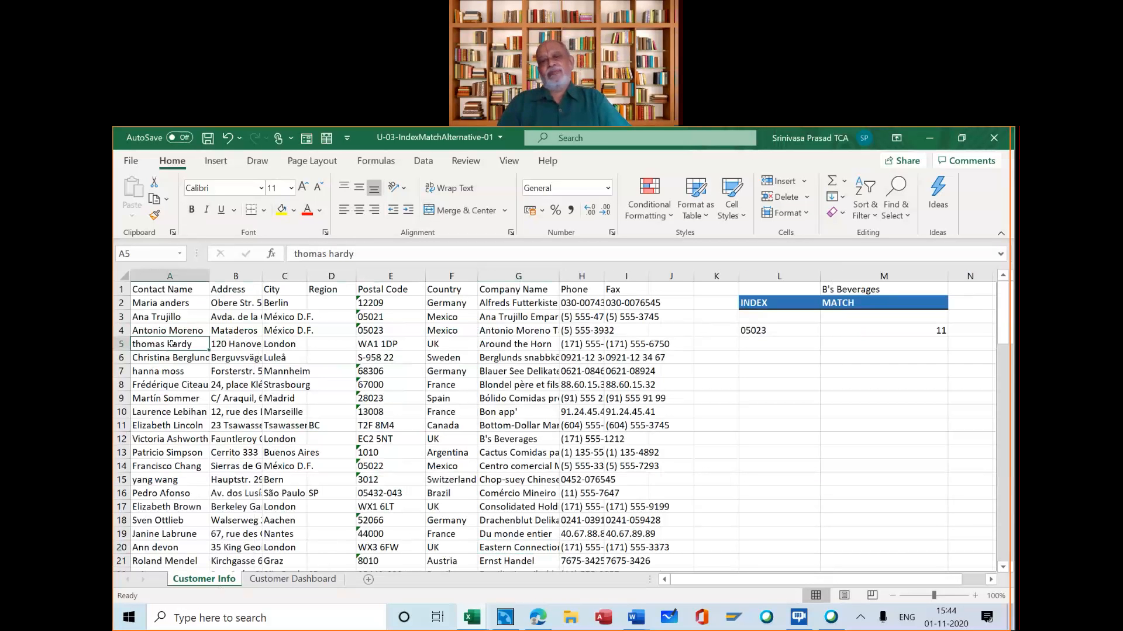
{"action": "left_click", "coordinate": [330, 580]}
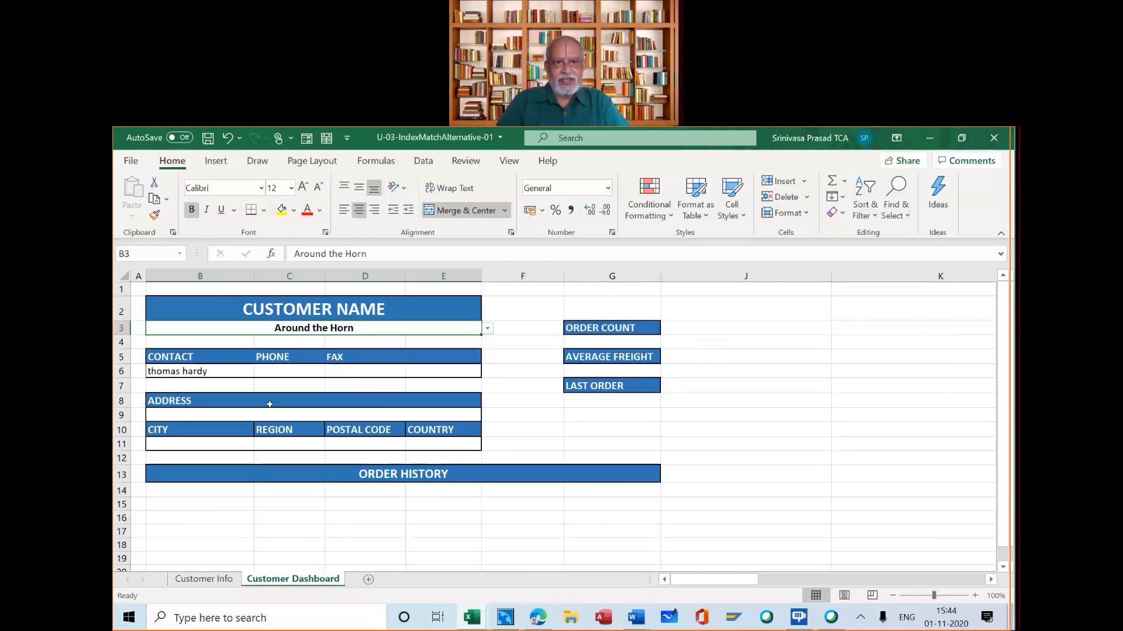
Review the INDEX and MATCH formula in contact cell B6 alongside its source data on the Customer Info sheet
{"action": "left_click", "coordinate": [219, 370]}
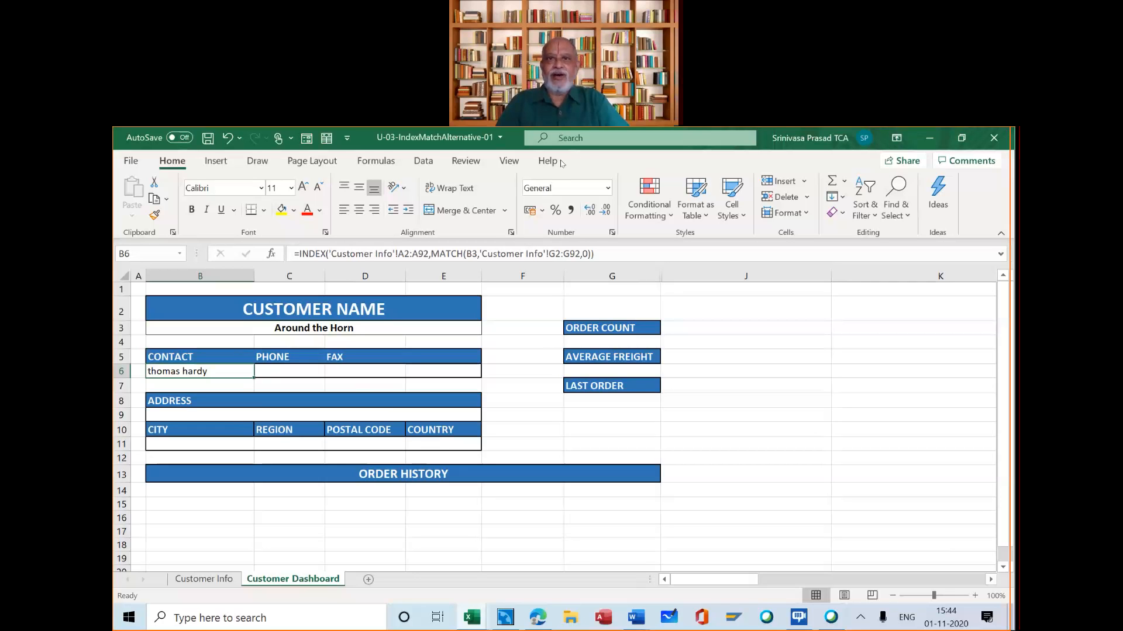
{"action": "left_click", "coordinate": [589, 152]}
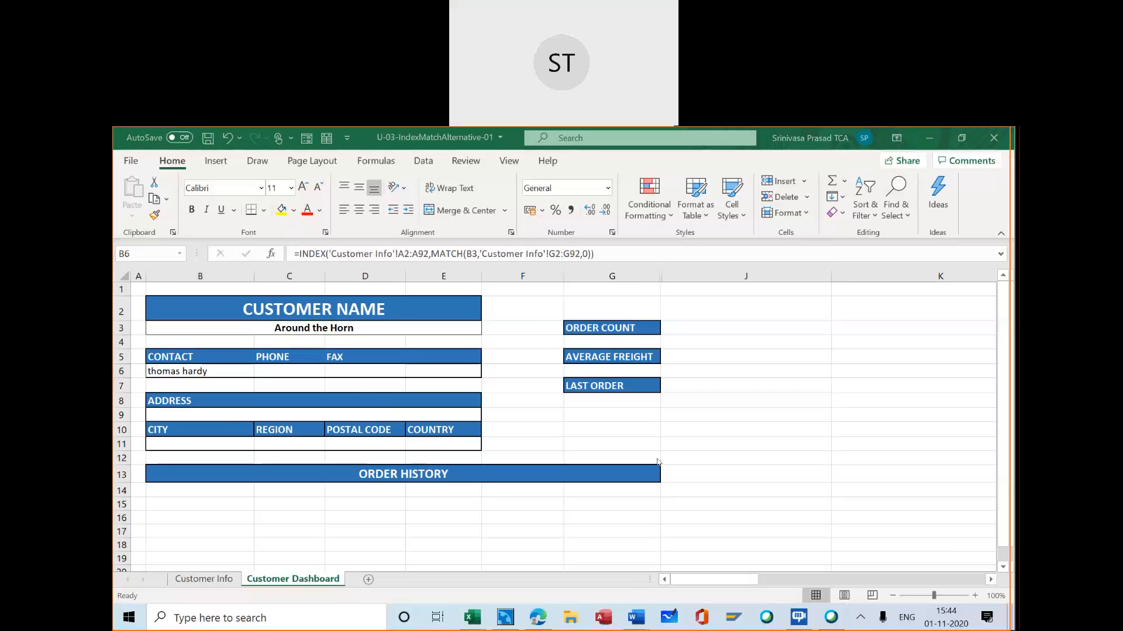
{"action": "left_click", "coordinate": [188, 581]}
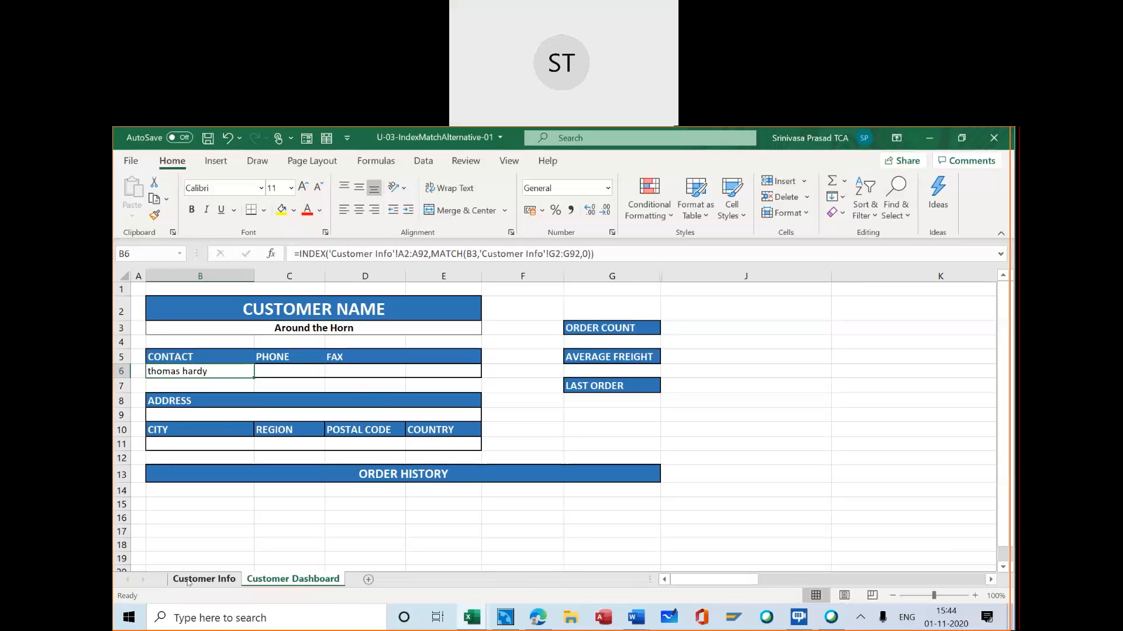
{"action": "left_click", "coordinate": [187, 581]}
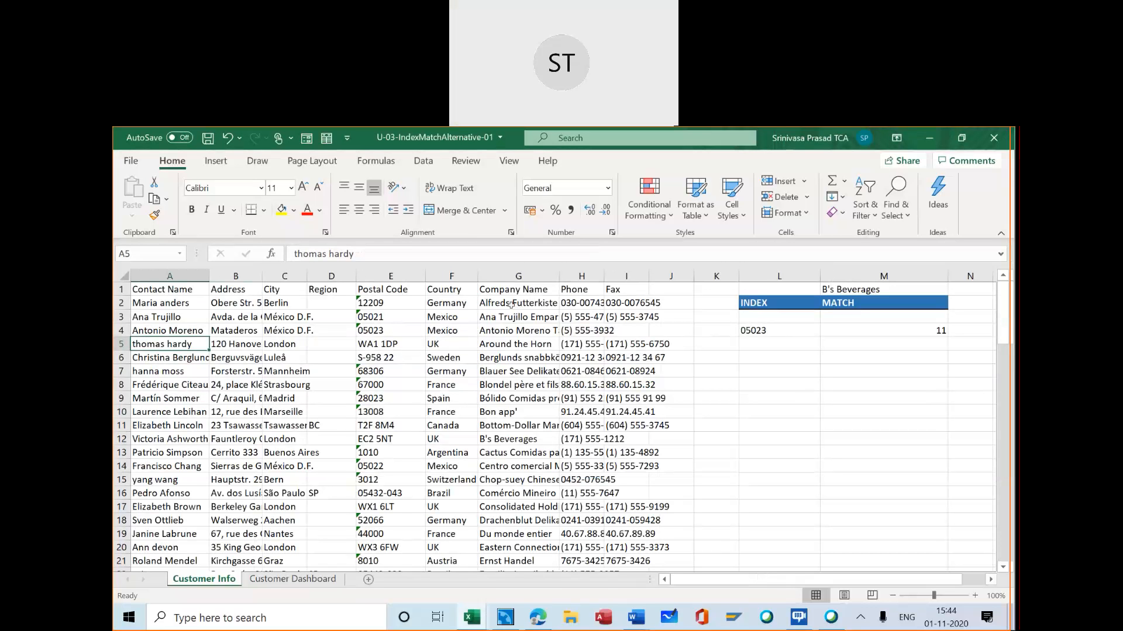
{"action": "left_click", "coordinate": [294, 579]}
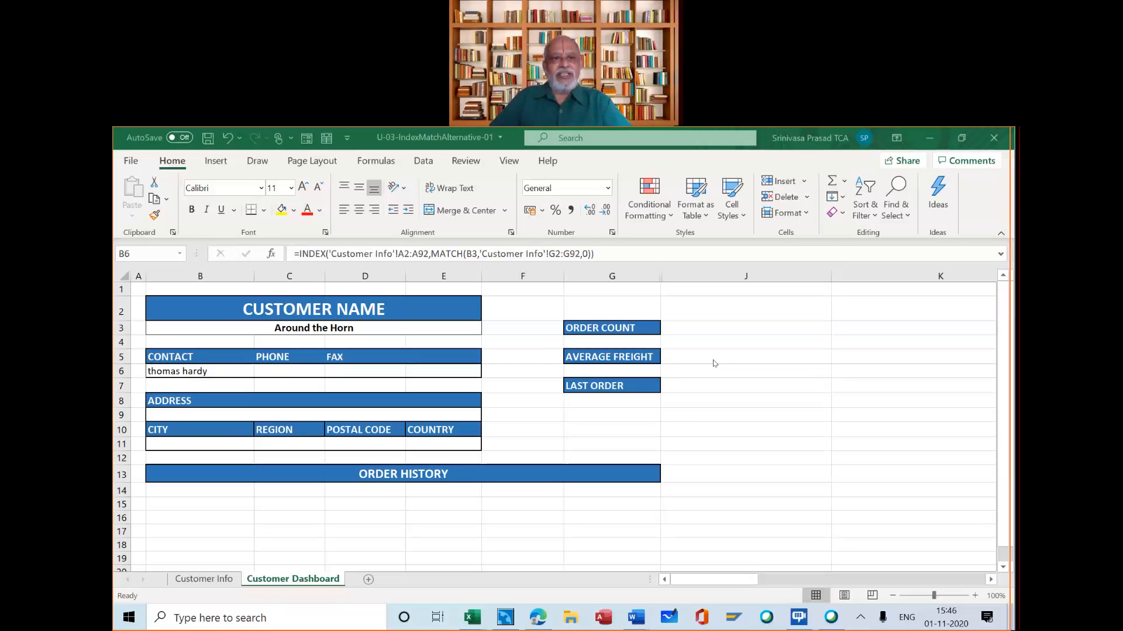
{"action": "left_click", "coordinate": [209, 370]}
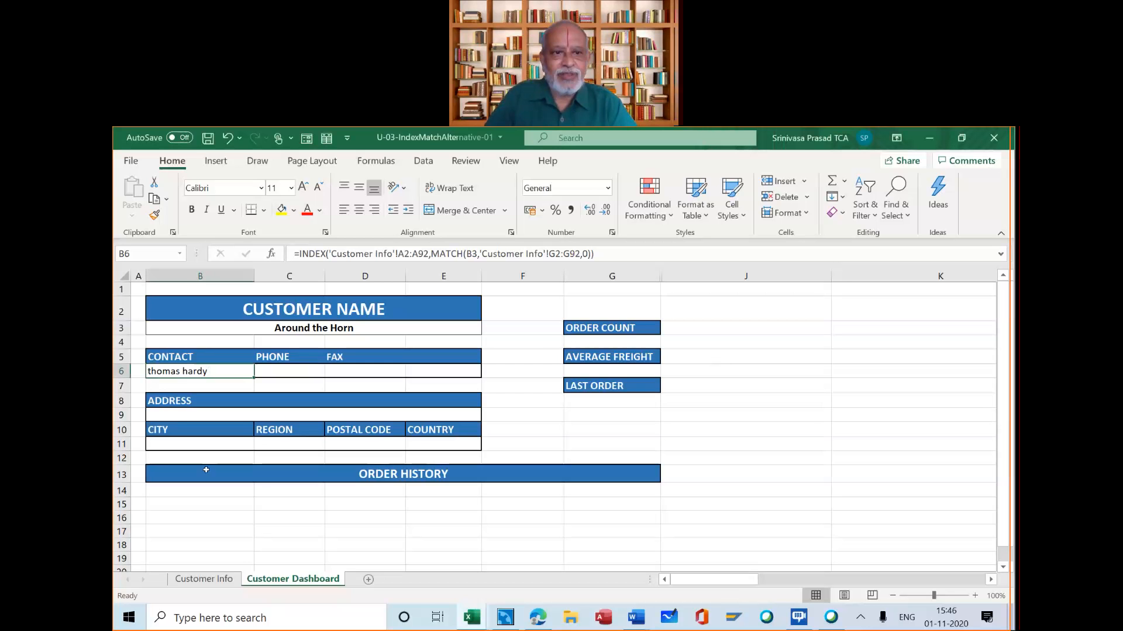
{"action": "left_click", "coordinate": [205, 579]}
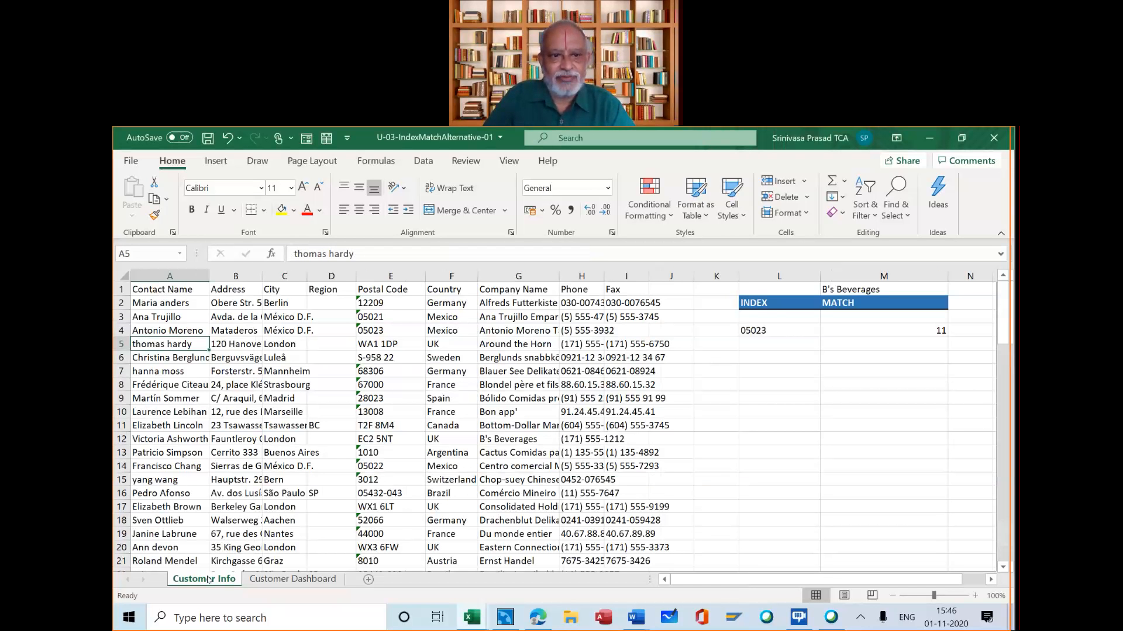
{"action": "left_click", "coordinate": [295, 579]}
Examine the dashboard's customer name, contact, phone and fax cells against the company name and detail columns on the Customer Info sheet
{"action": "left_click", "coordinate": [289, 370]}
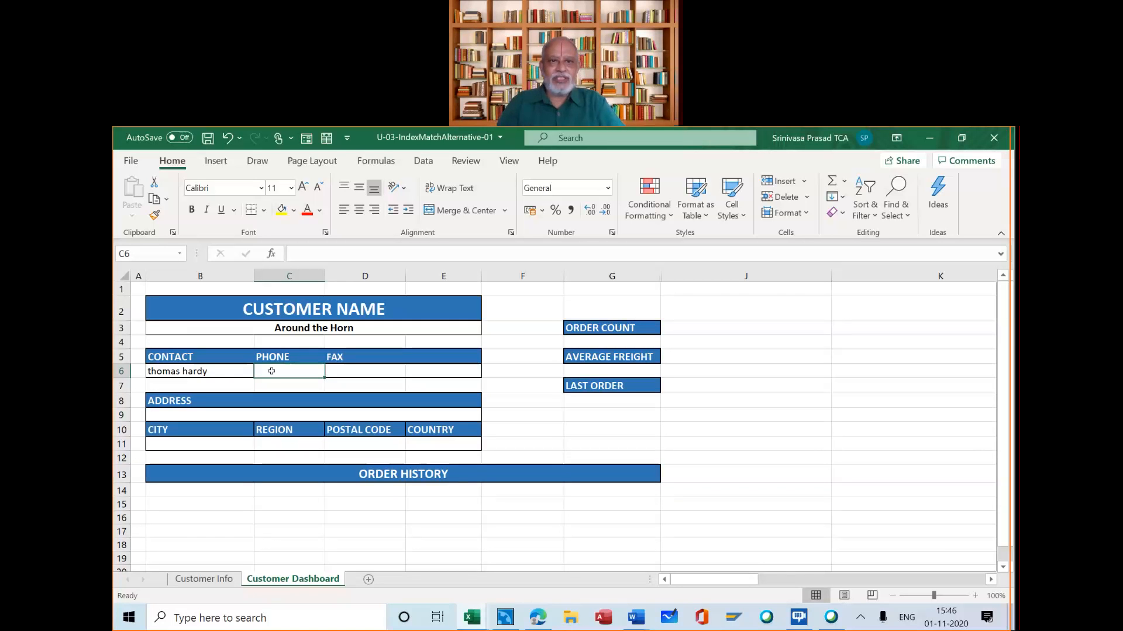
{"action": "left_click", "coordinate": [240, 372]}
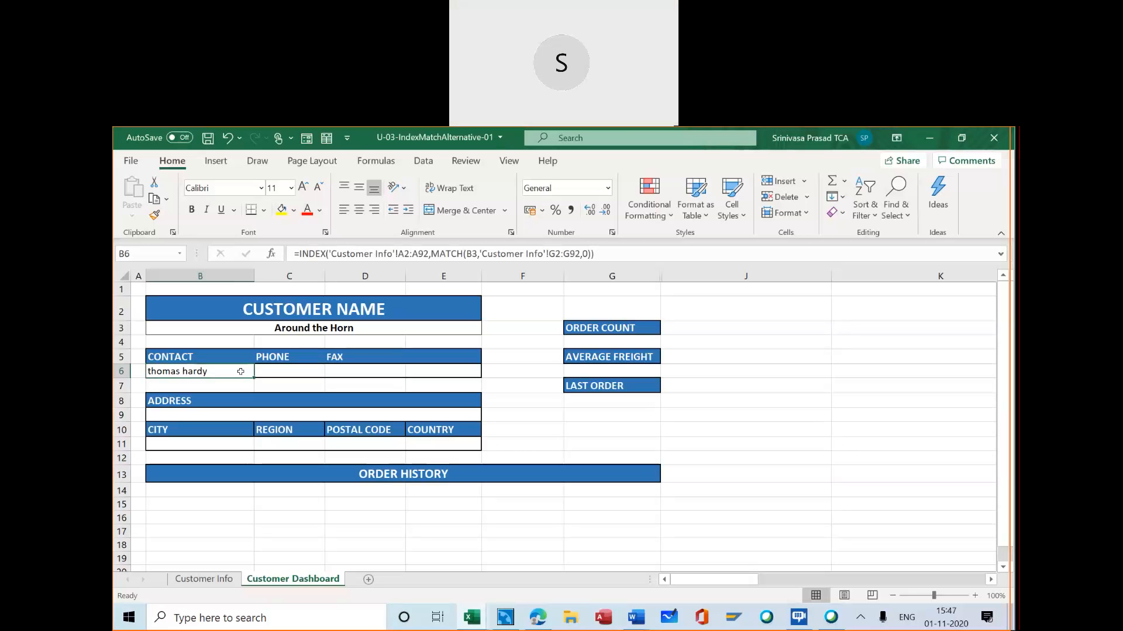
{"action": "left_click", "coordinate": [319, 328]}
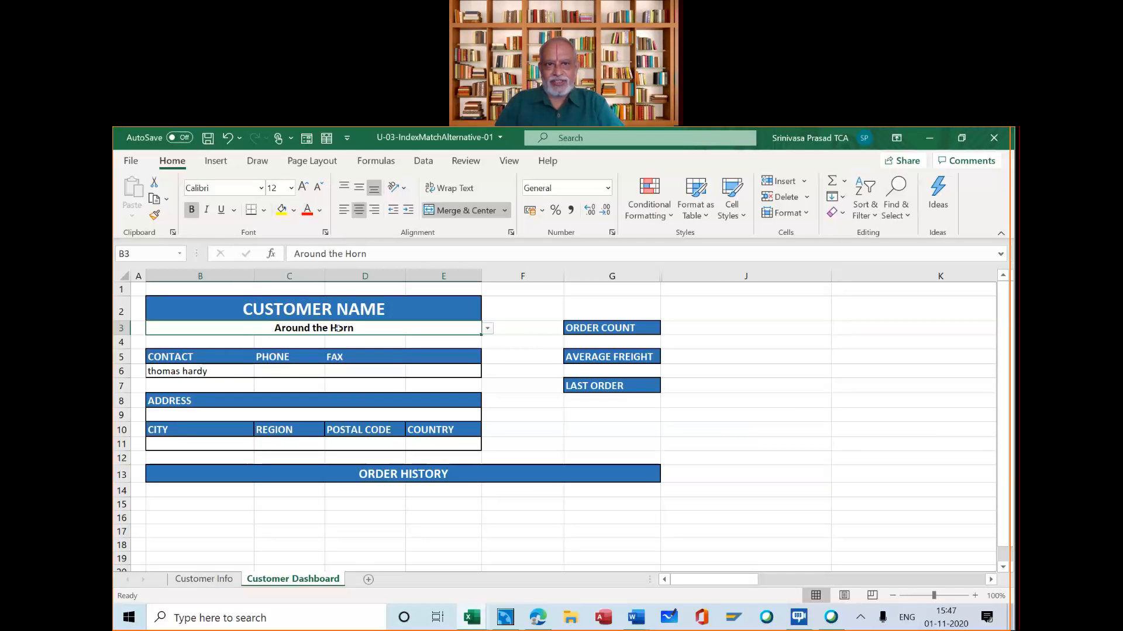
{"action": "left_click", "coordinate": [205, 579]}
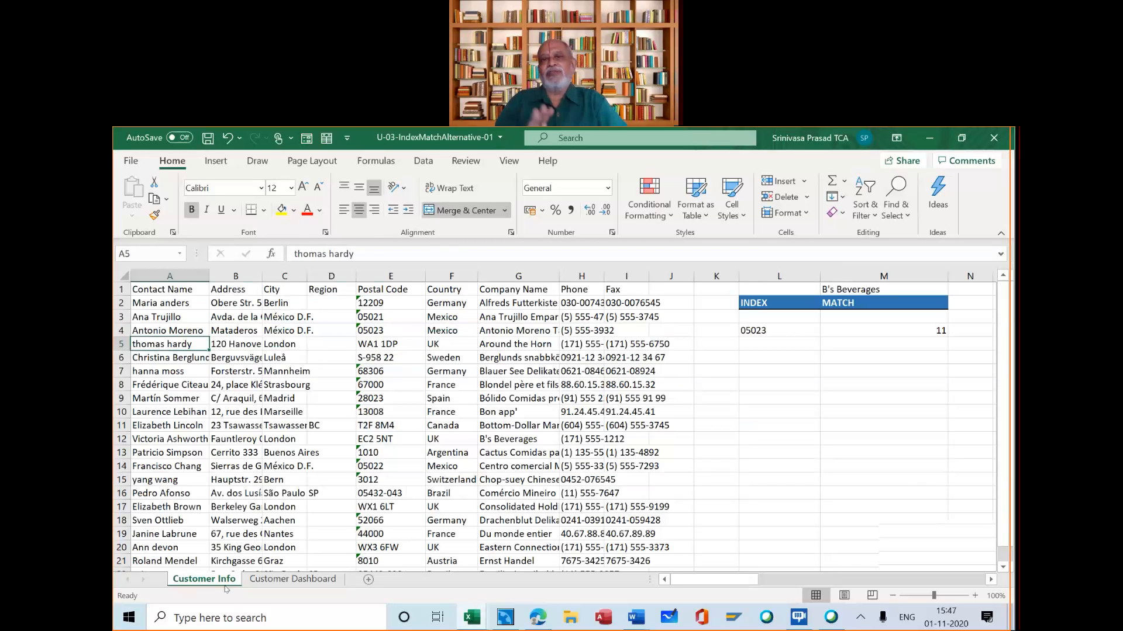
{"action": "left_click", "coordinate": [538, 302]}
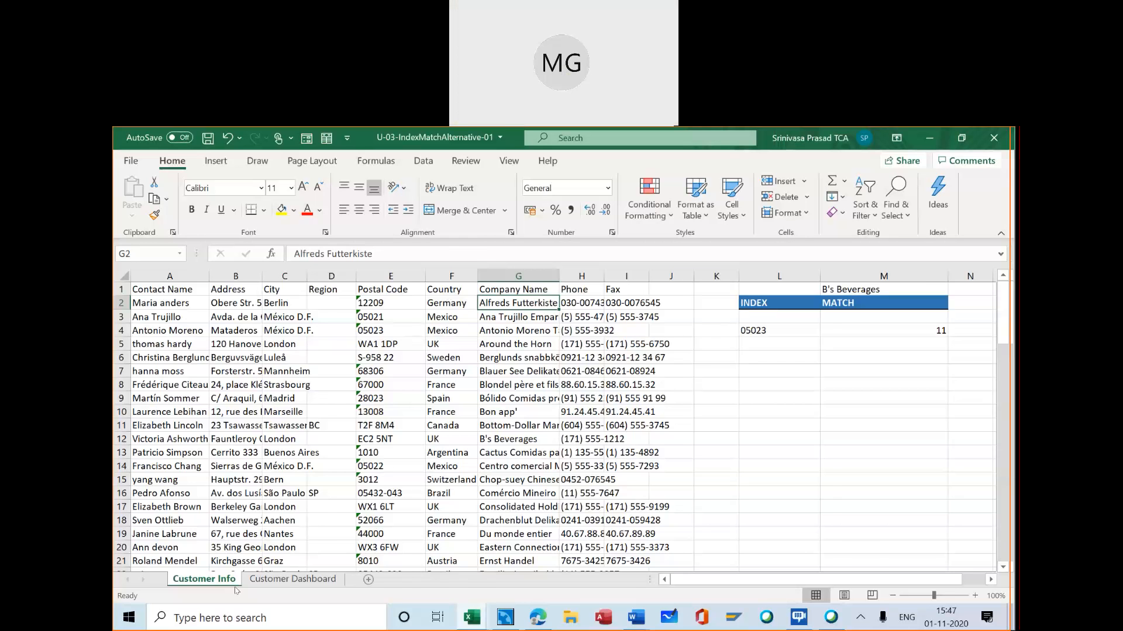
{"action": "left_click", "coordinate": [293, 579]}
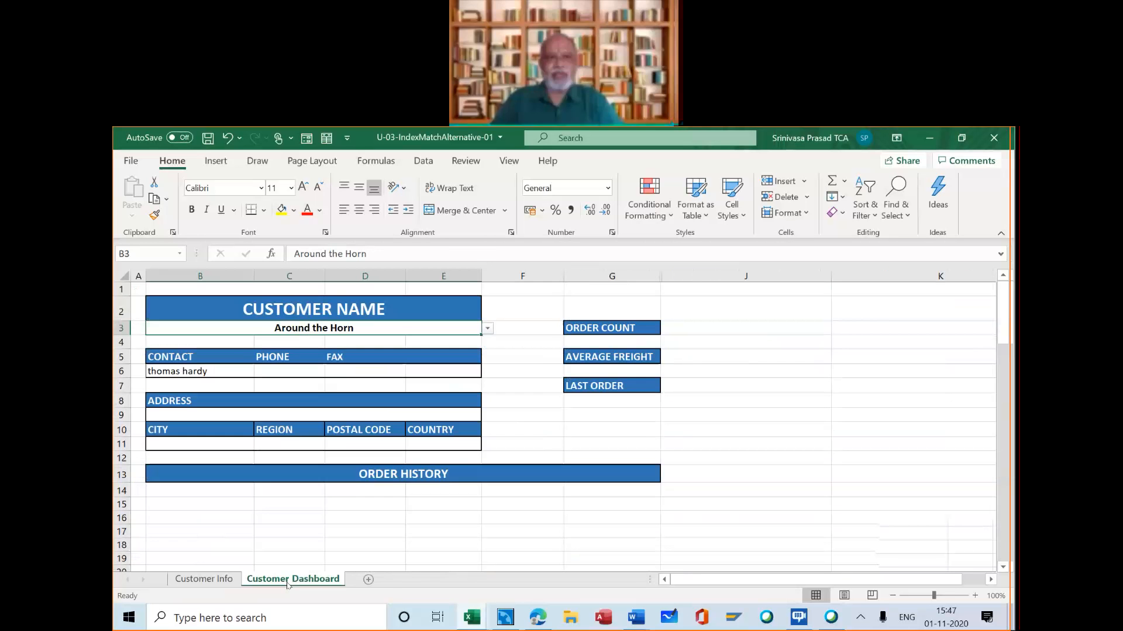
{"action": "left_click", "coordinate": [197, 372]}
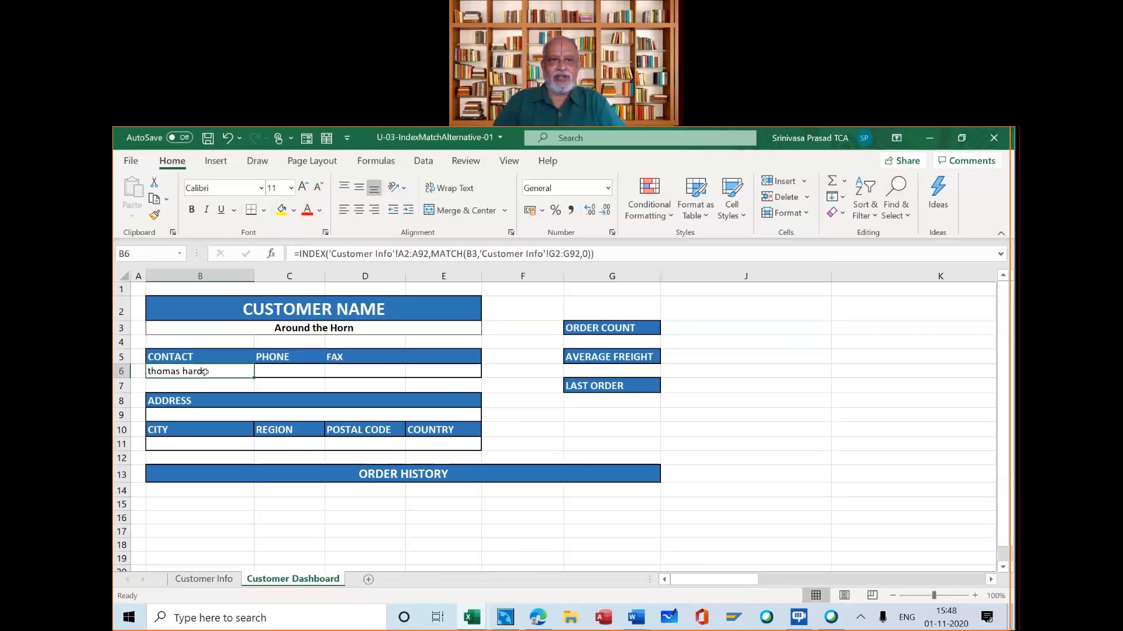
{"action": "left_click", "coordinate": [282, 371]}
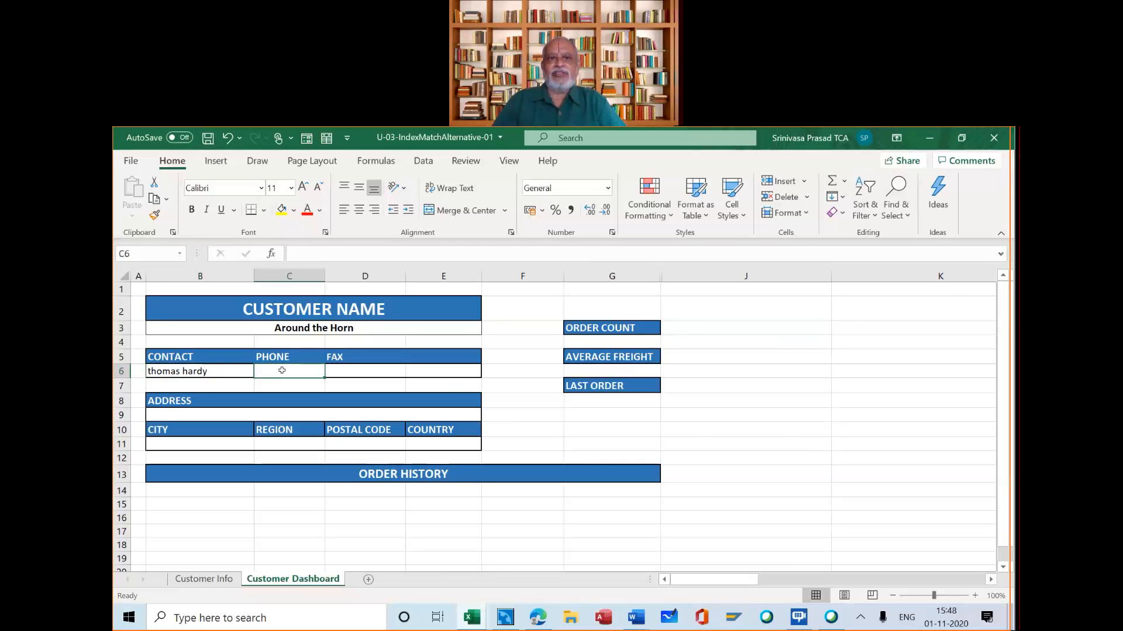
{"action": "left_click", "coordinate": [351, 371]}
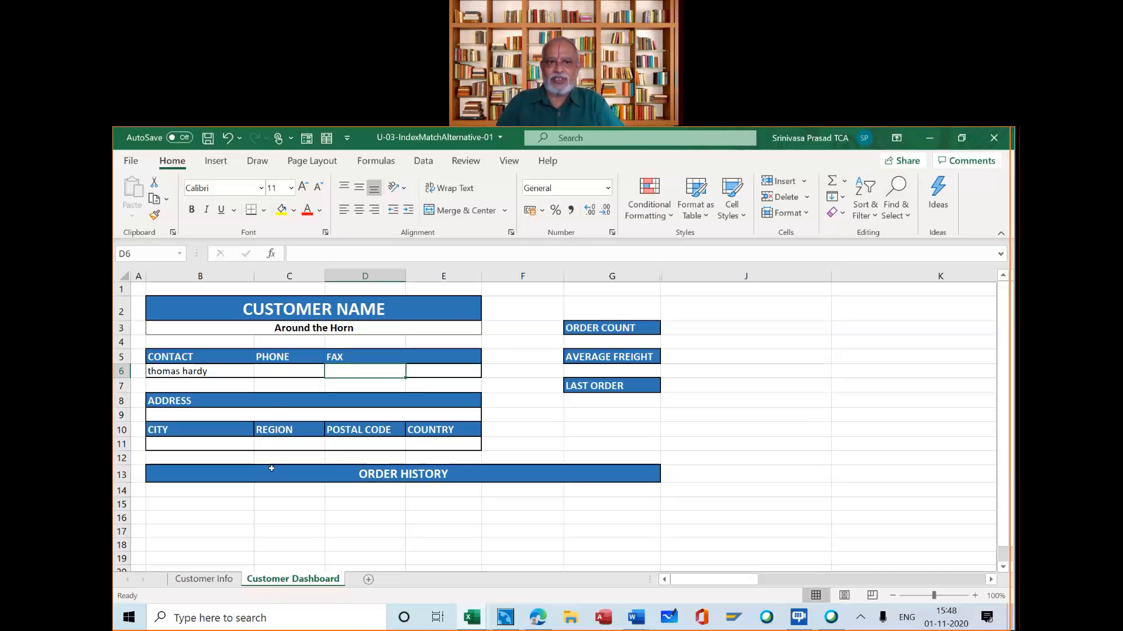
{"action": "left_click", "coordinate": [220, 580]}
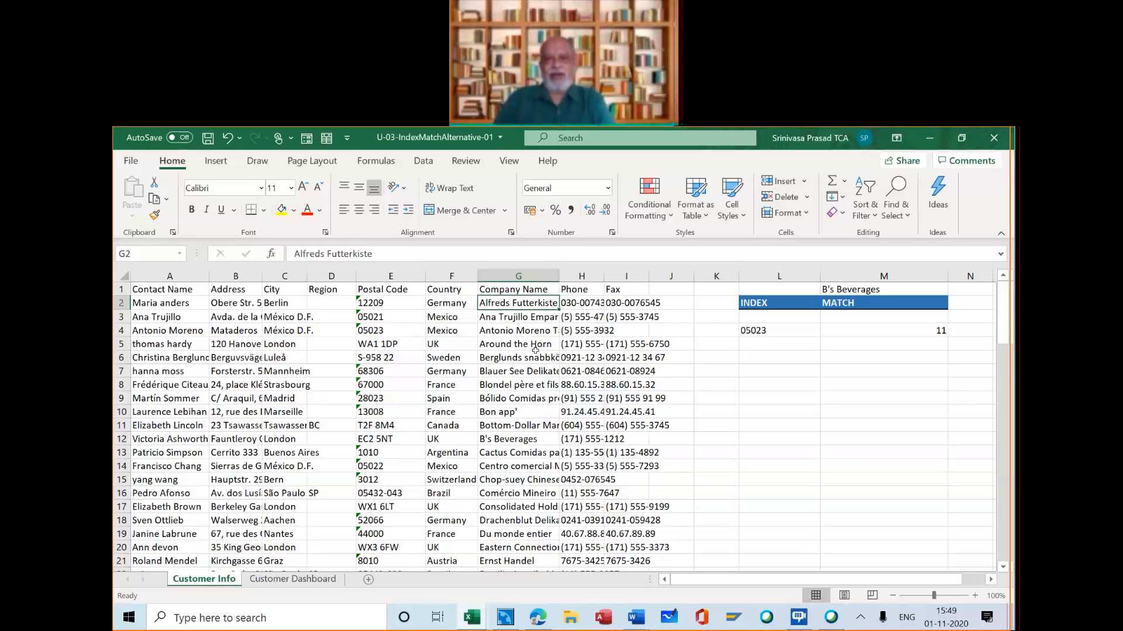
{"action": "left_click", "coordinate": [325, 579]}
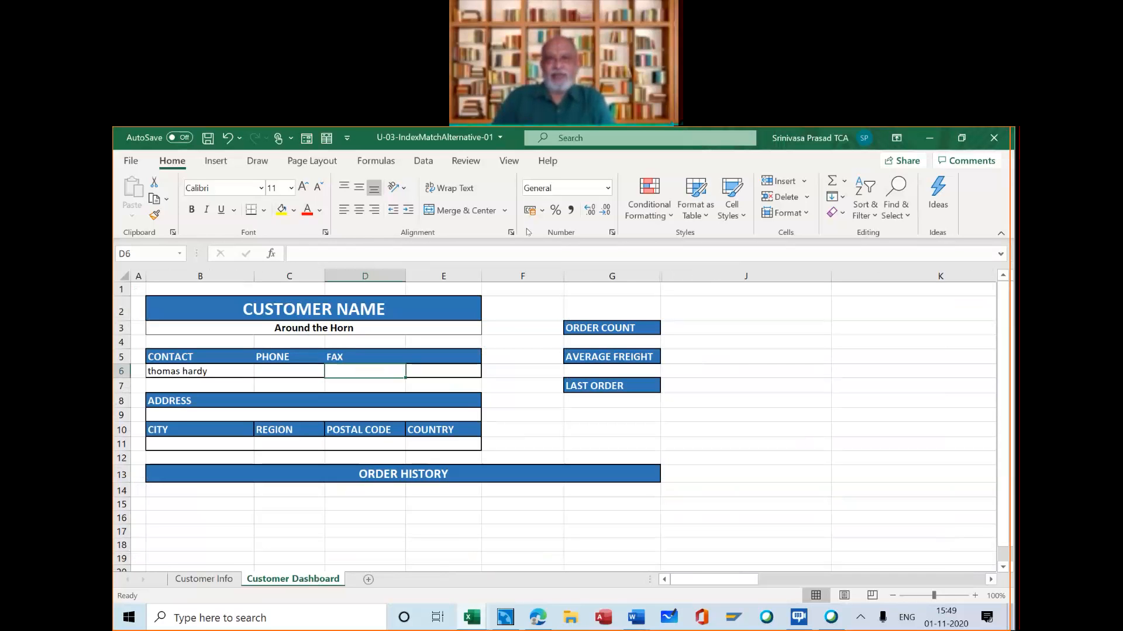